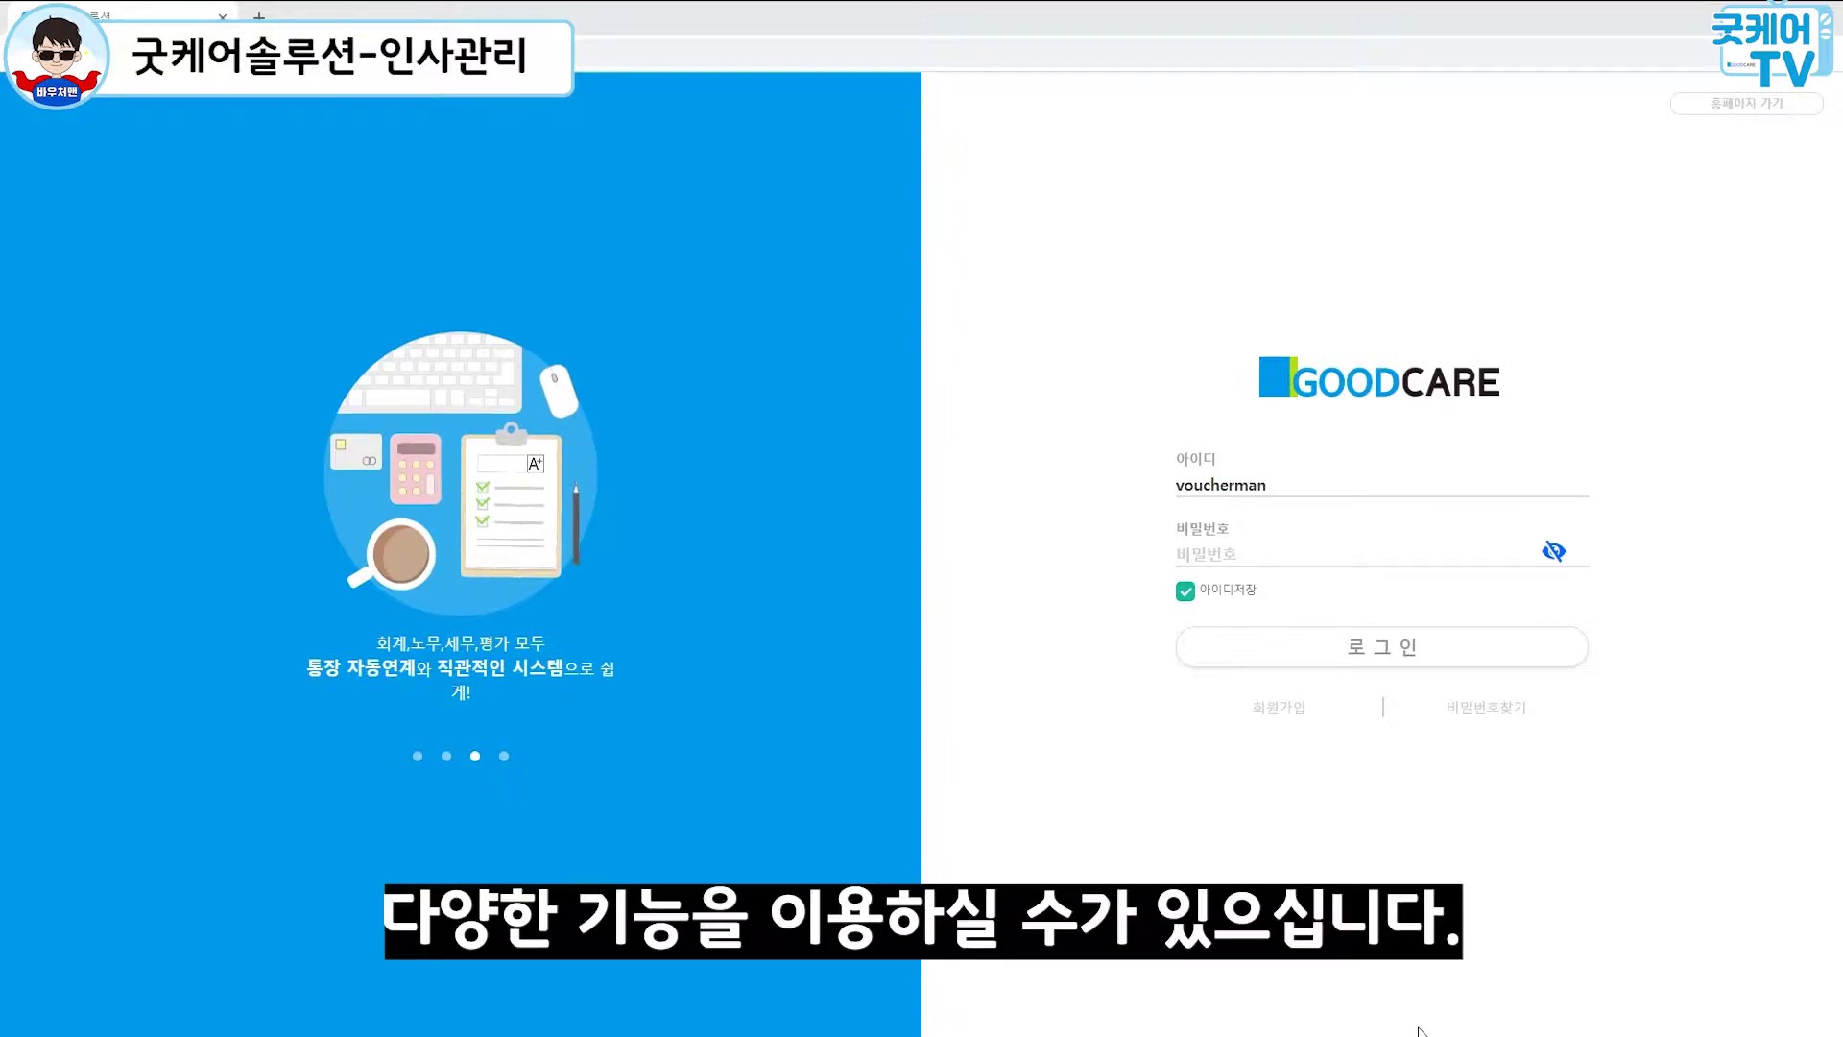
Step: Sign in under the saved ID by entering the account password
click(1232, 554)
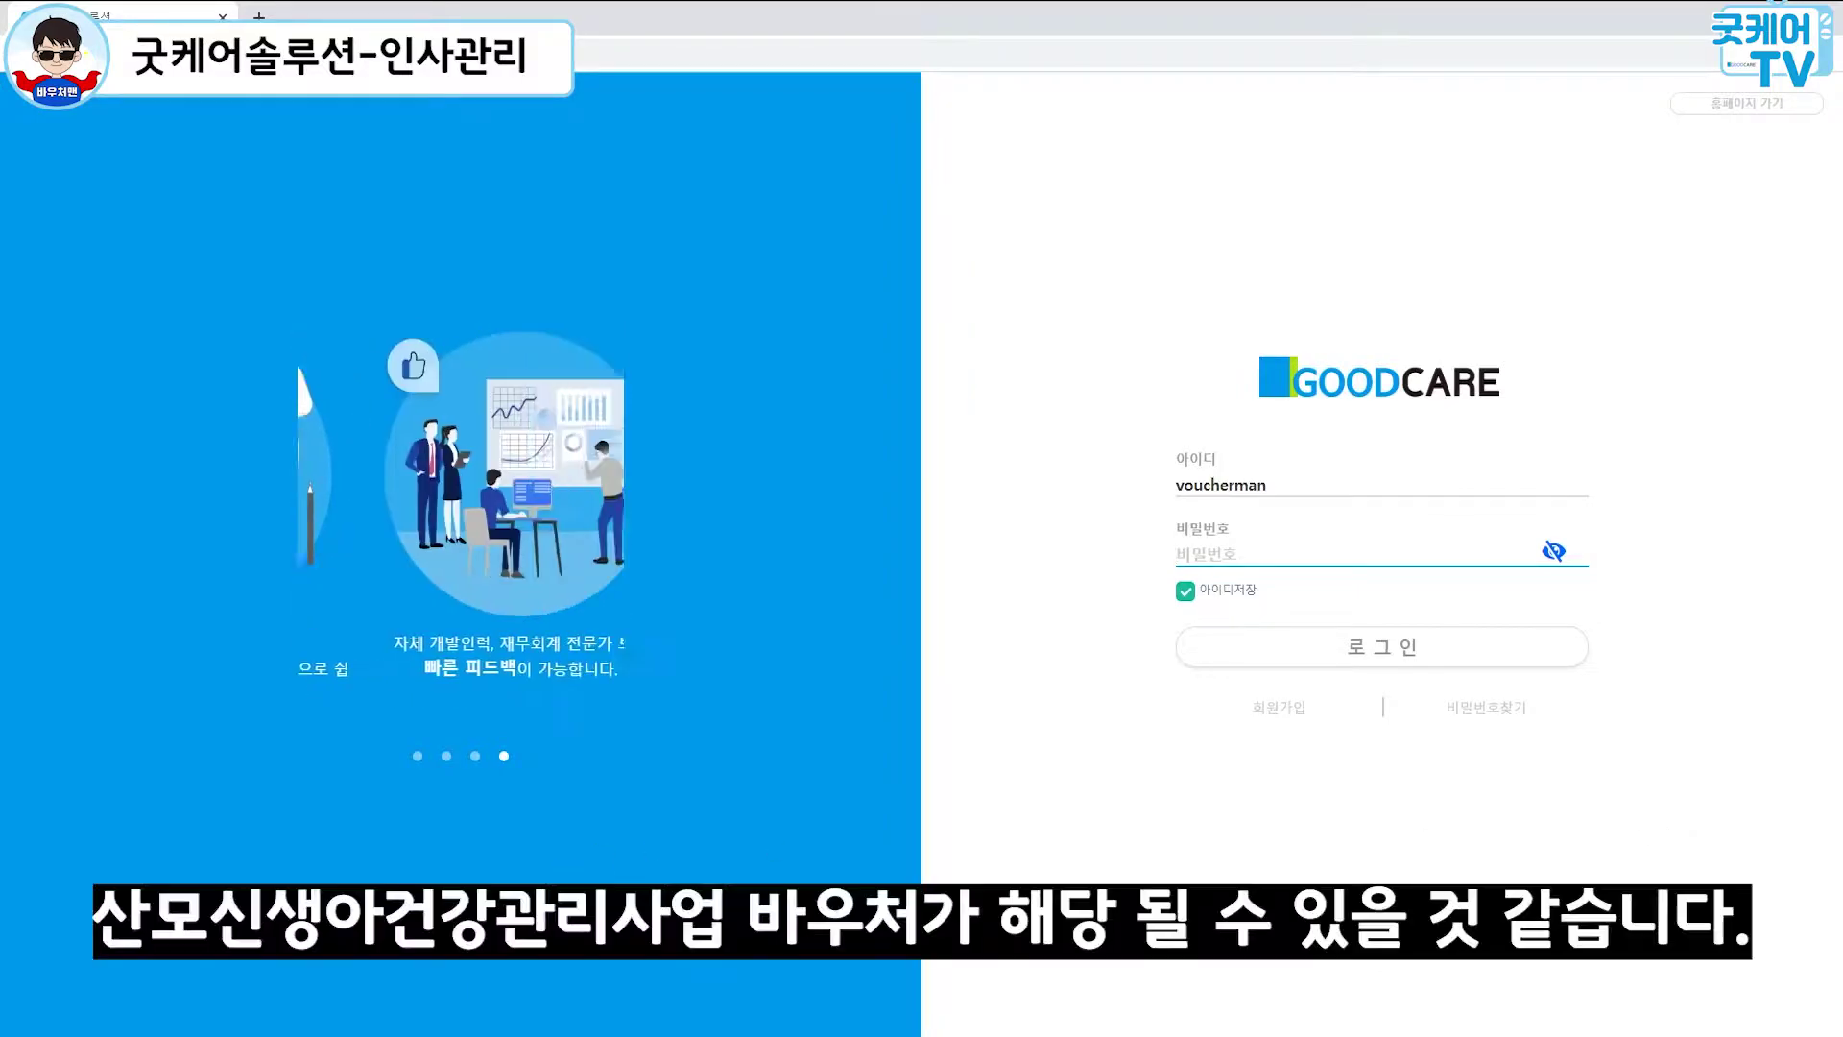
mouse_move(211, 1035)
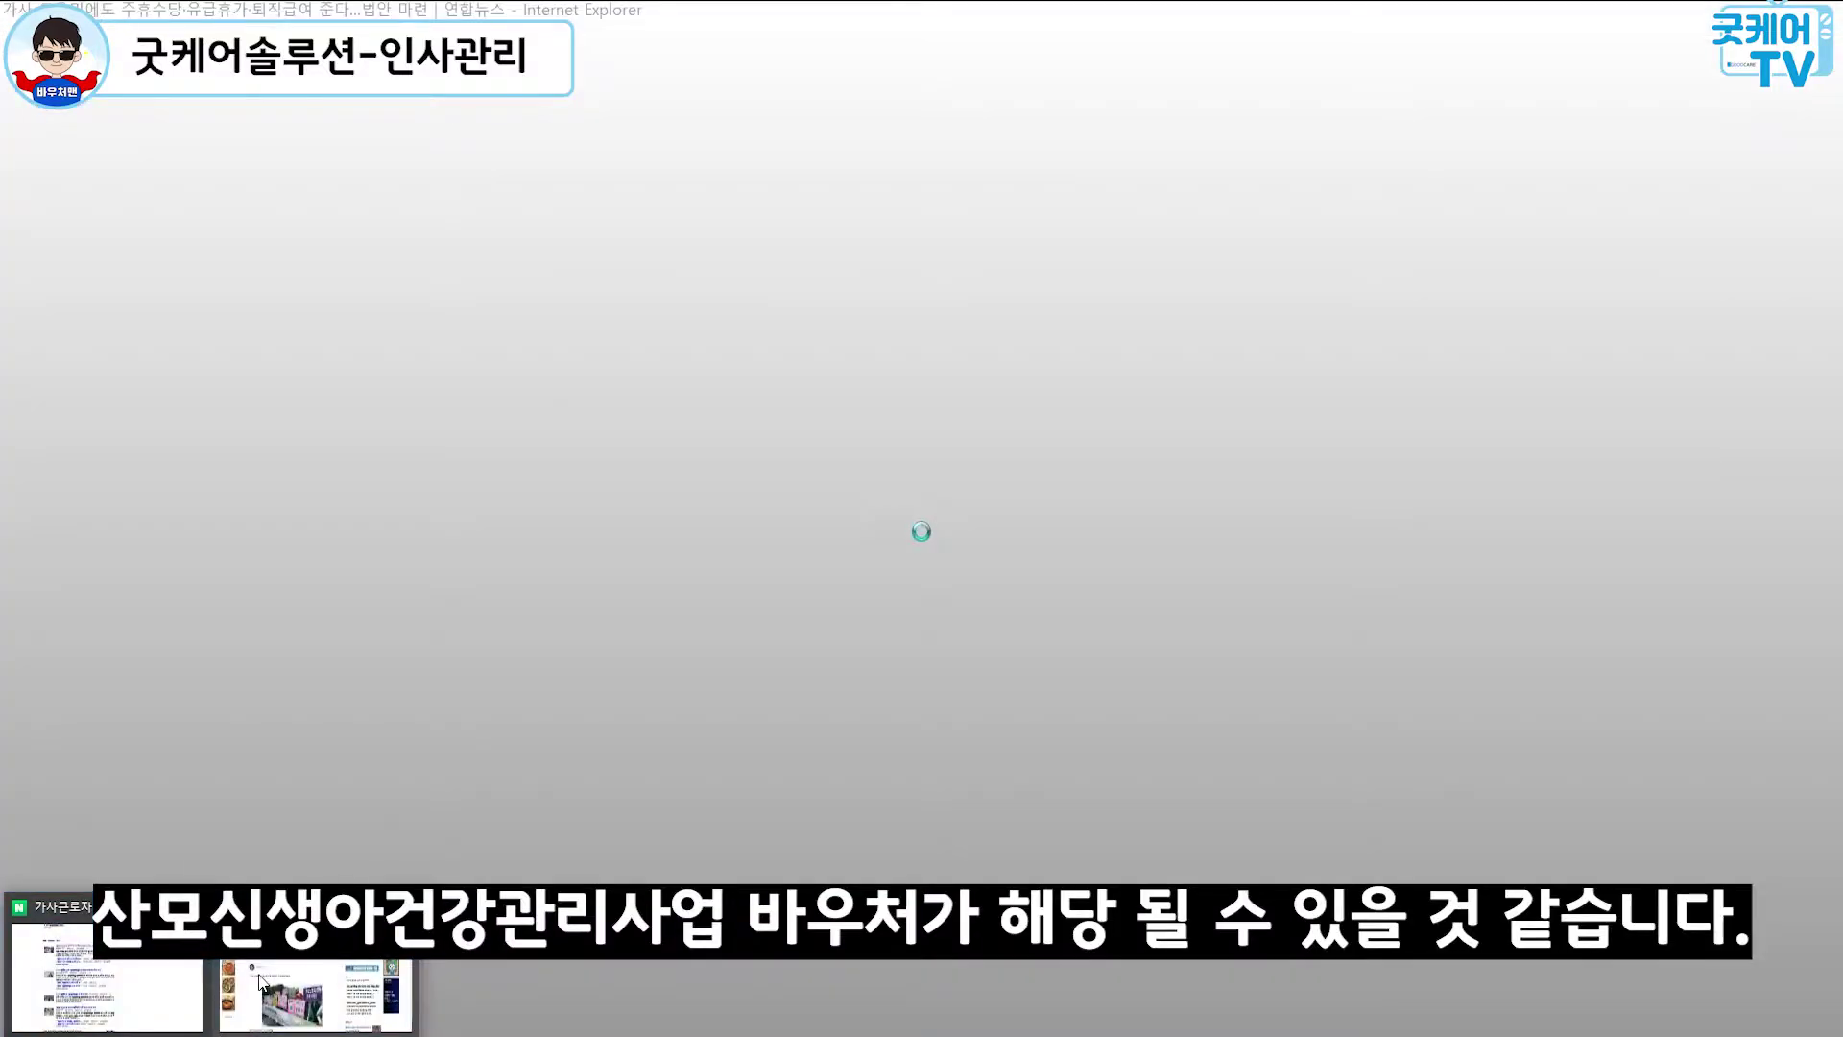
click(259, 979)
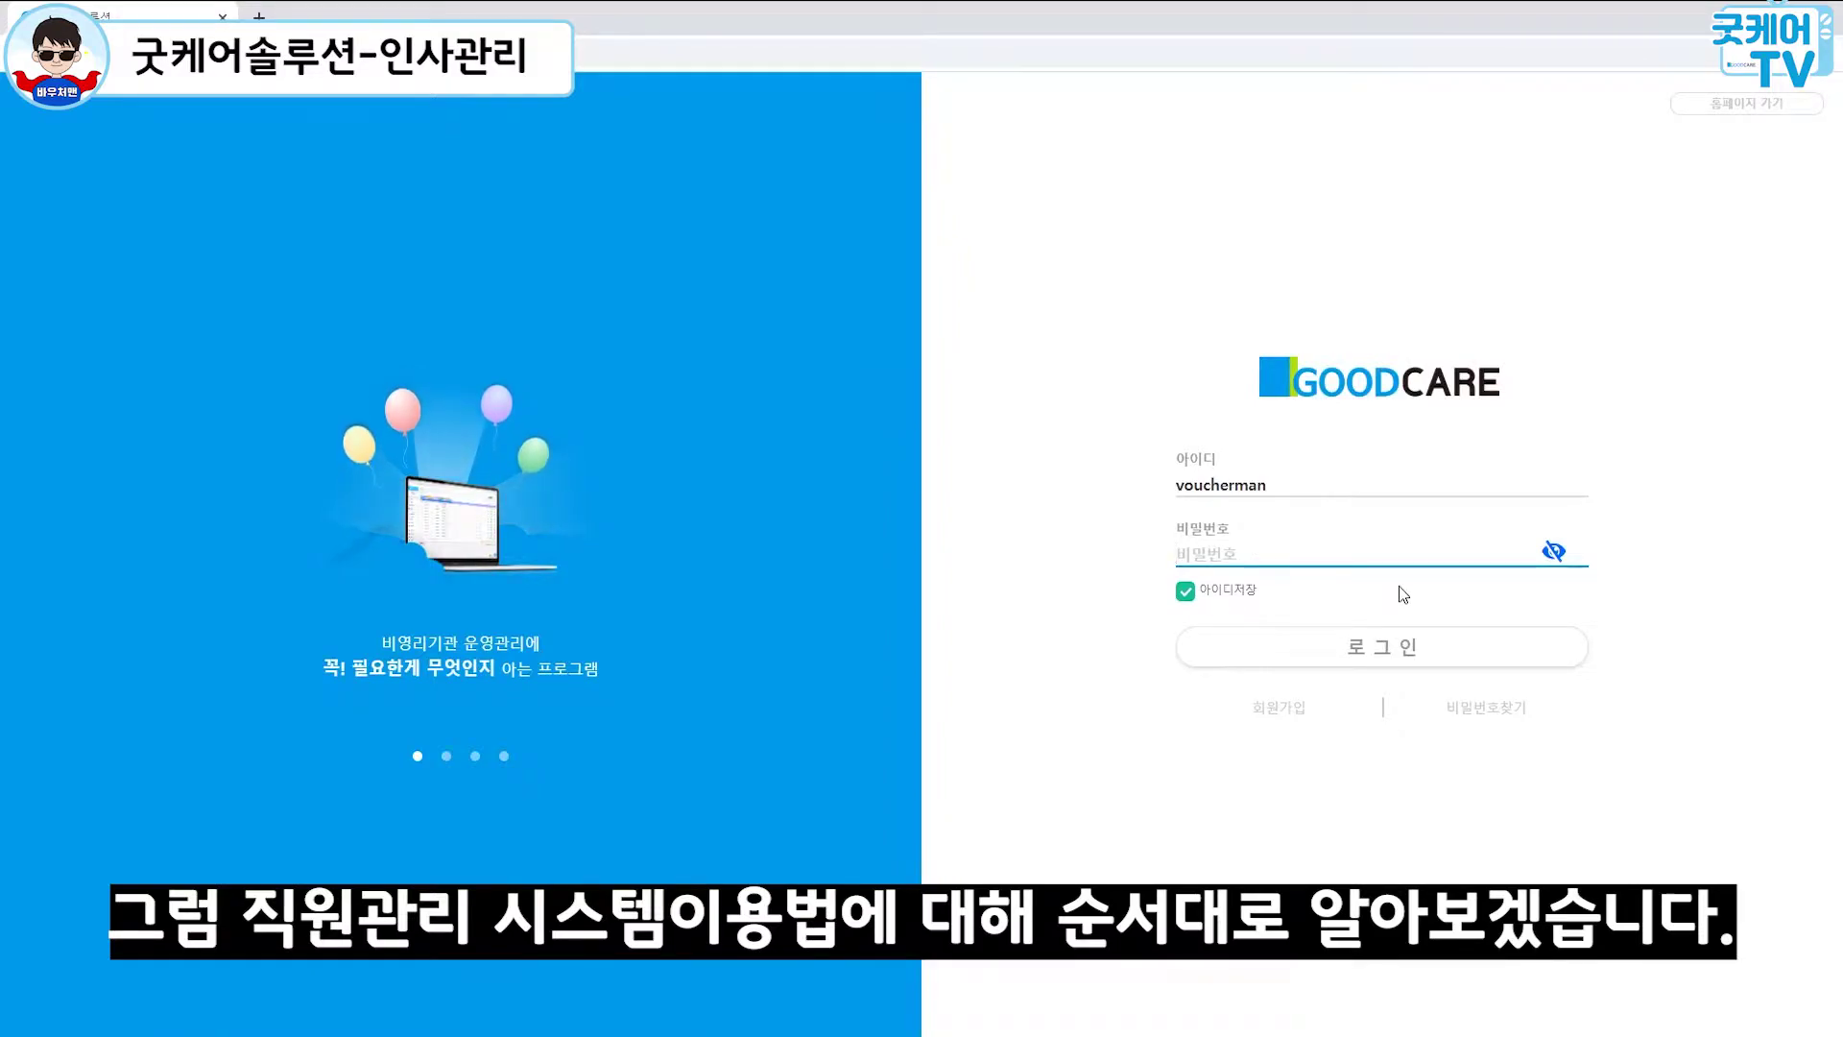
text(12••••••••)
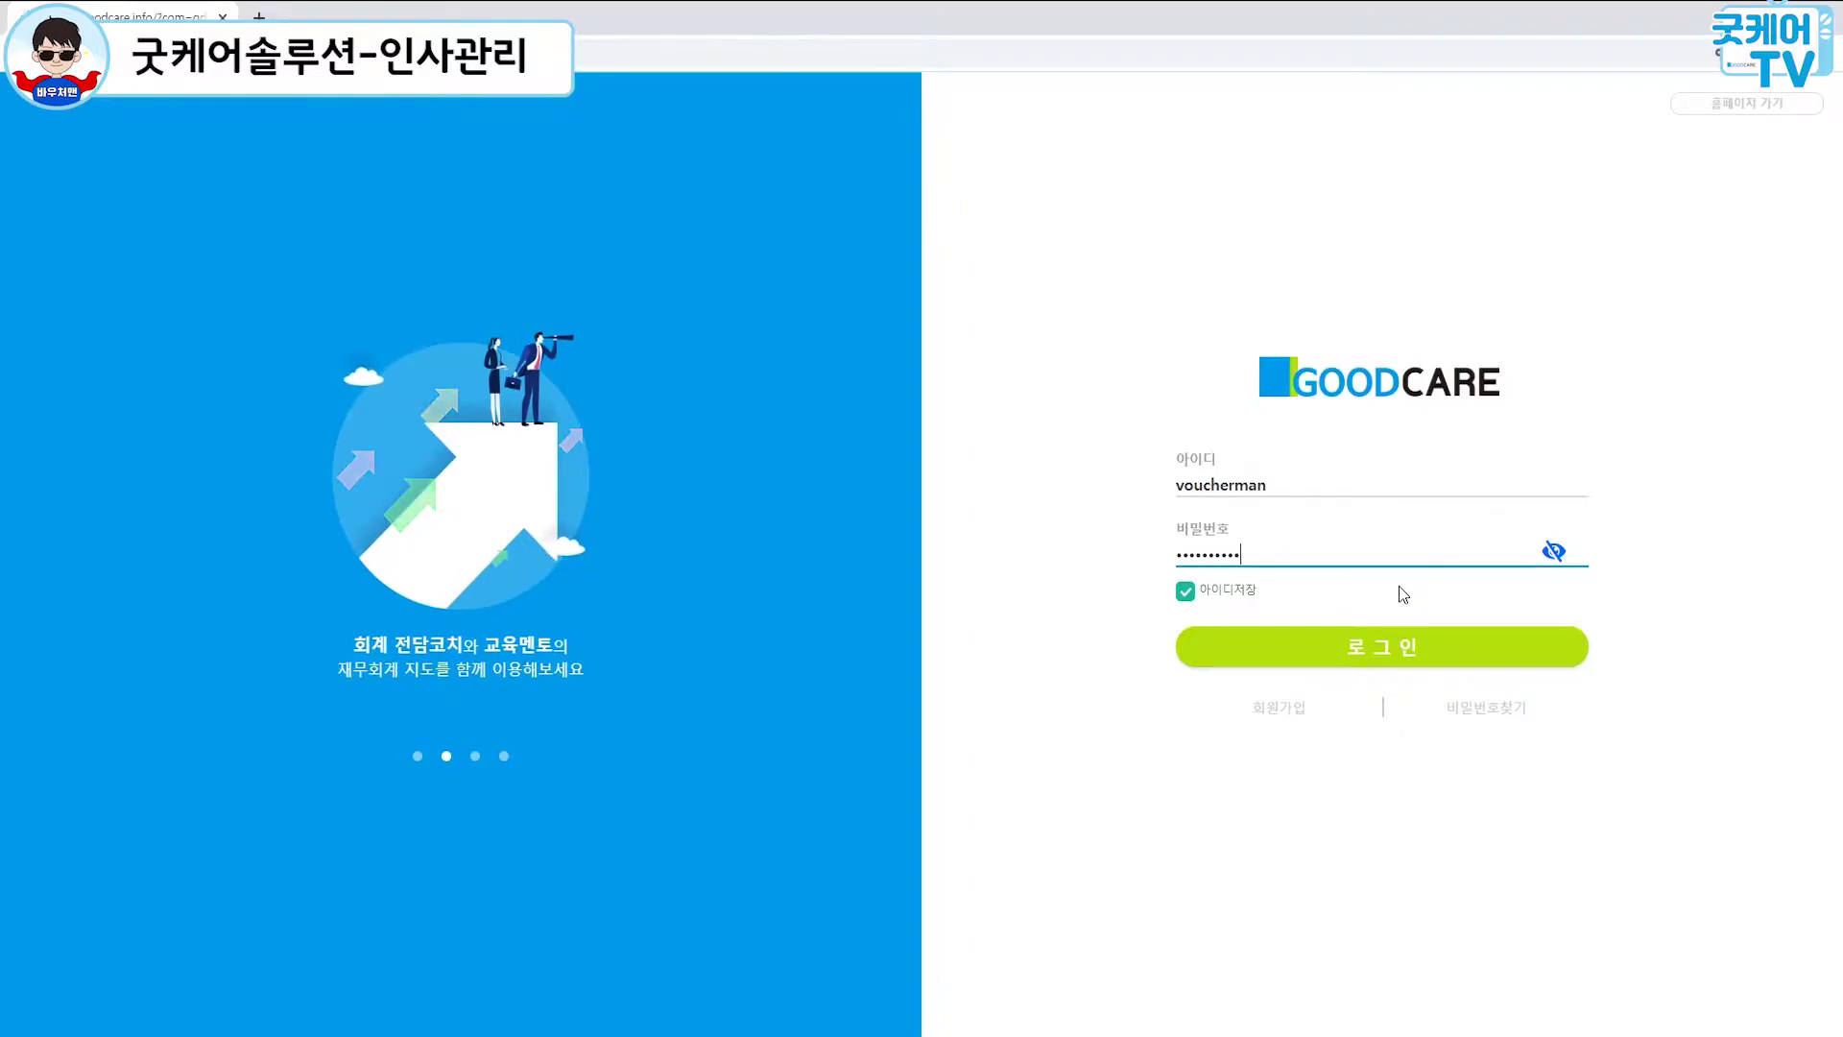
key(Return)
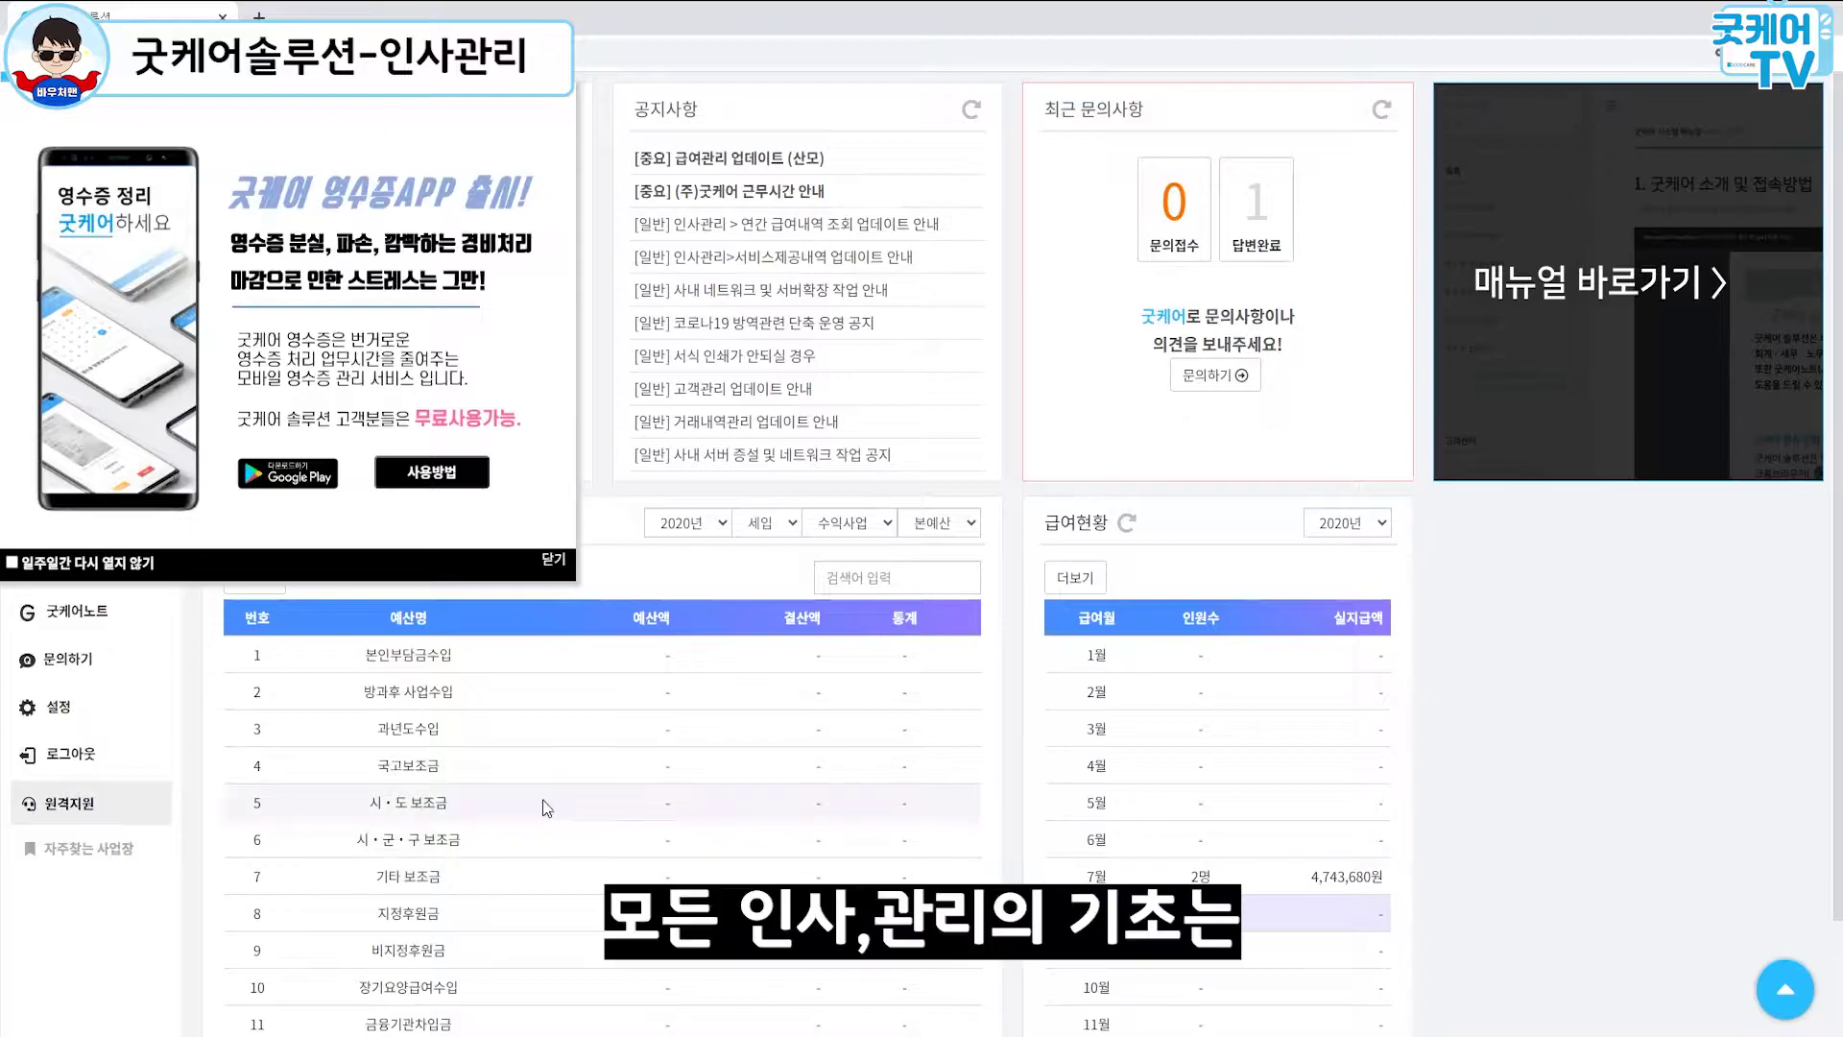
Step: Dismiss the receipt app announcement and open the 직원관리 page of 인사관리
click(553, 560)
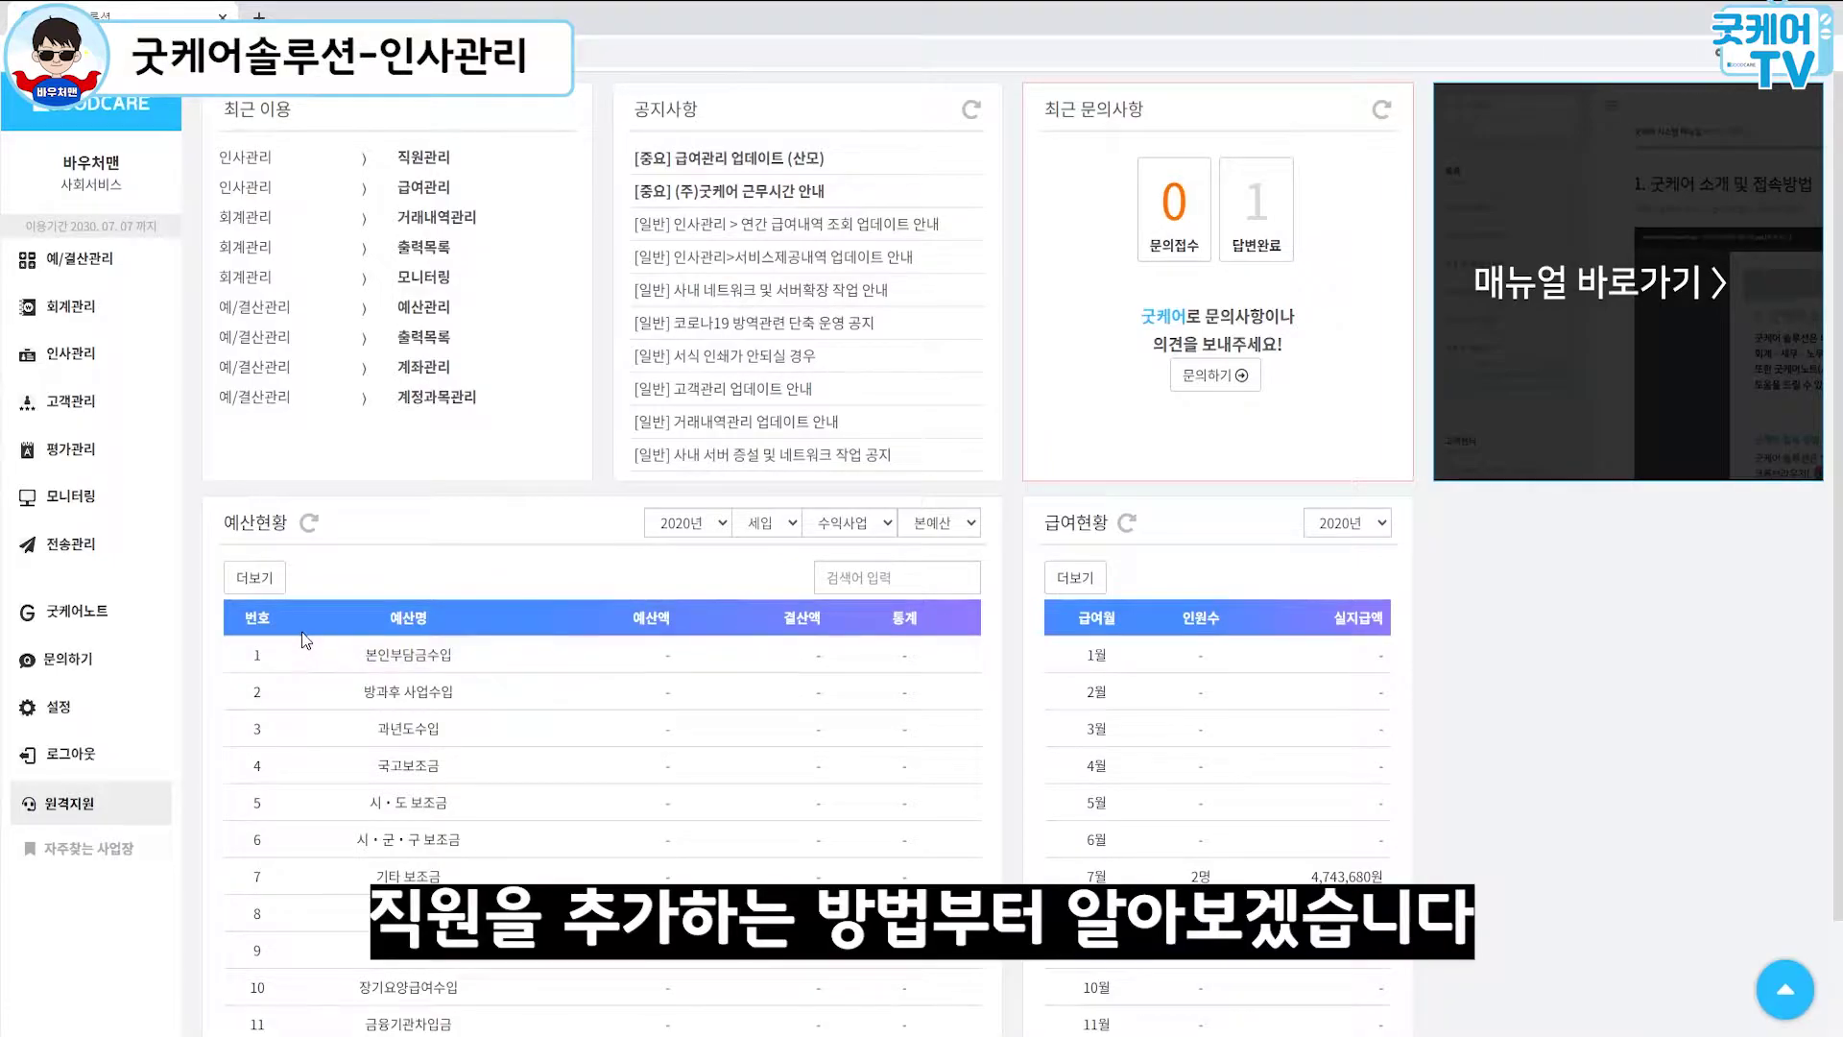
click(82, 357)
click(72, 399)
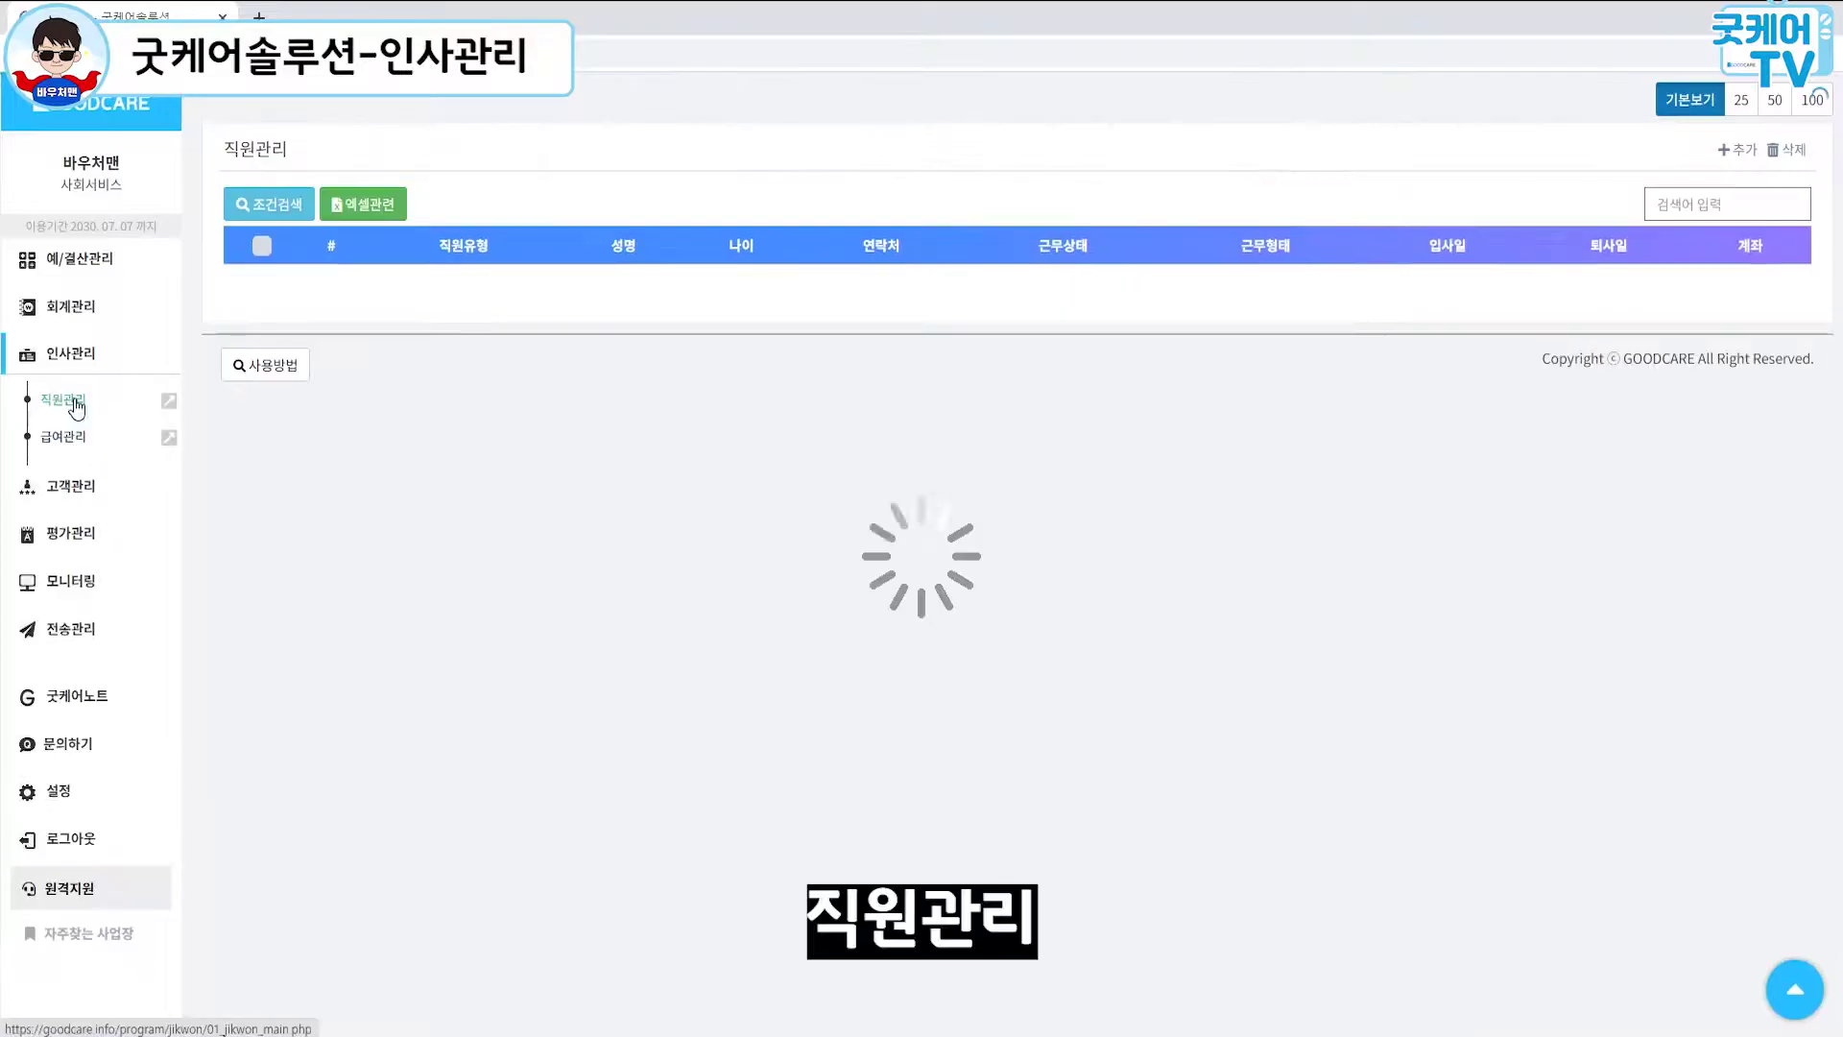
Step: Add an employee with full name and resident number, type 사무국장, employment form 상용직 and hire date 2020-03-01
click(1743, 151)
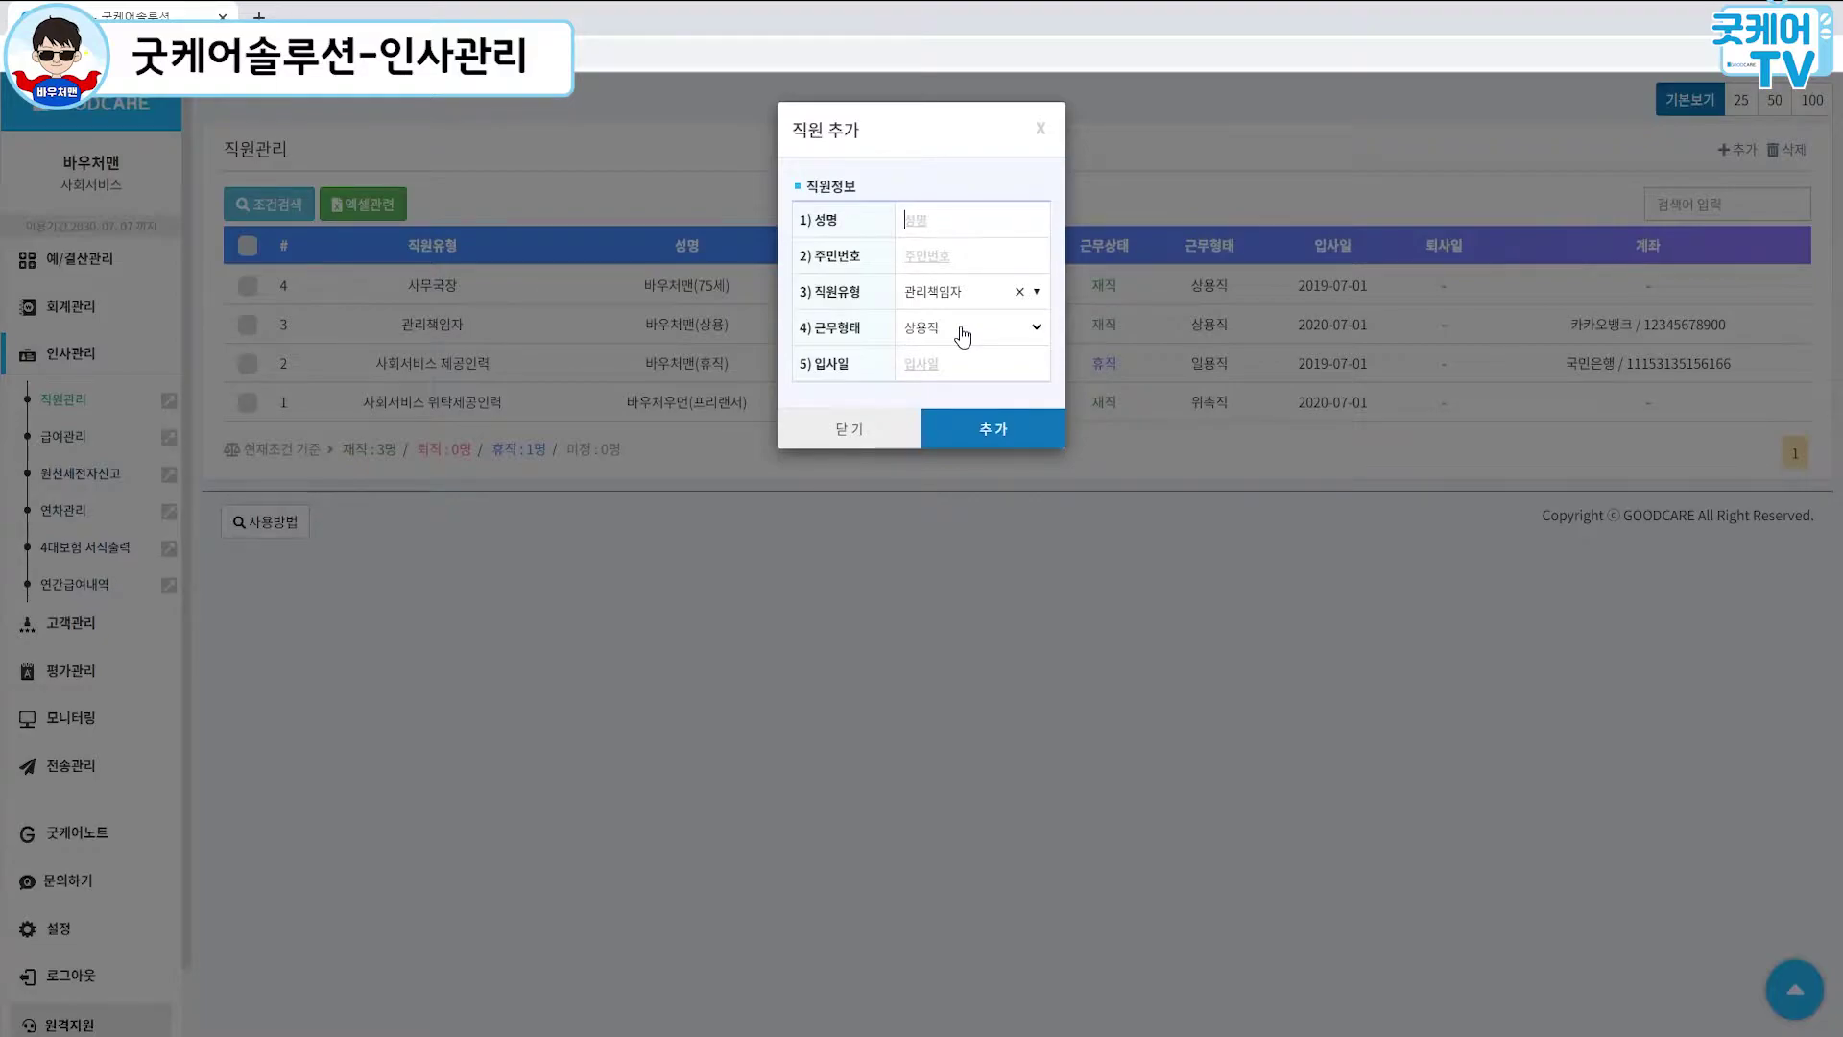
key(Tab)
click(962, 294)
click(970, 434)
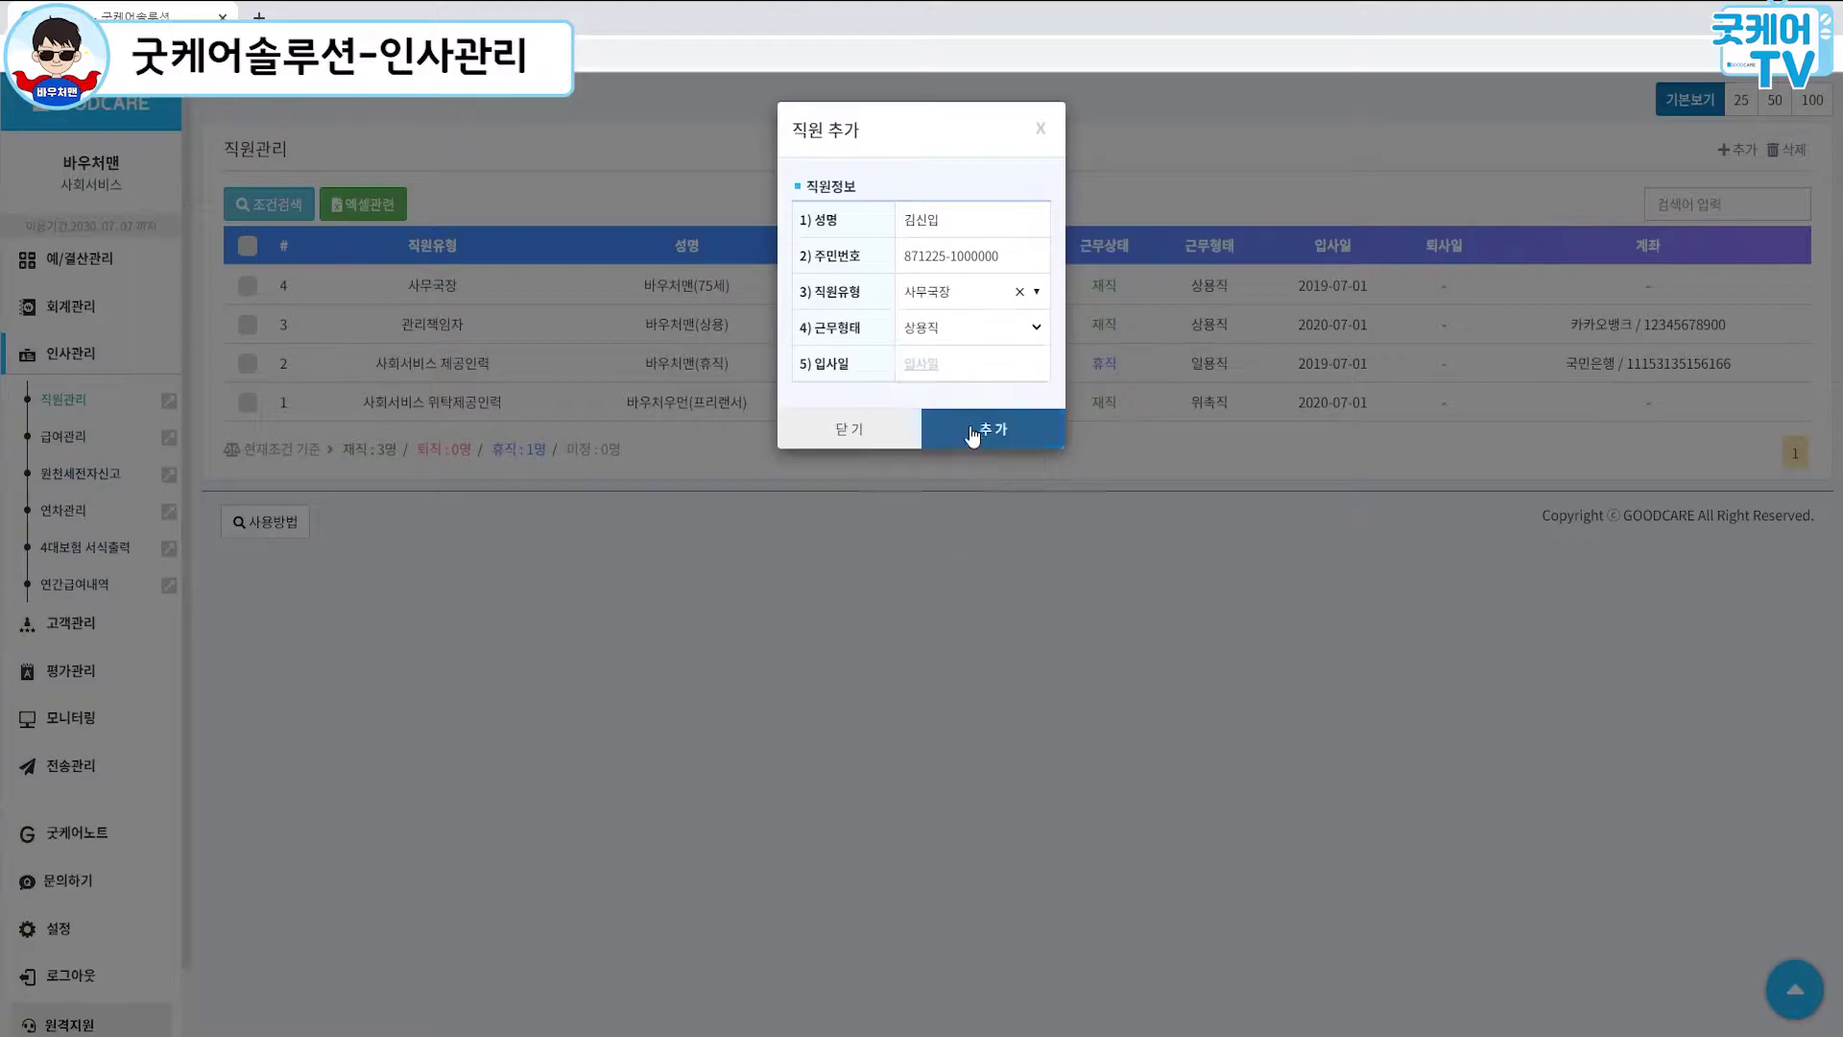
click(966, 364)
click(923, 401)
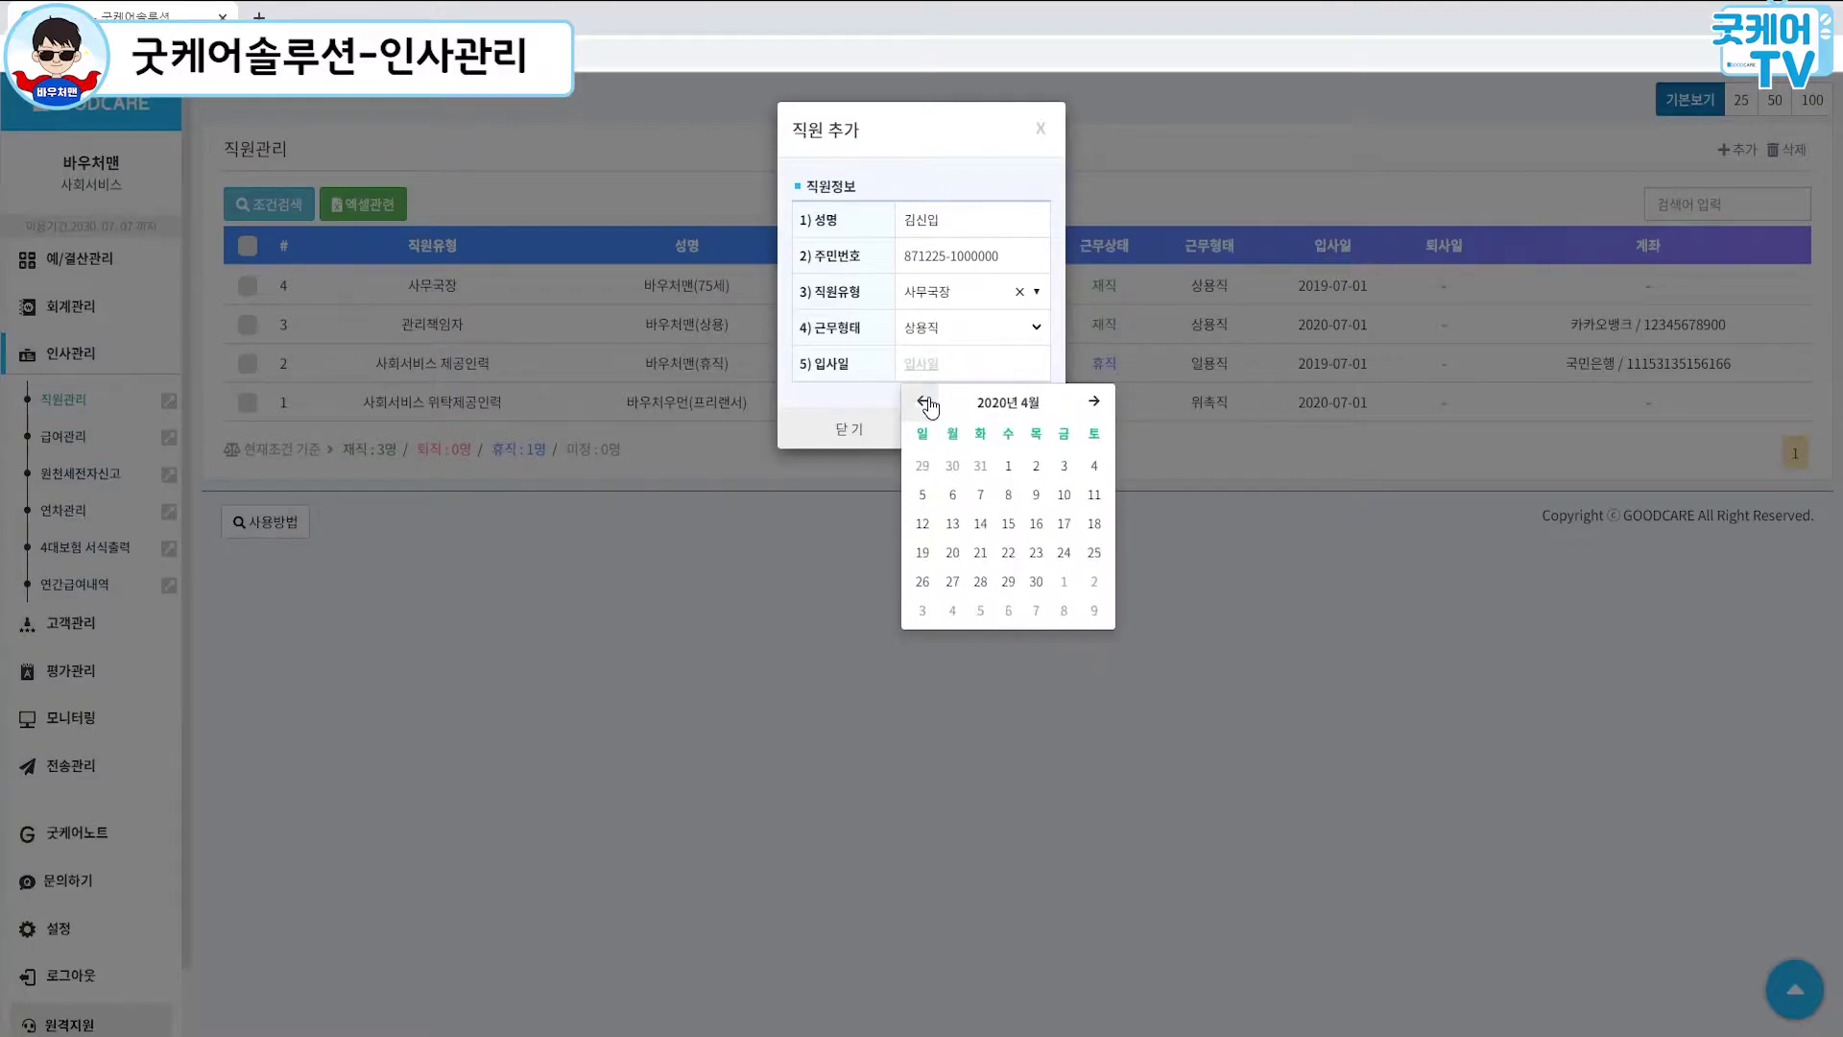
click(922, 495)
click(1025, 430)
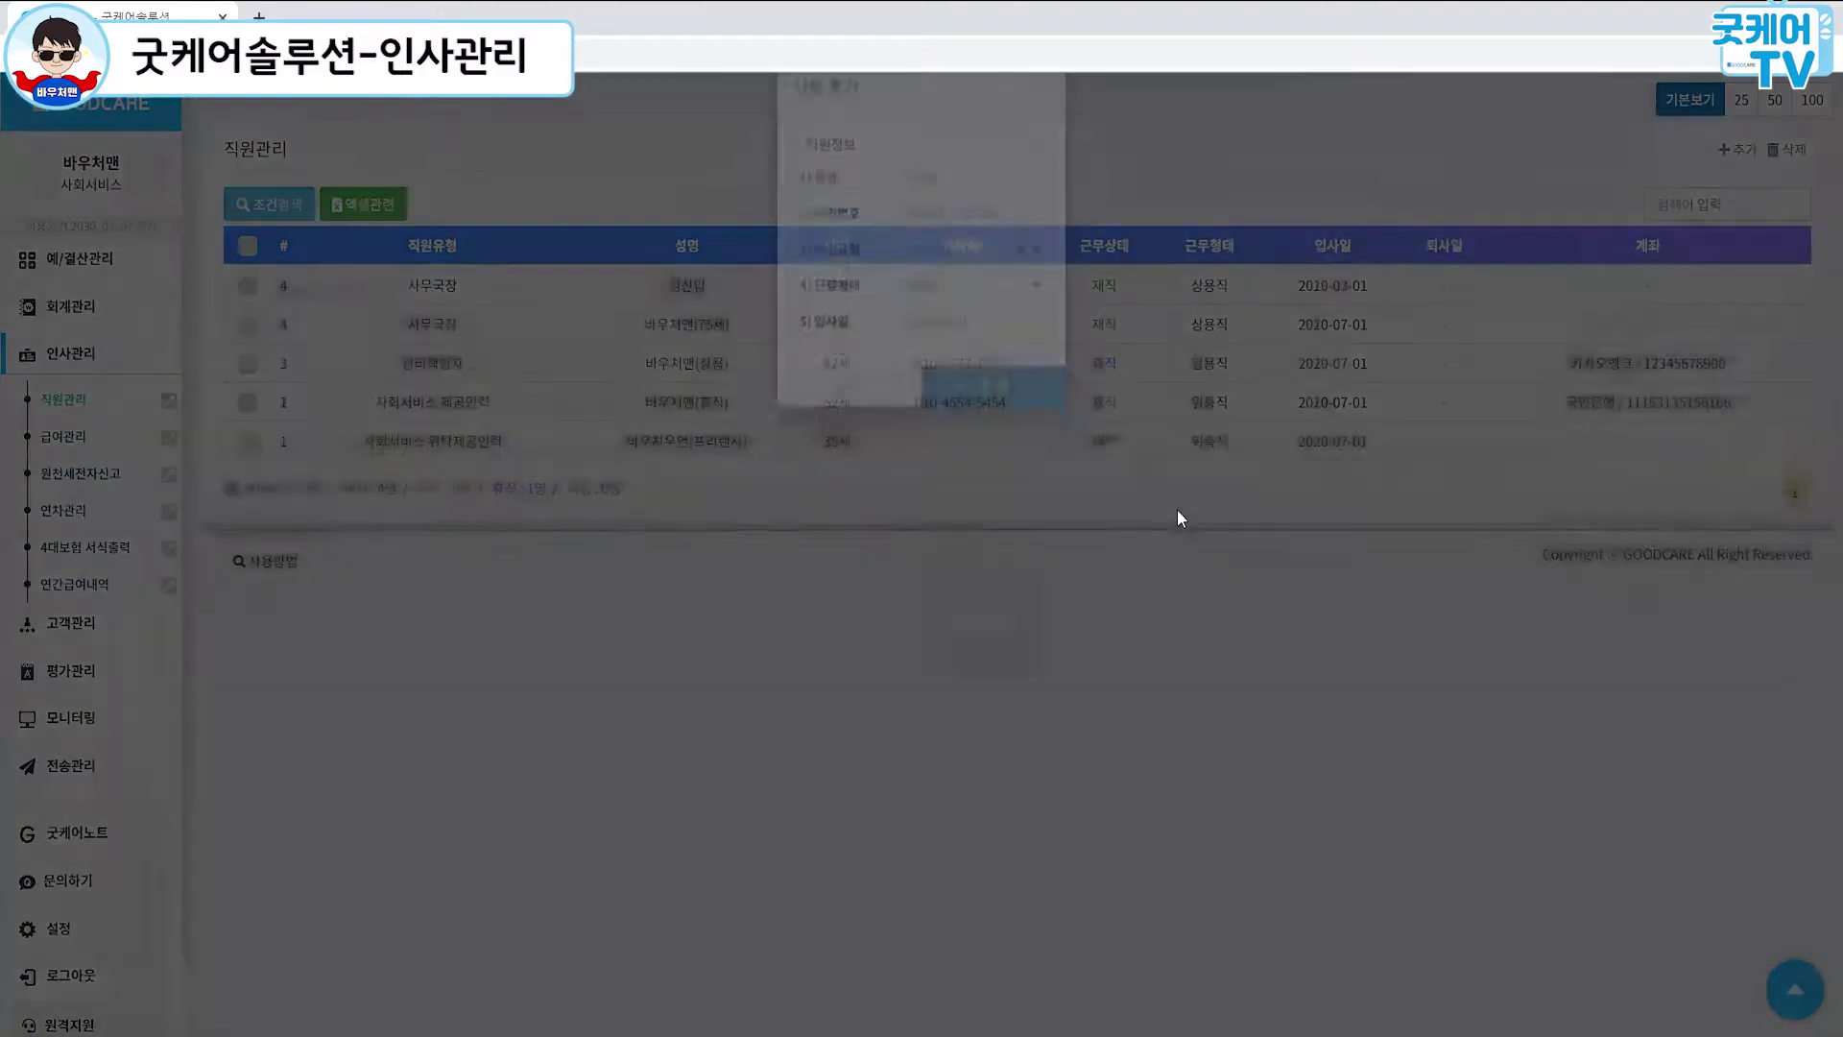
click(914, 270)
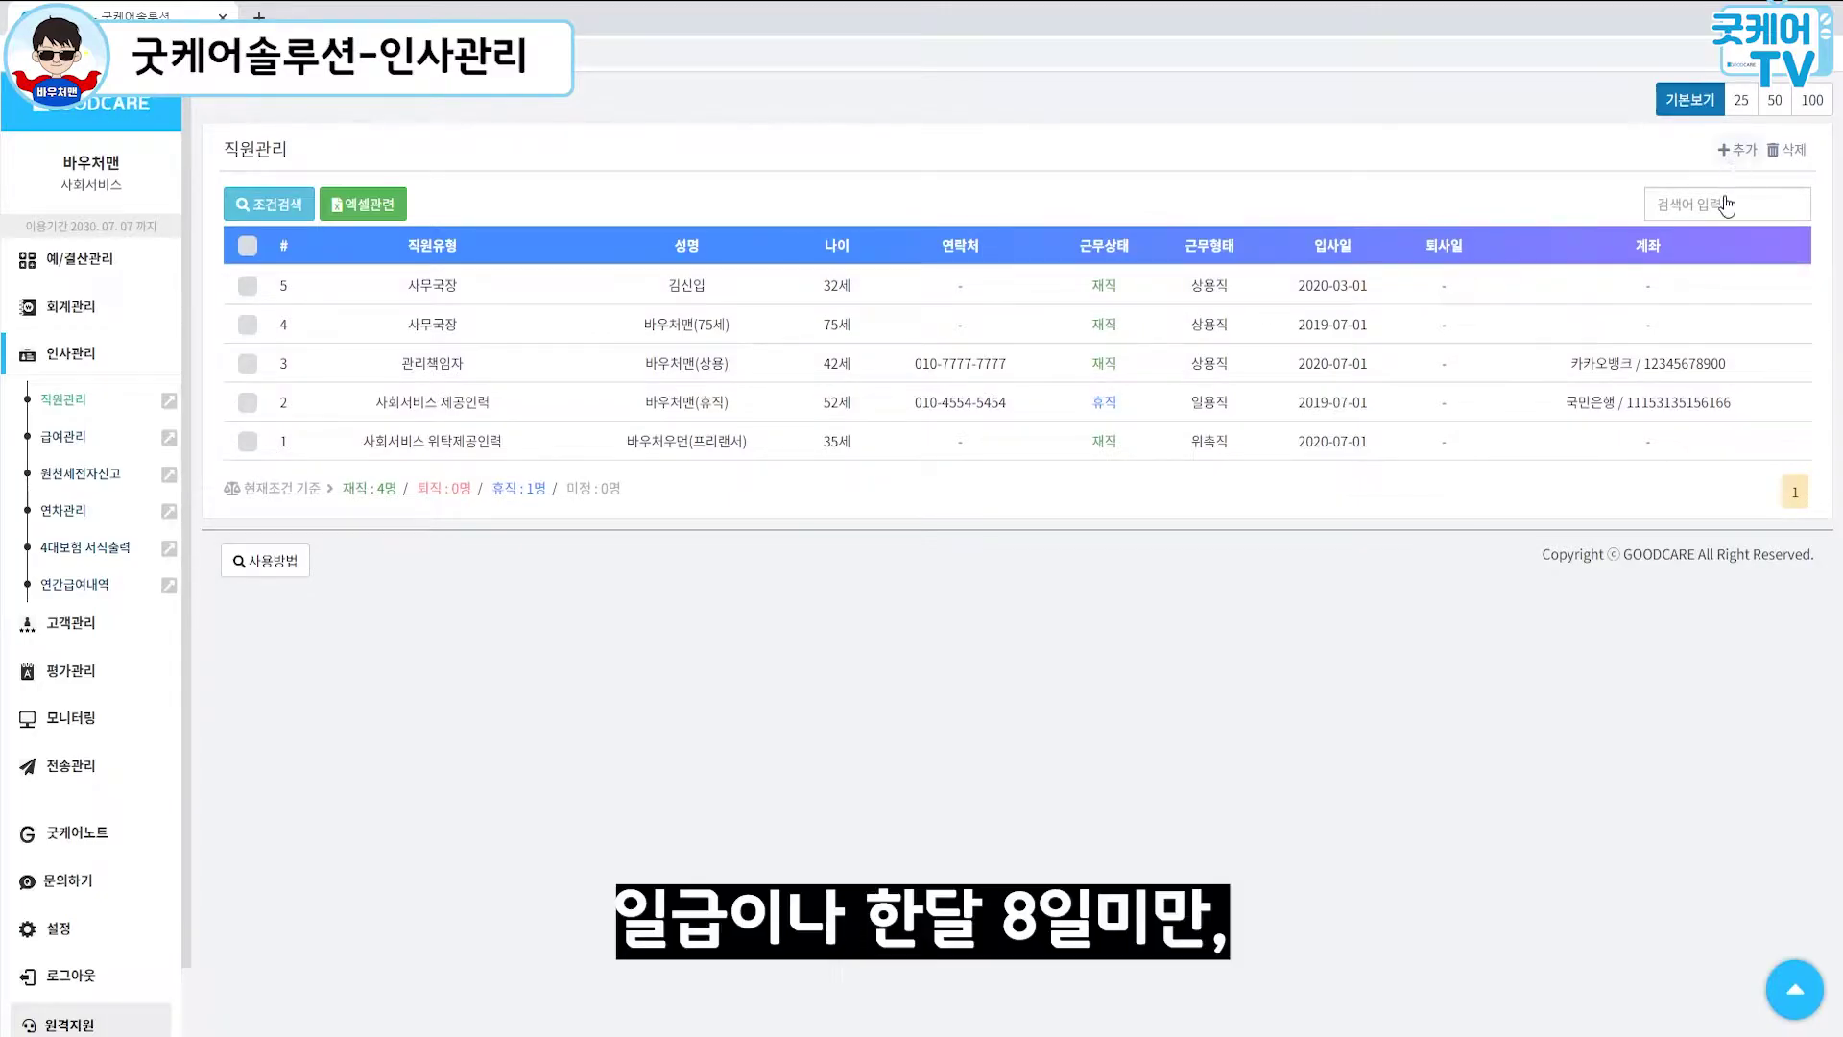
Step: Examine the 근무형태 options in a new employee form, and close it without adding anyone
click(1737, 151)
click(970, 332)
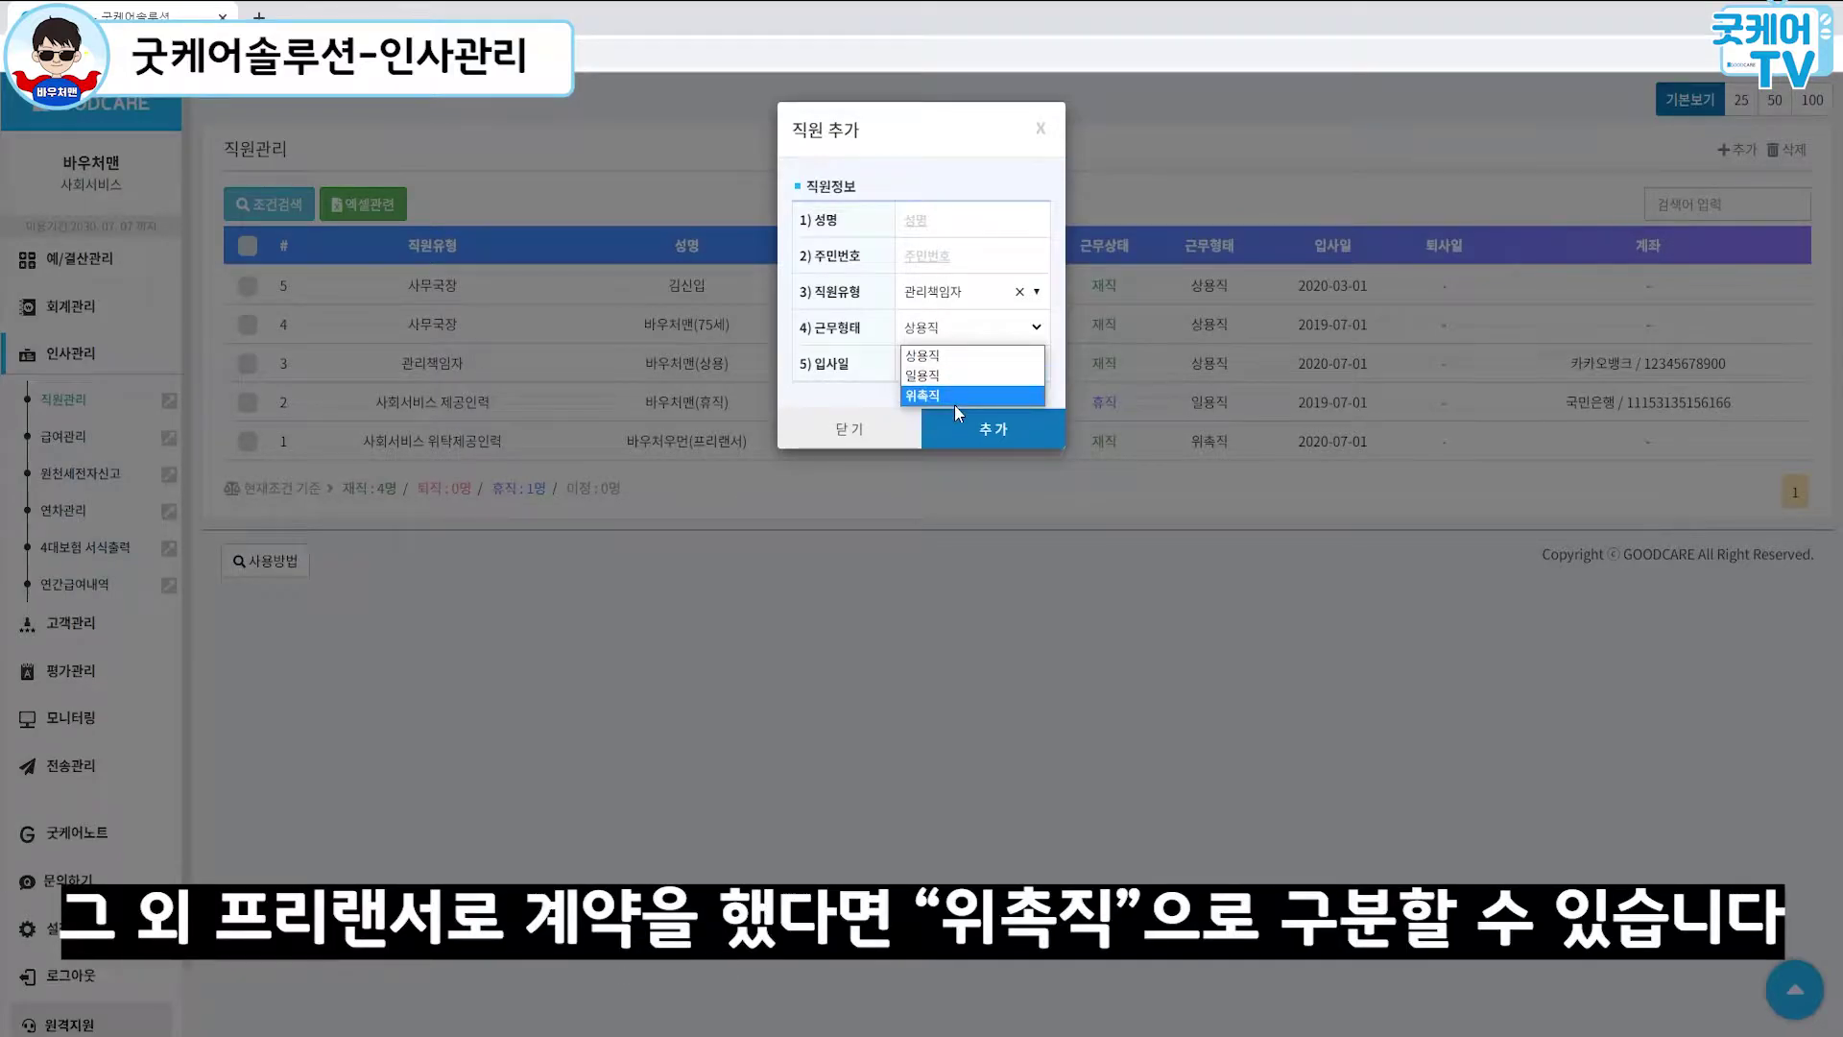
click(888, 432)
click(890, 434)
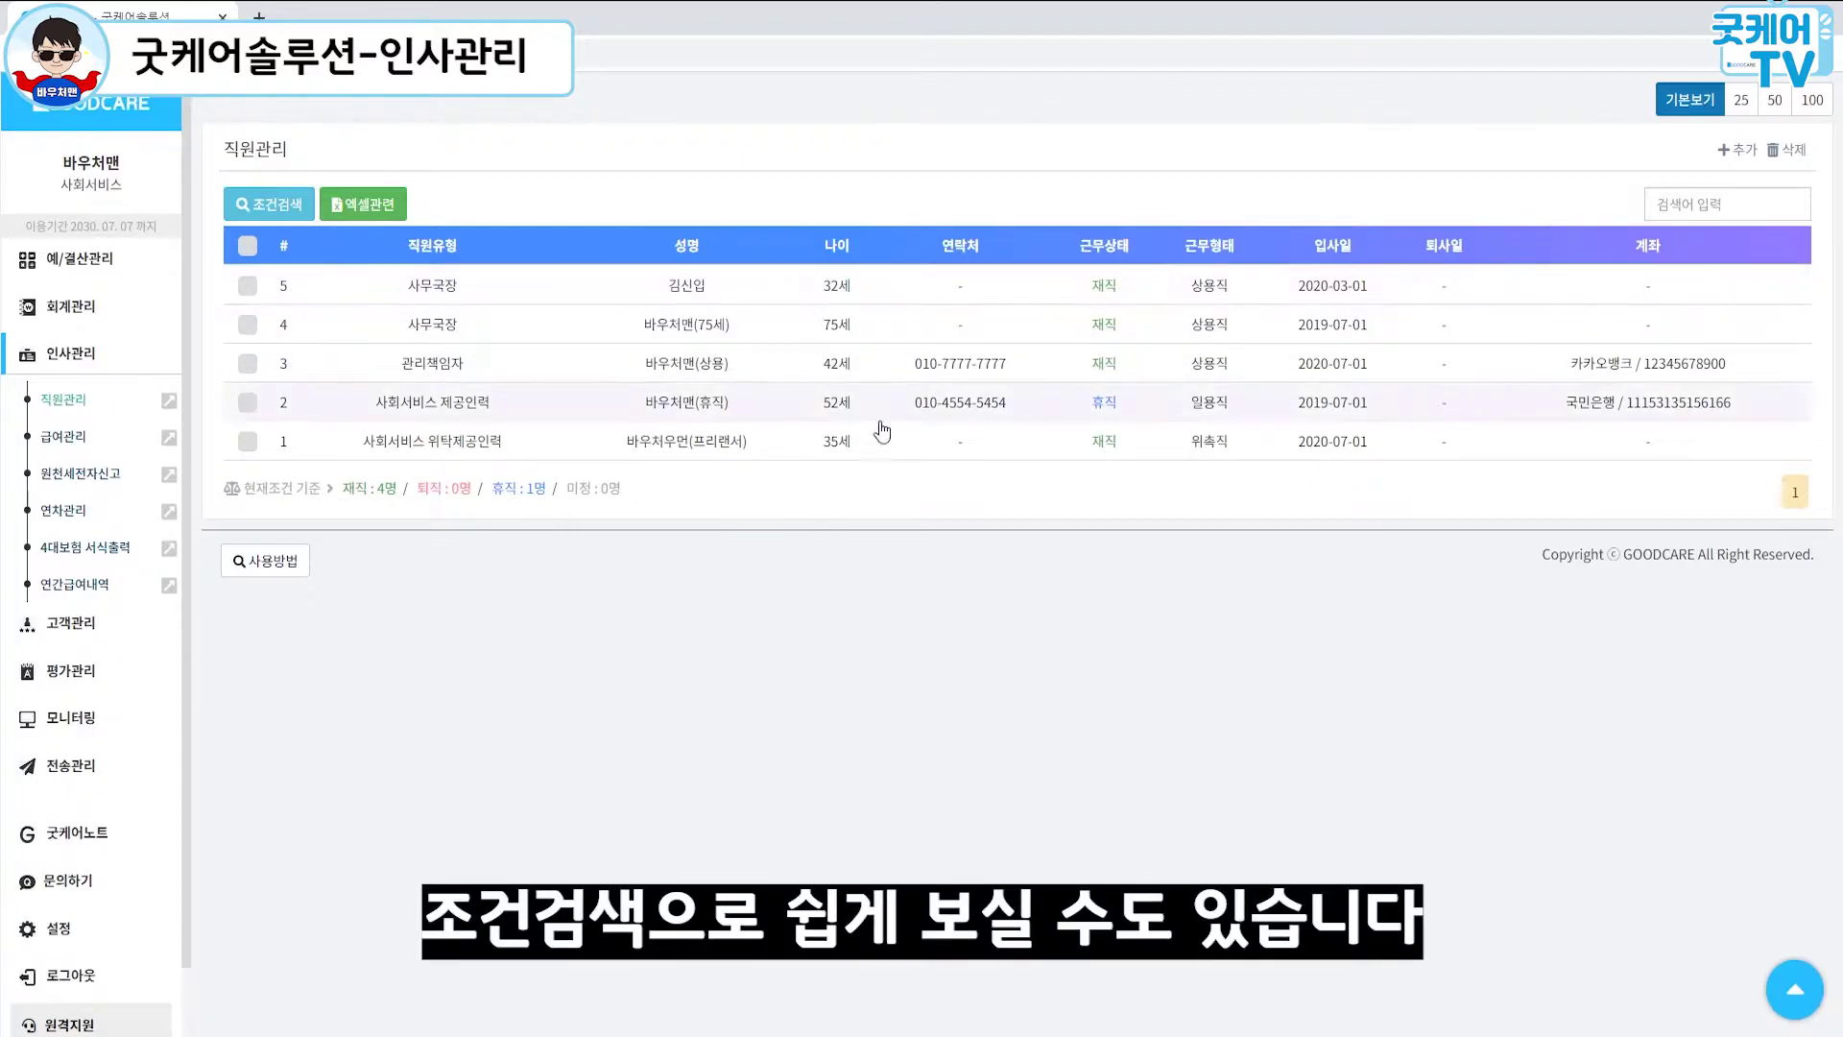
Step: Filter the employee list by 상용직, then reset 근무형태 to its default and reload the 직원관리 page
click(261, 206)
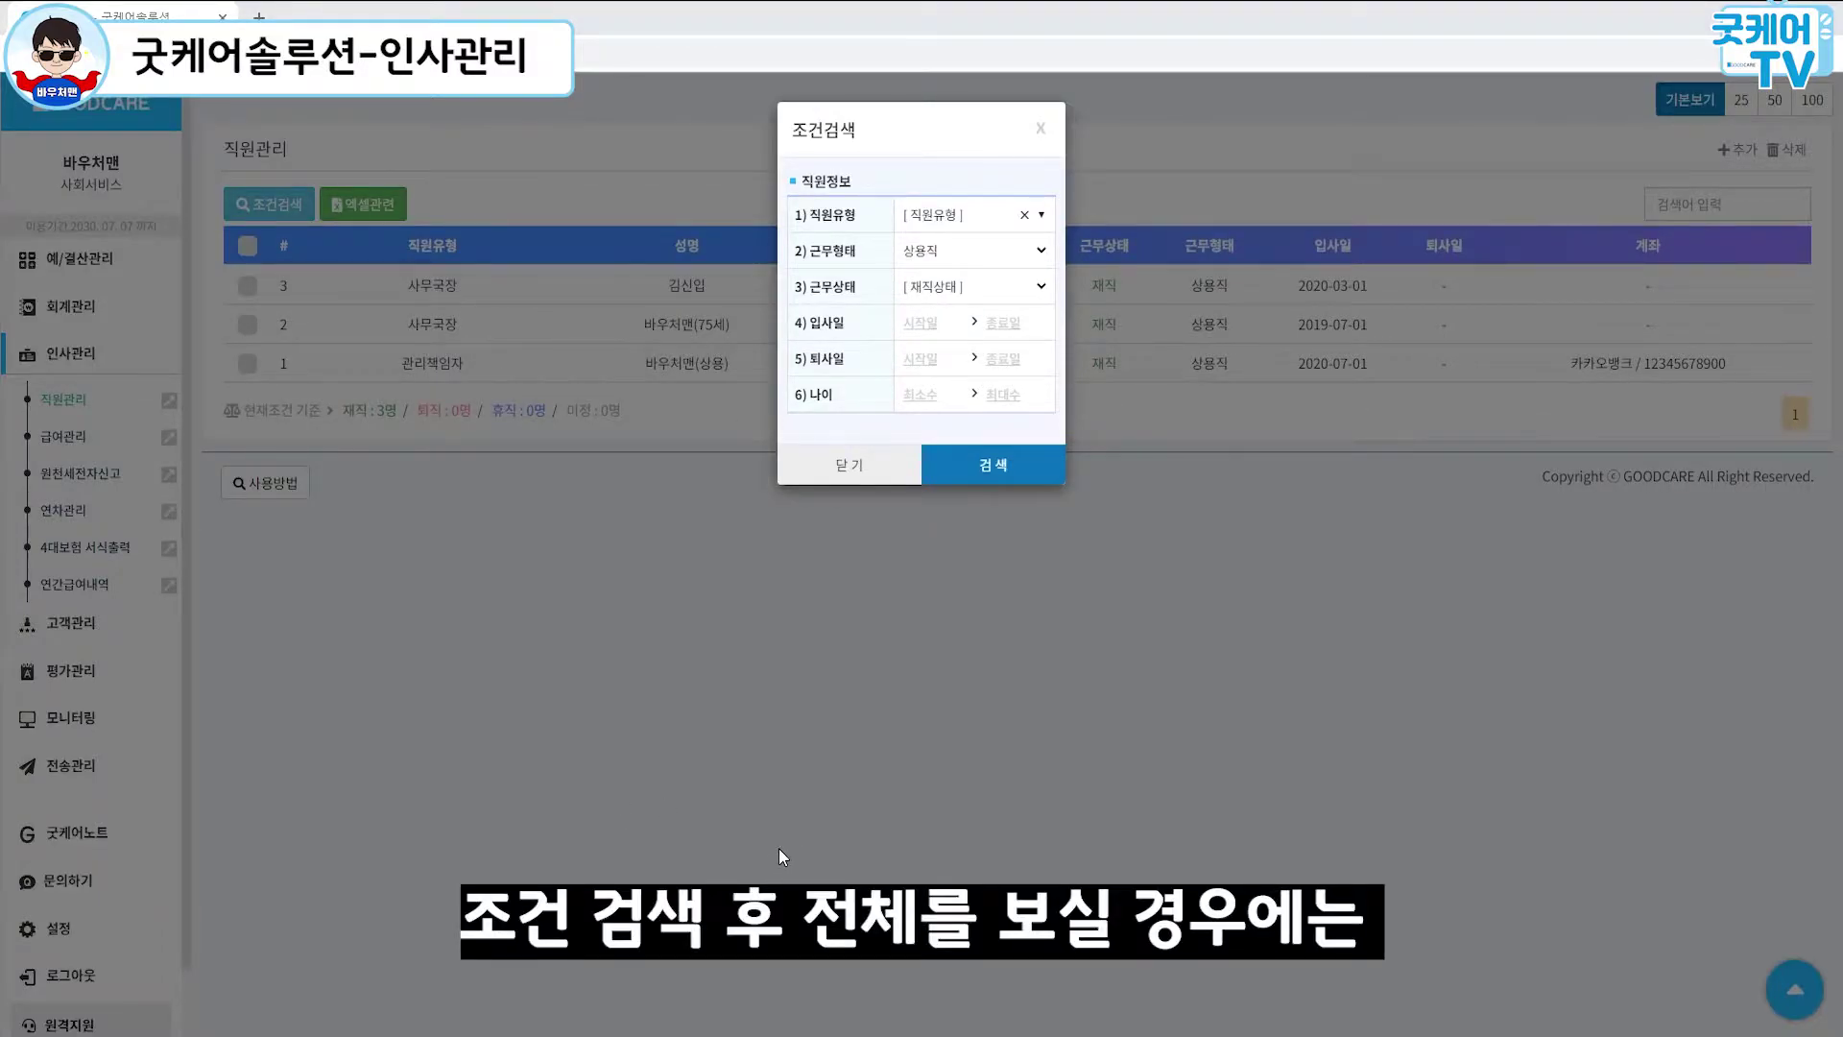
click(977, 256)
click(963, 272)
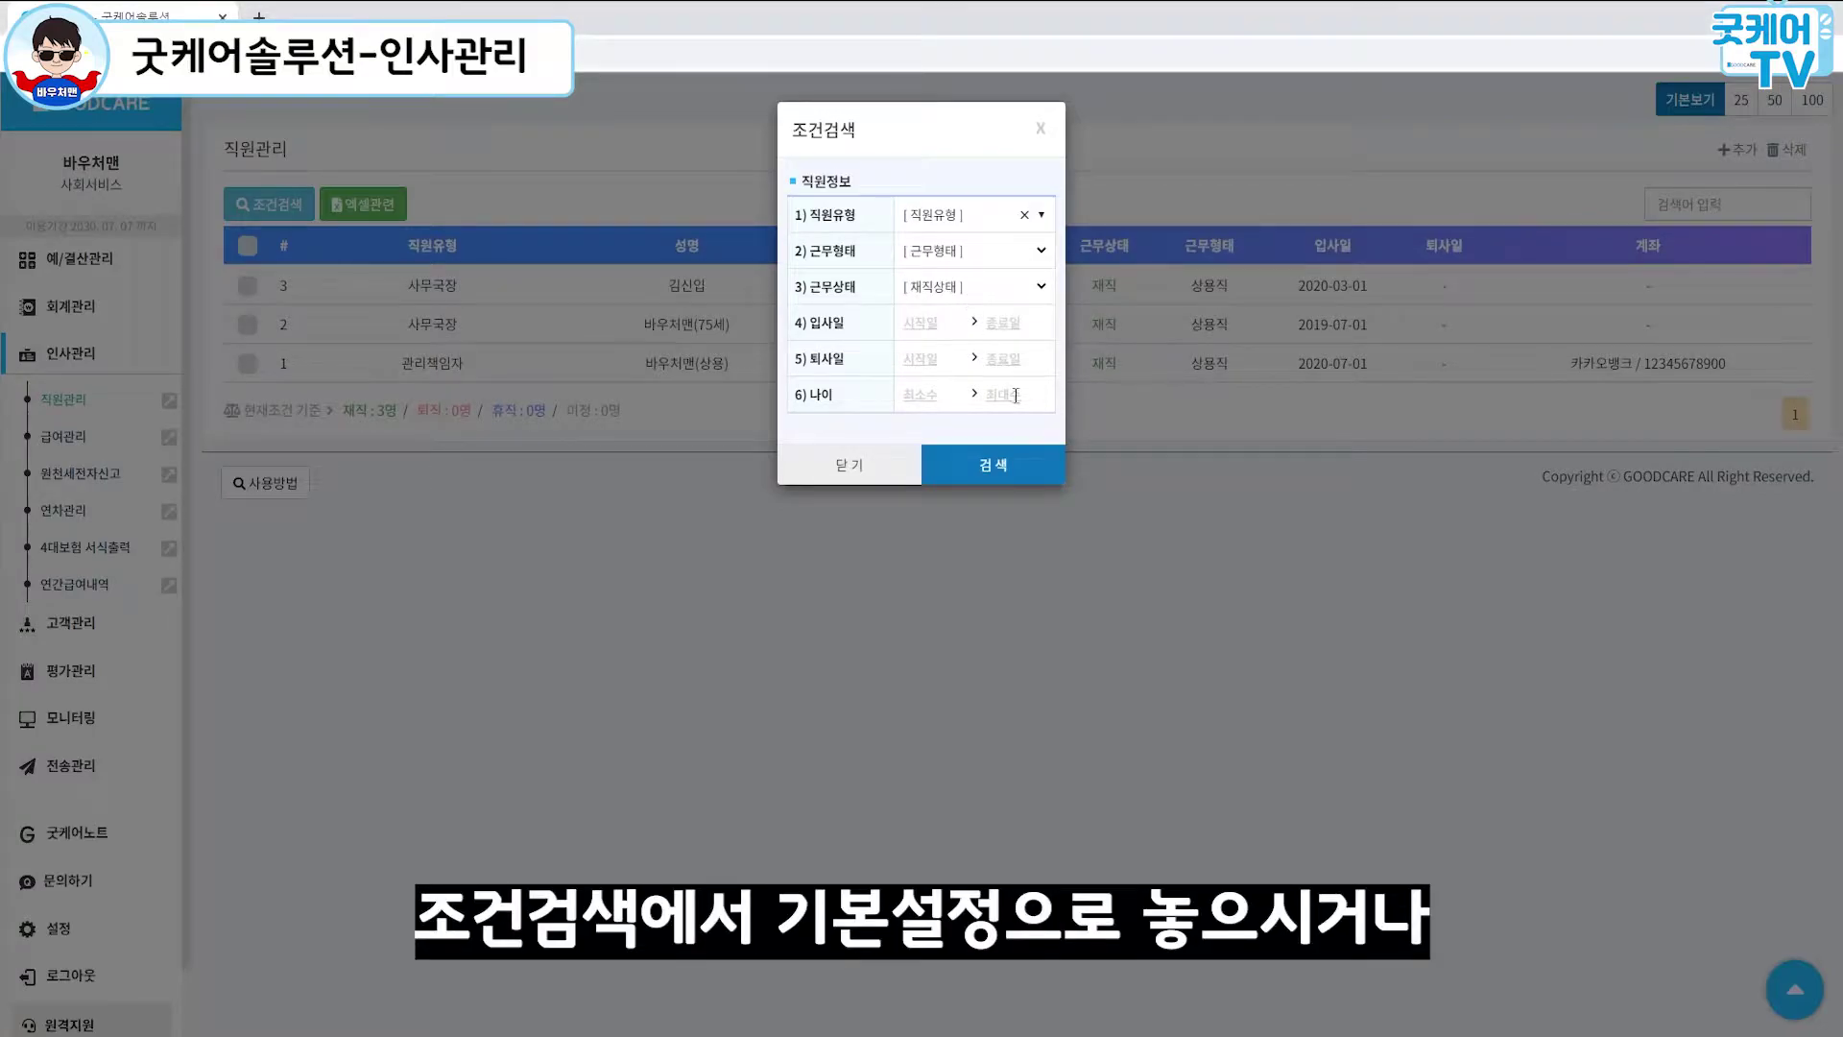
click(1008, 472)
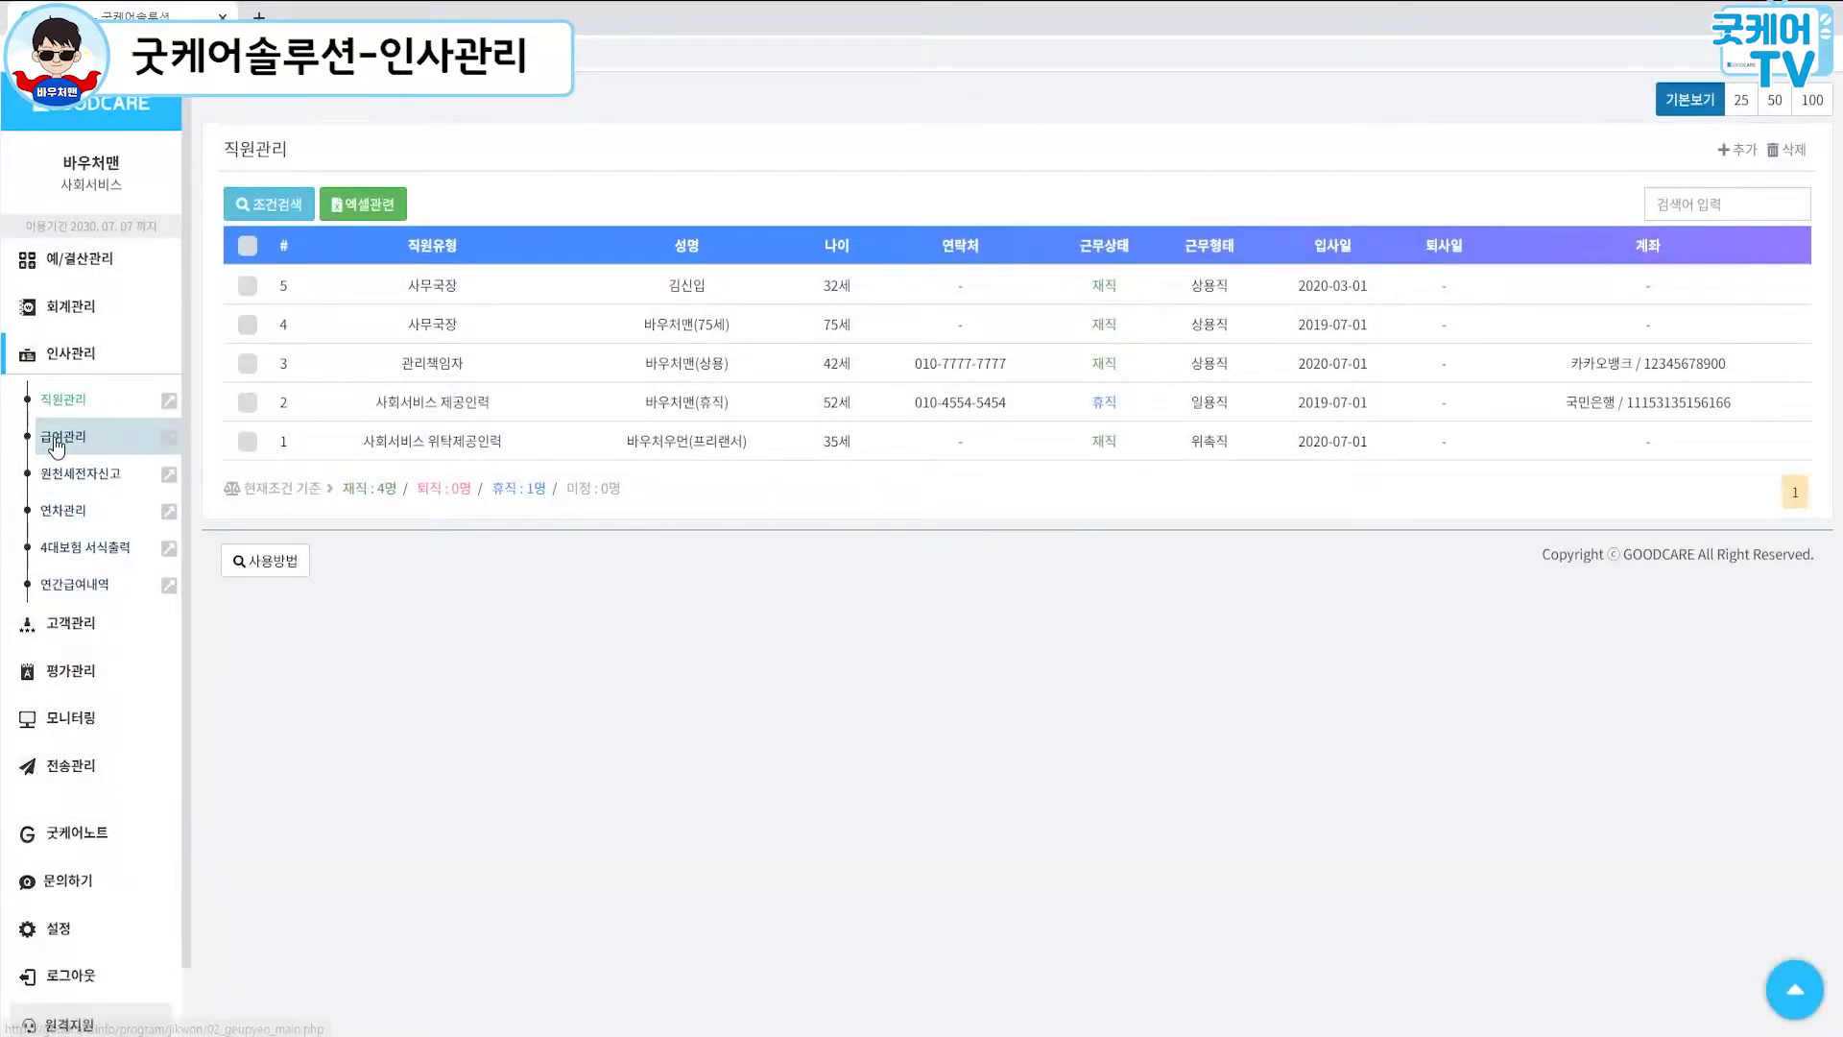
click(56, 442)
click(69, 401)
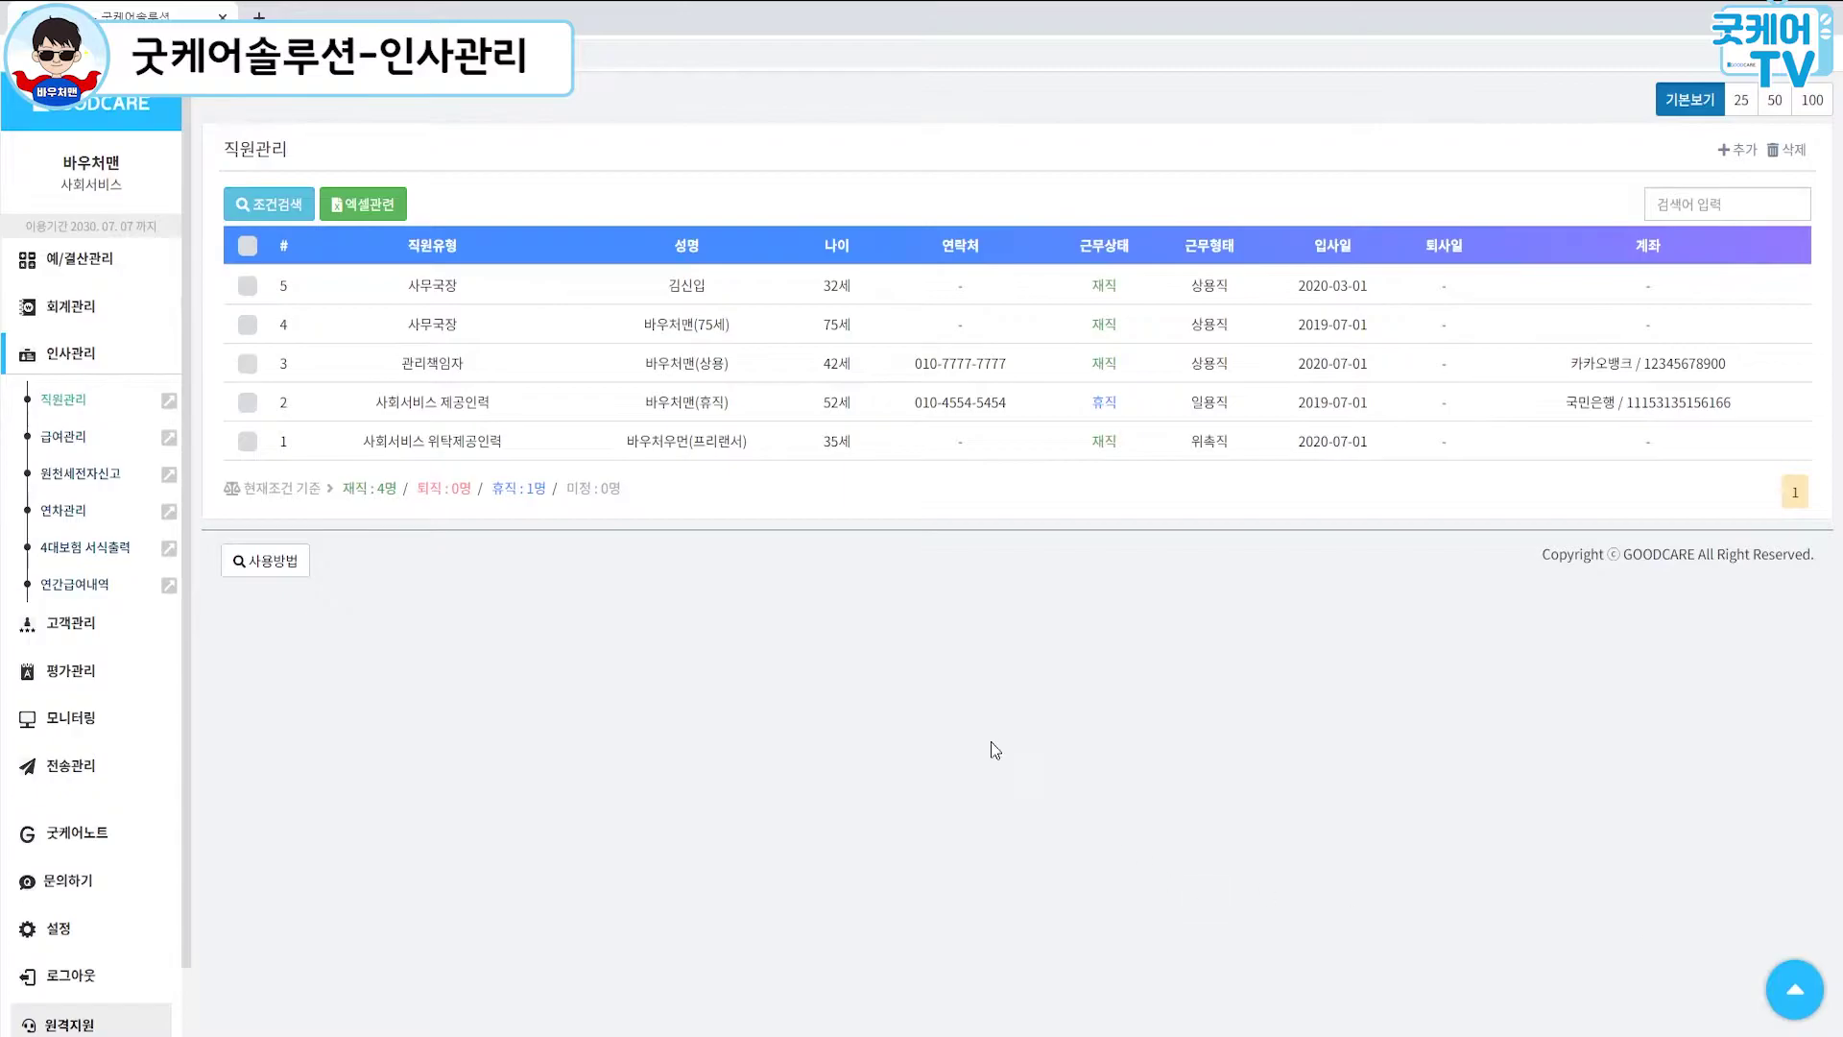
Step: Download the employee list as an Excel file along with the sample file for Excel uploads
click(372, 210)
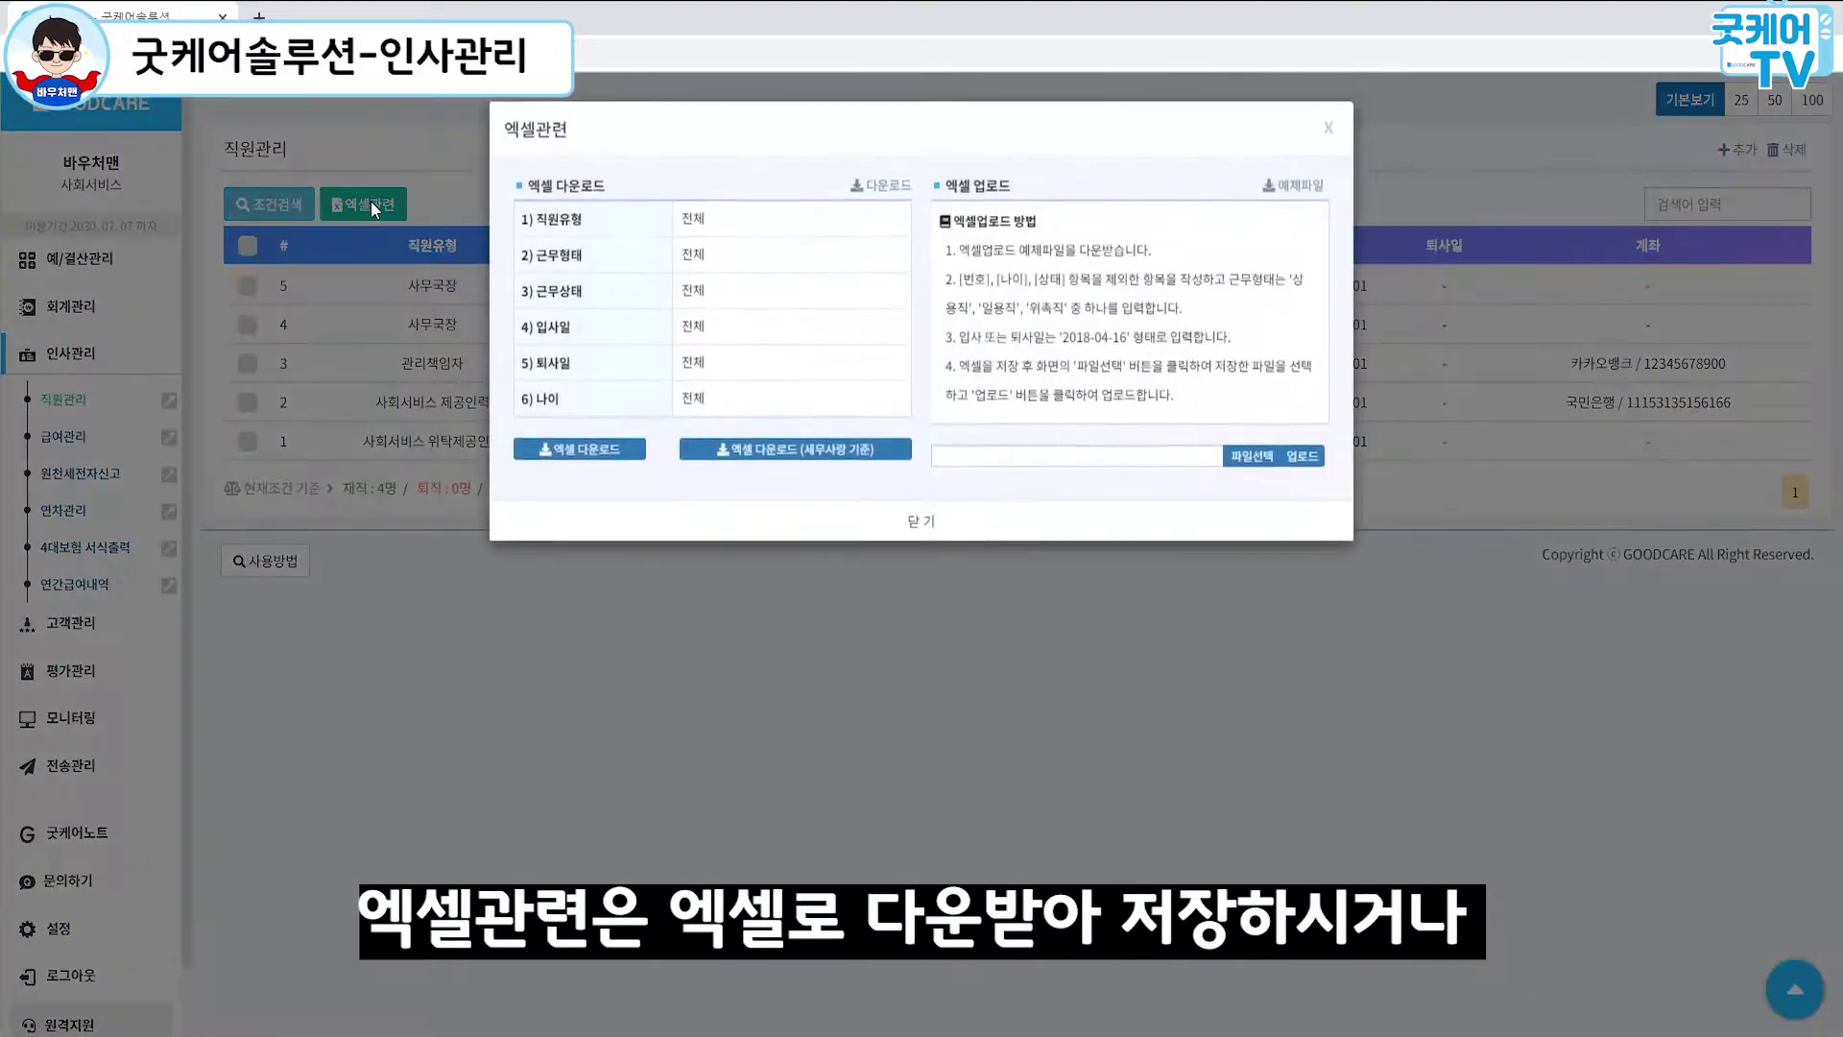
click(608, 455)
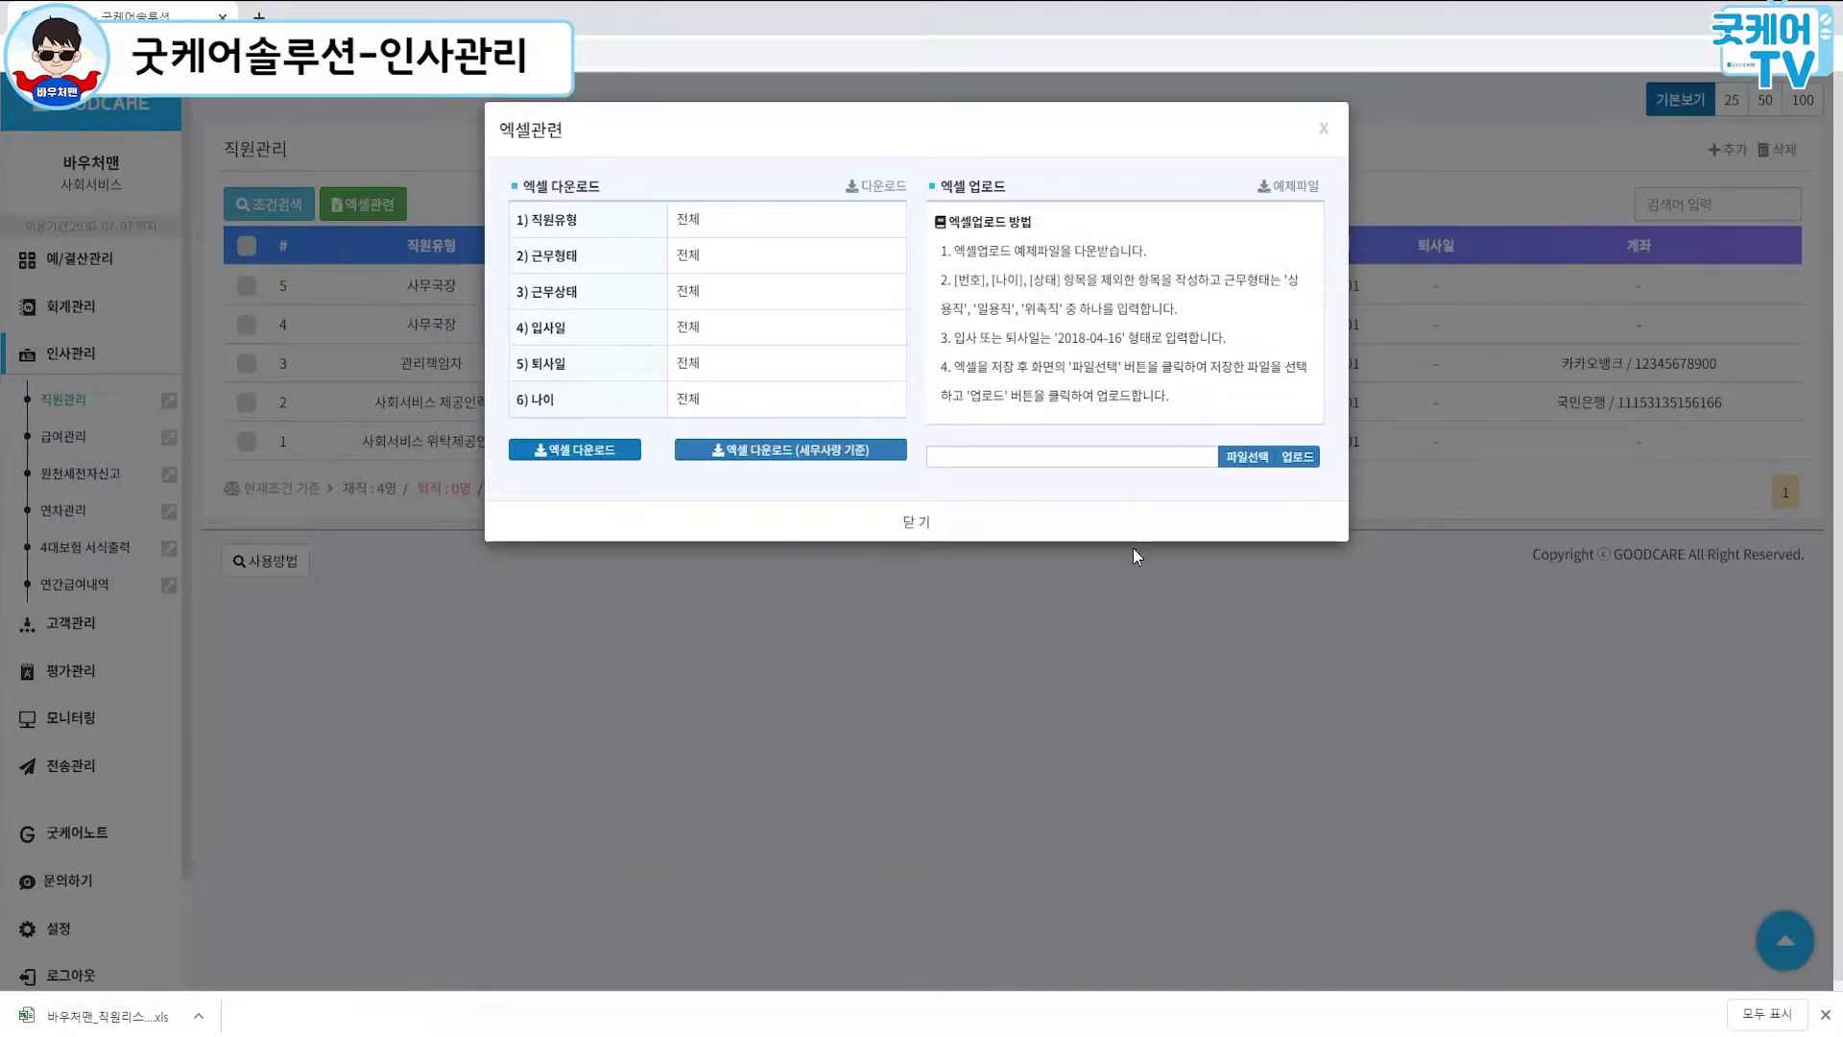
click(1292, 186)
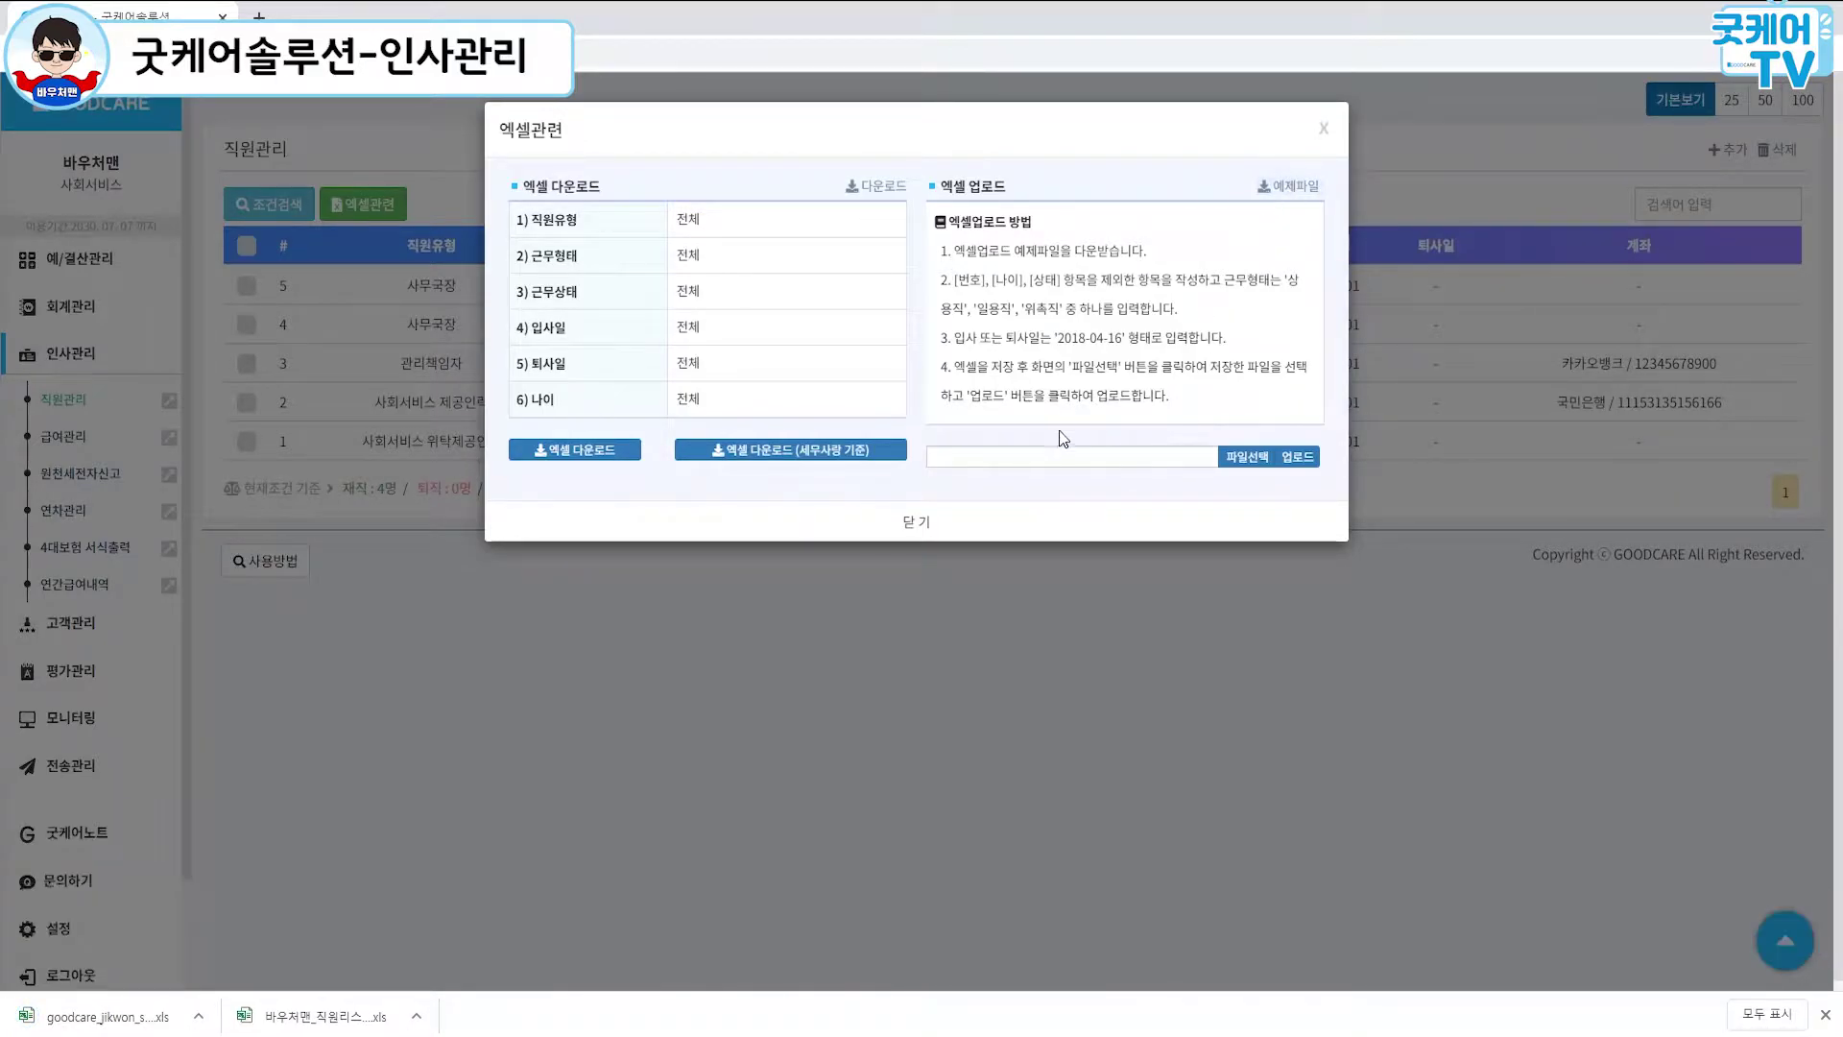
click(992, 528)
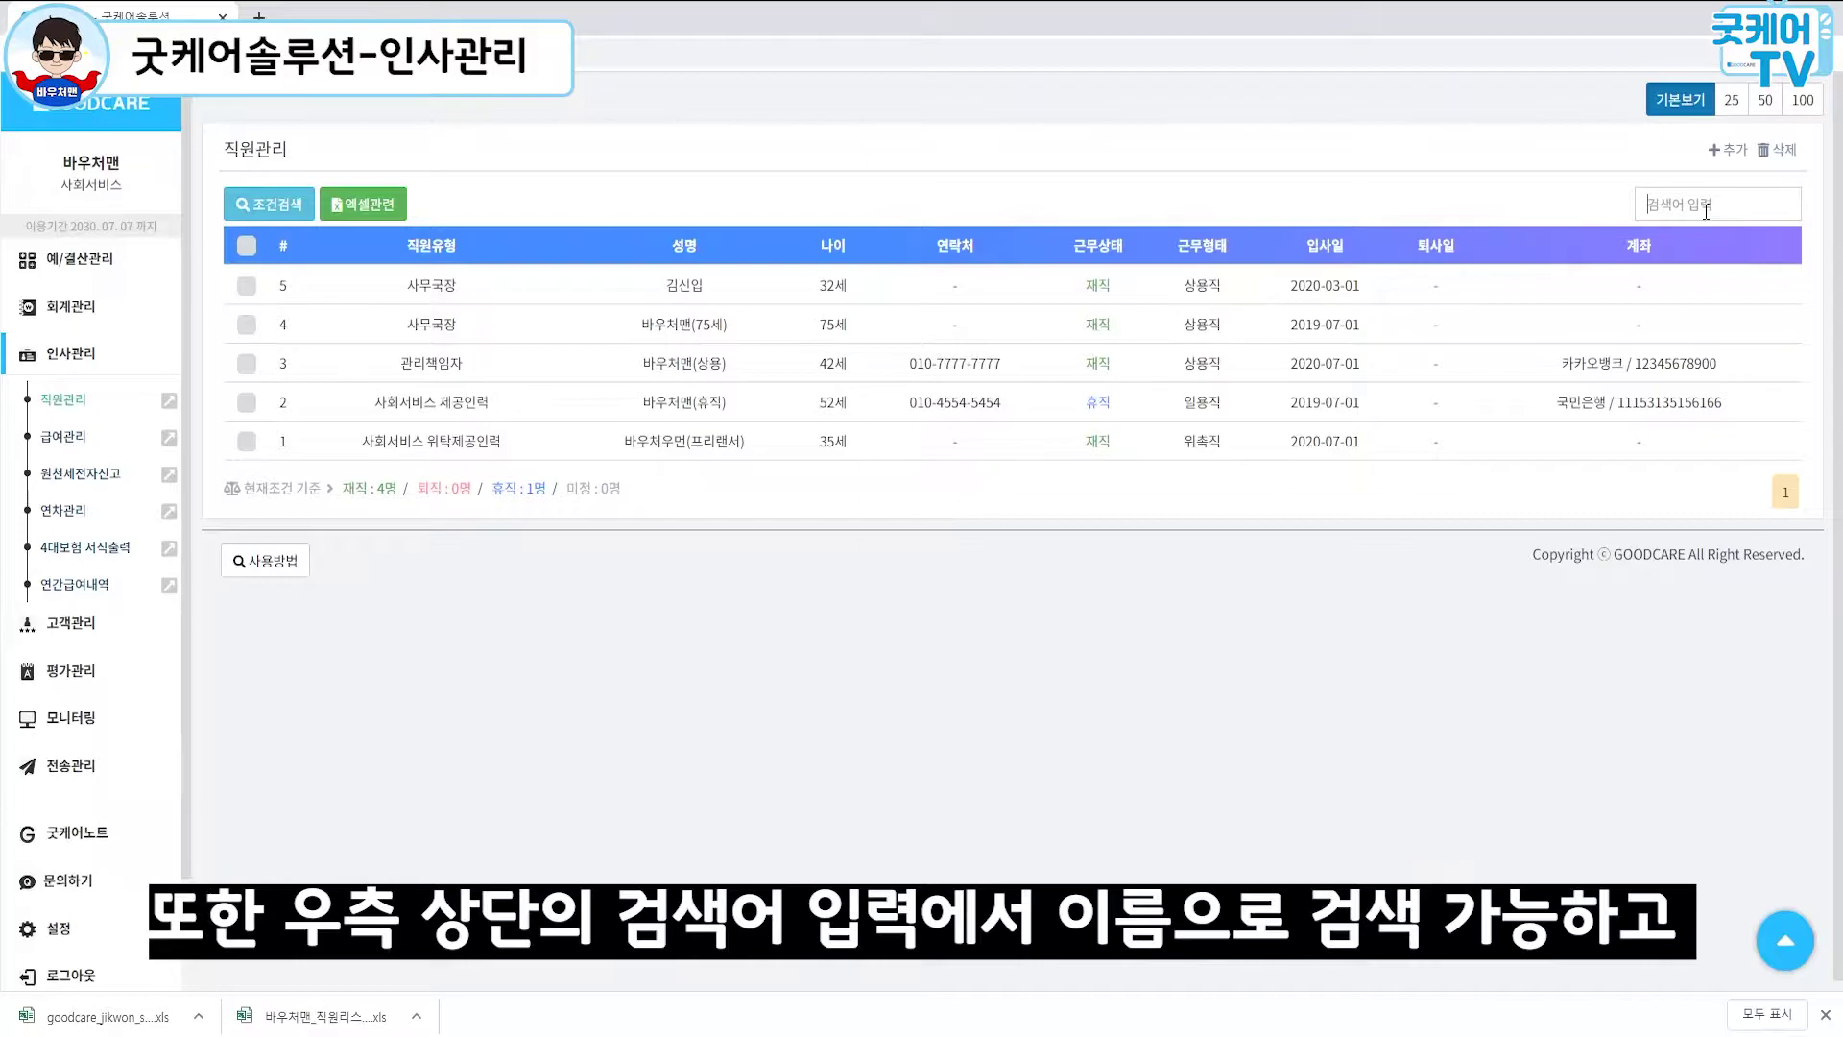
Step: Search the employee list by part of a name, then clear the search
text(우메)
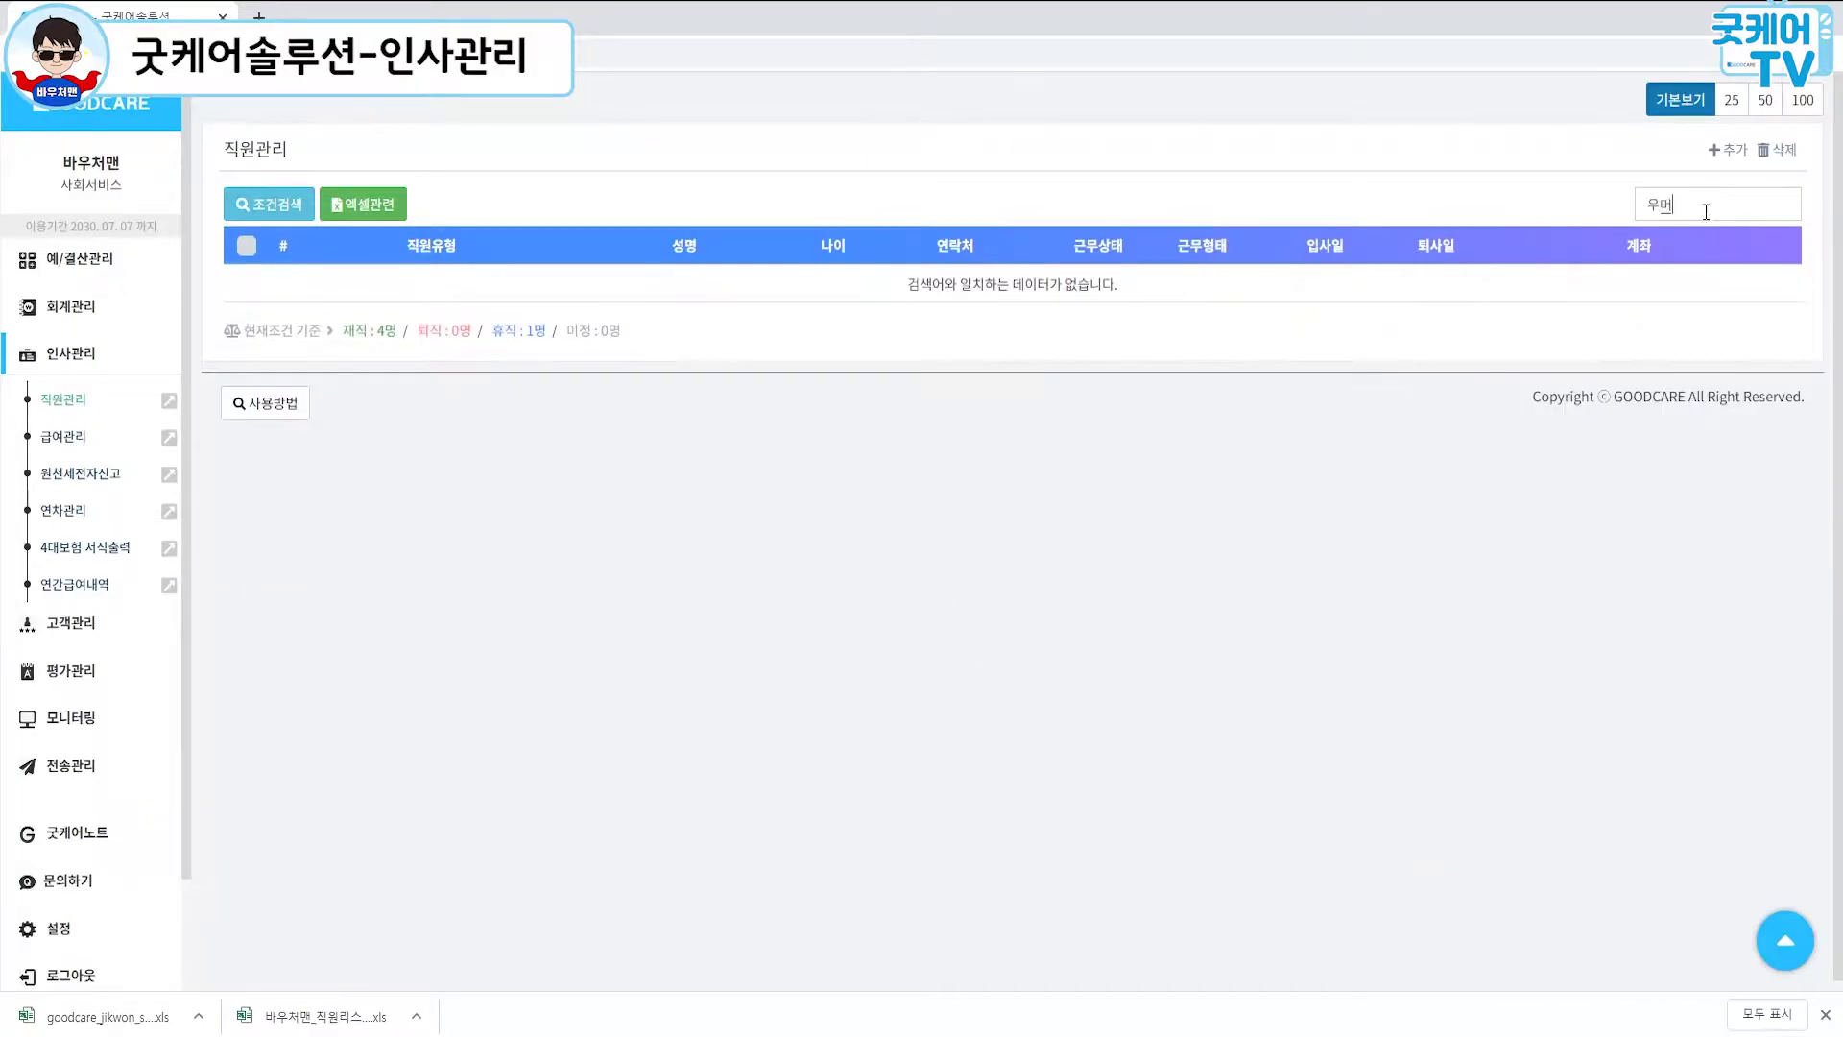
key(BackSpace)
key(BackSpace)
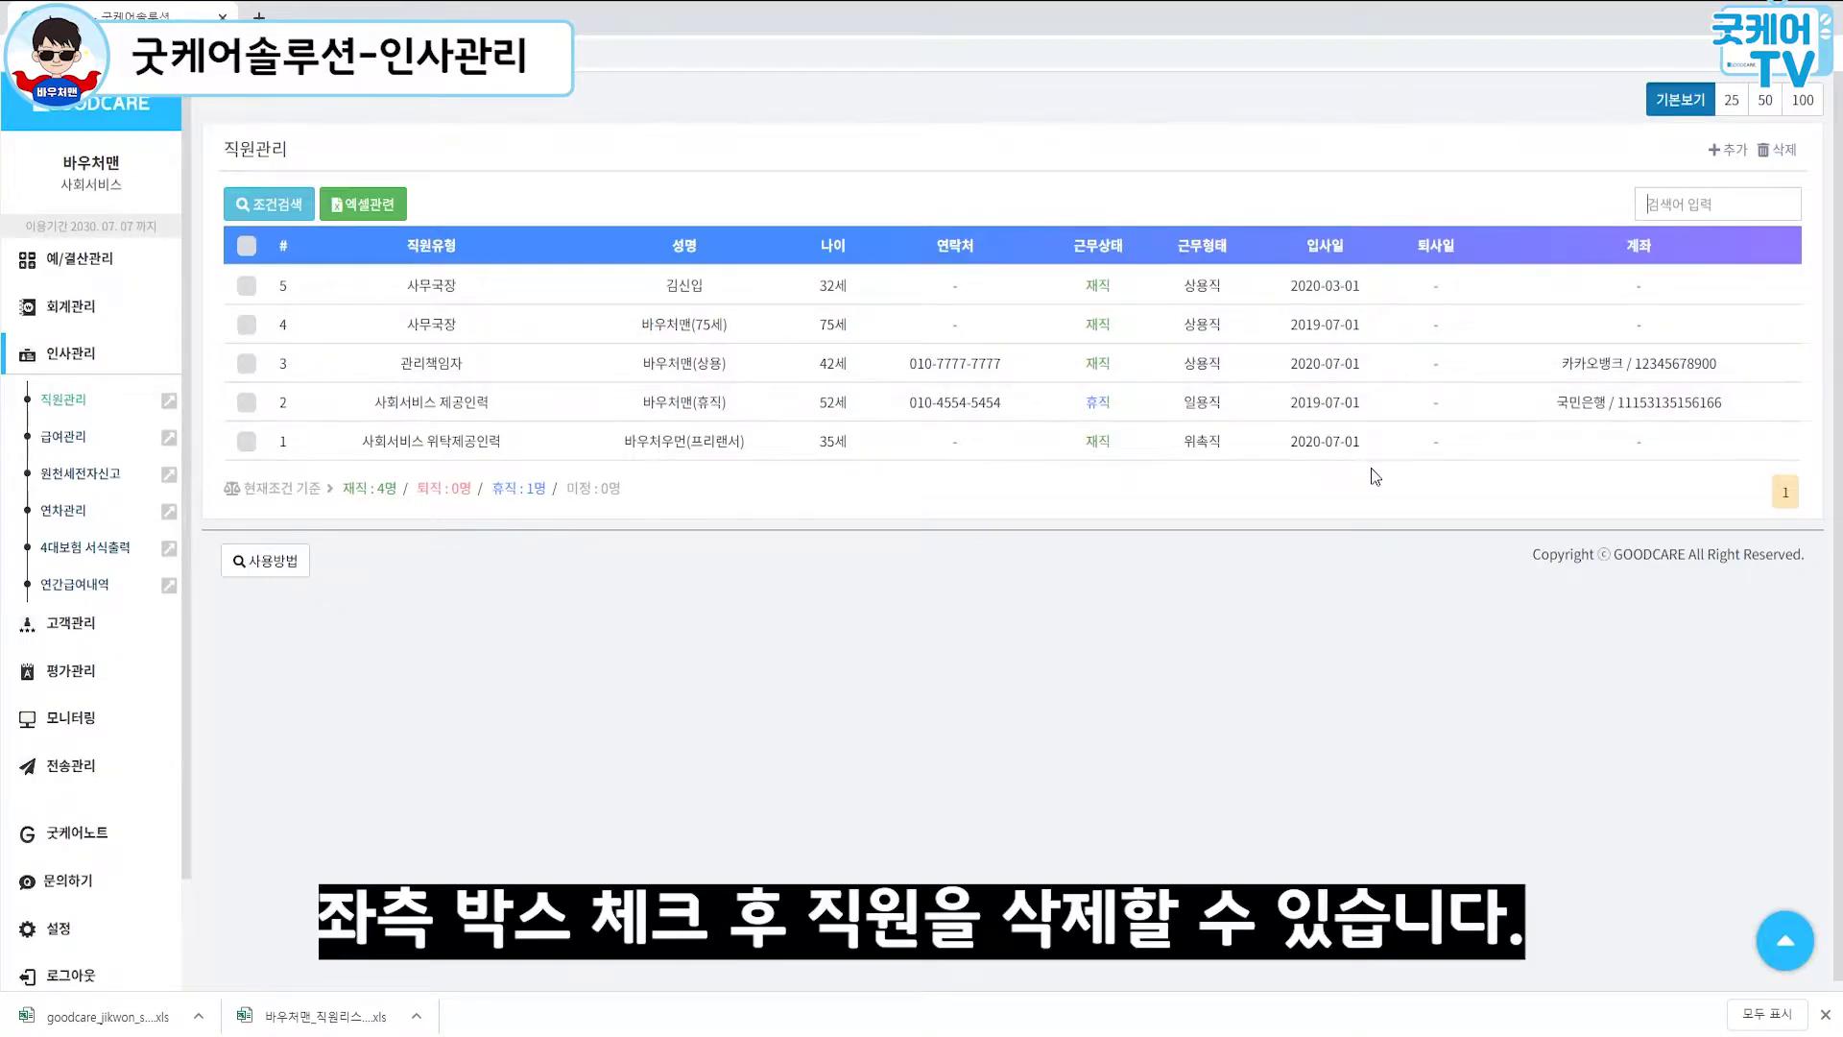
Step: Select the first two employees in the list and set the list to show 100 rows per page
click(247, 285)
click(247, 324)
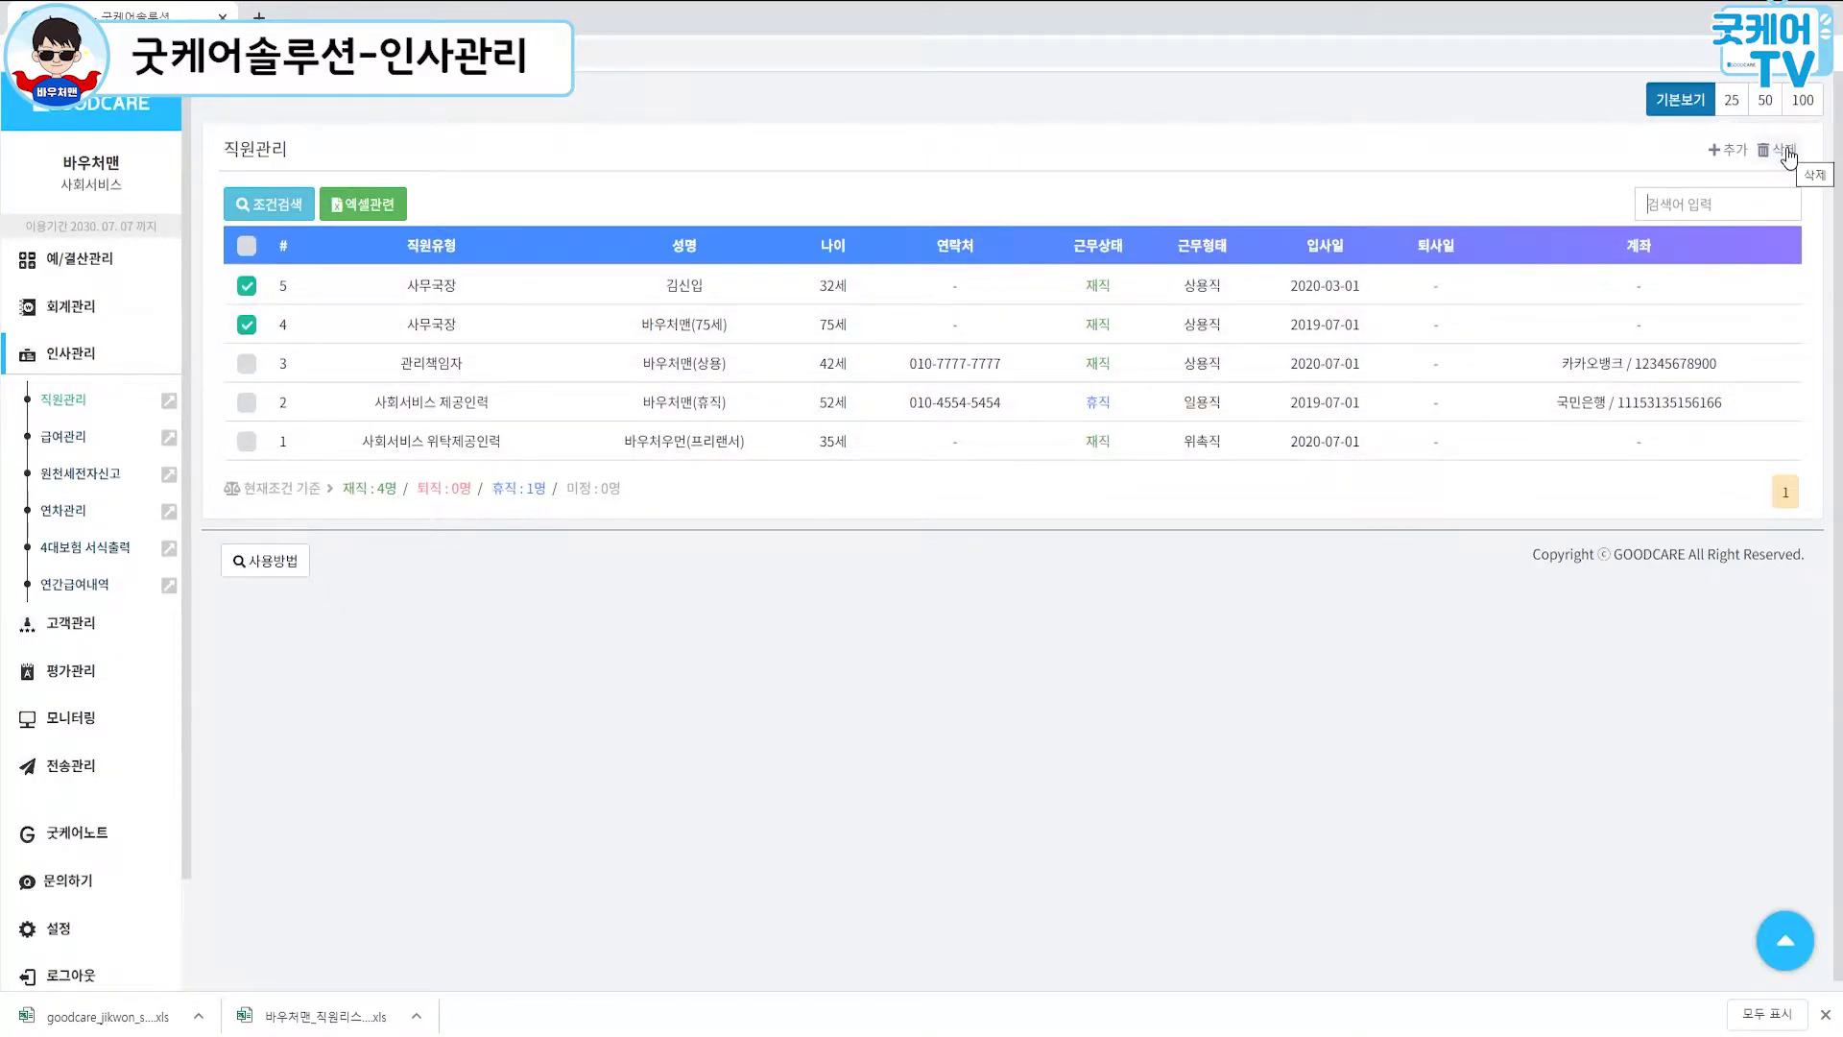
click(1732, 99)
click(1765, 99)
click(1803, 100)
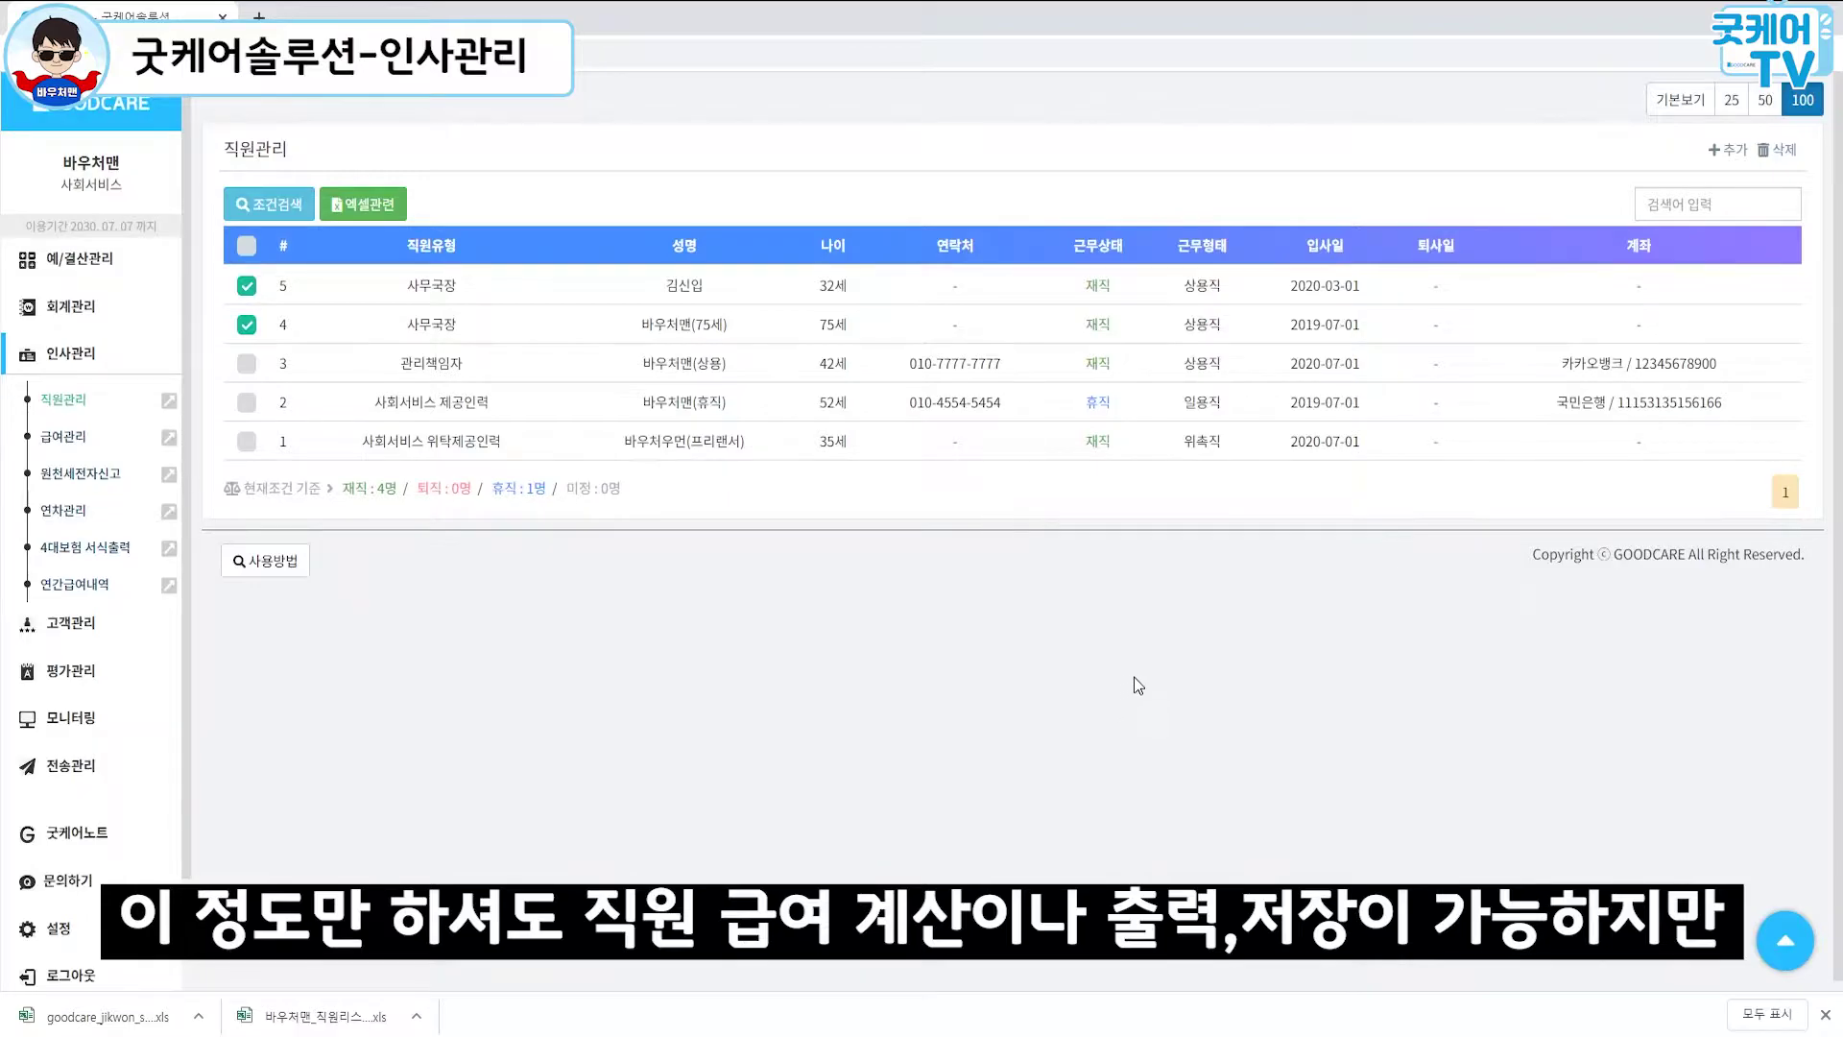
Step: Try to create a staff login ID with blank ID and password in the new employee's 계정권한 settings, then close the record
click(697, 292)
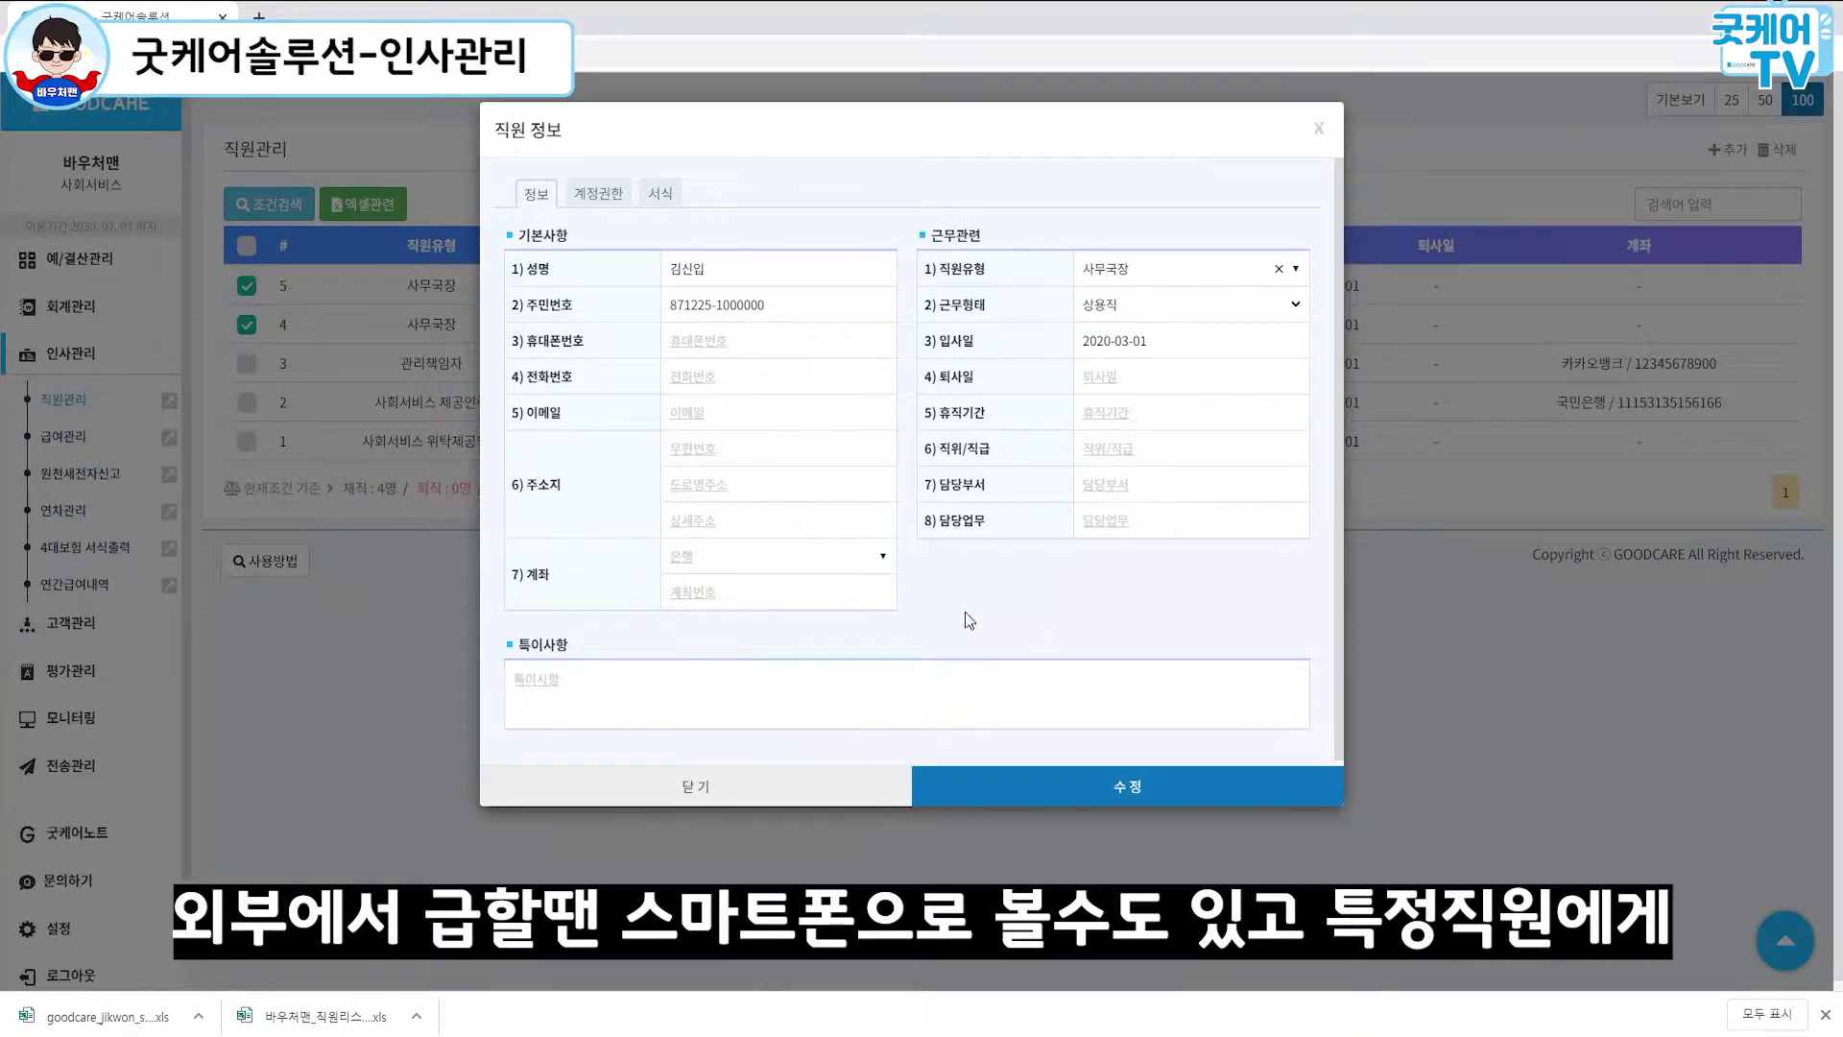
click(598, 193)
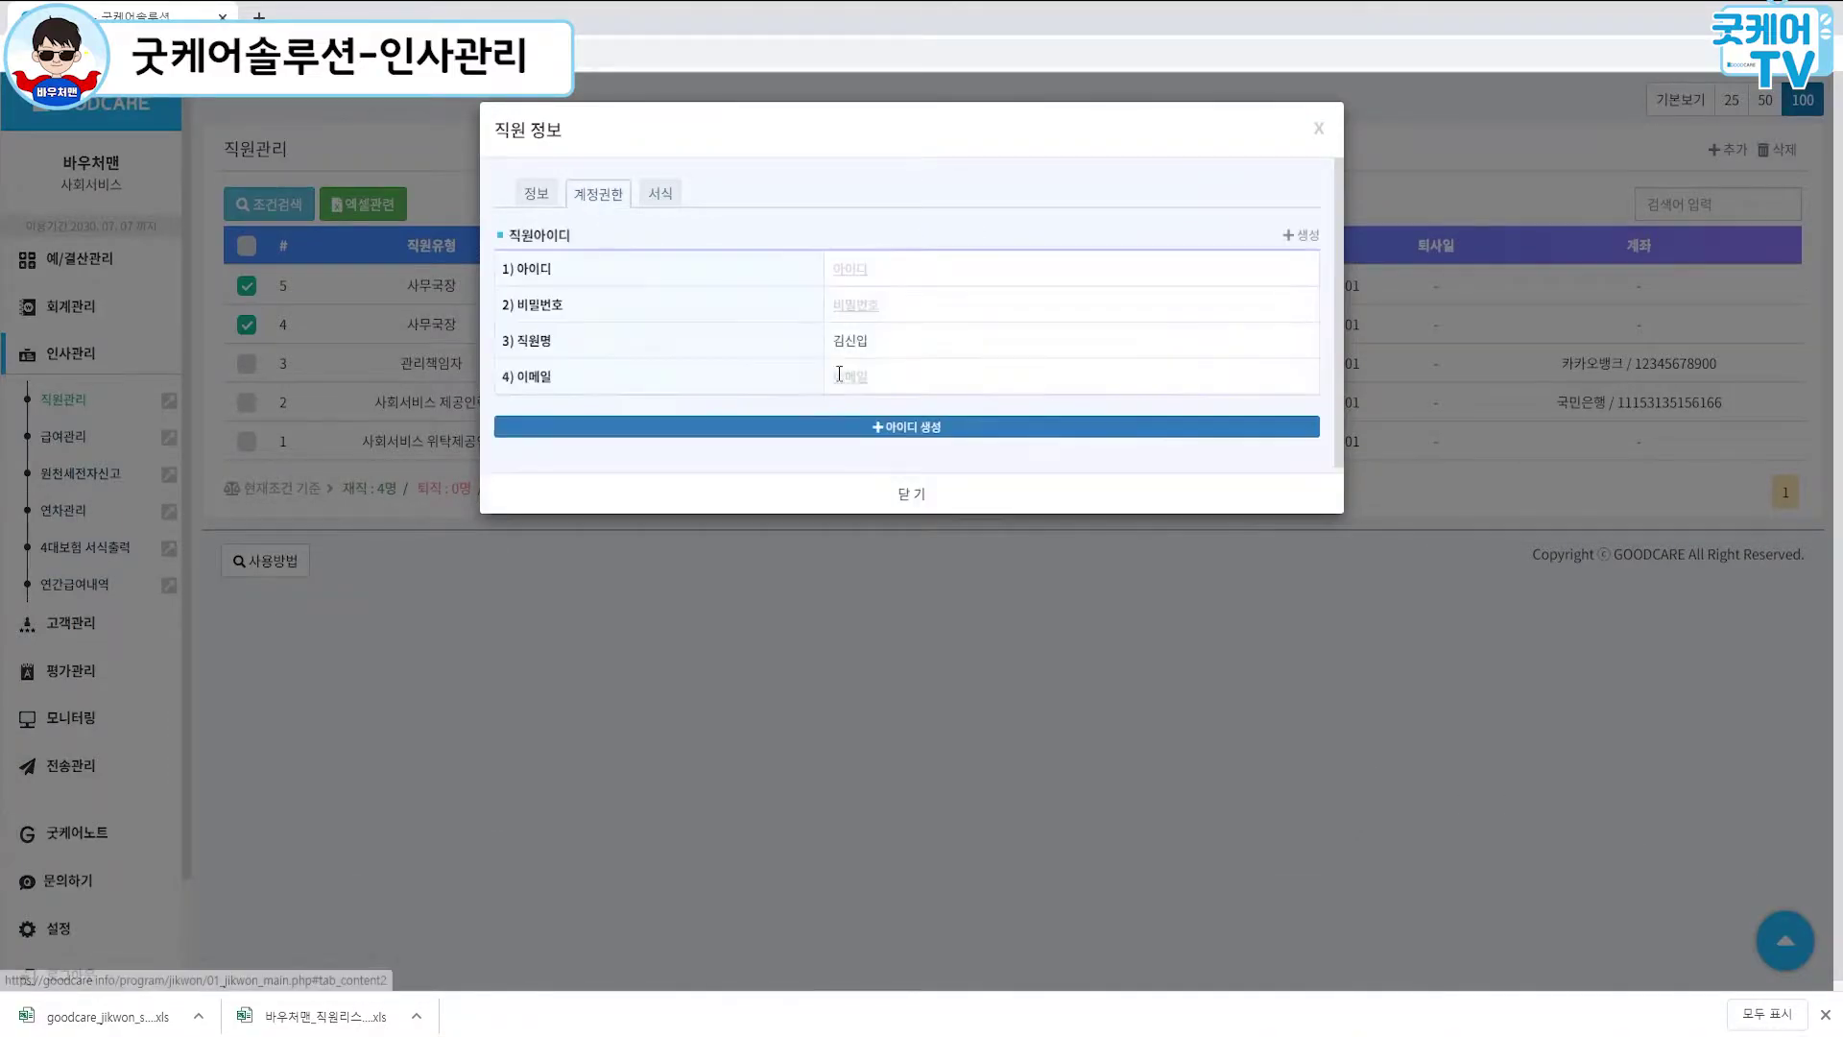
click(912, 430)
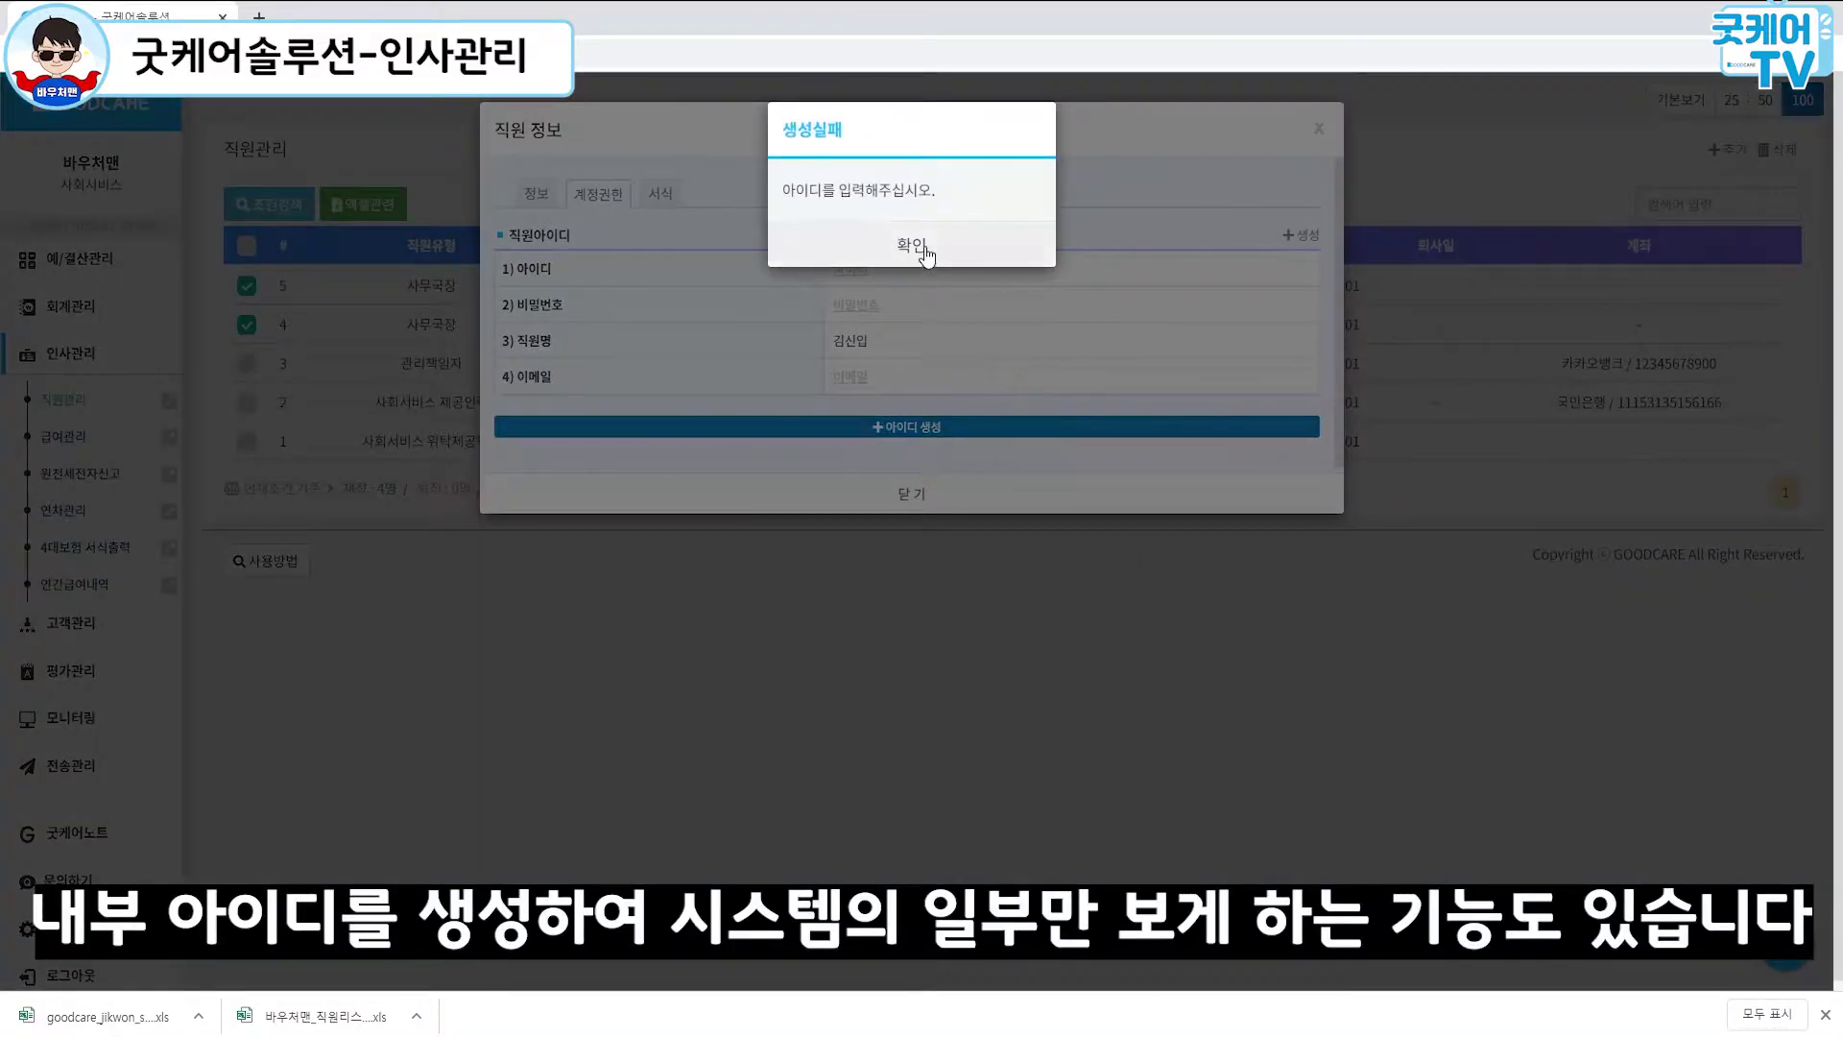
click(928, 265)
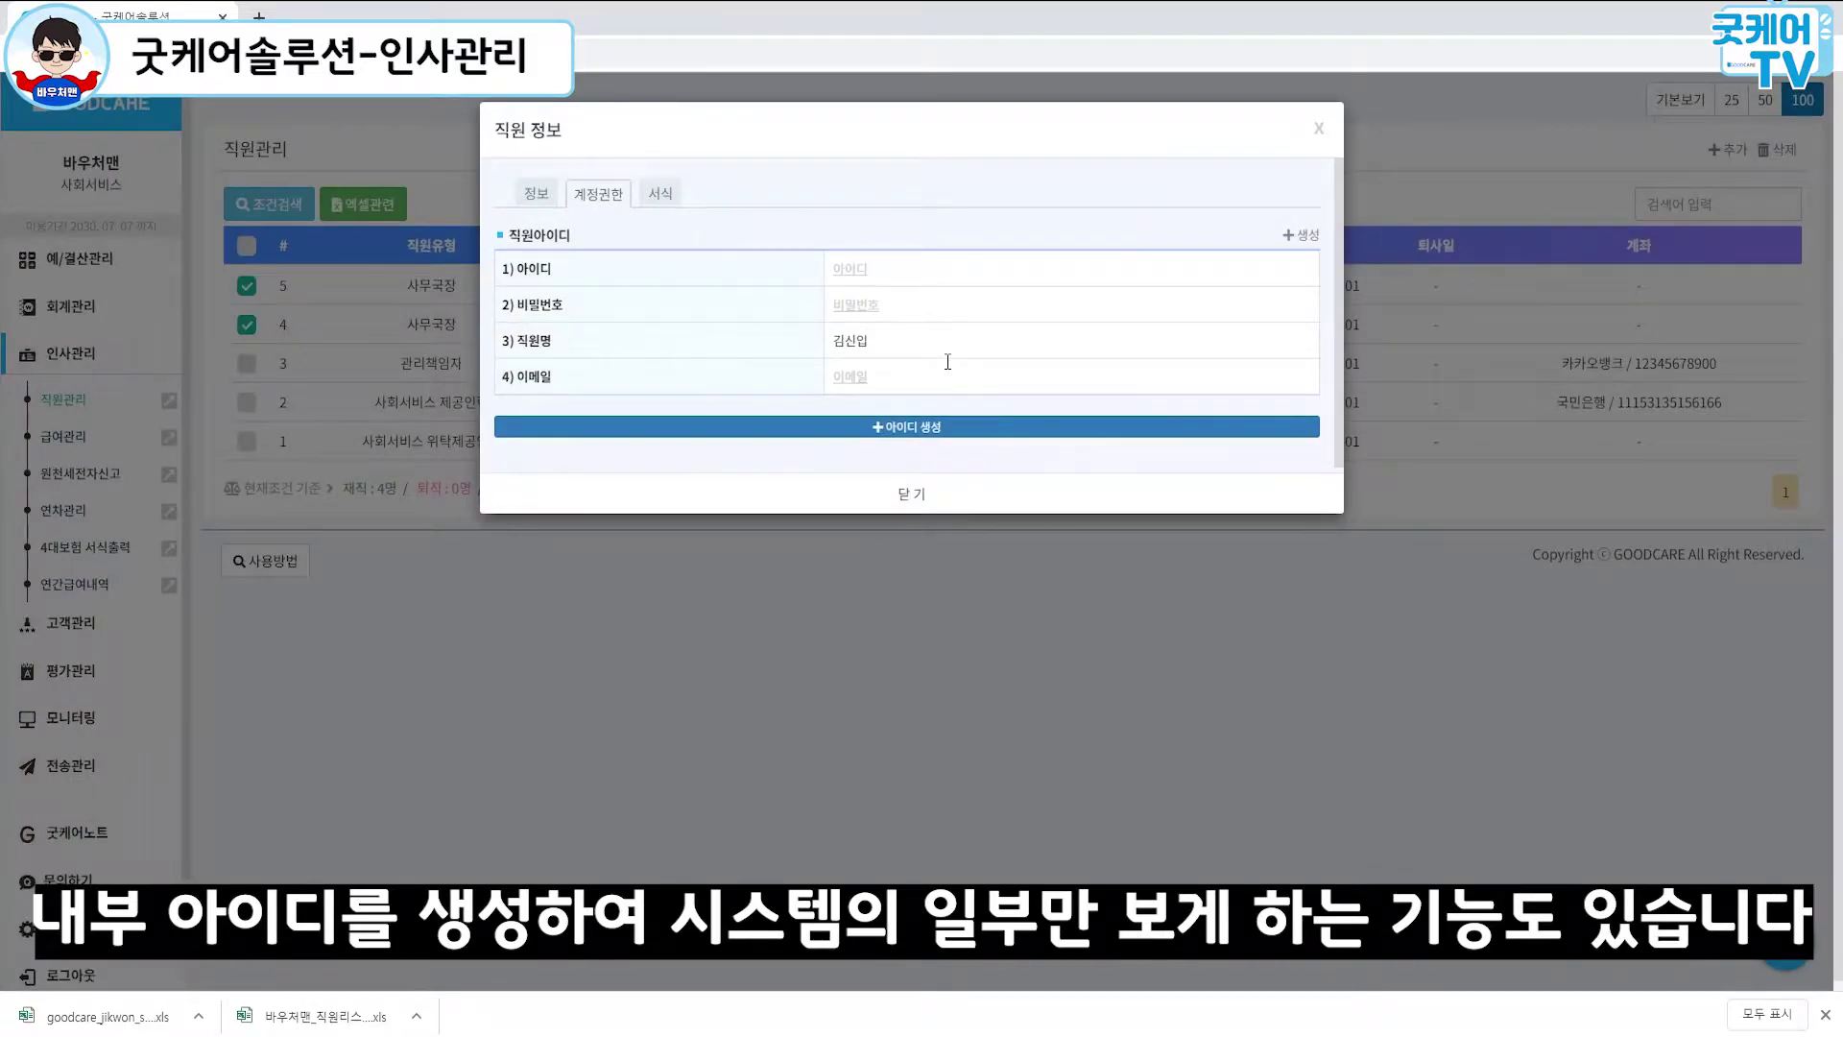
click(967, 539)
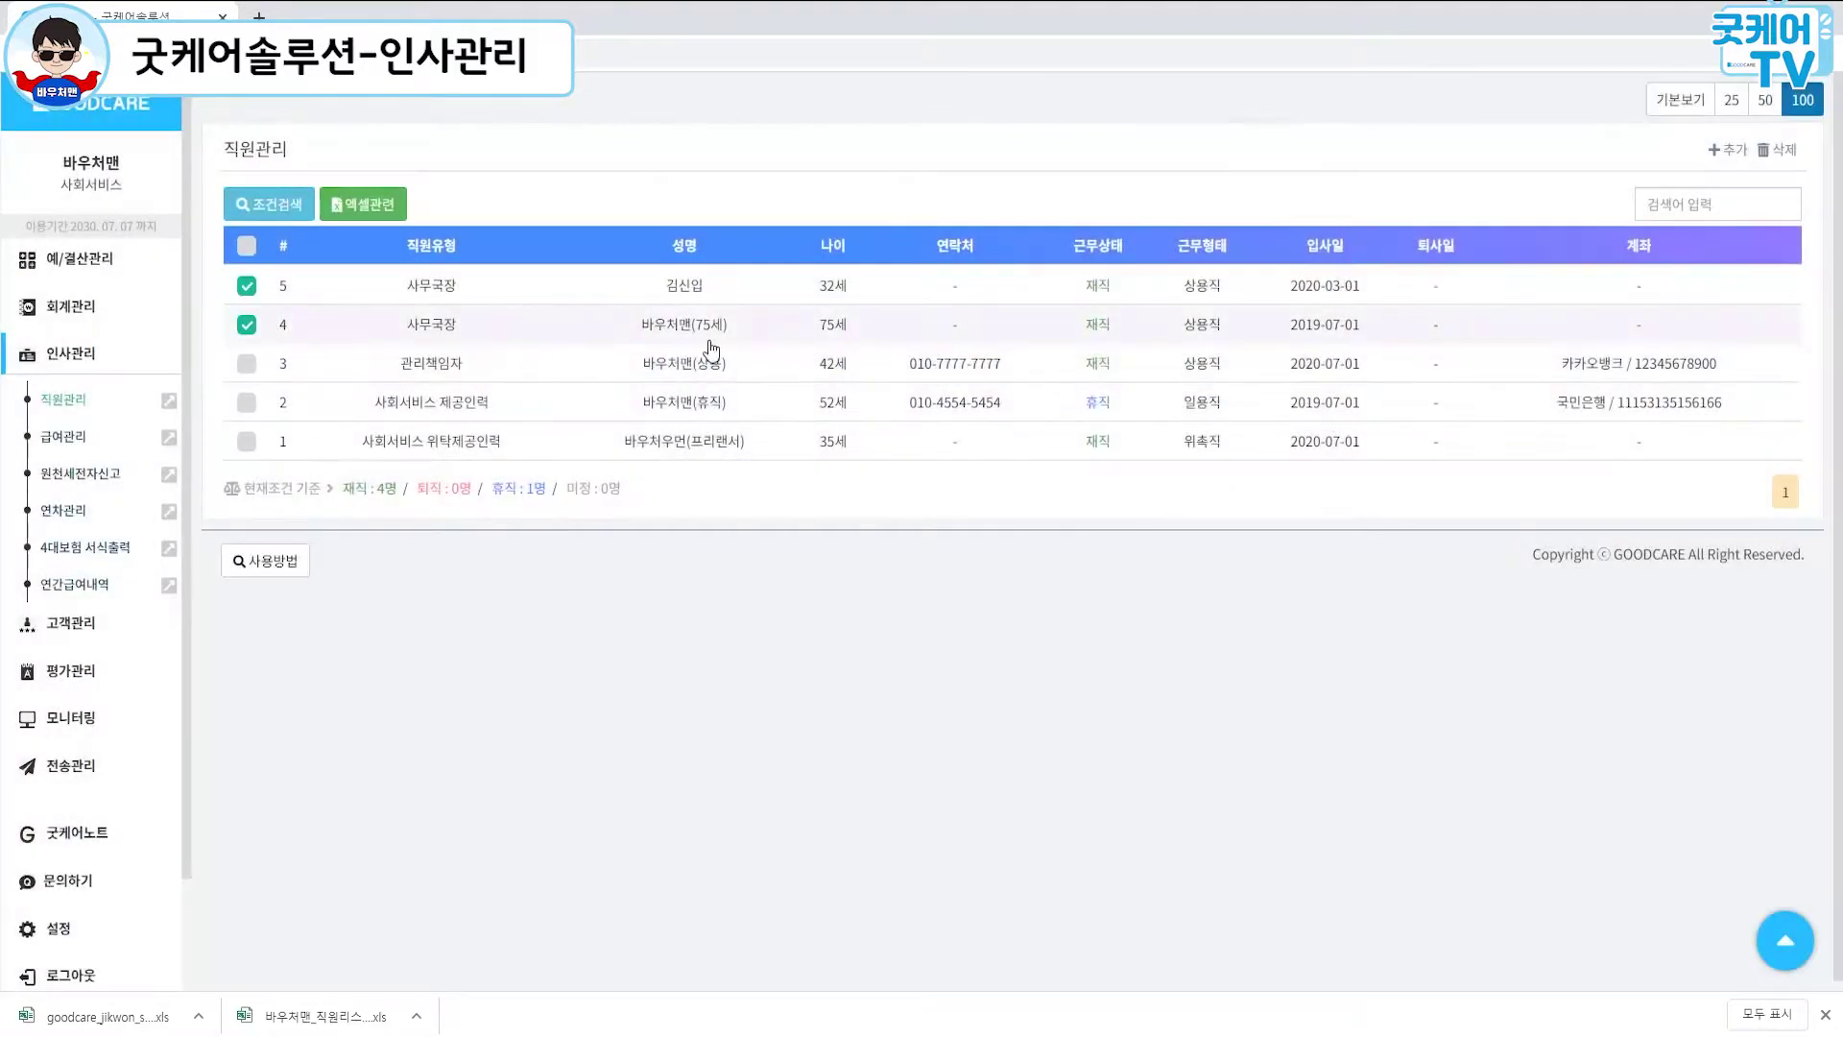
Step: Examine the 재직증명서 form among the new employee's 서식 documents, then close the record
click(691, 290)
click(666, 195)
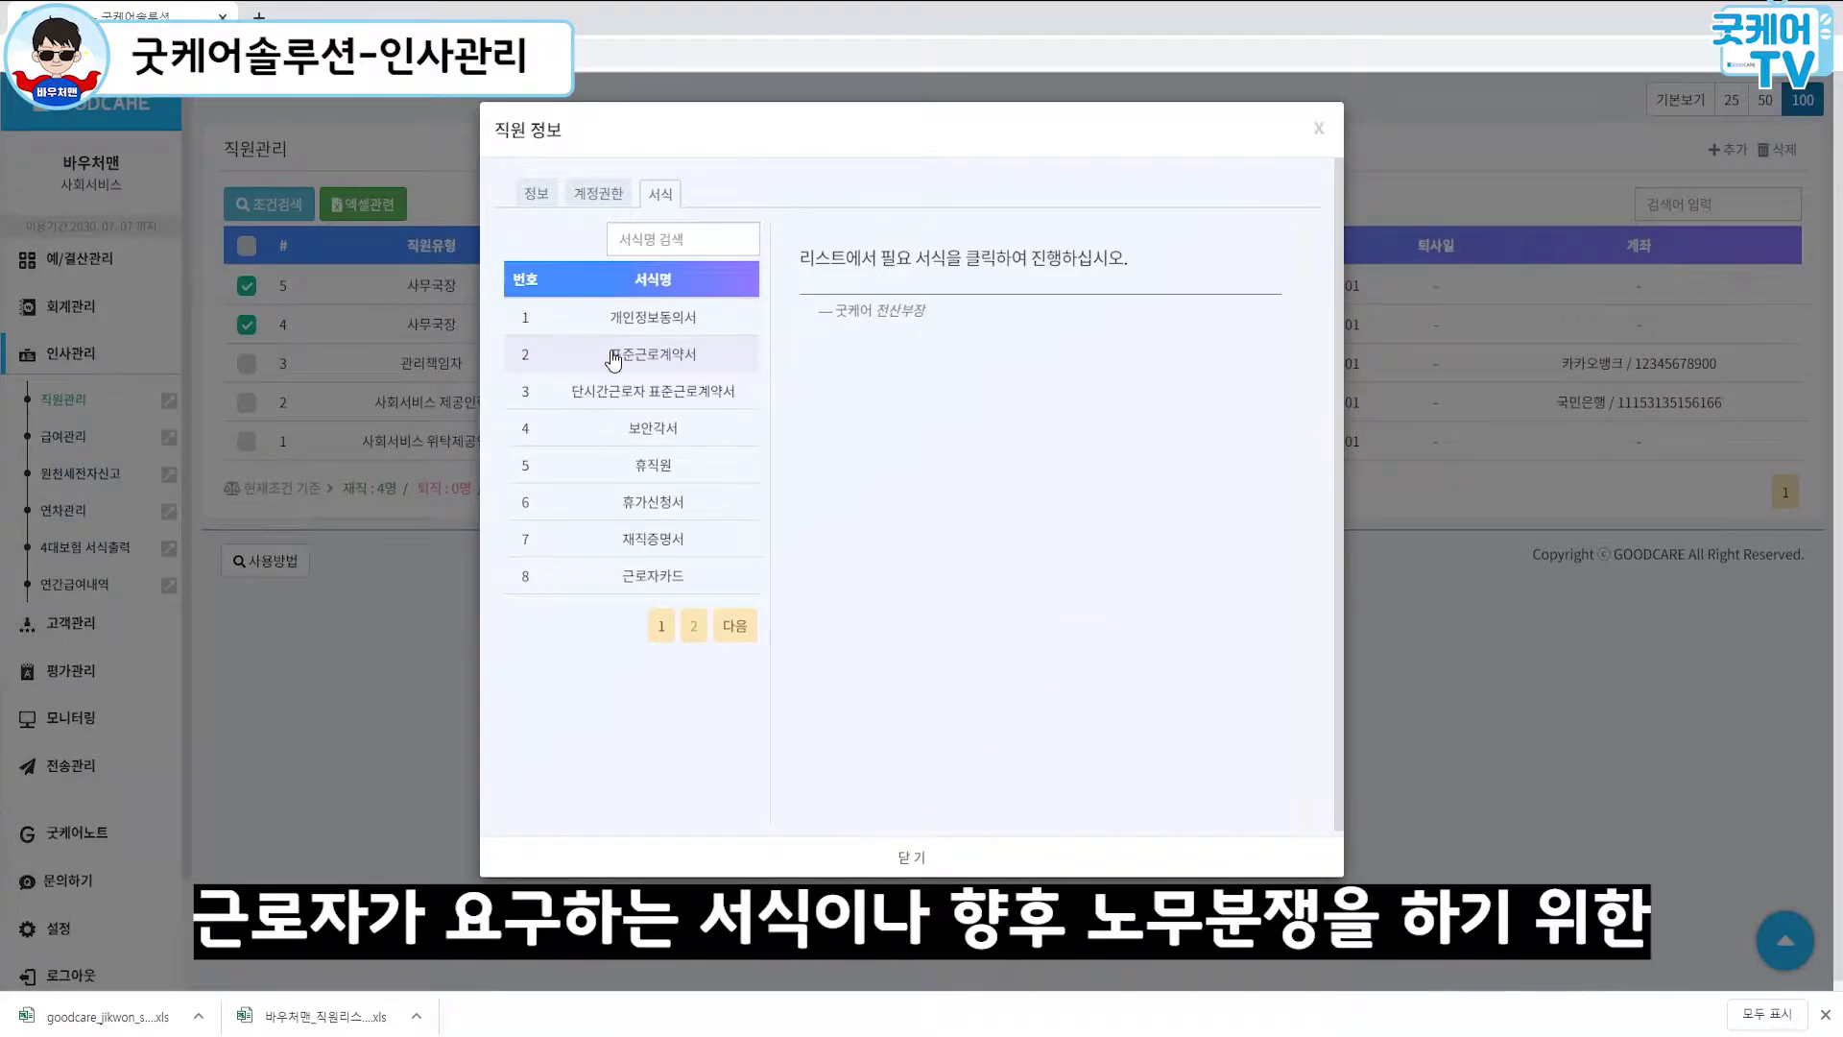
click(660, 530)
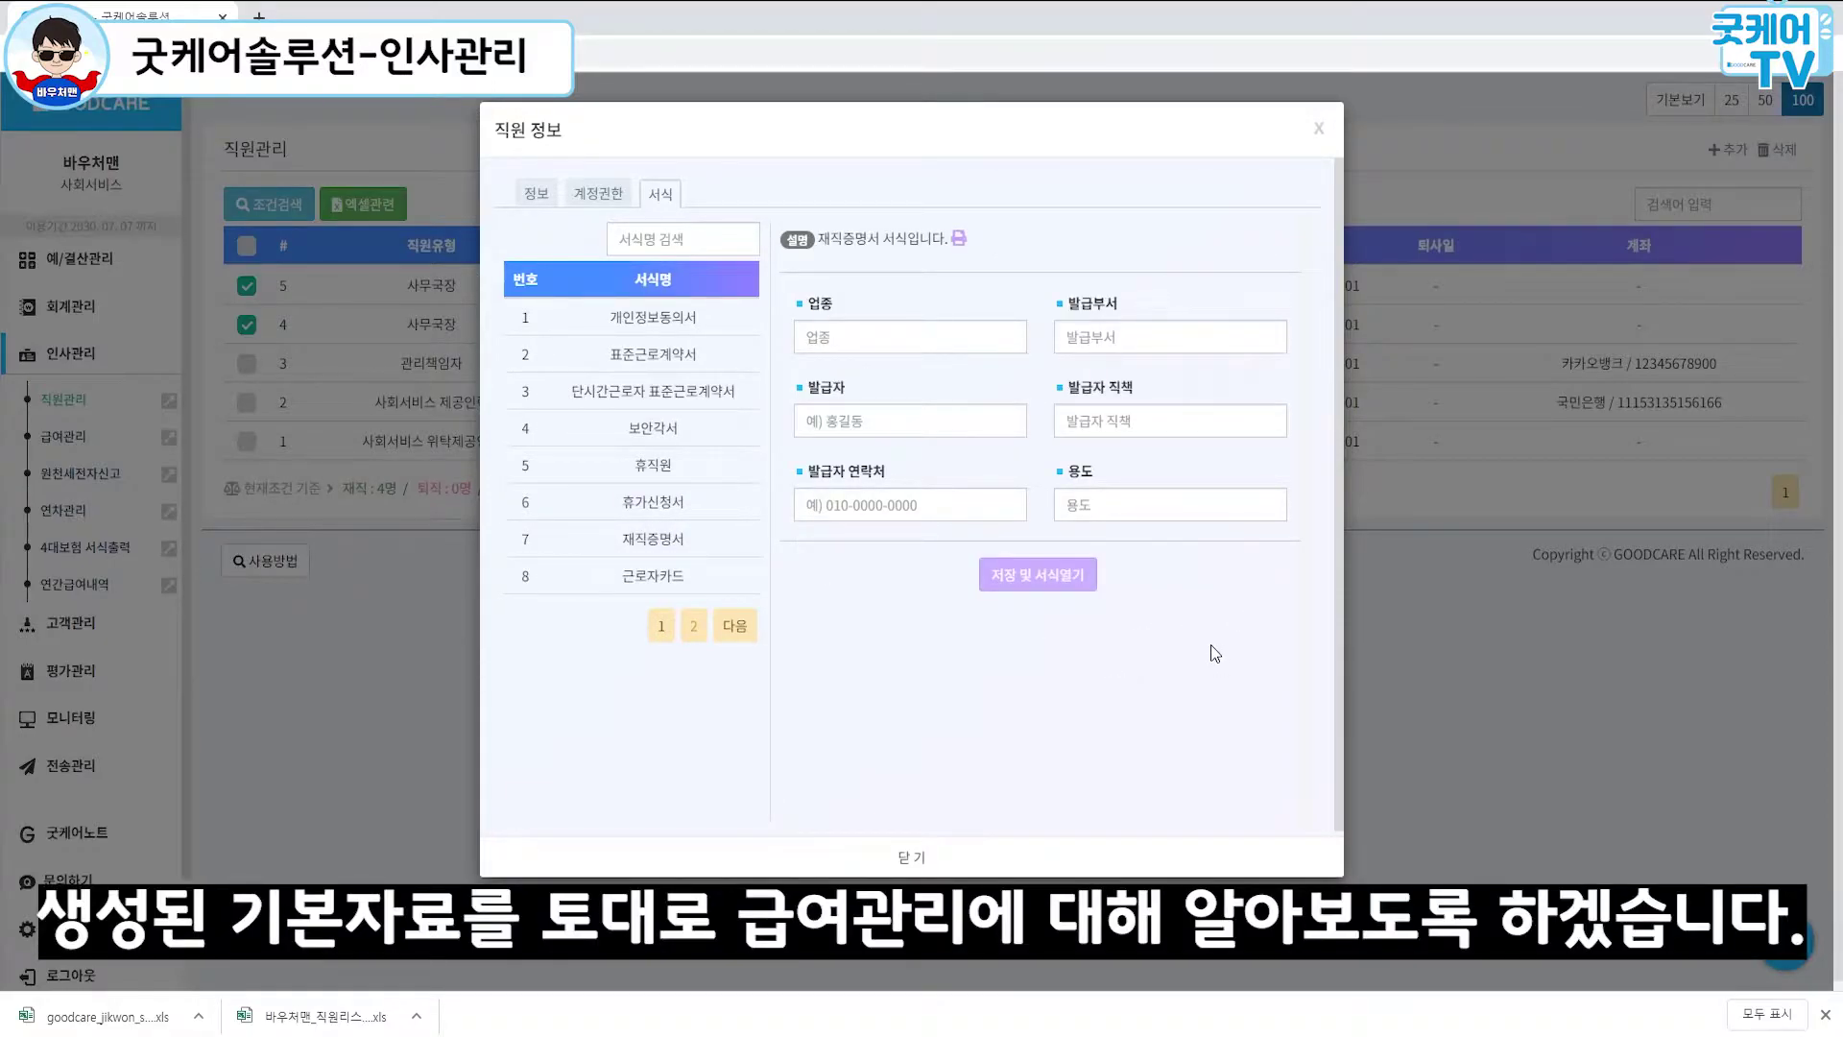
click(1321, 133)
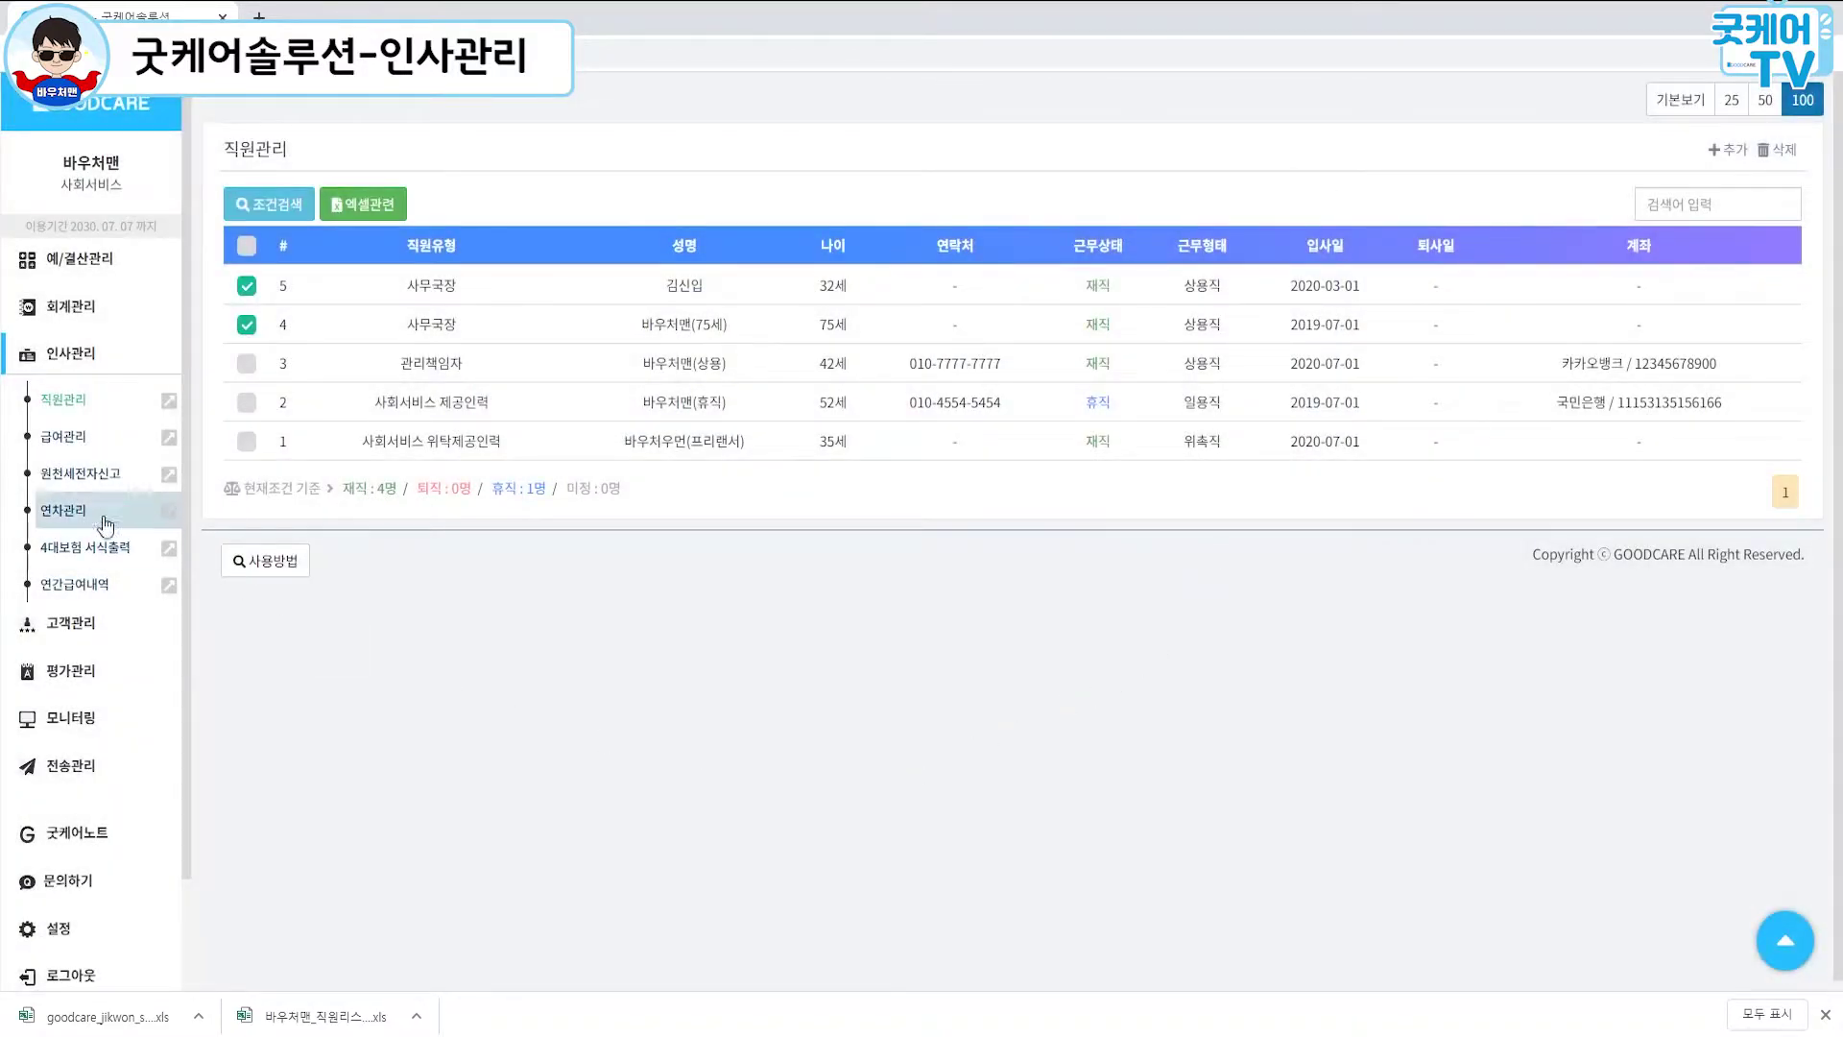
Step: Open the 급여관리 page of 인사관리
click(65, 436)
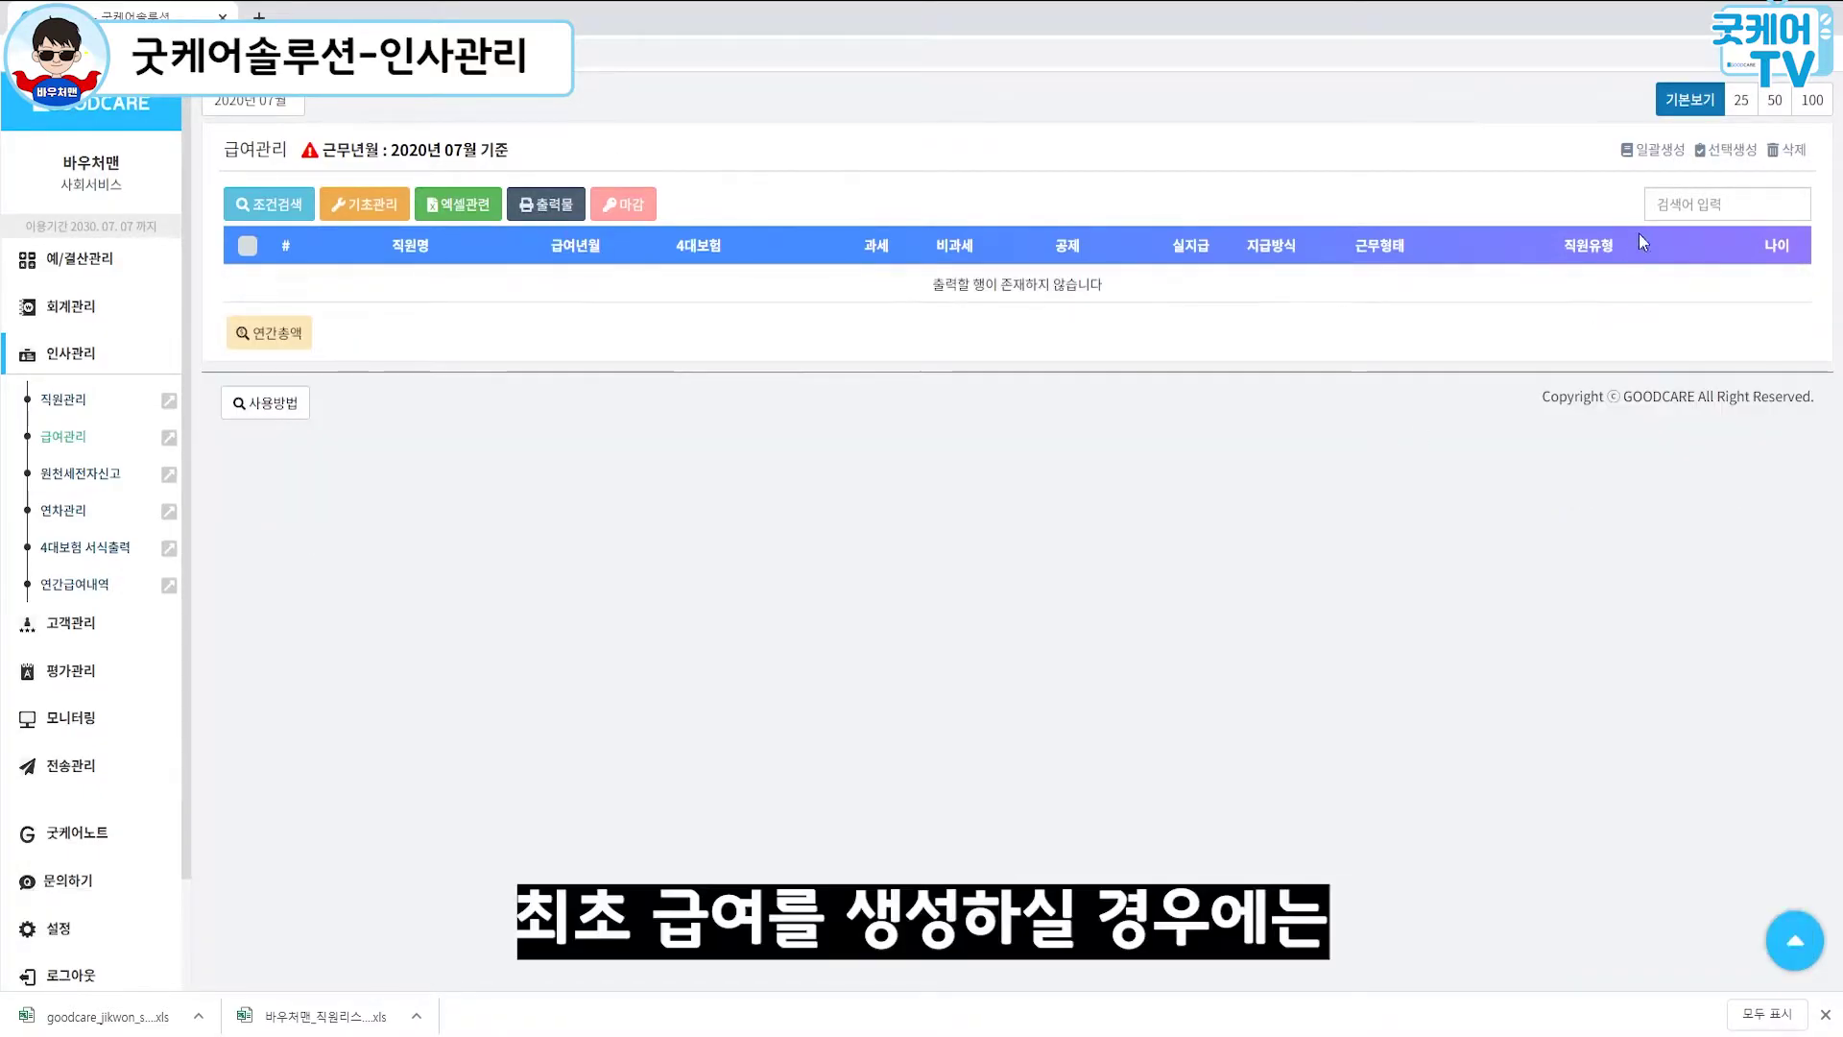
Step: Bulk-generate the July 2020 payroll records using the 이월+신규 option
click(1653, 153)
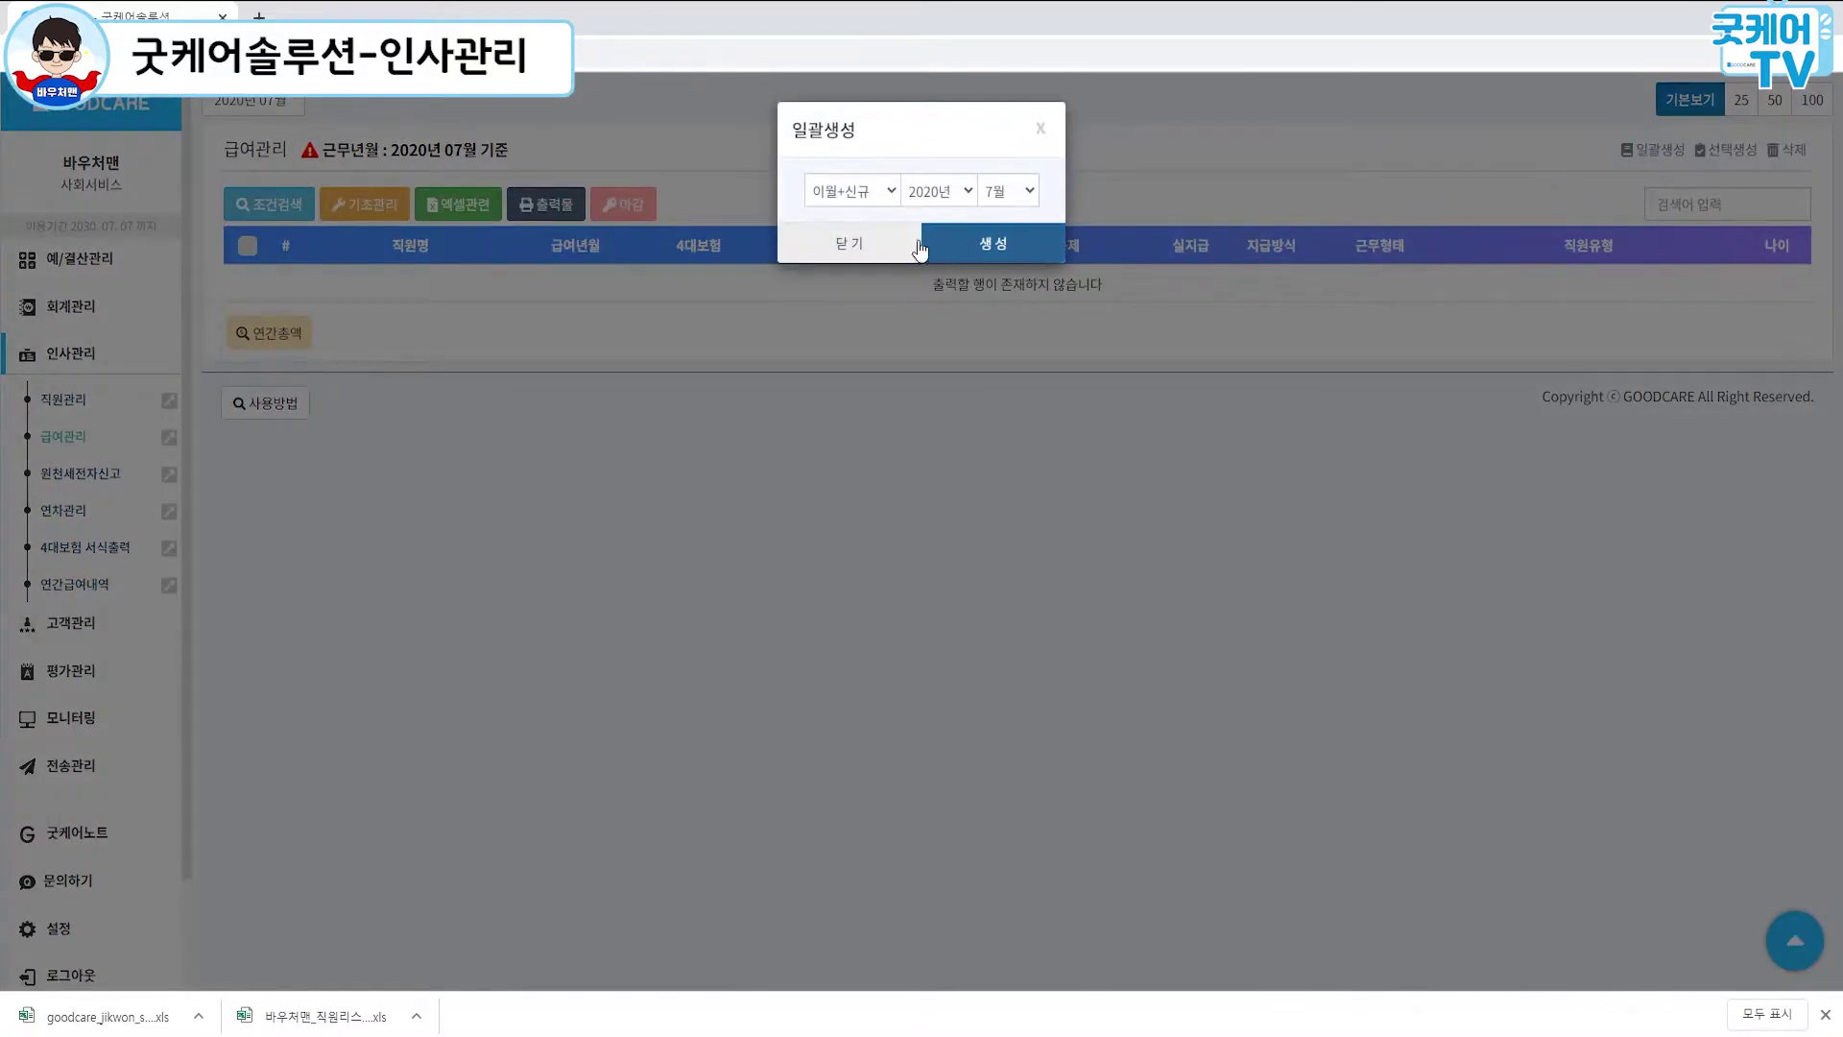
click(981, 252)
click(951, 264)
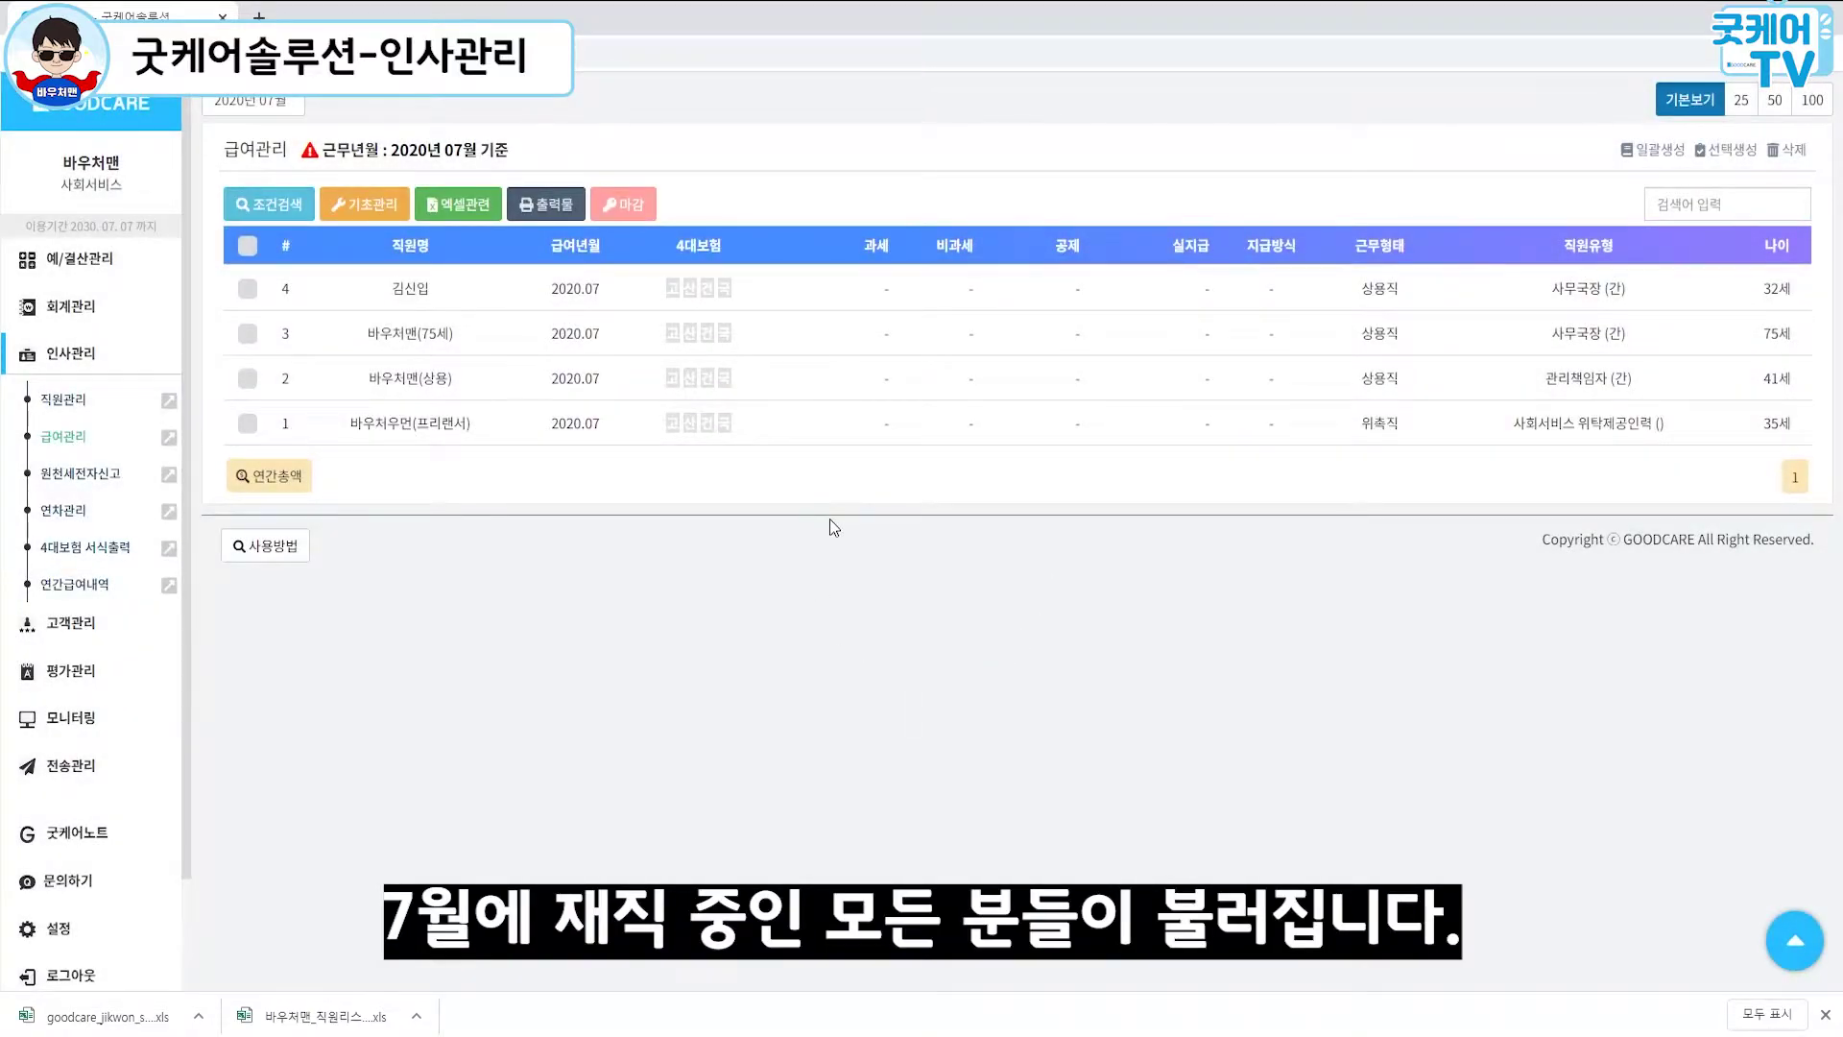
Step: Choose 이월 as the bulk generation type for July 2020, then close the dialog without generating
click(1666, 152)
click(876, 191)
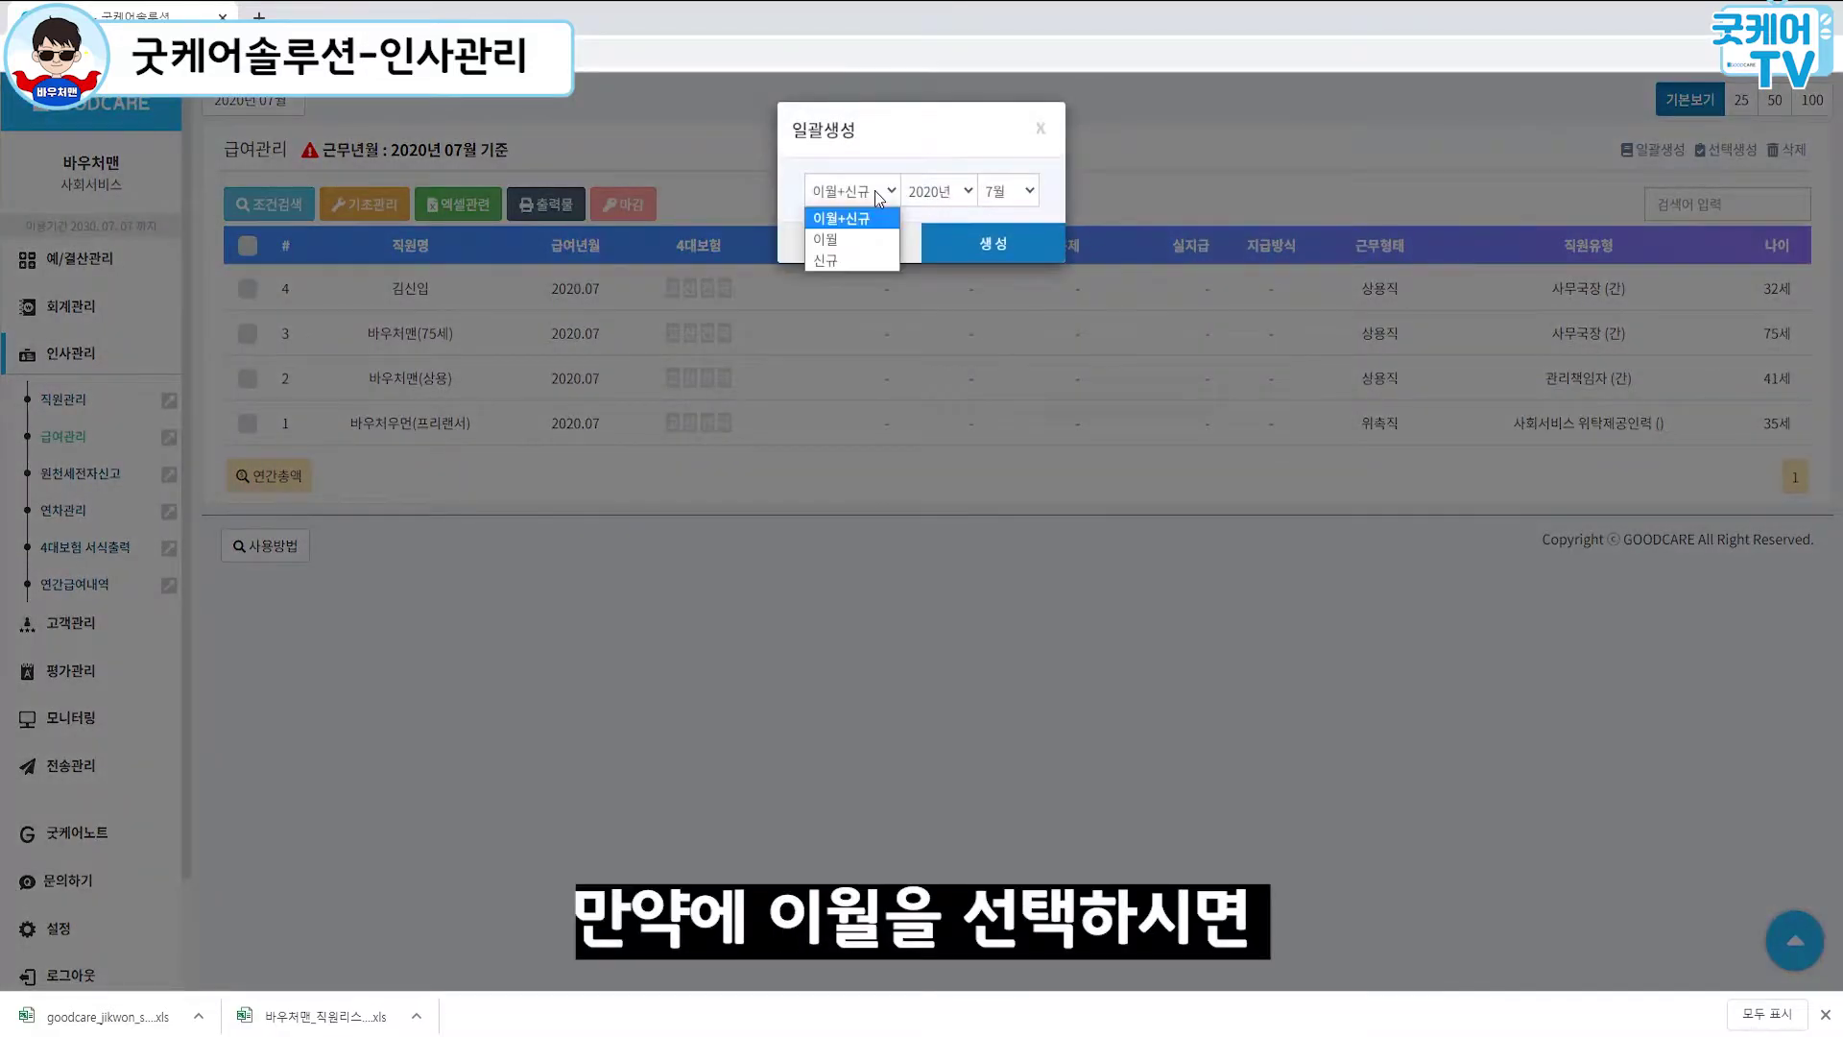
click(839, 239)
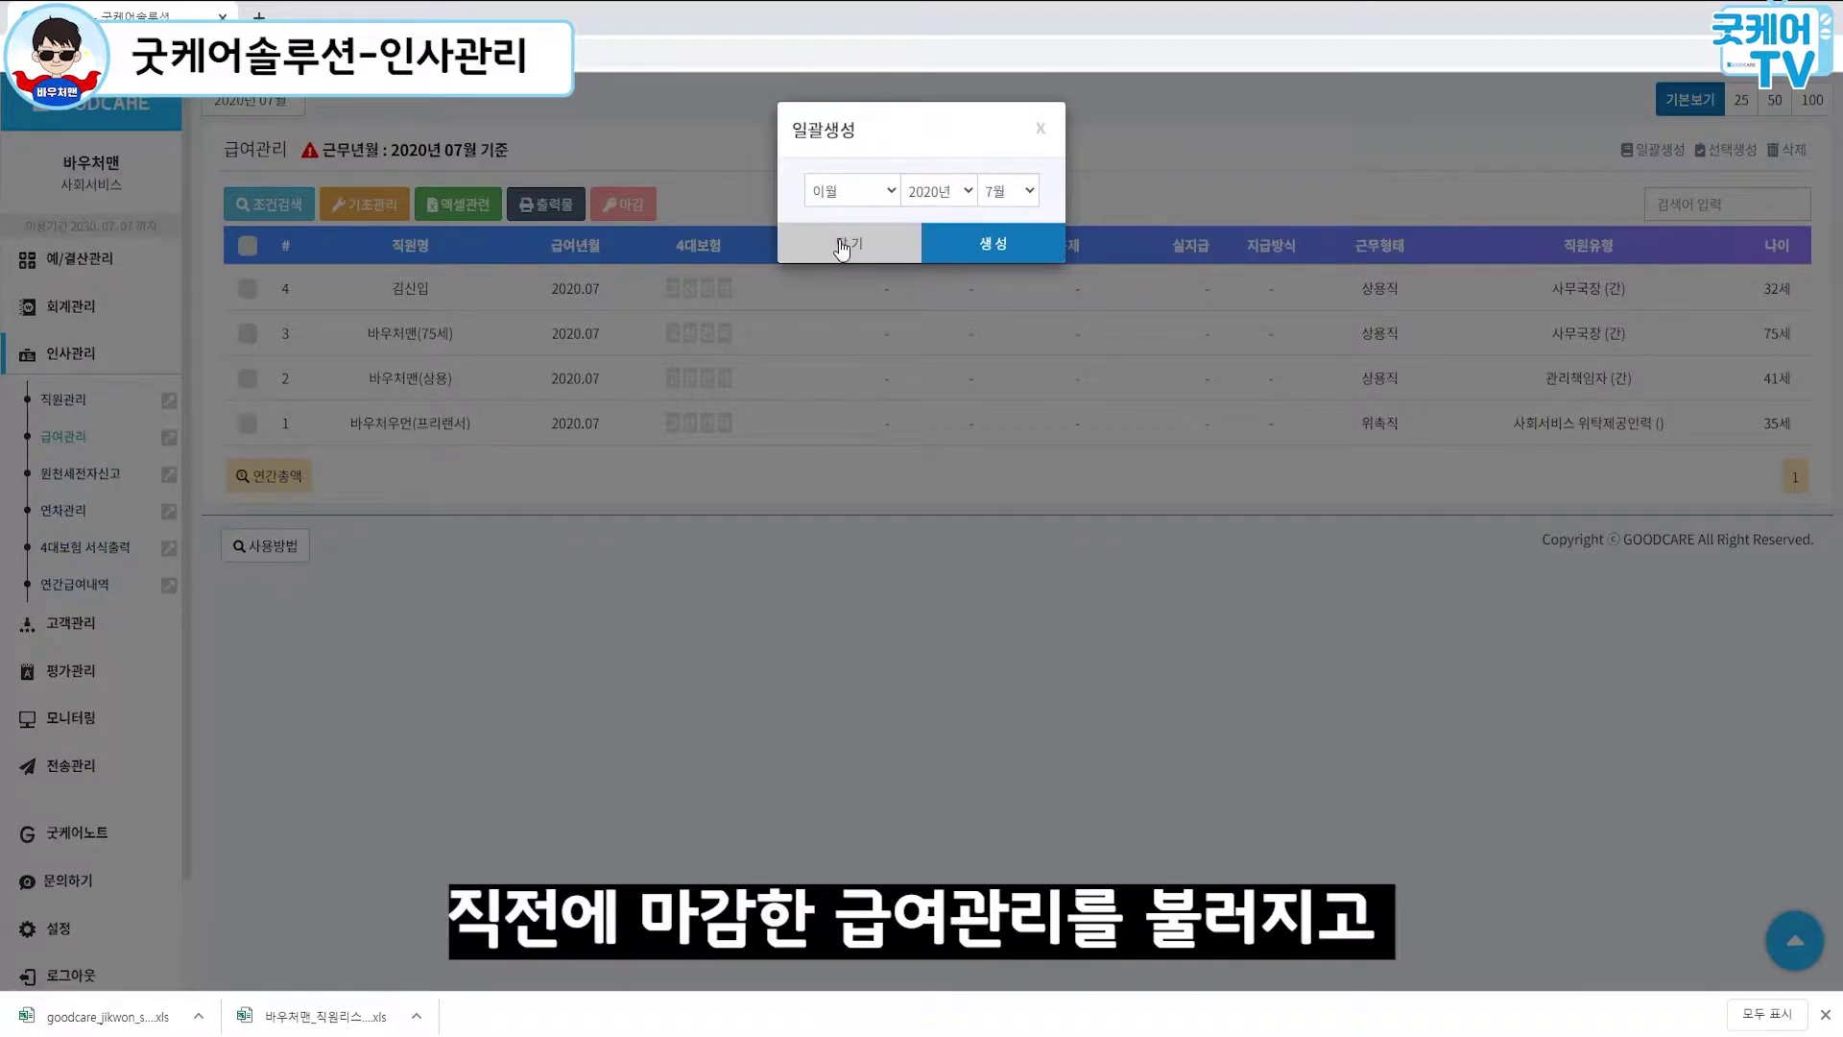
click(843, 248)
Step: Check the target list for selective generation, close it, and delete all payroll records of July 2020
click(1730, 161)
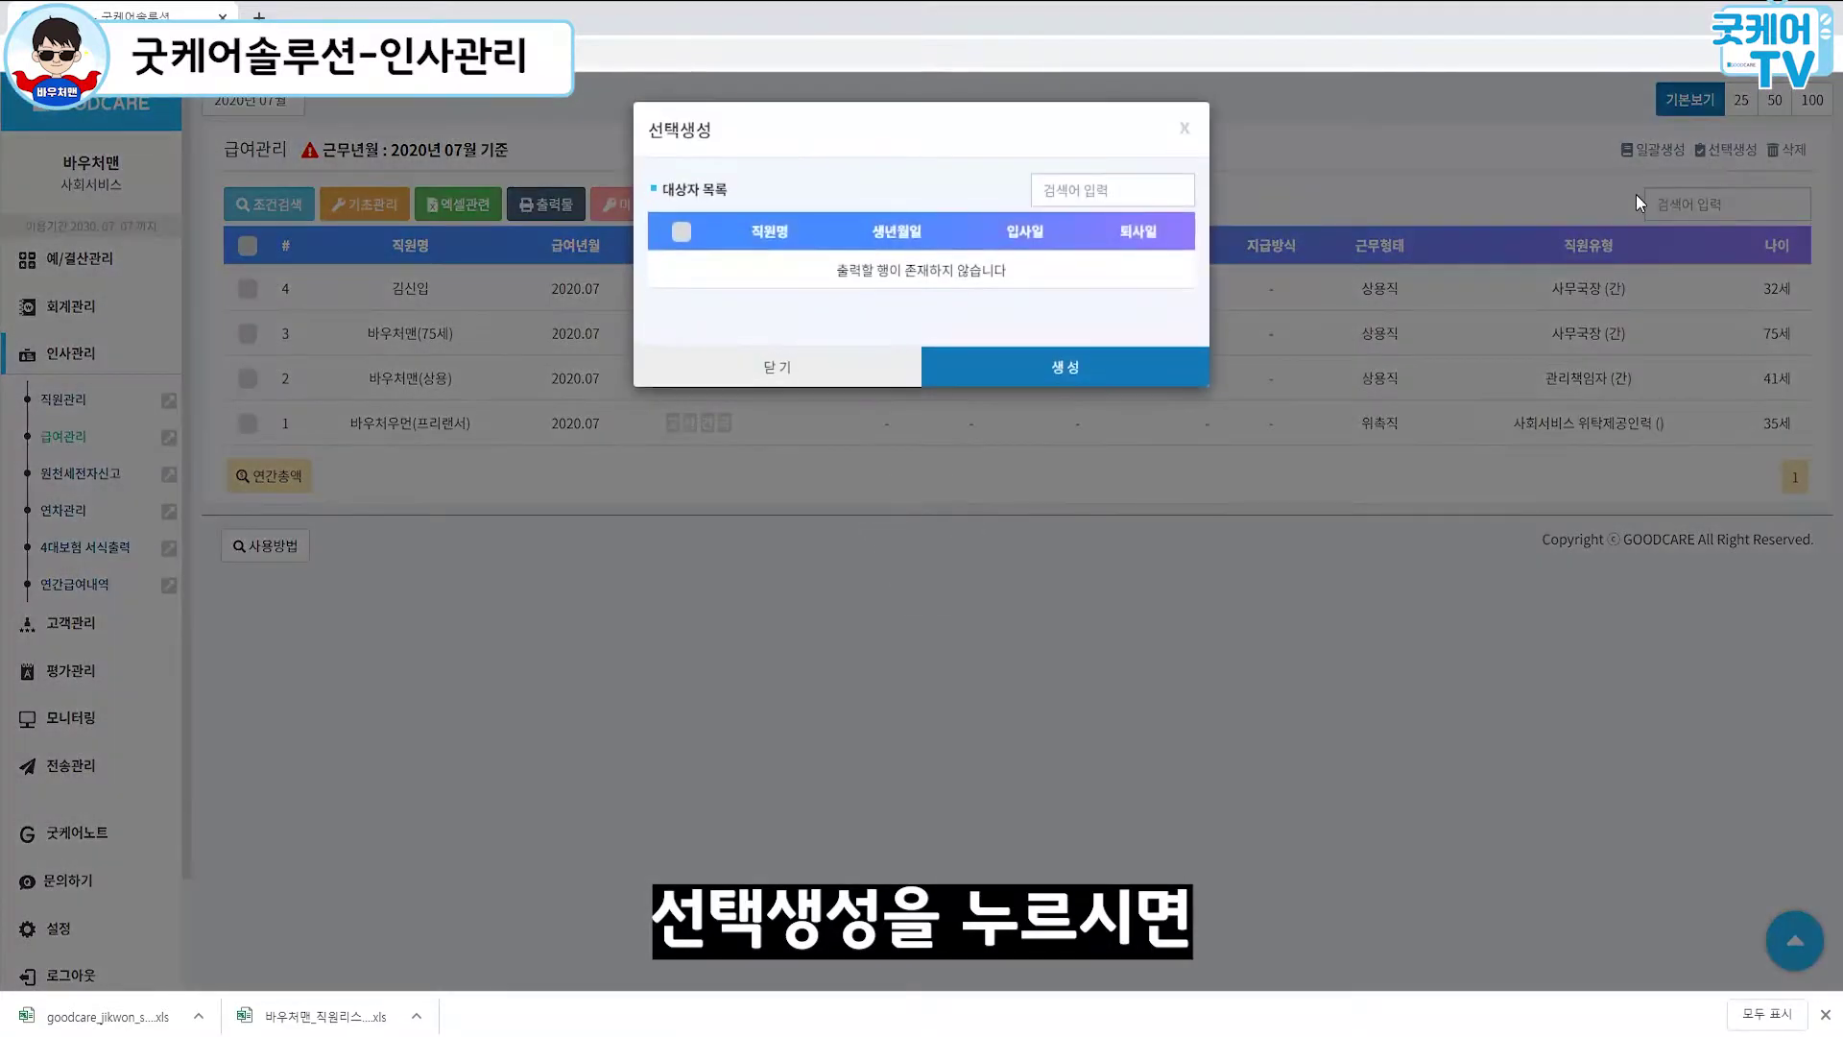
click(828, 376)
click(246, 247)
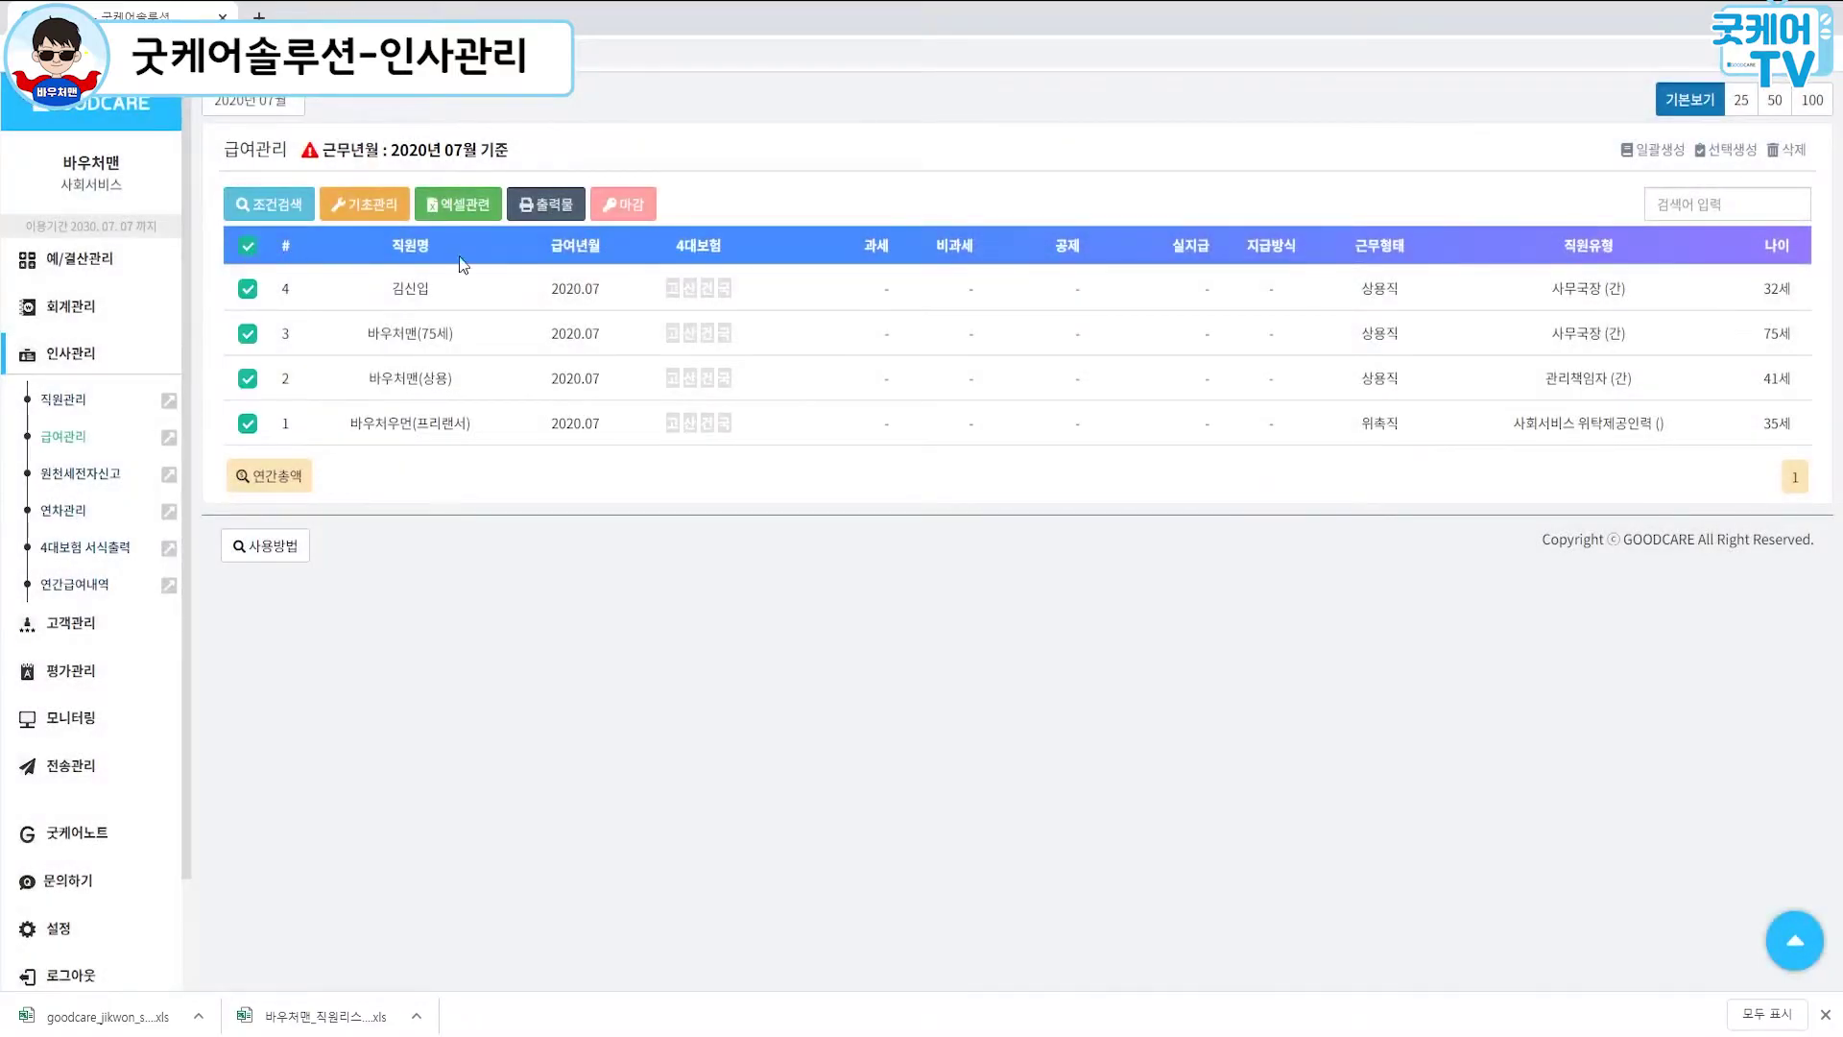
click(1796, 159)
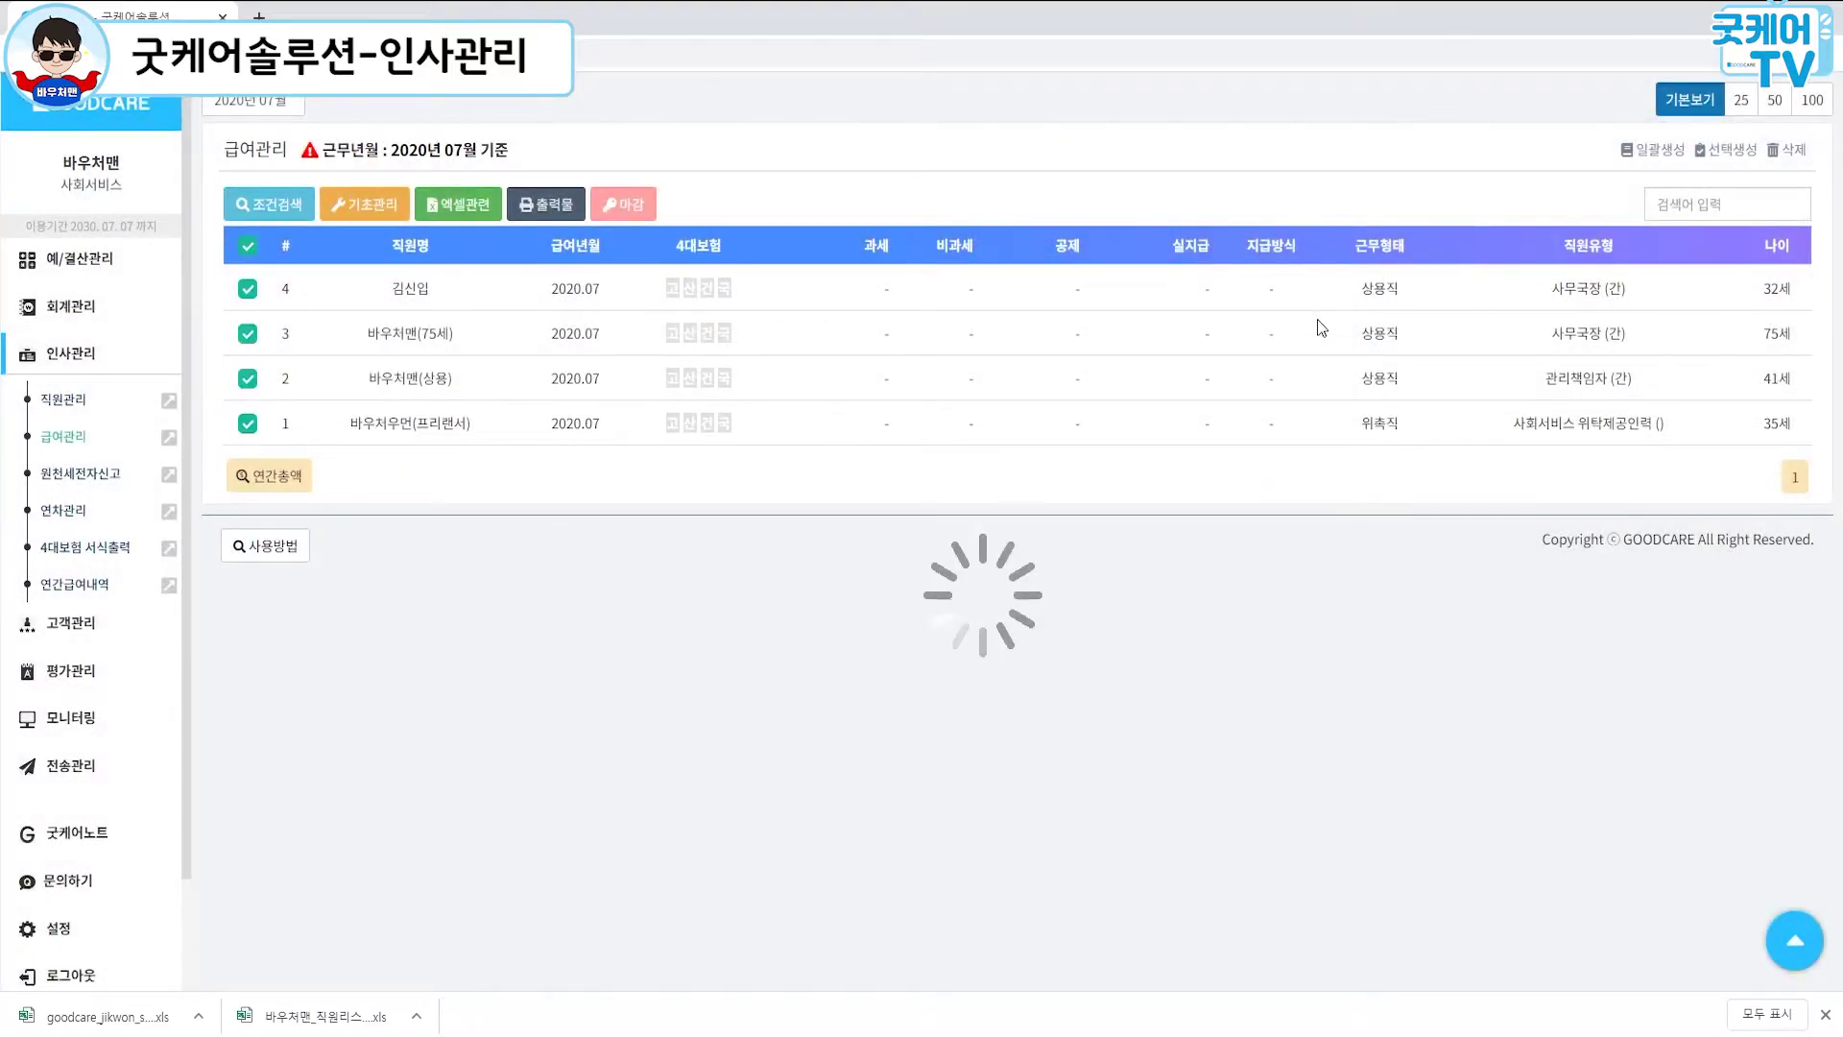
Step: Generate July 2020 payroll records through 선택생성 for all four employees on the target list
click(1720, 156)
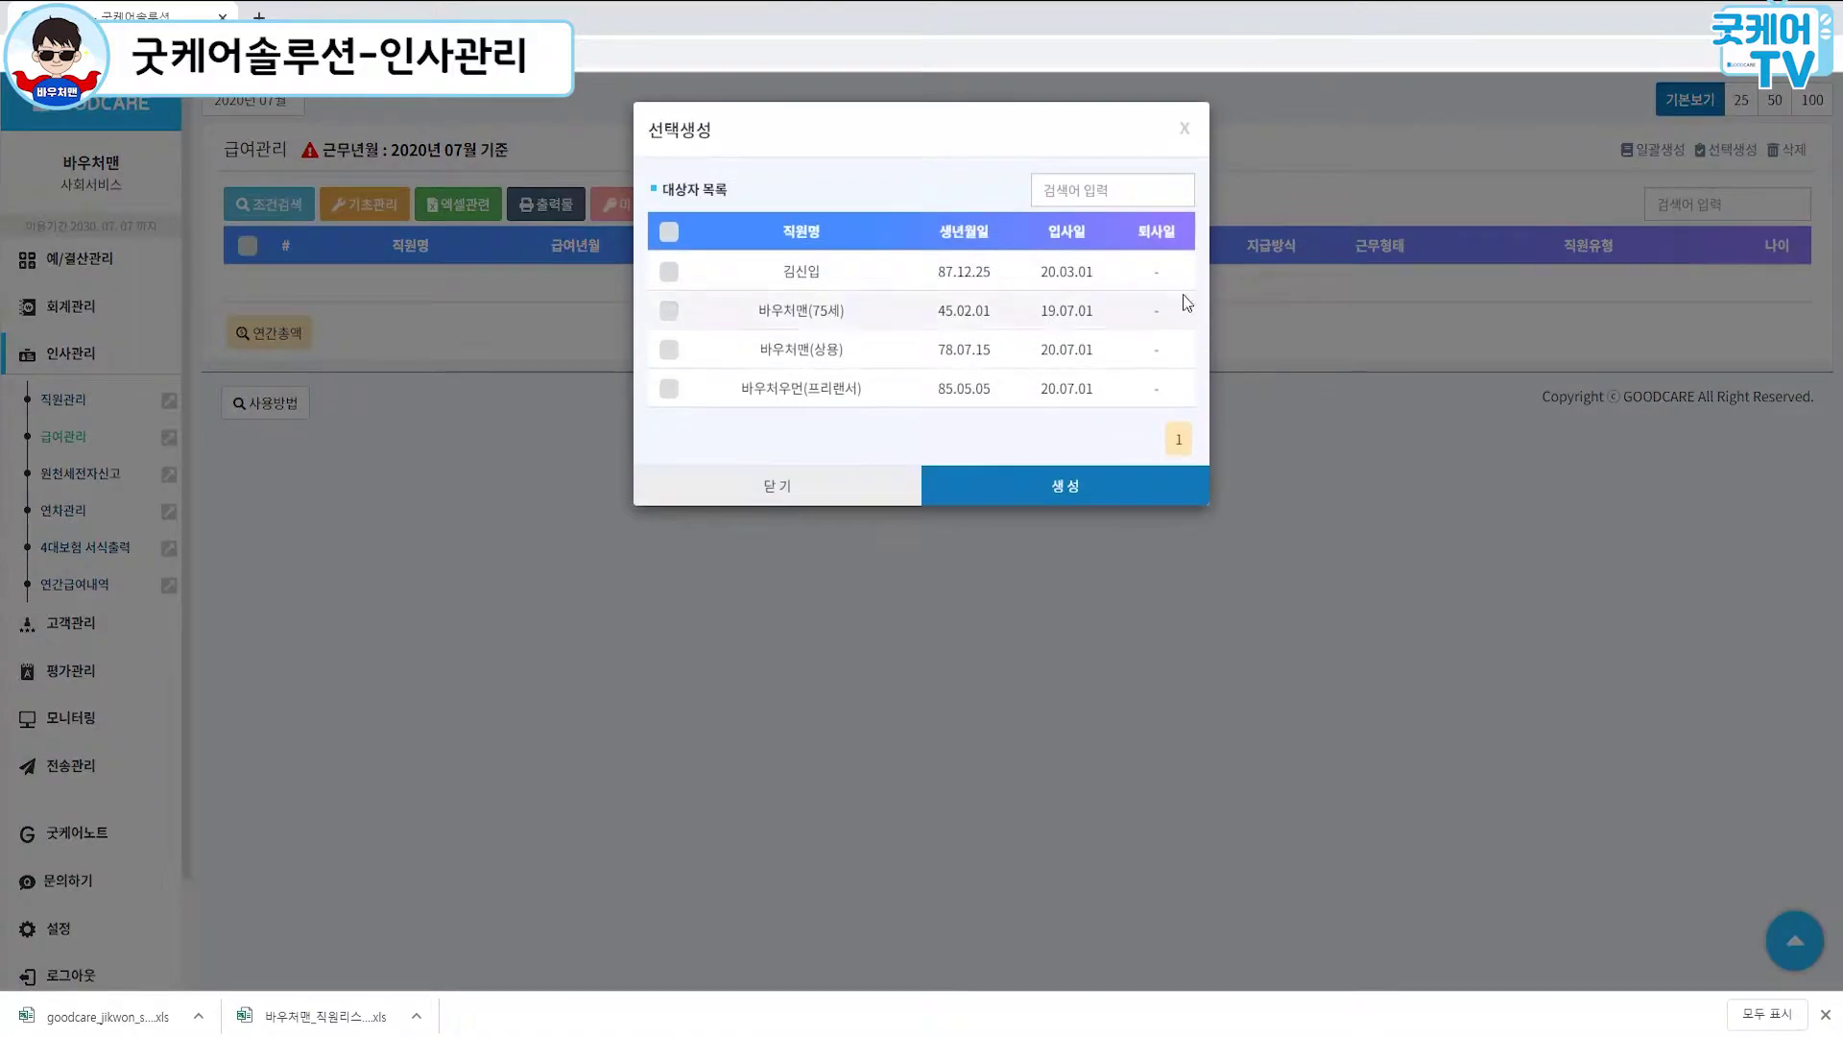
click(669, 272)
click(669, 310)
click(669, 350)
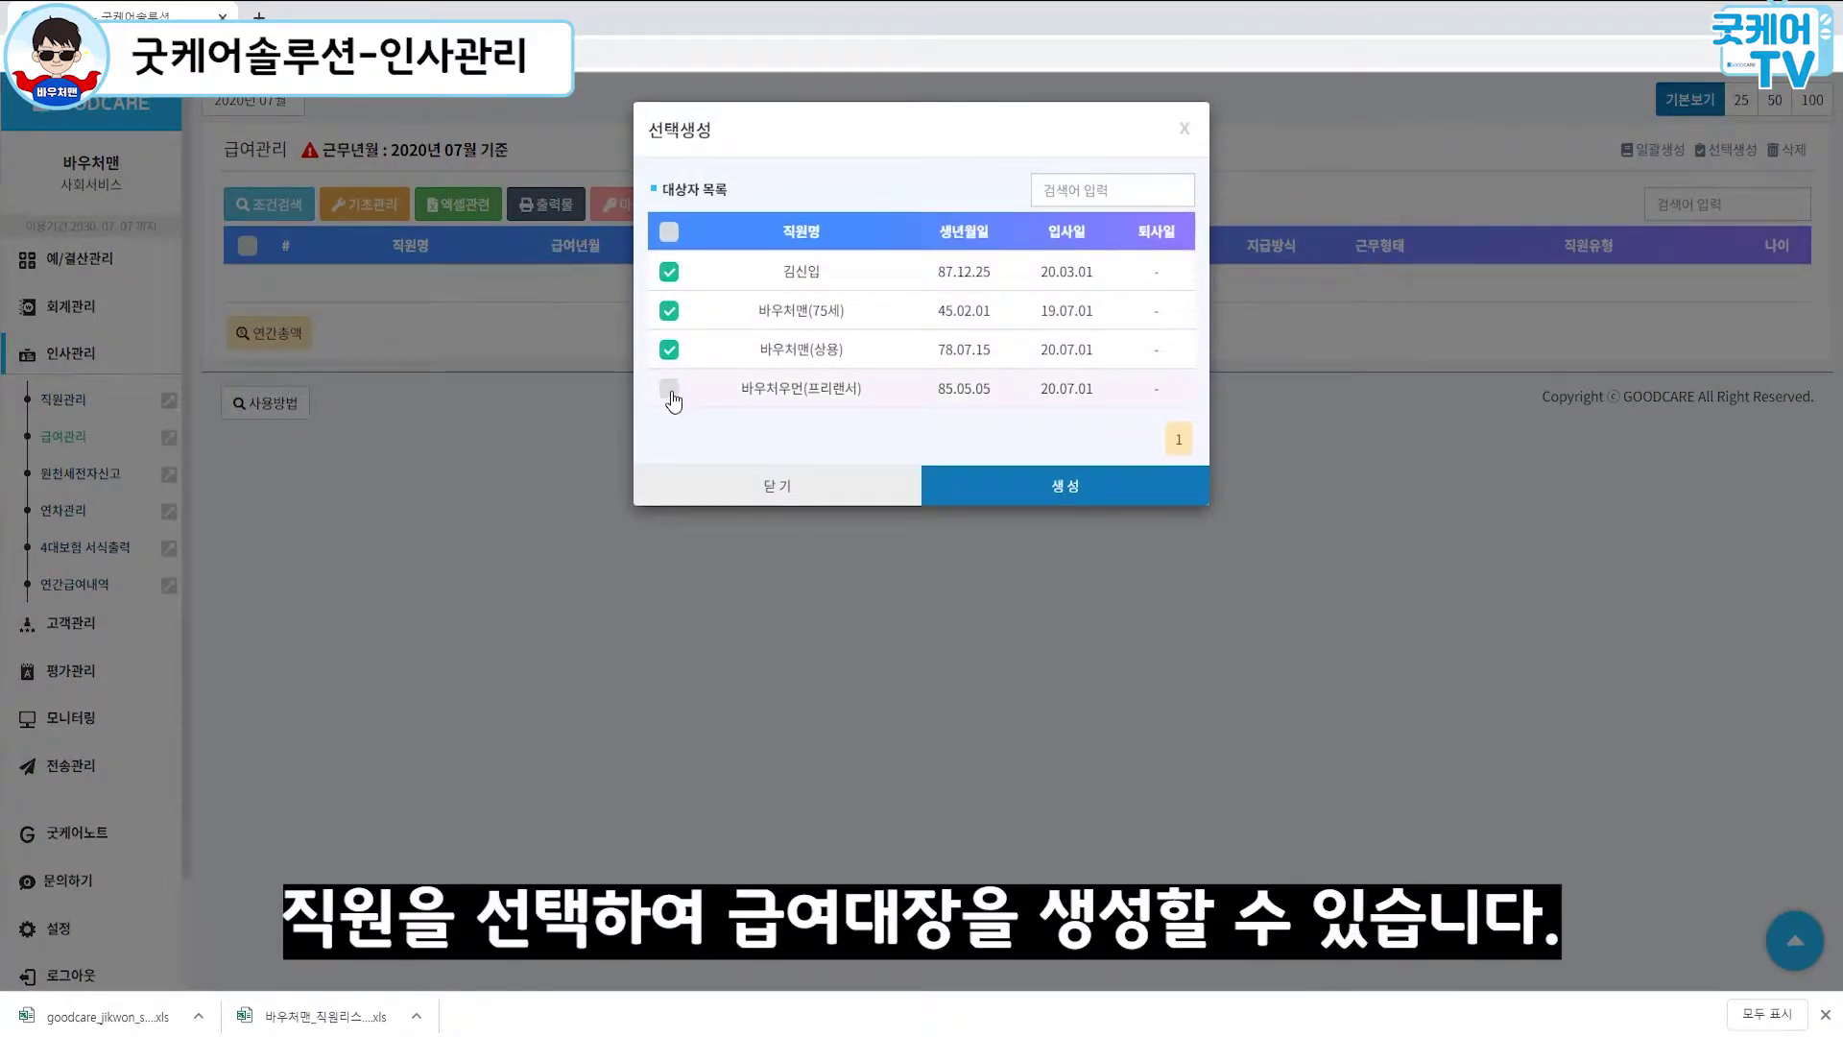
click(669, 388)
click(1098, 483)
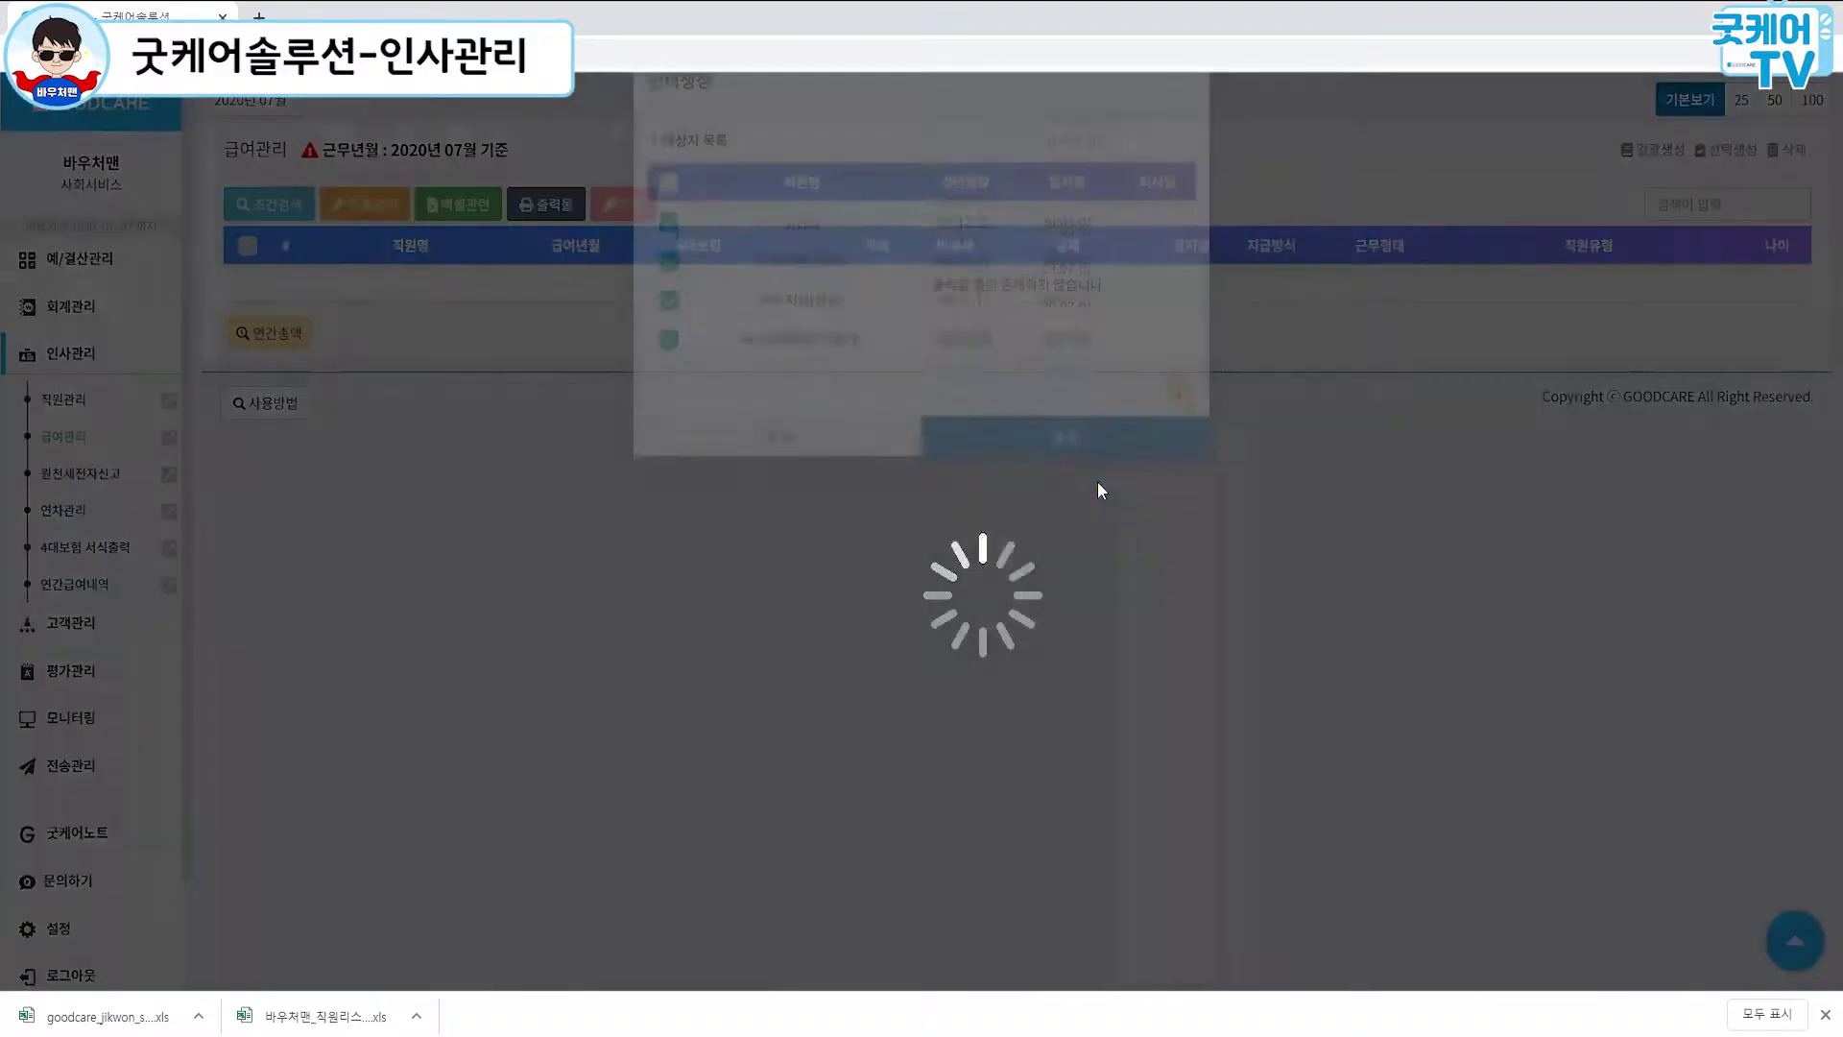
click(1019, 275)
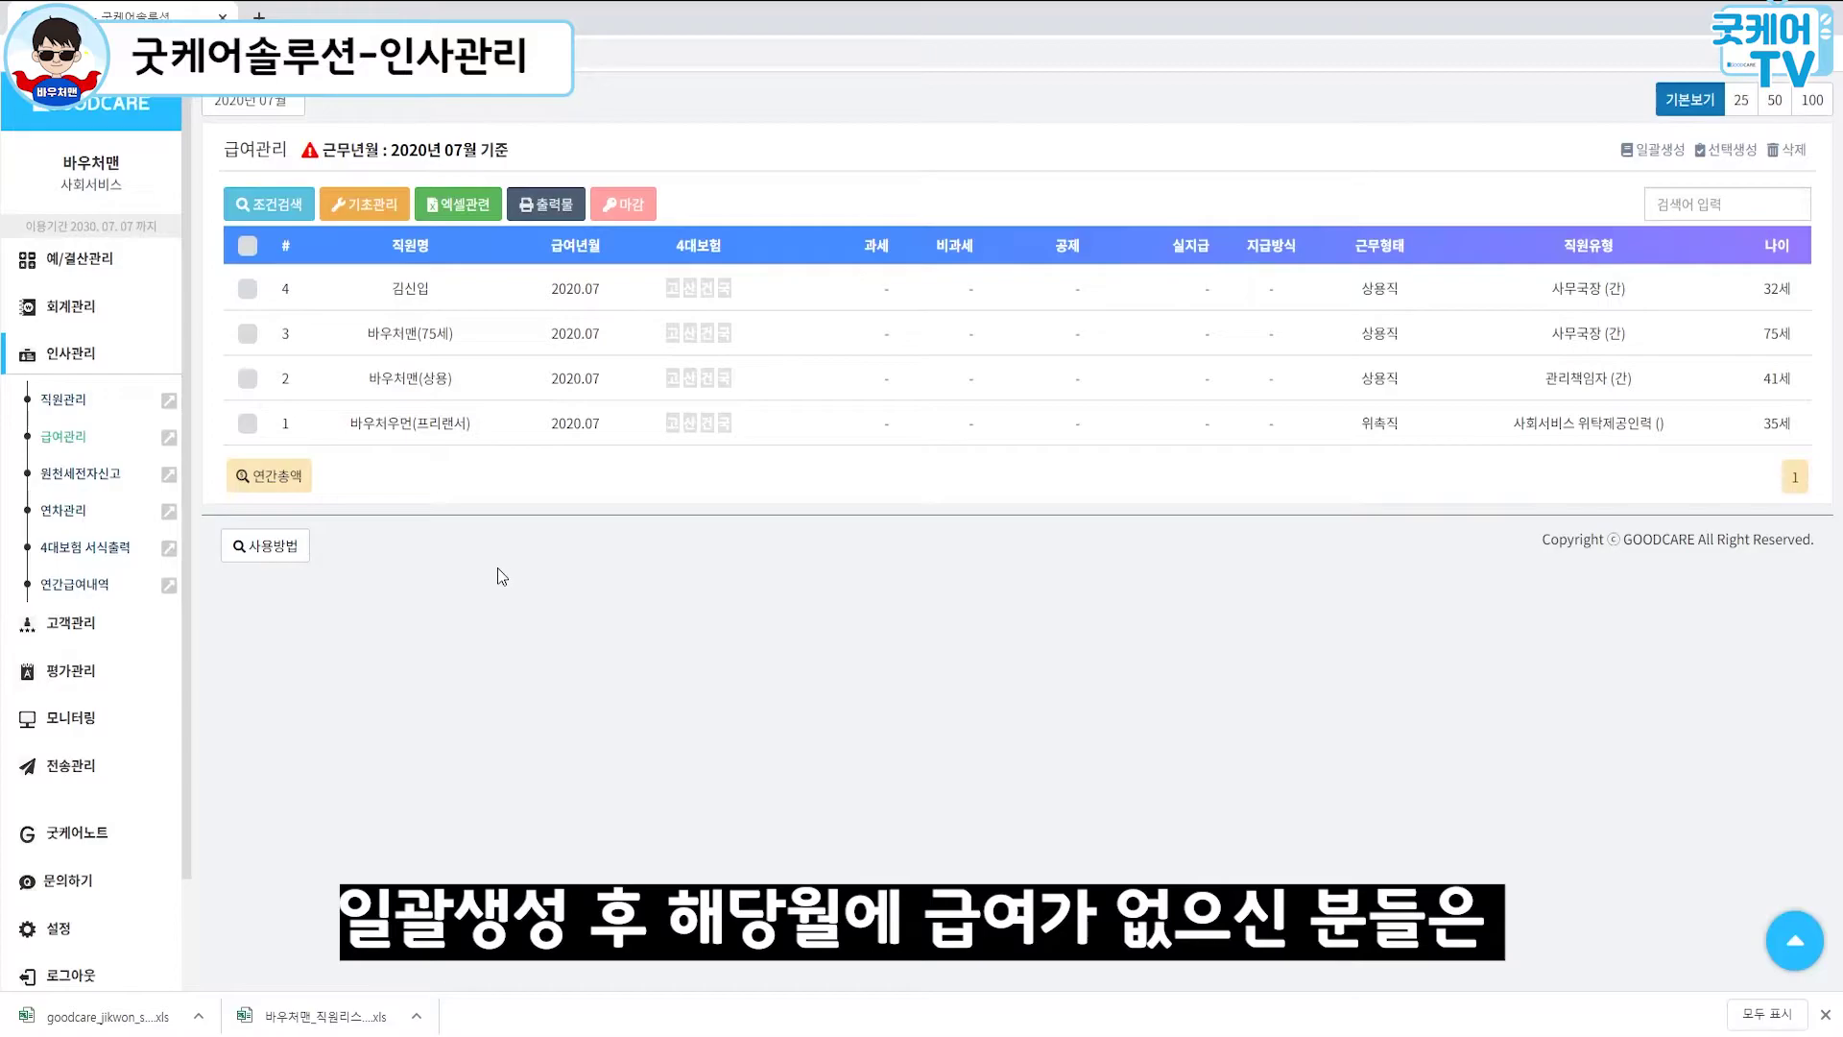
Step: Delete the freelancer's July 2020 payroll record and set the list to show 25 rows per page
click(247, 423)
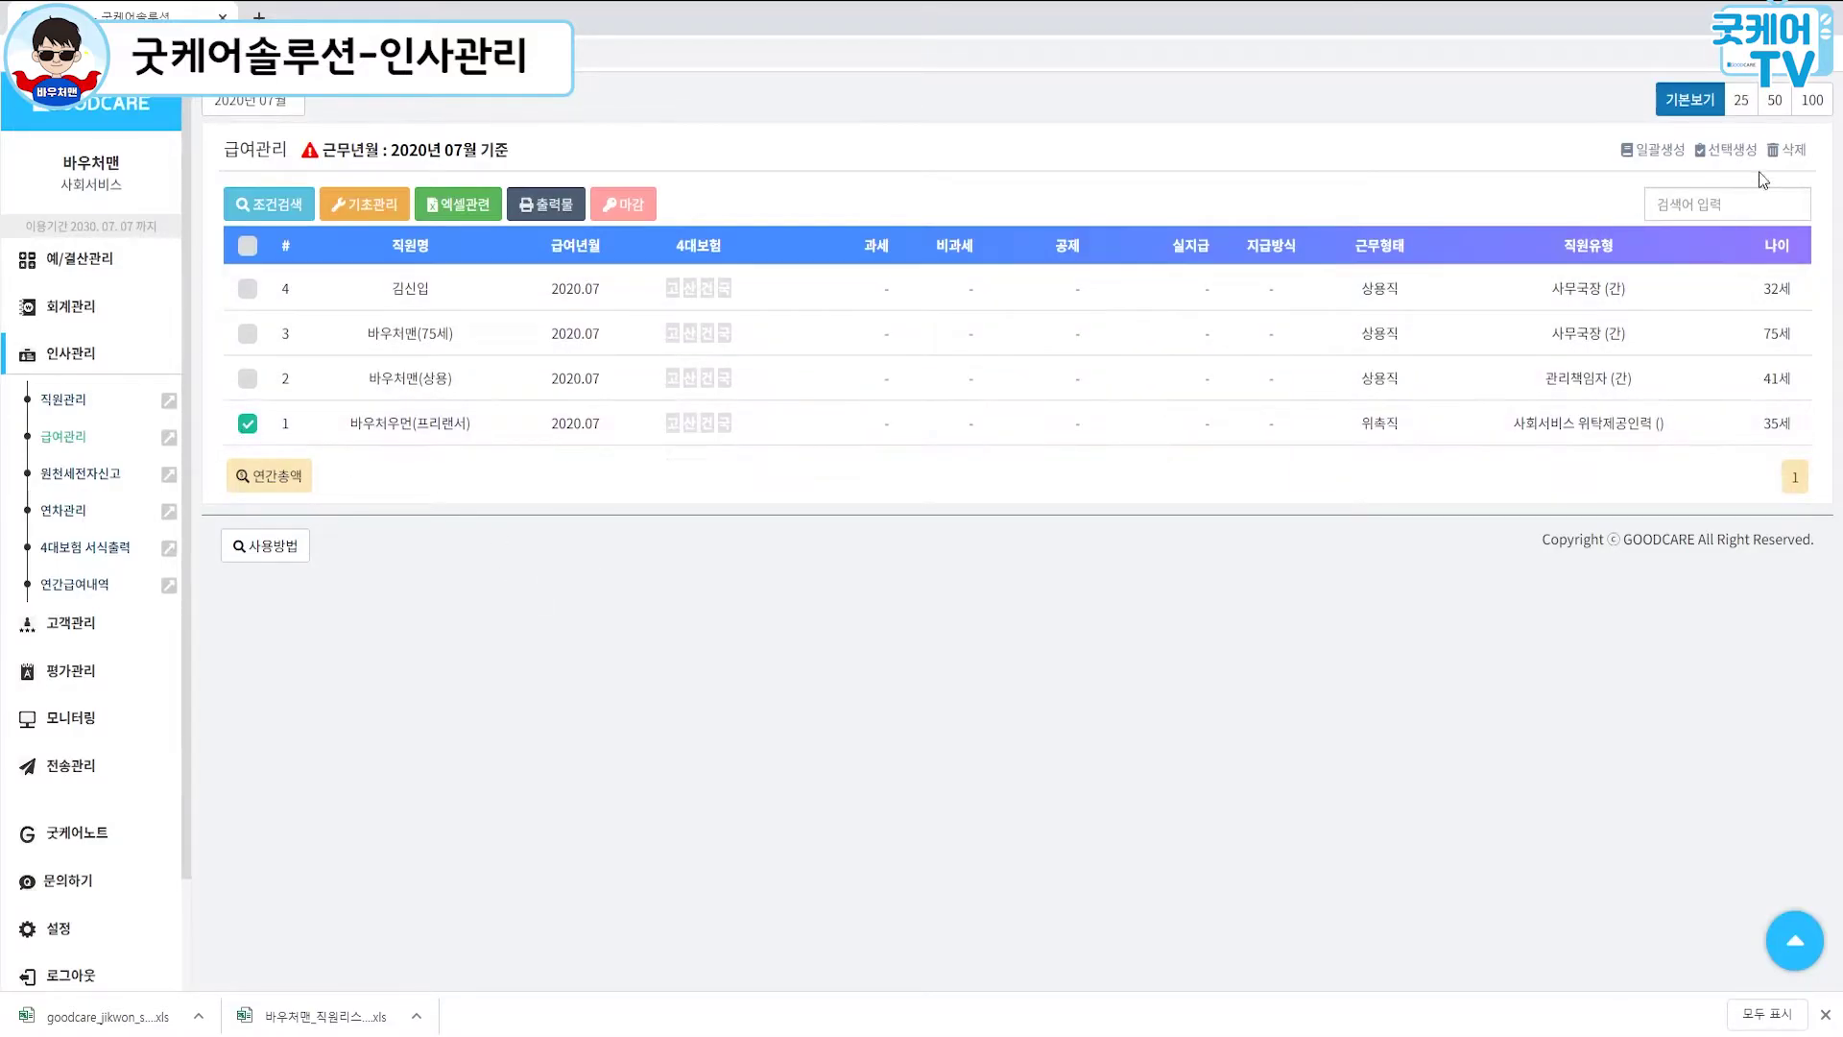
click(1788, 149)
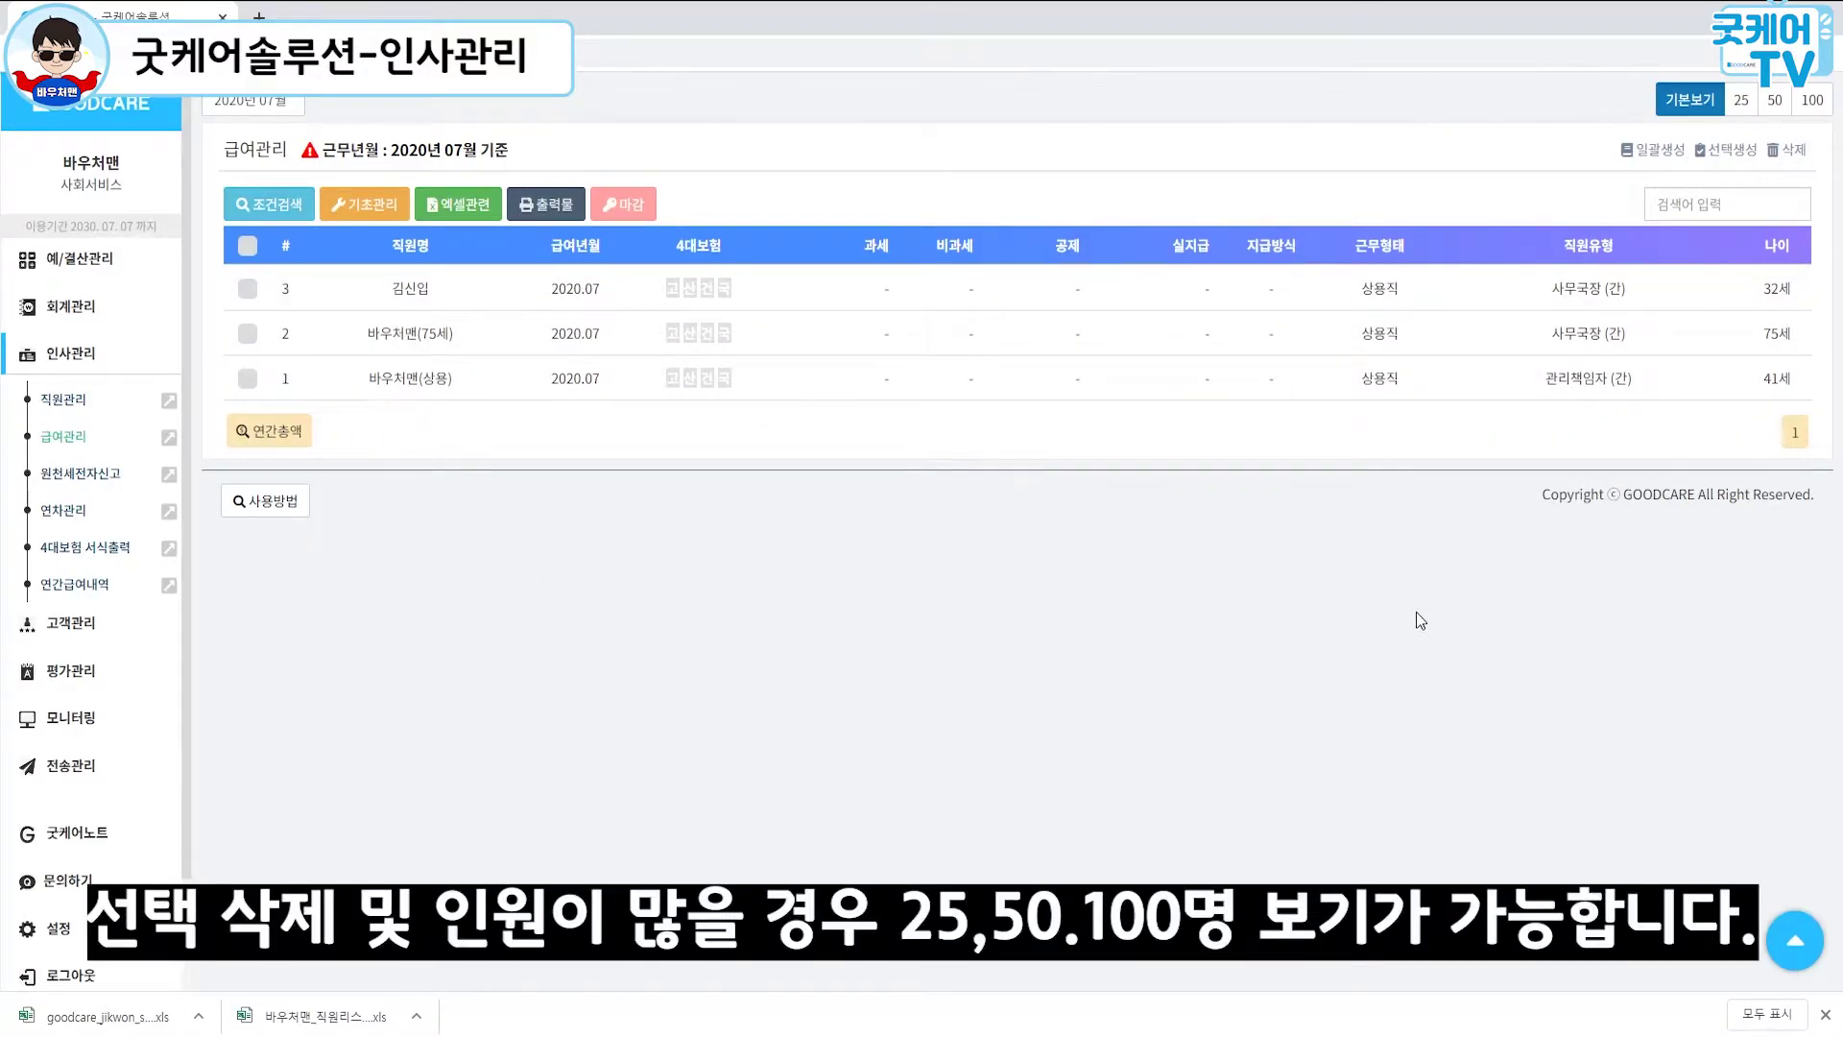
click(1743, 101)
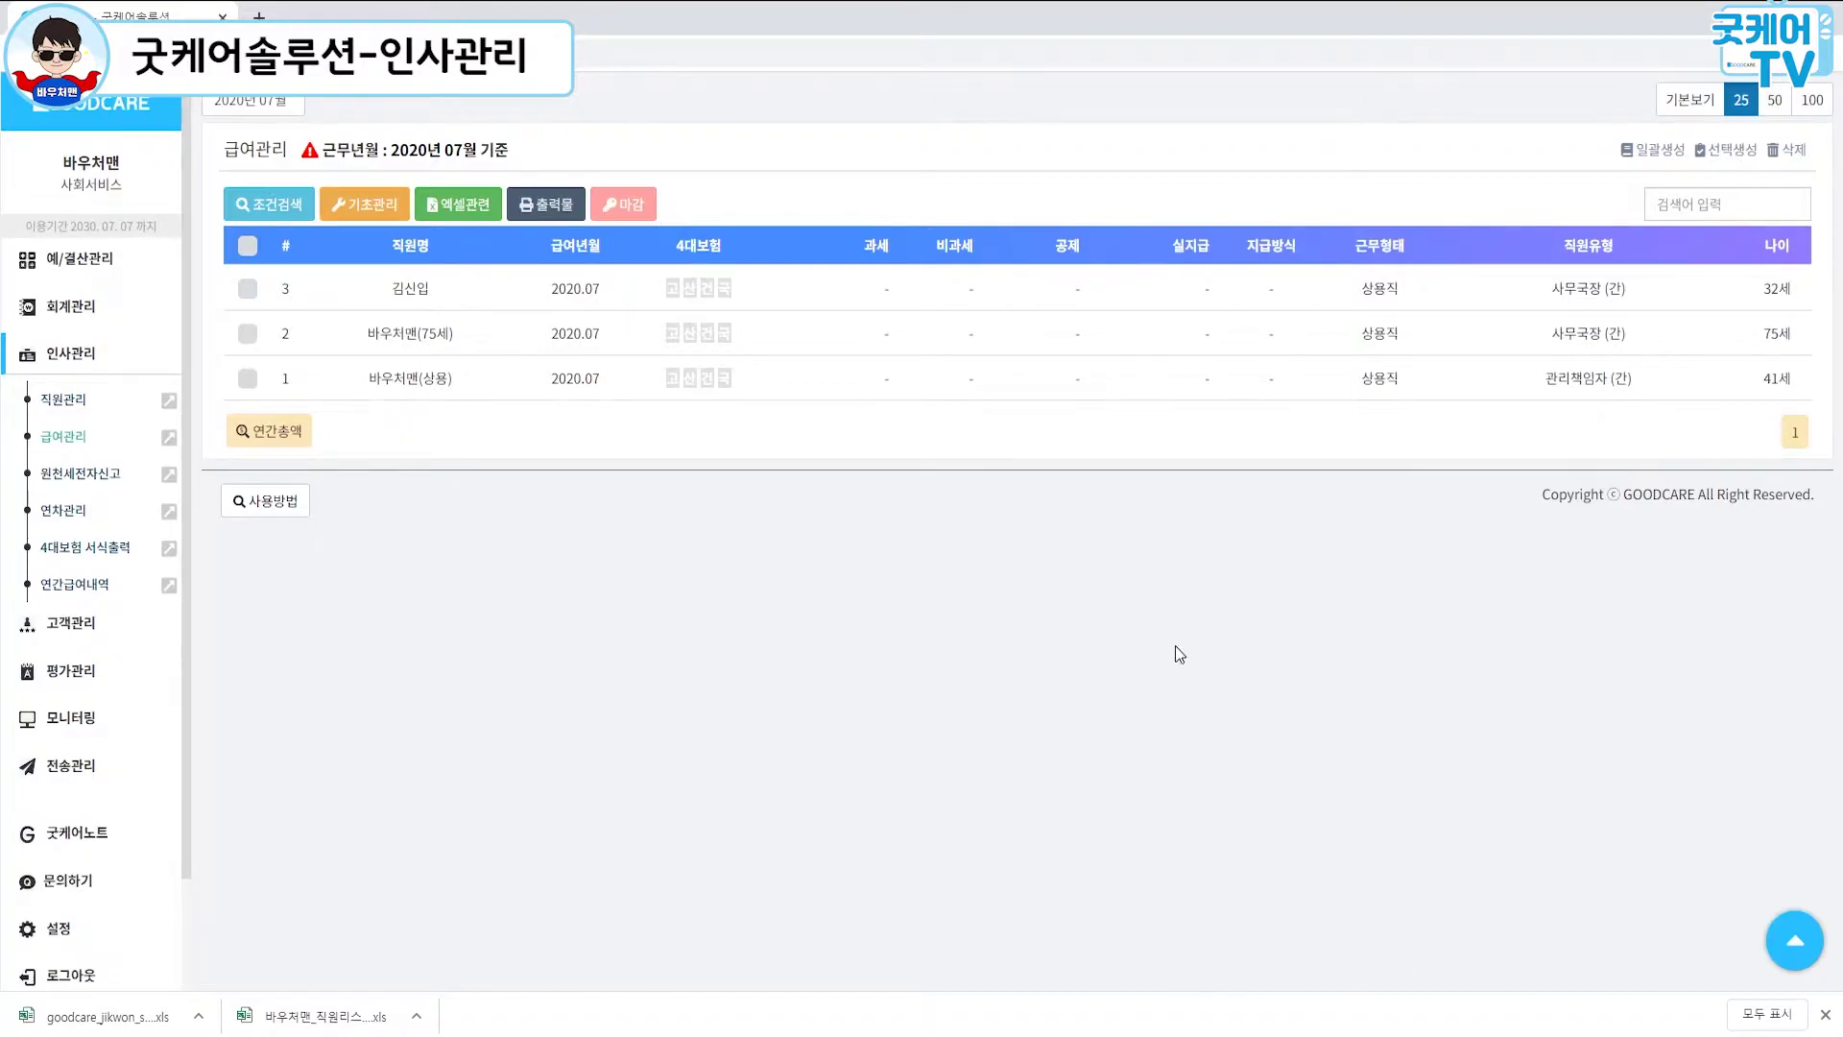
Step: Generate the freelancer's July 2020 payroll record again through 선택생성
click(1735, 152)
click(667, 269)
click(1021, 374)
click(902, 263)
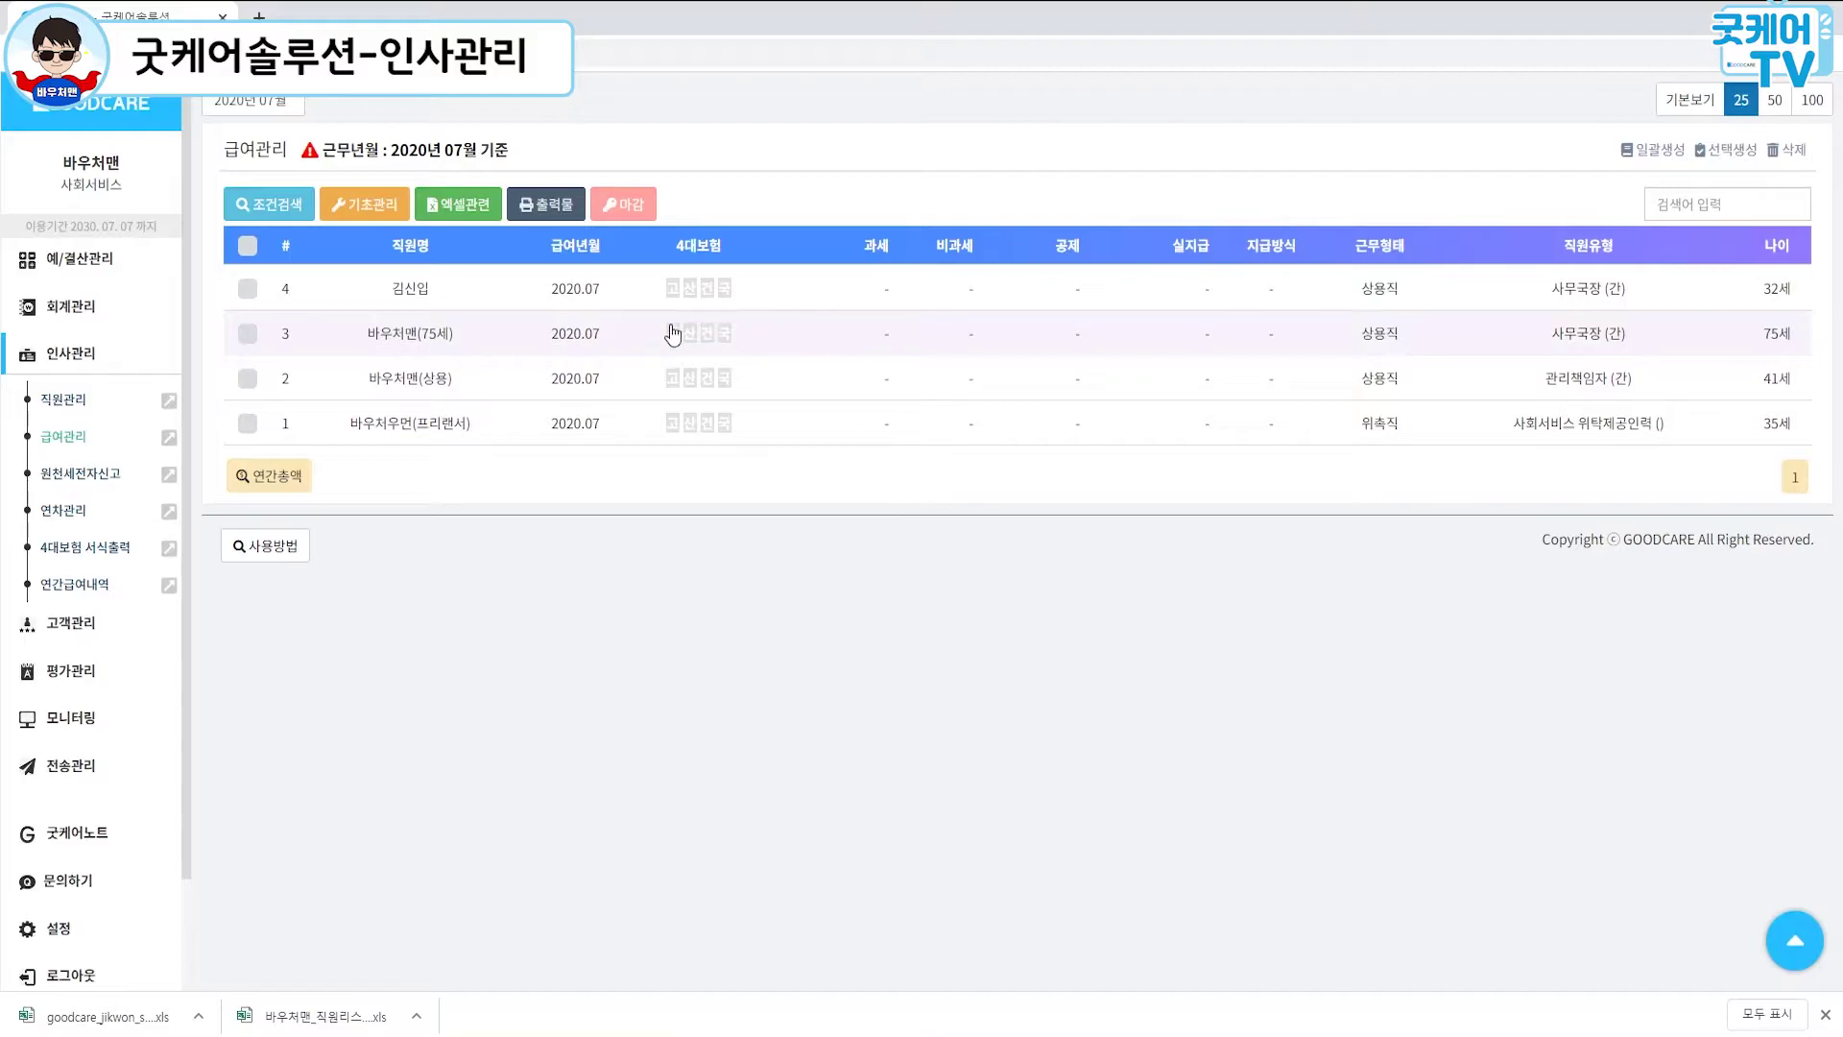
Step: In the 75-year-old 사무국장's payroll record, enable 고용, 연금, 건강 and 산재 insurance and set 퇴직적립 to 미적립
click(444, 334)
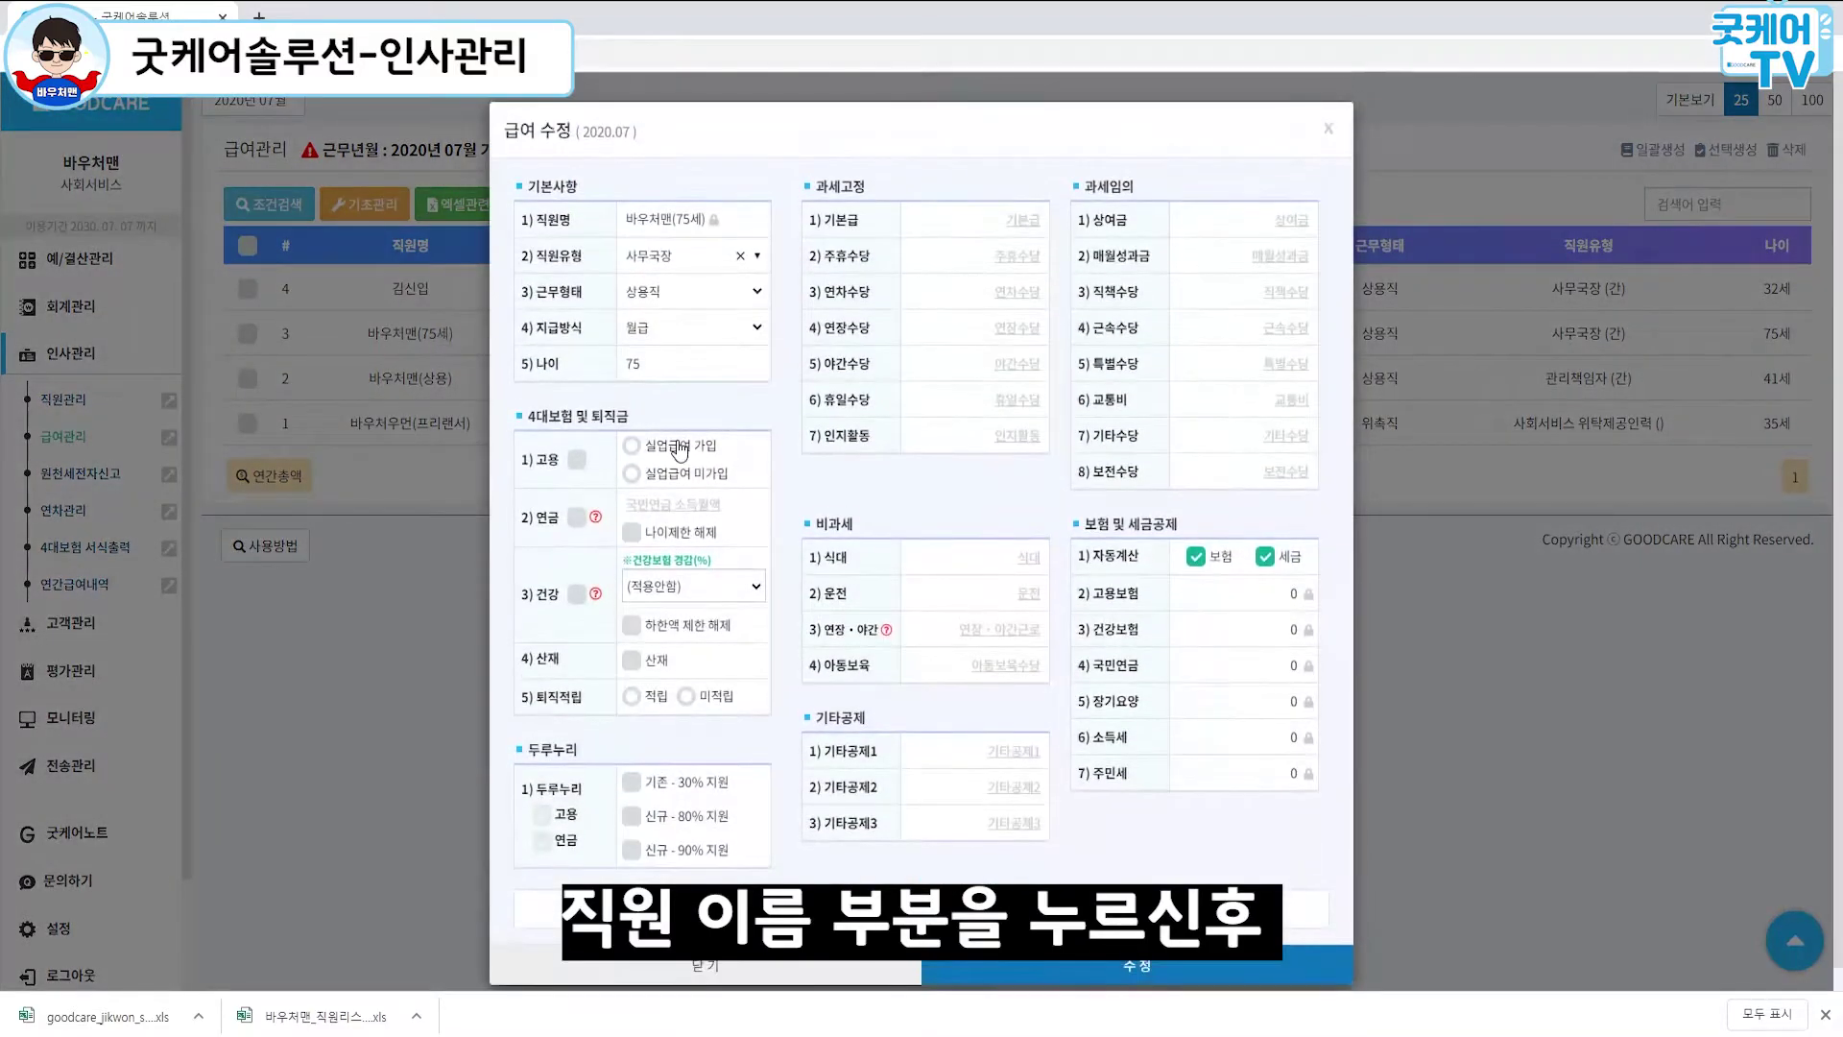
click(576, 459)
click(576, 518)
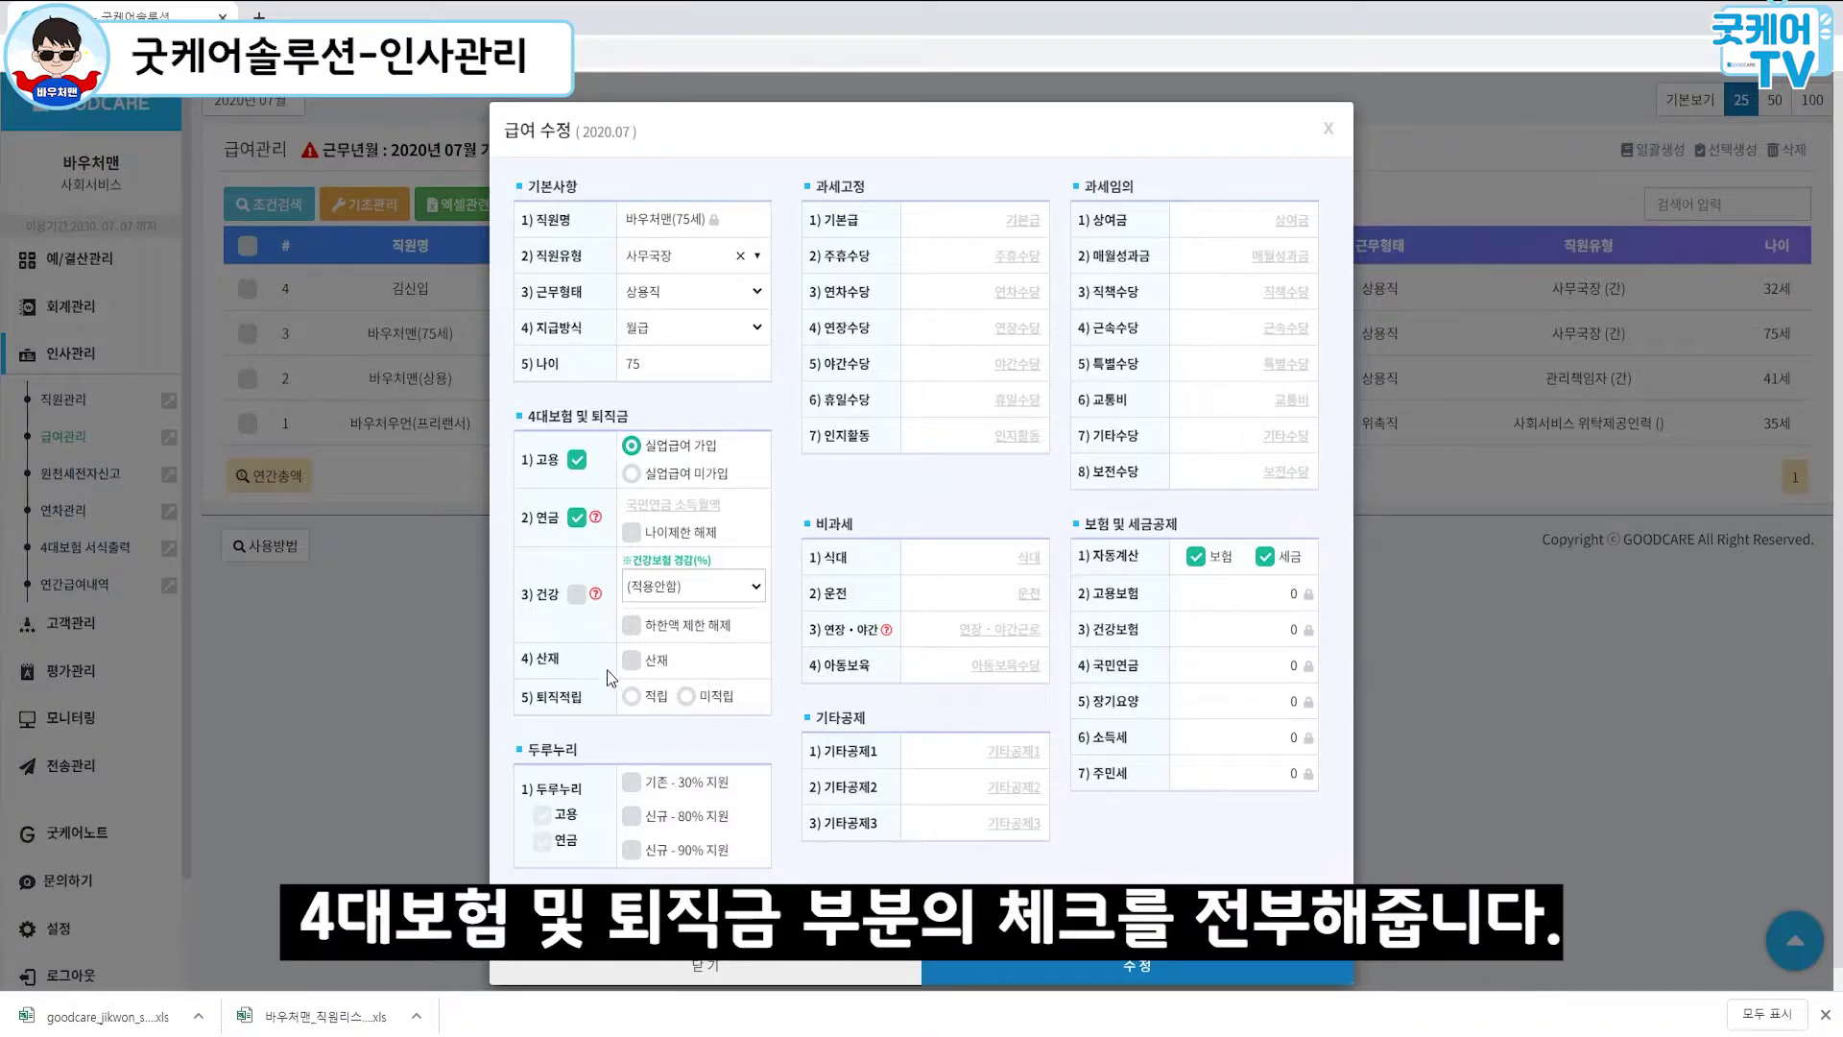
click(577, 595)
click(630, 660)
click(685, 696)
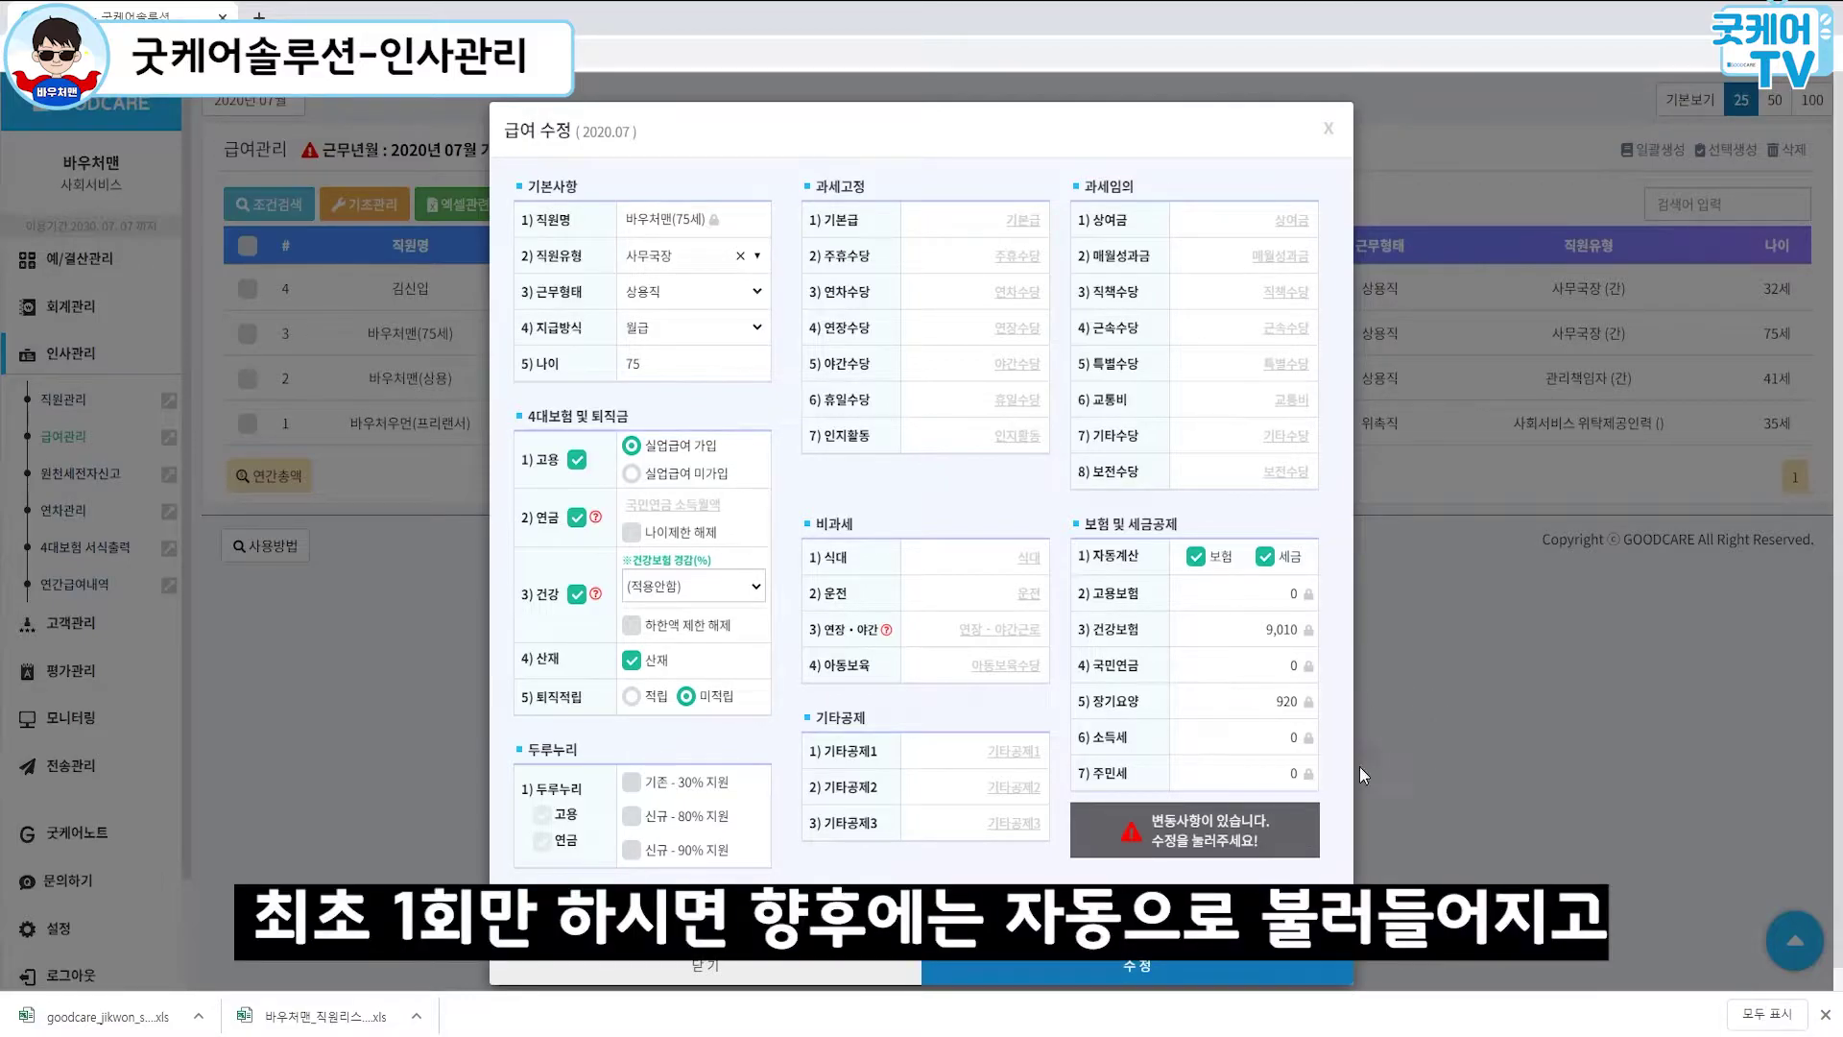
Step: Set employment insurance to 실업급여 미가입, pension income to 1,950,000 with 나이제한 해제, and the health insurance reduction to 50%
click(638, 480)
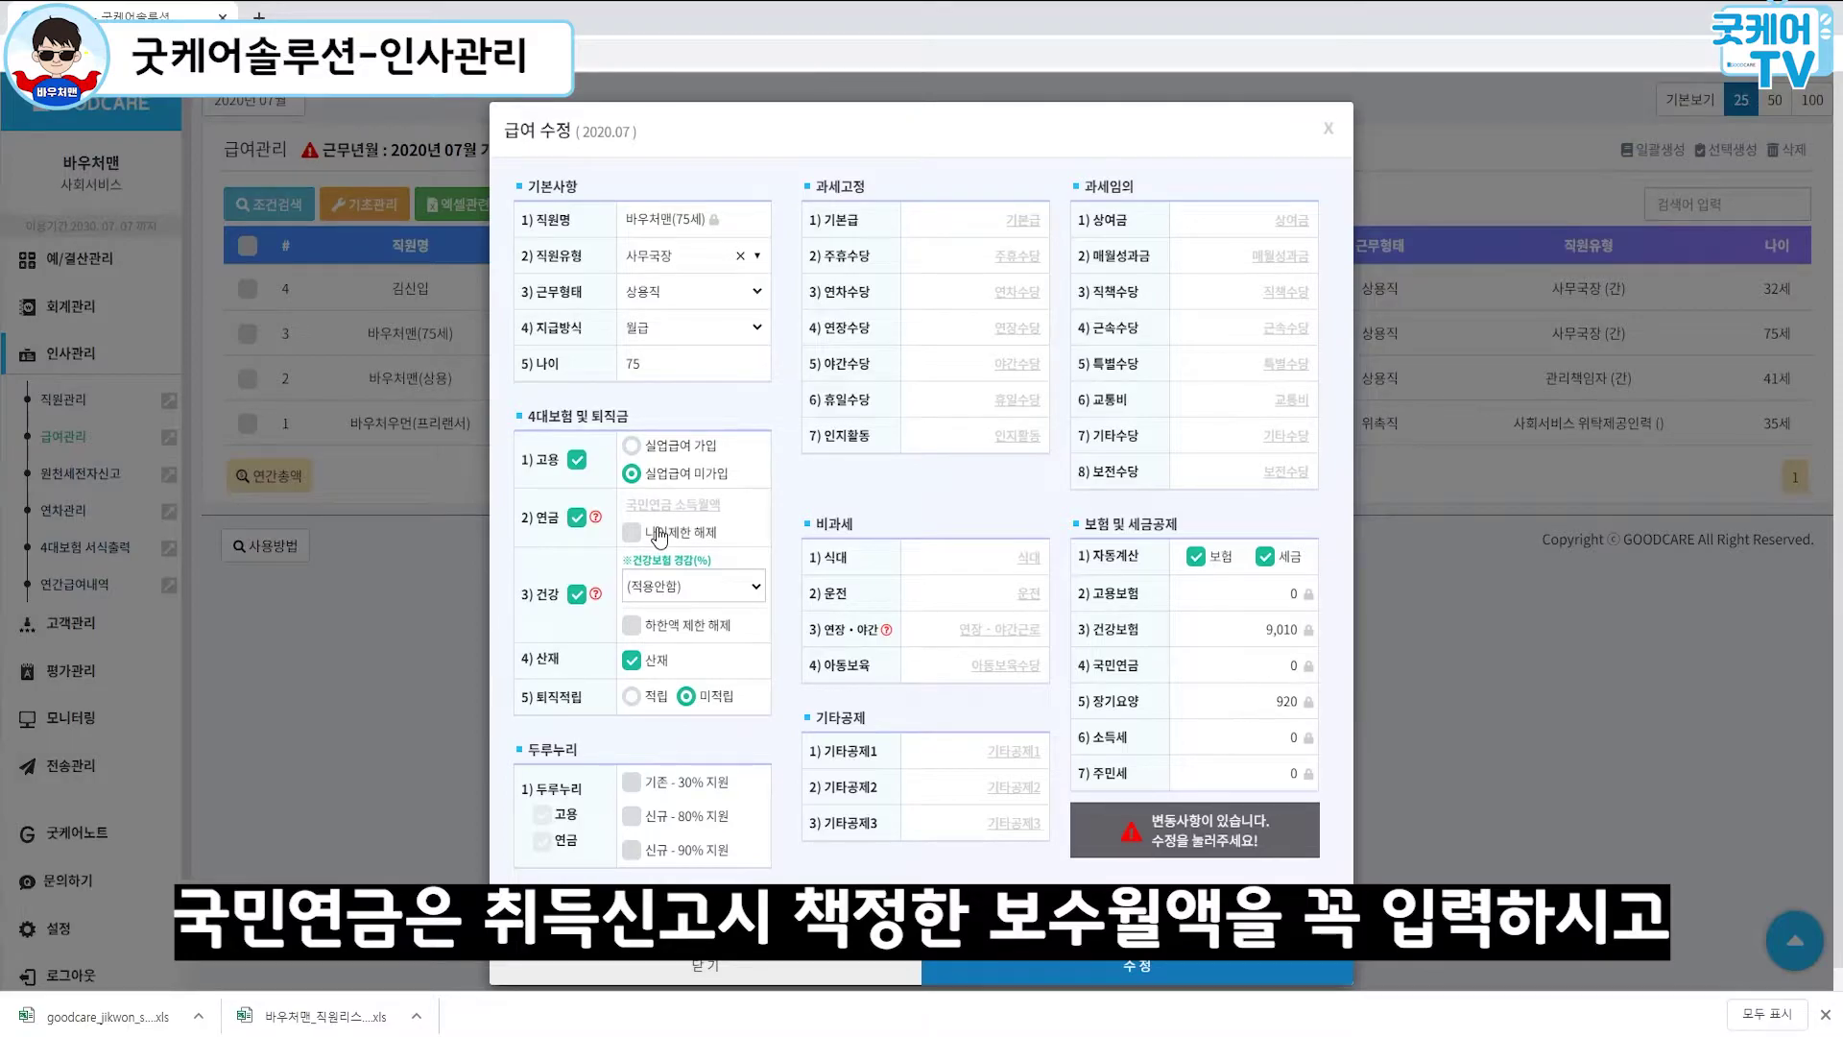
text(1950000)
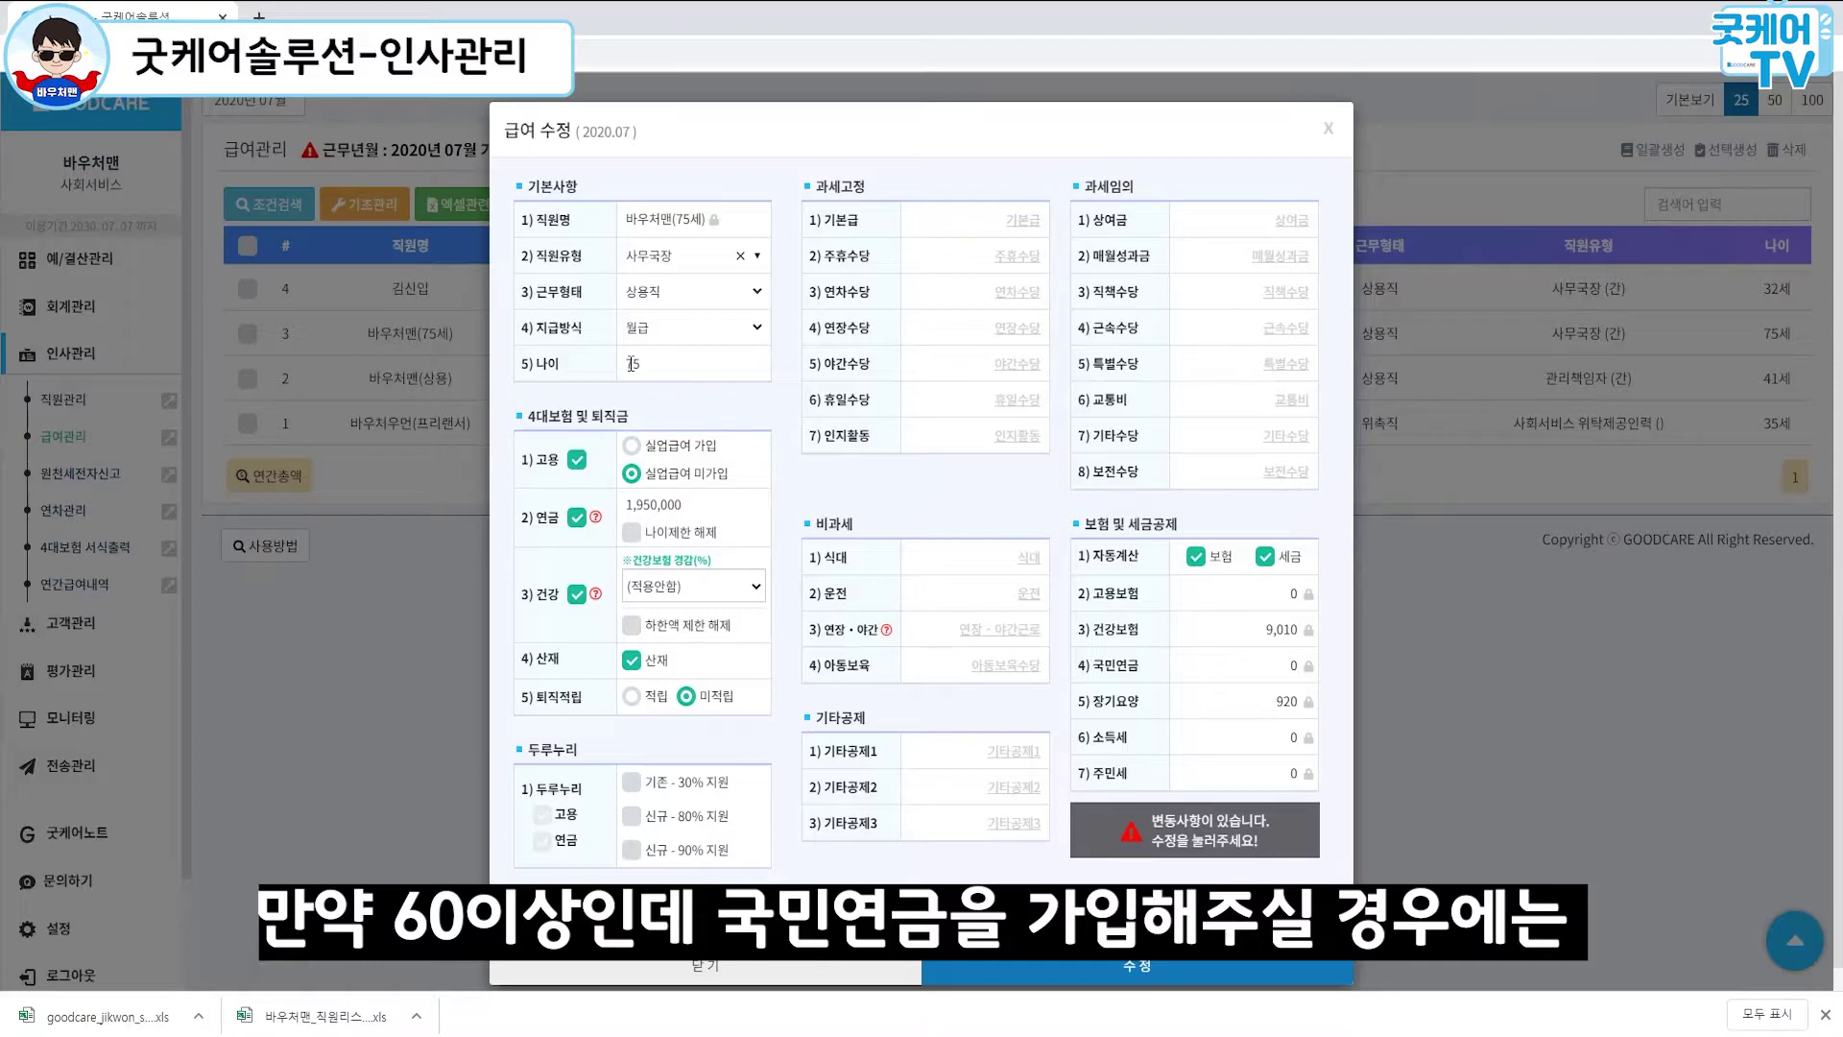
click(632, 536)
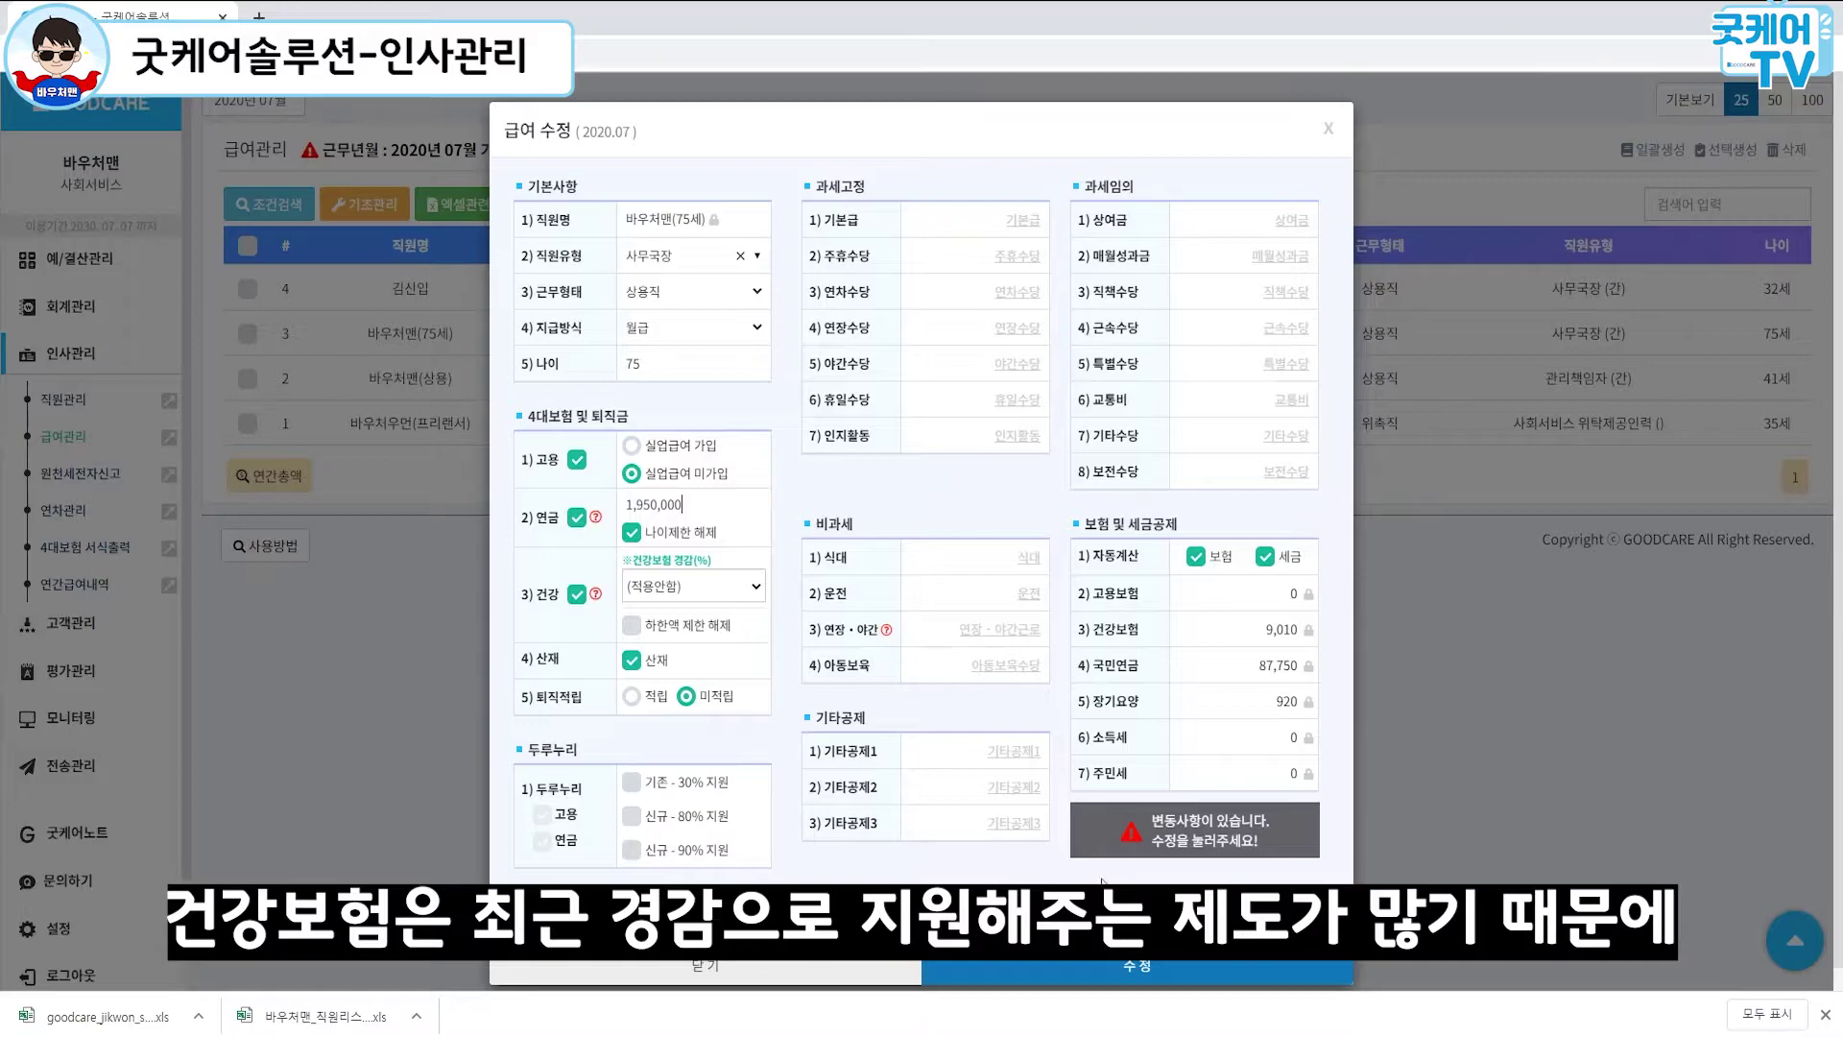
click(745, 587)
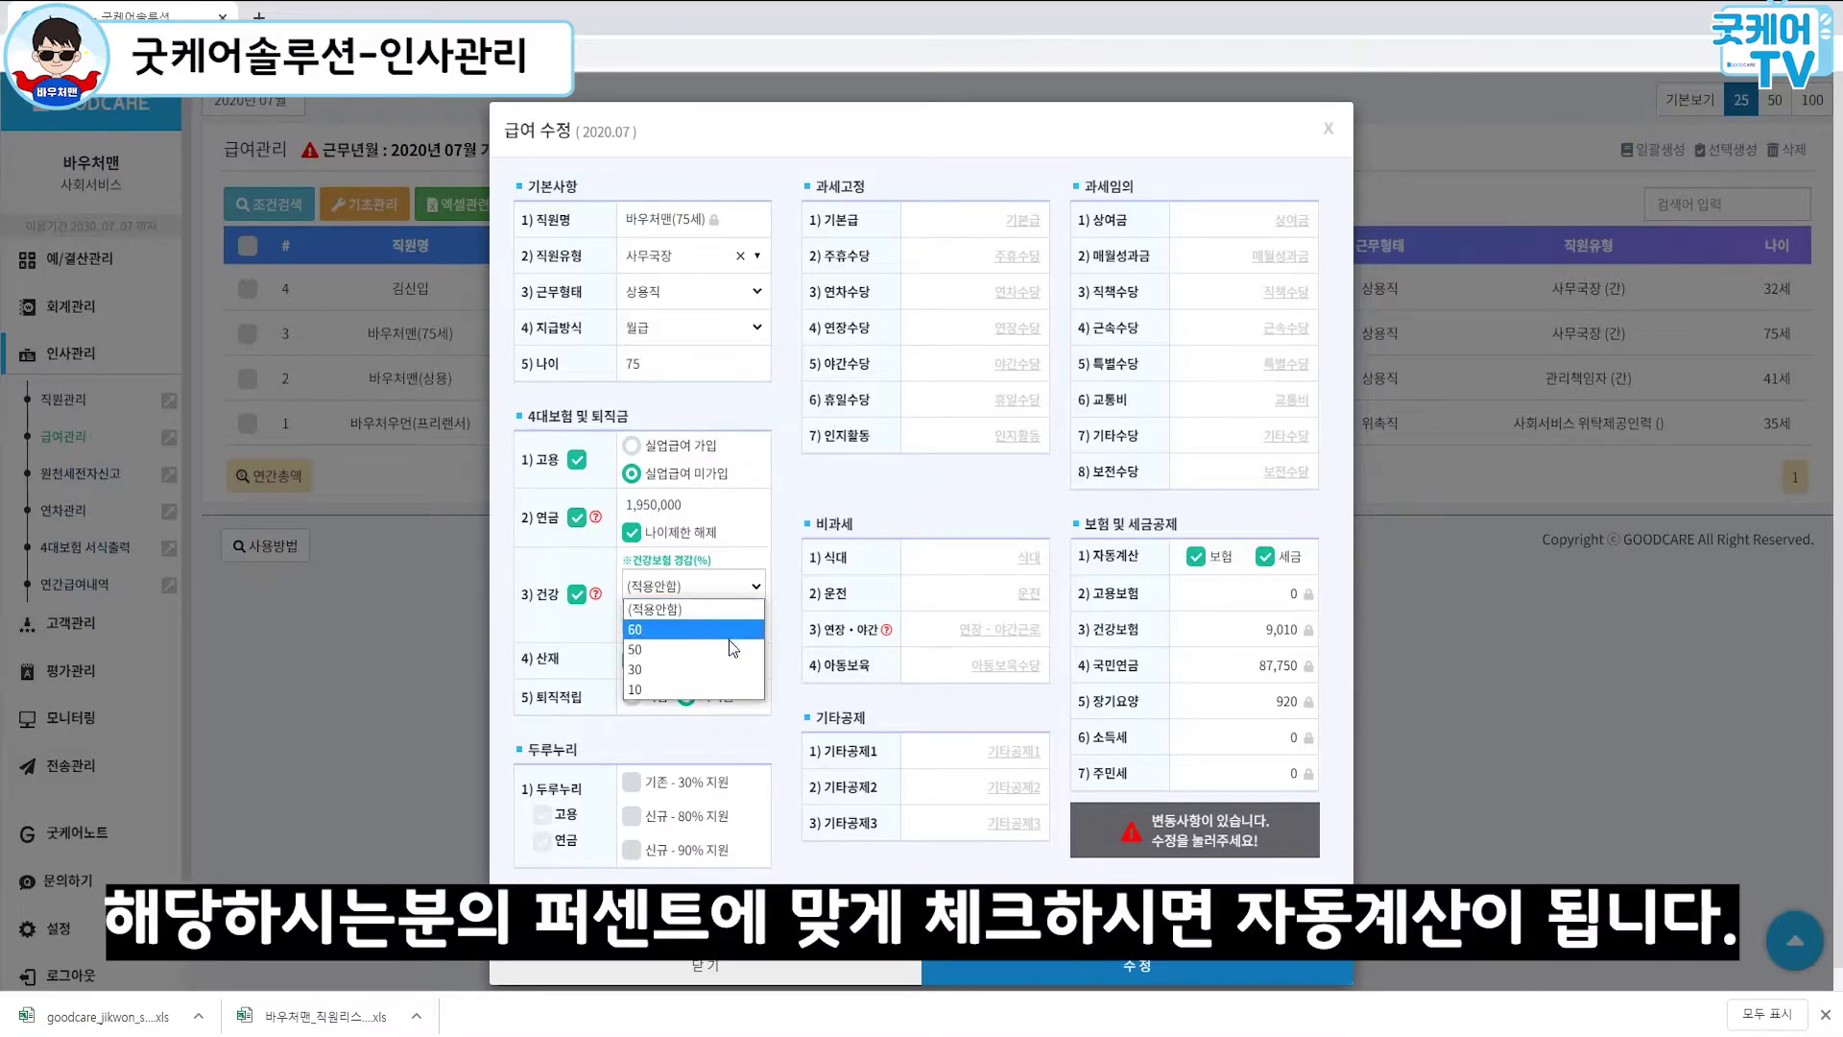
click(728, 649)
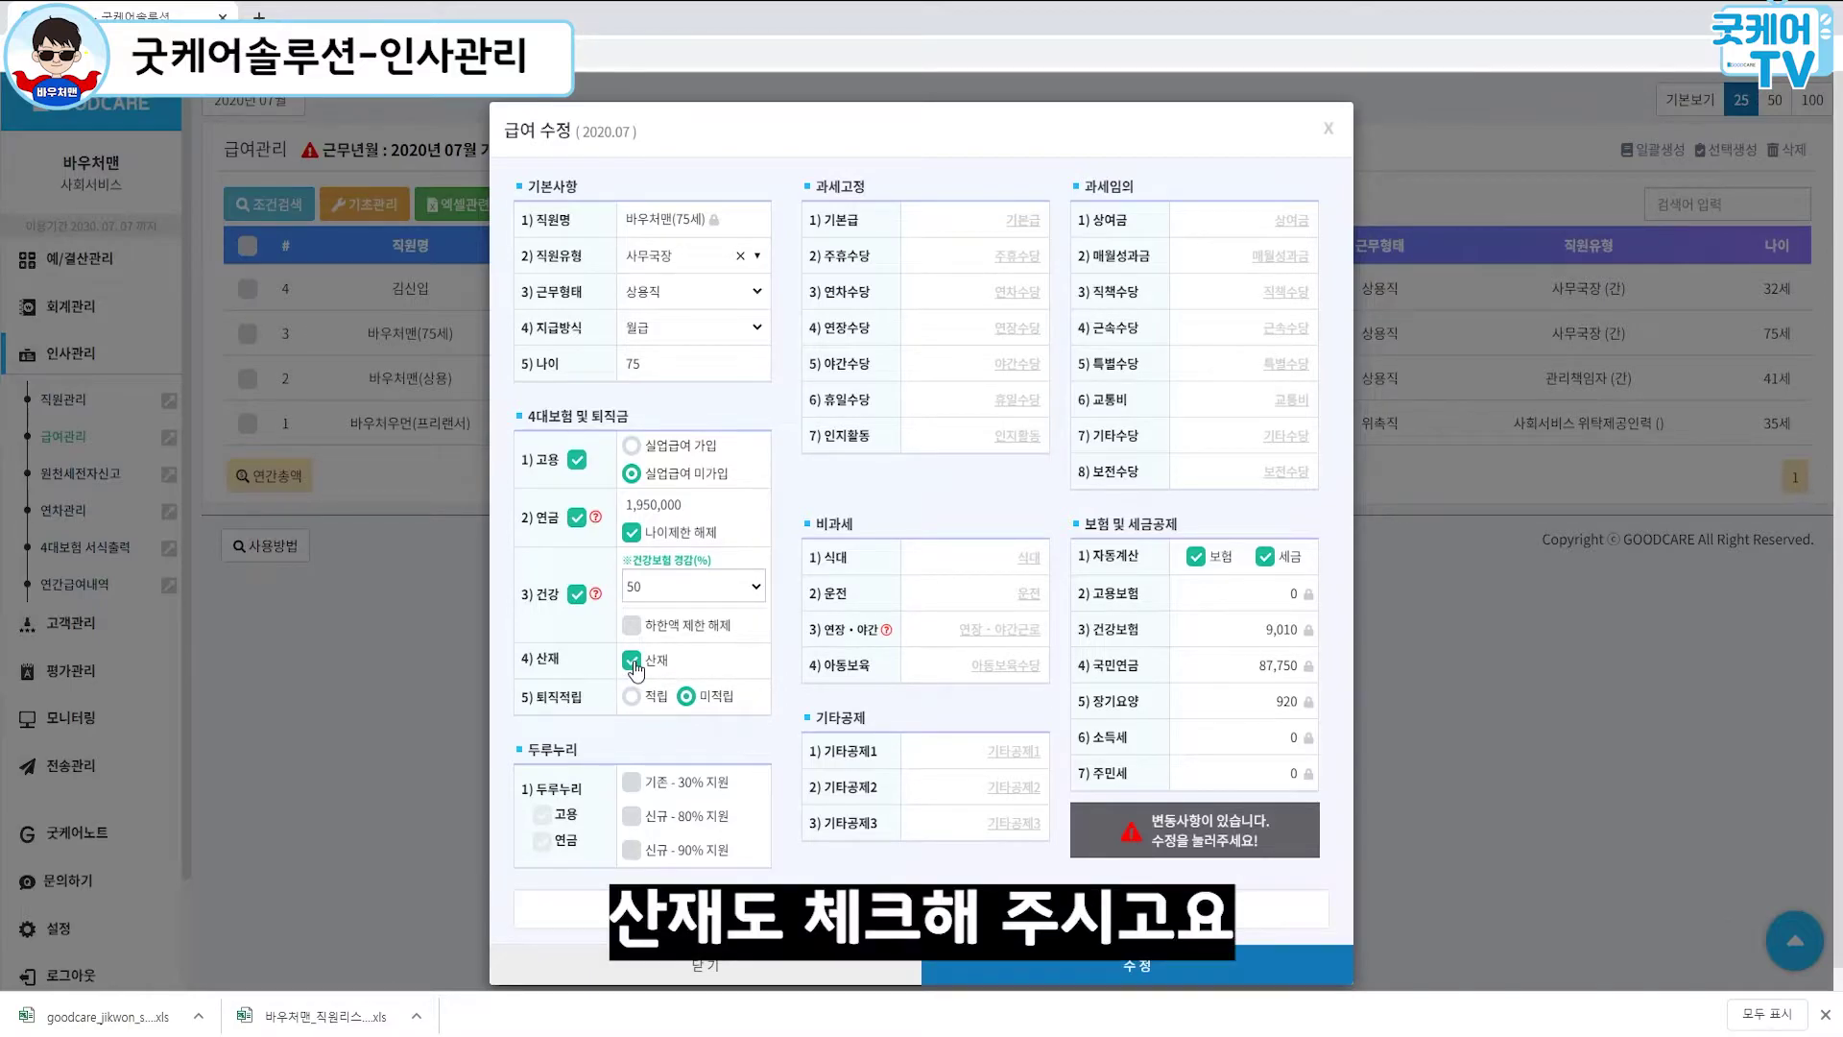
Step: Try 적립 for 퇴직적립, return it to 미적립, and apply the 두루누리 option 기존 - 30% 지원
click(646, 711)
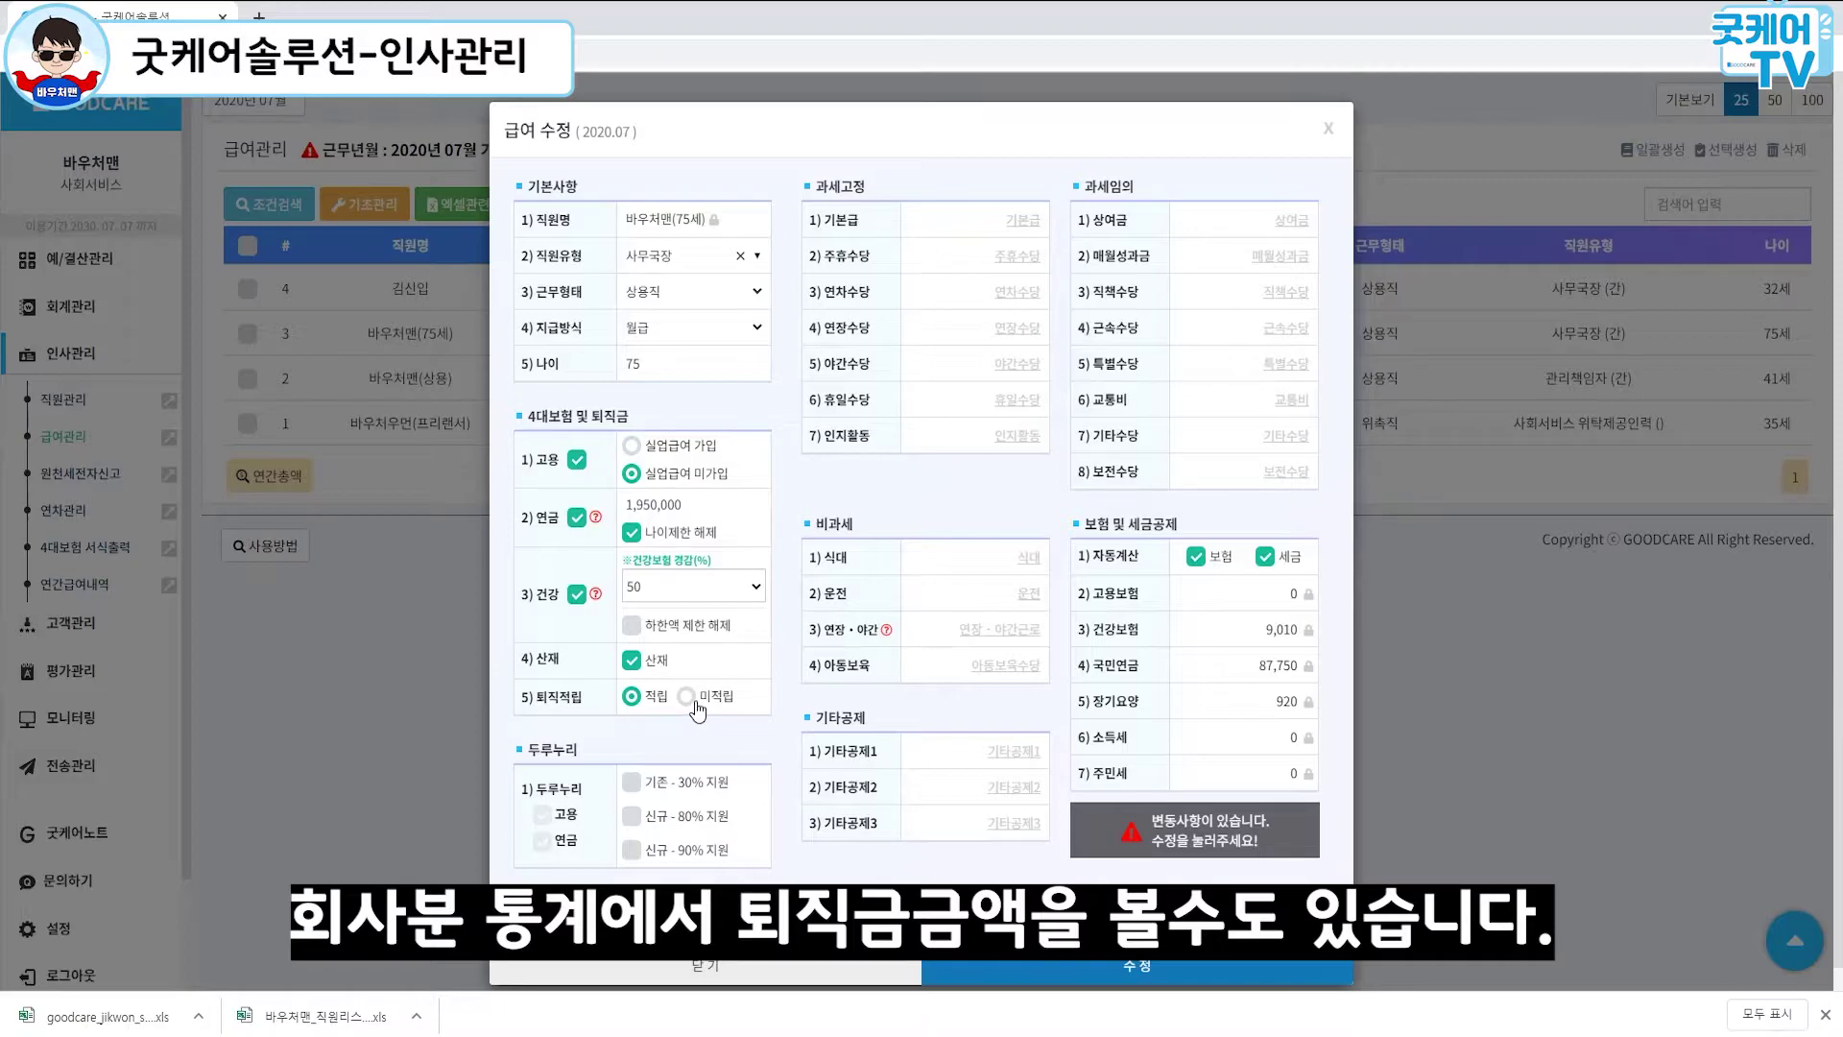
click(689, 704)
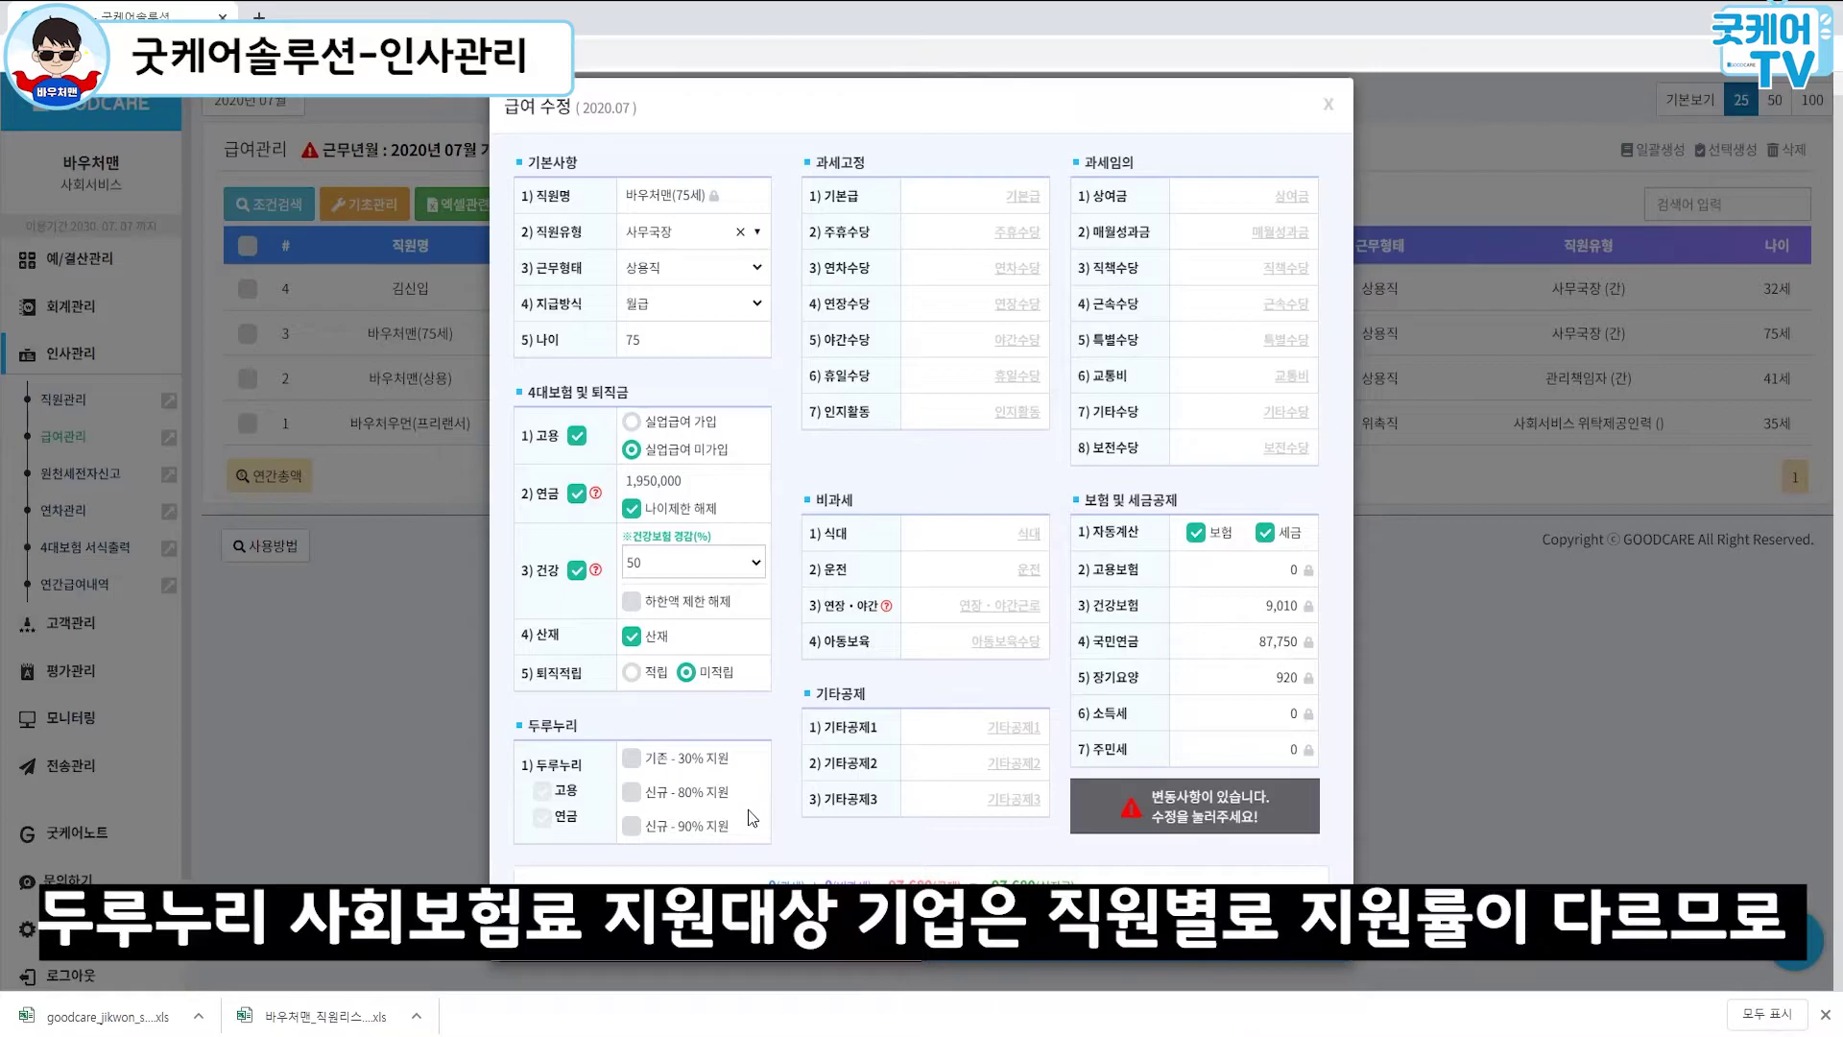
click(631, 758)
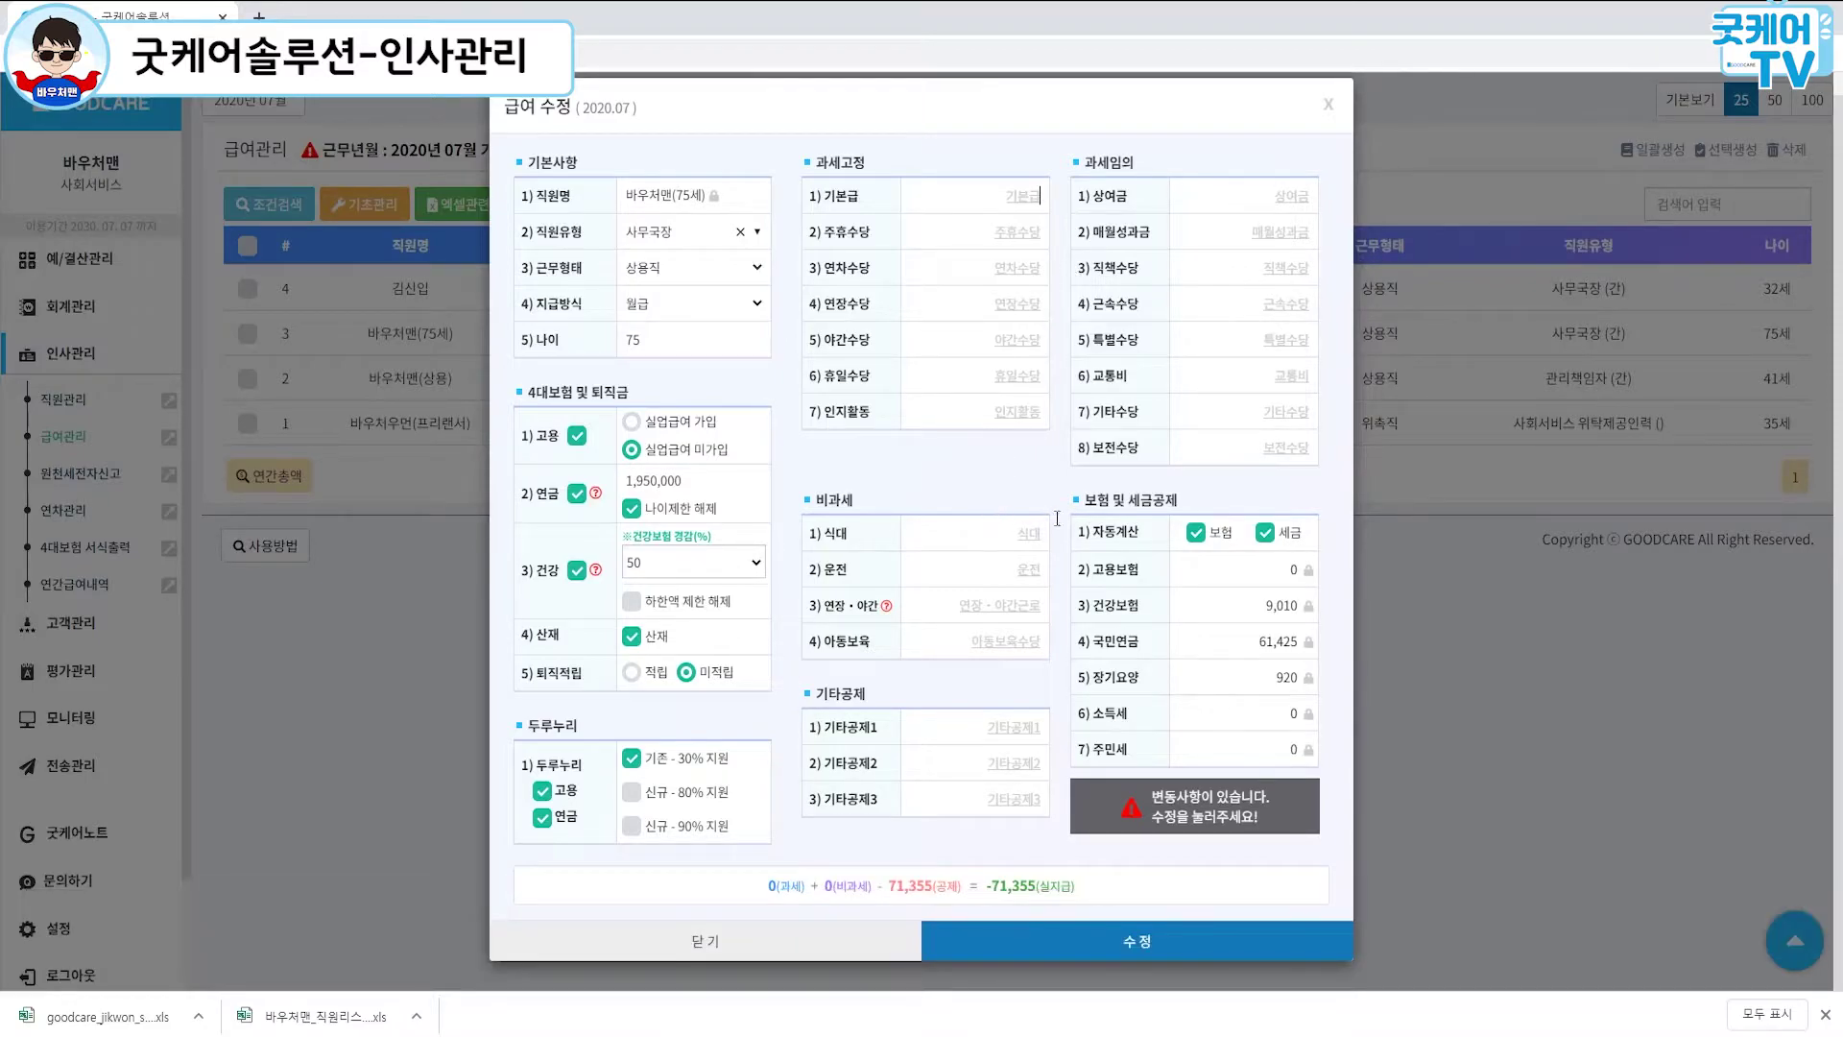
Step: Enter non-taxable amounts of 200,000 for 운전 and 100,000 for 아동보육, and set 기타공제1 to 250,000
click(1015, 537)
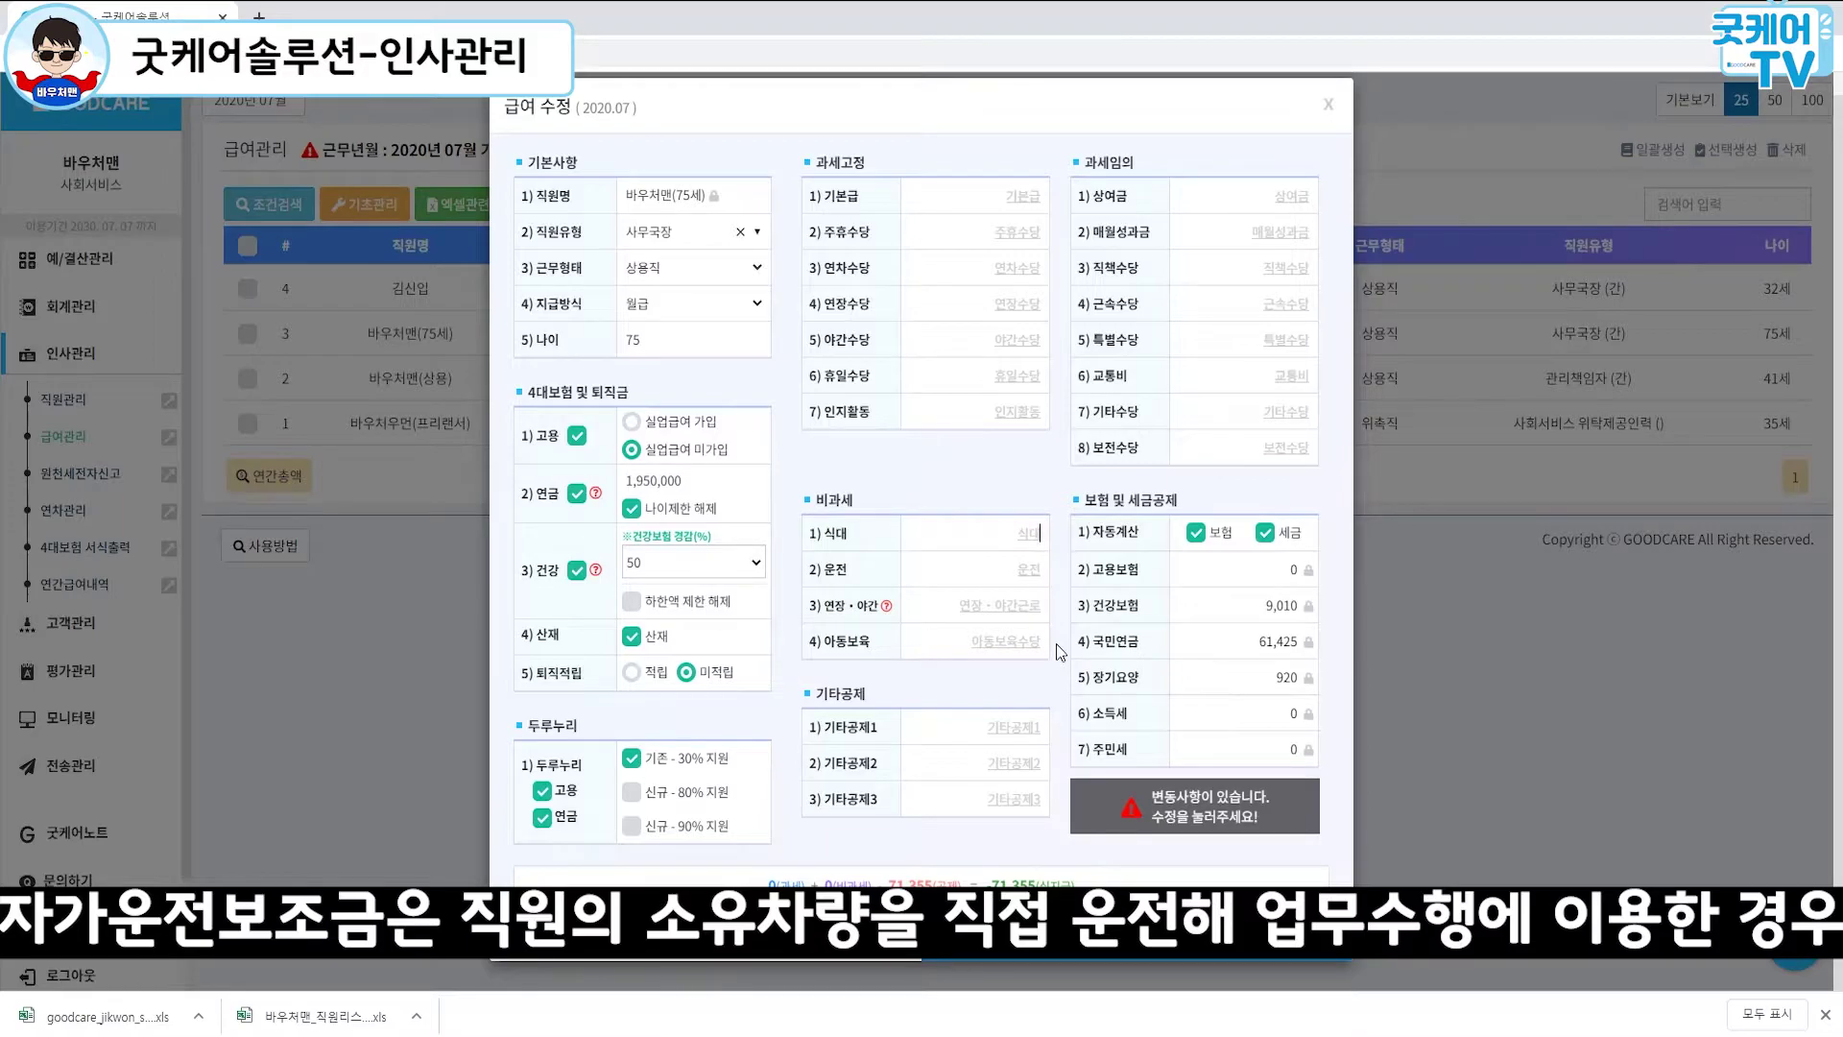
click(1016, 578)
text(0)
key(BackSpace)
text(2000000)
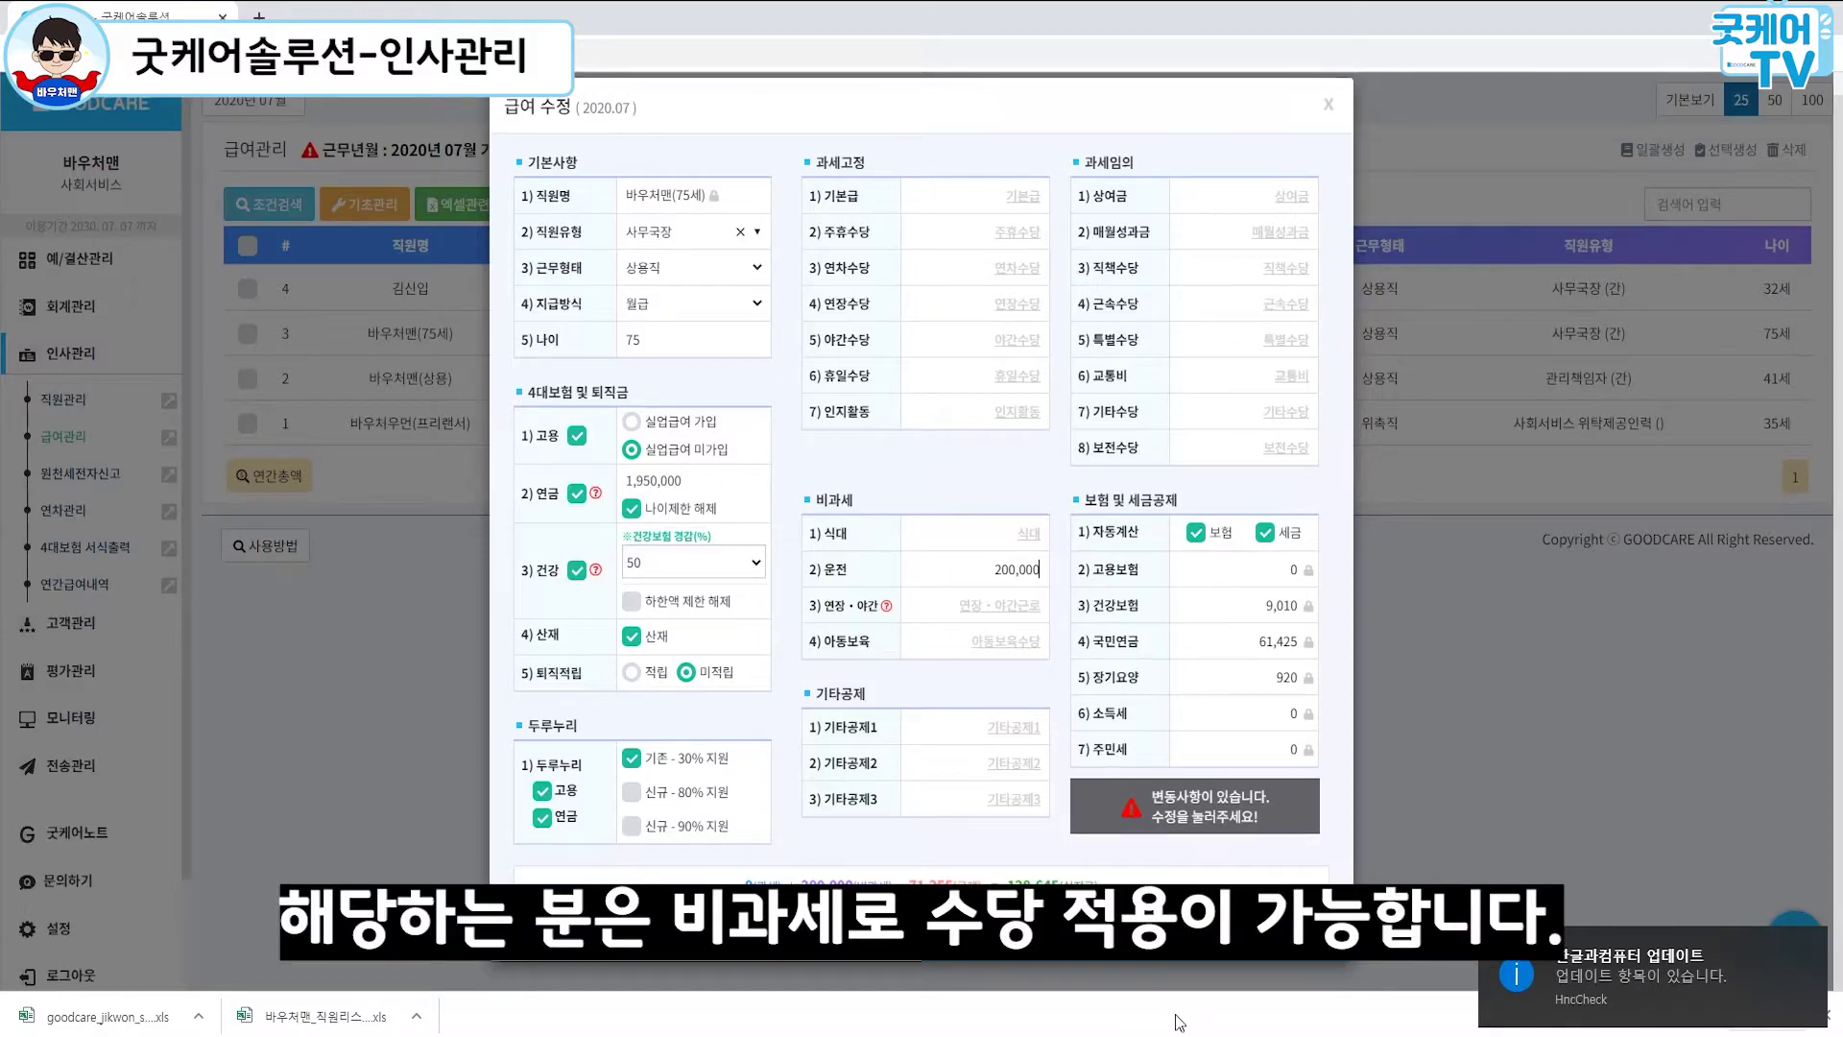
key(Tab)
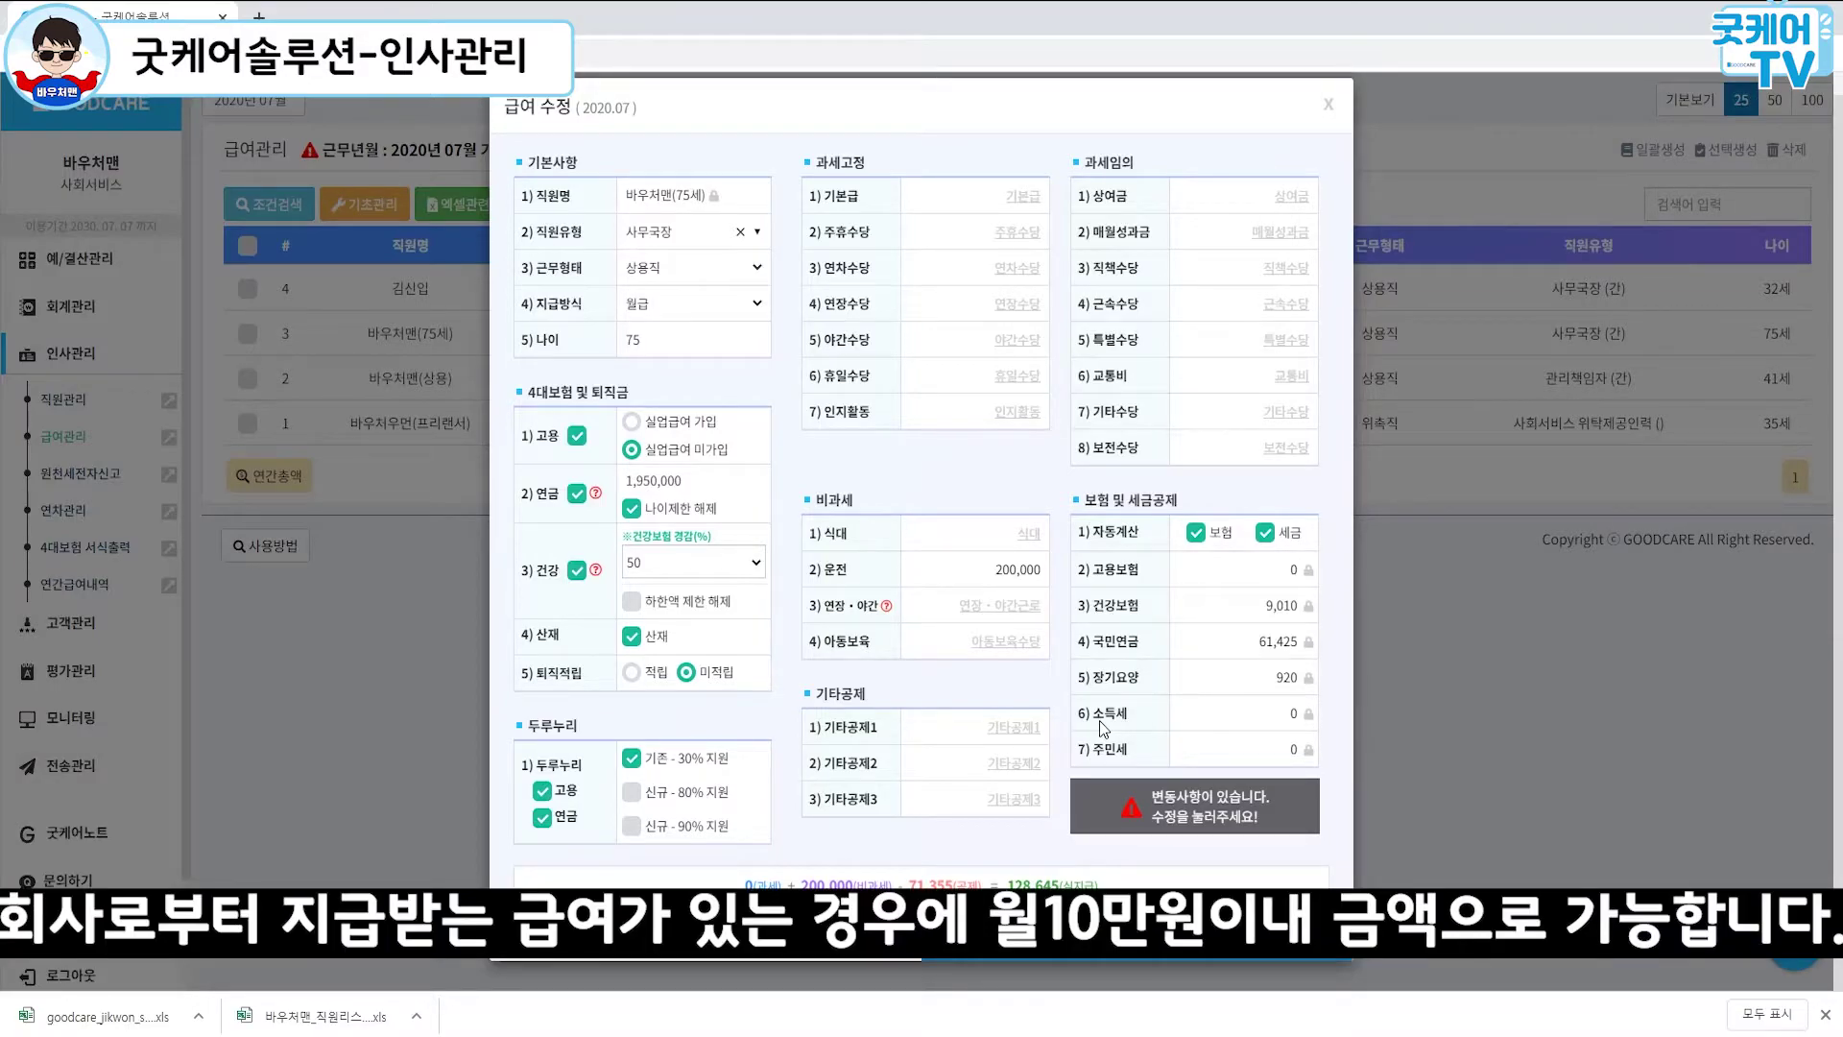
text(1000000)
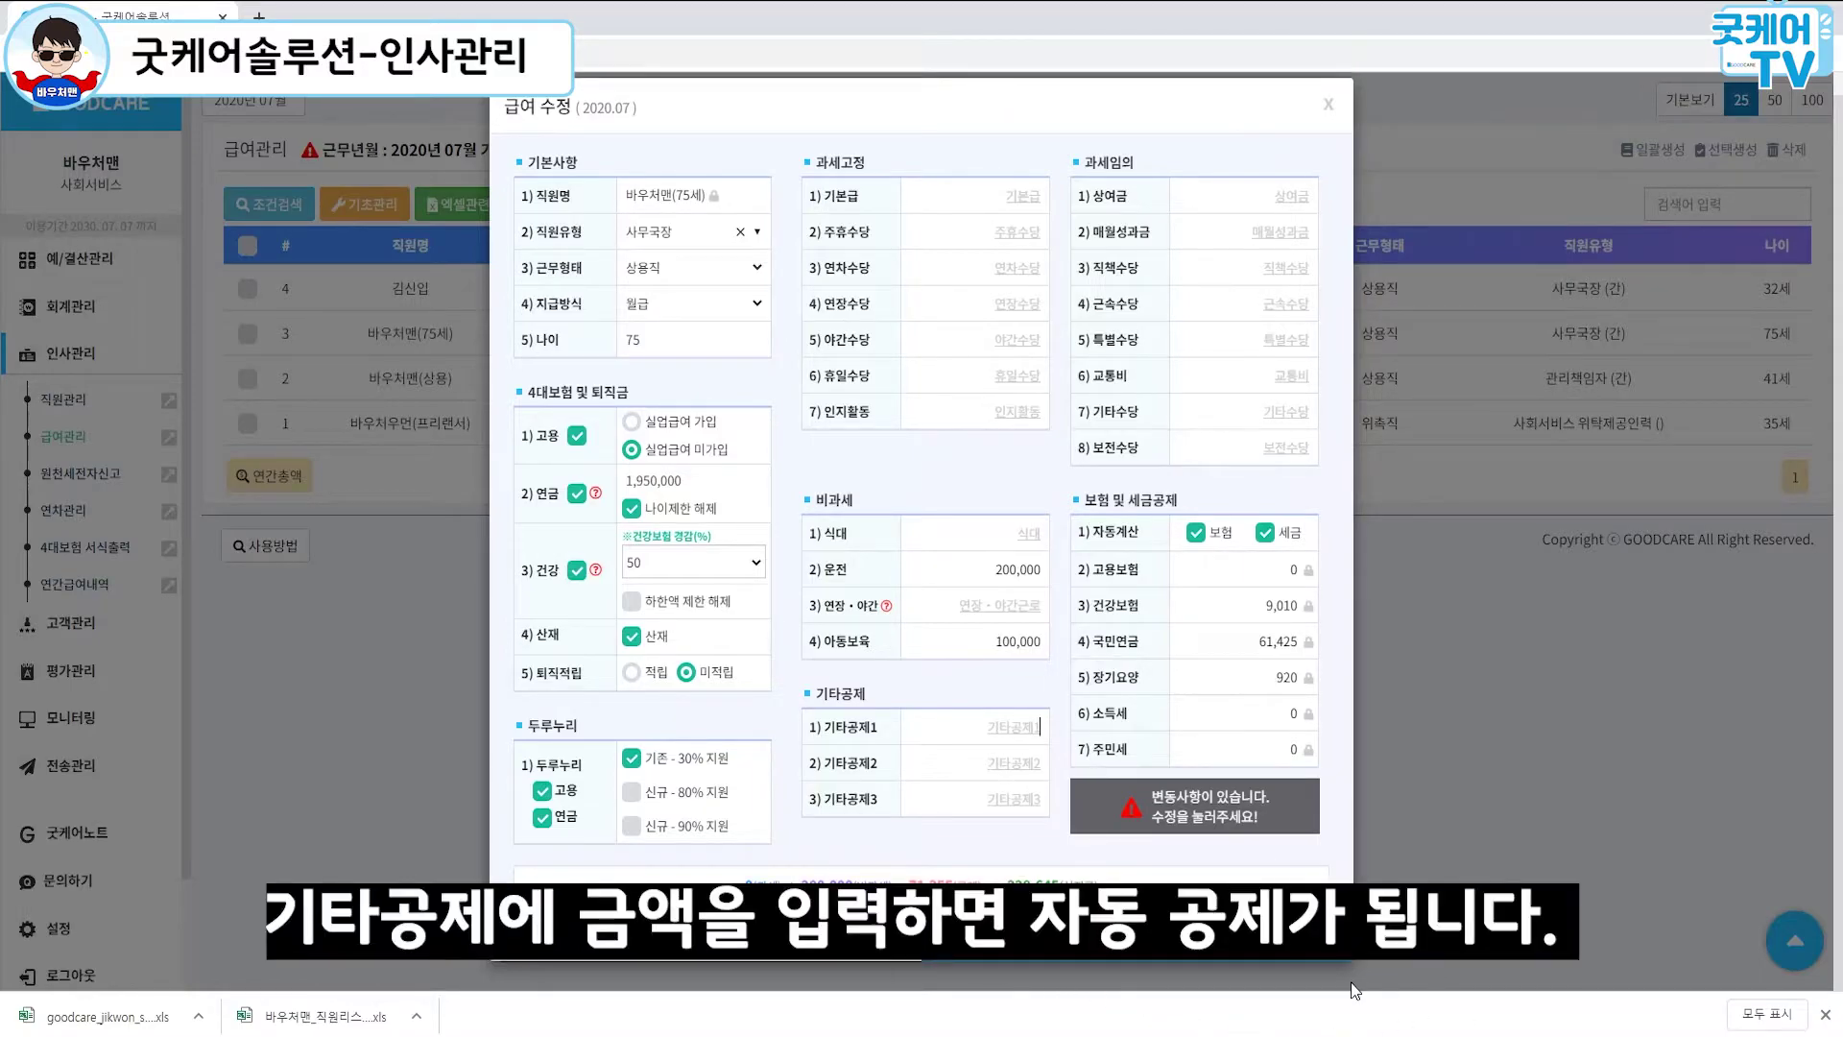
text(2500000)
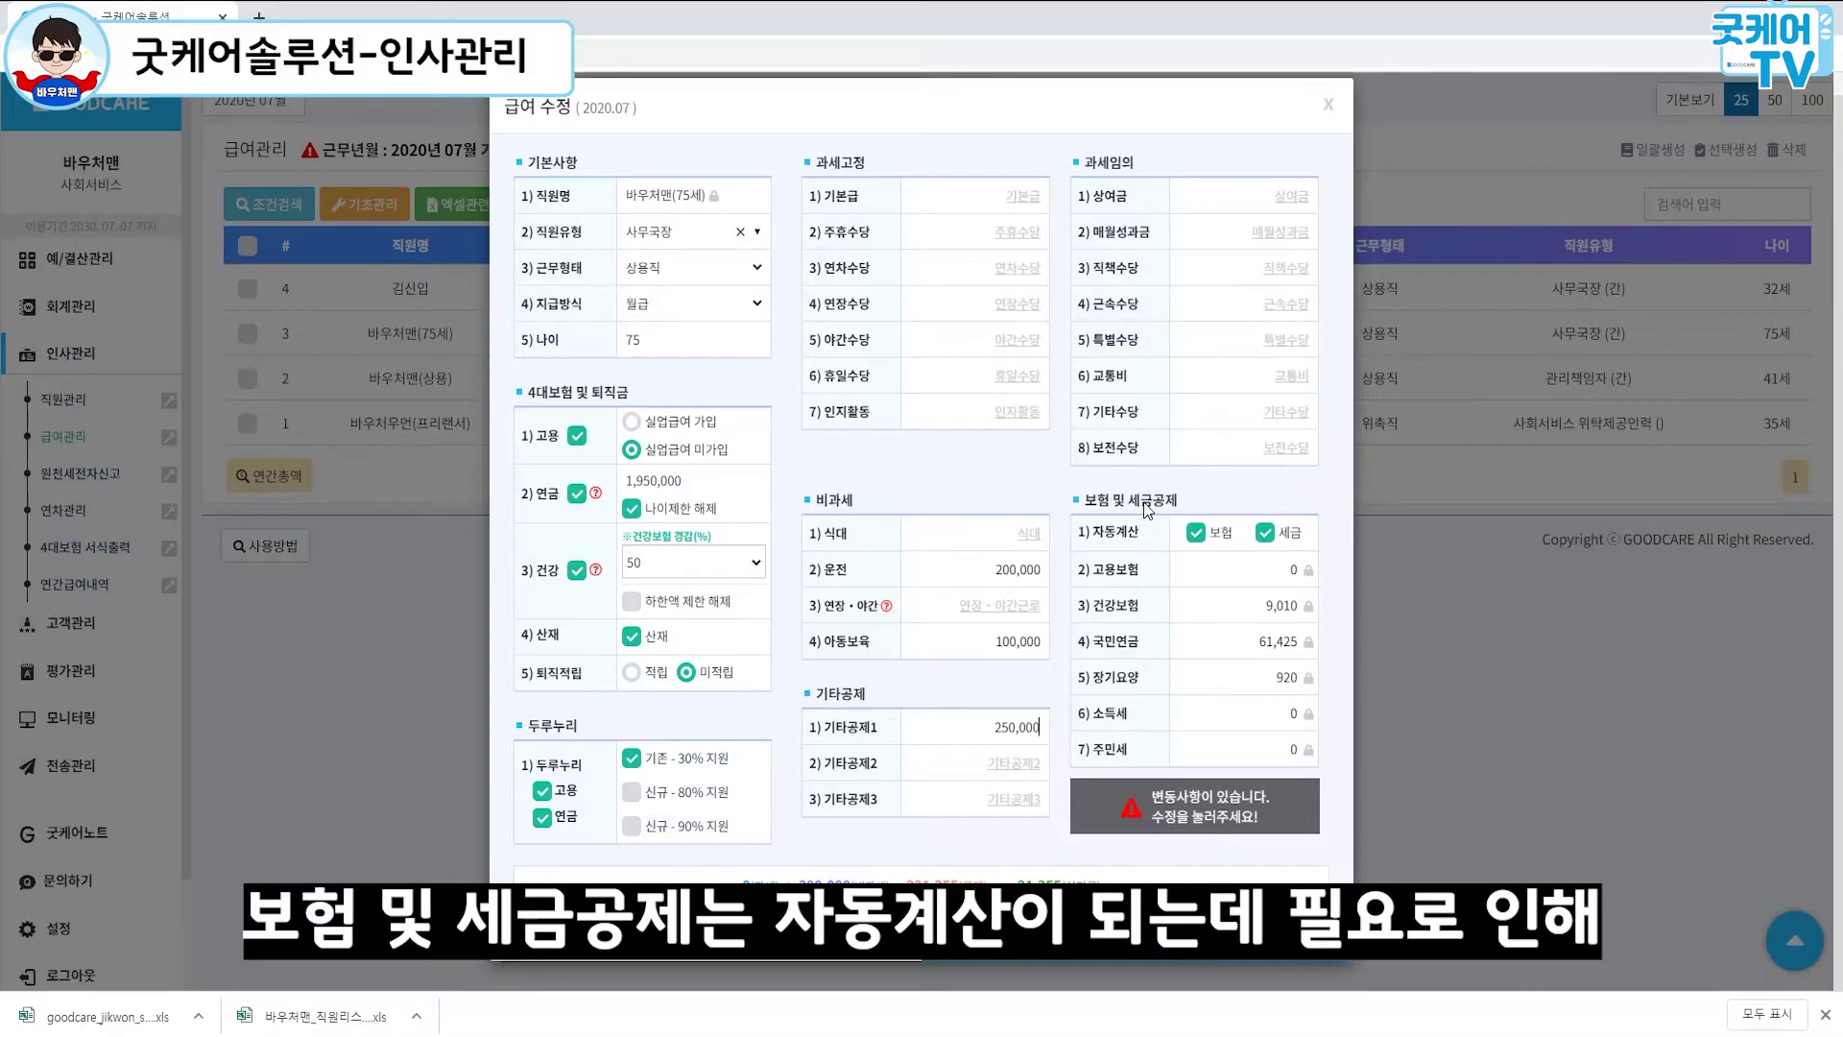
Step: Turn automatic calculation of 보험 and 세금 off and on again, then close the payroll record without saving
click(1196, 534)
click(1266, 533)
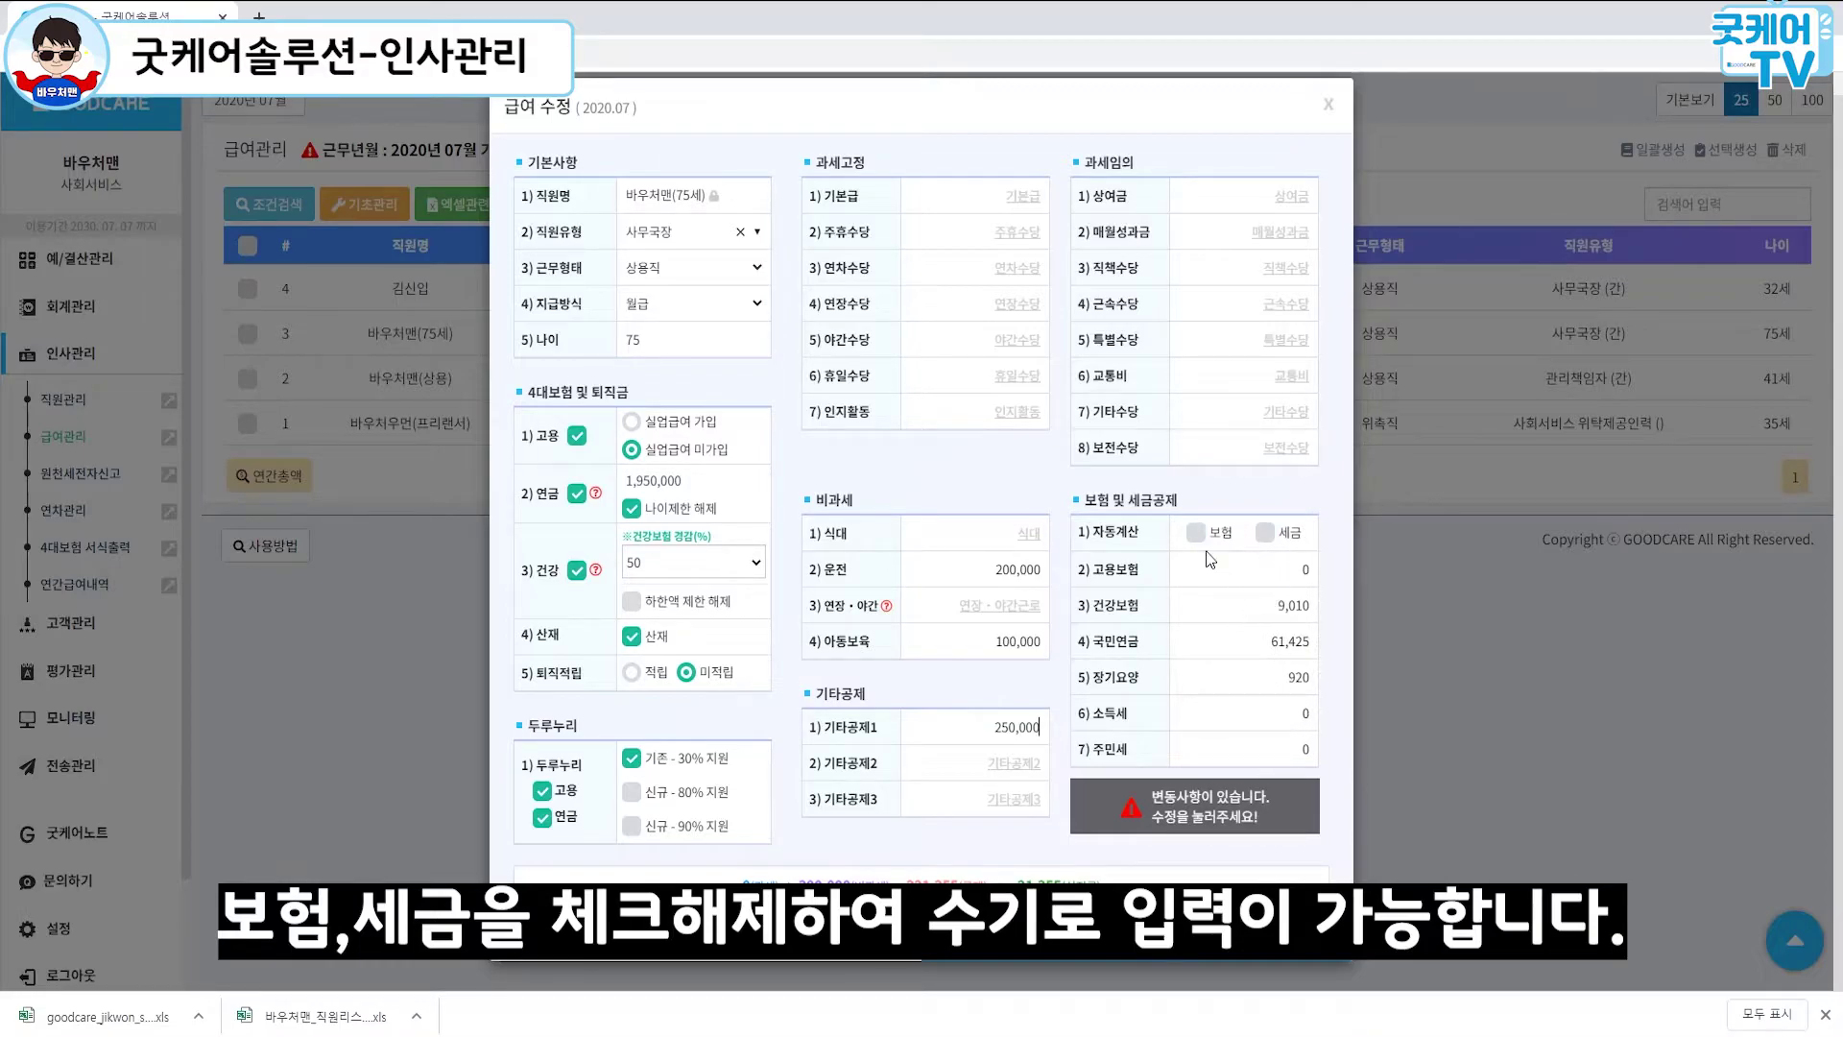
click(1196, 534)
click(1265, 534)
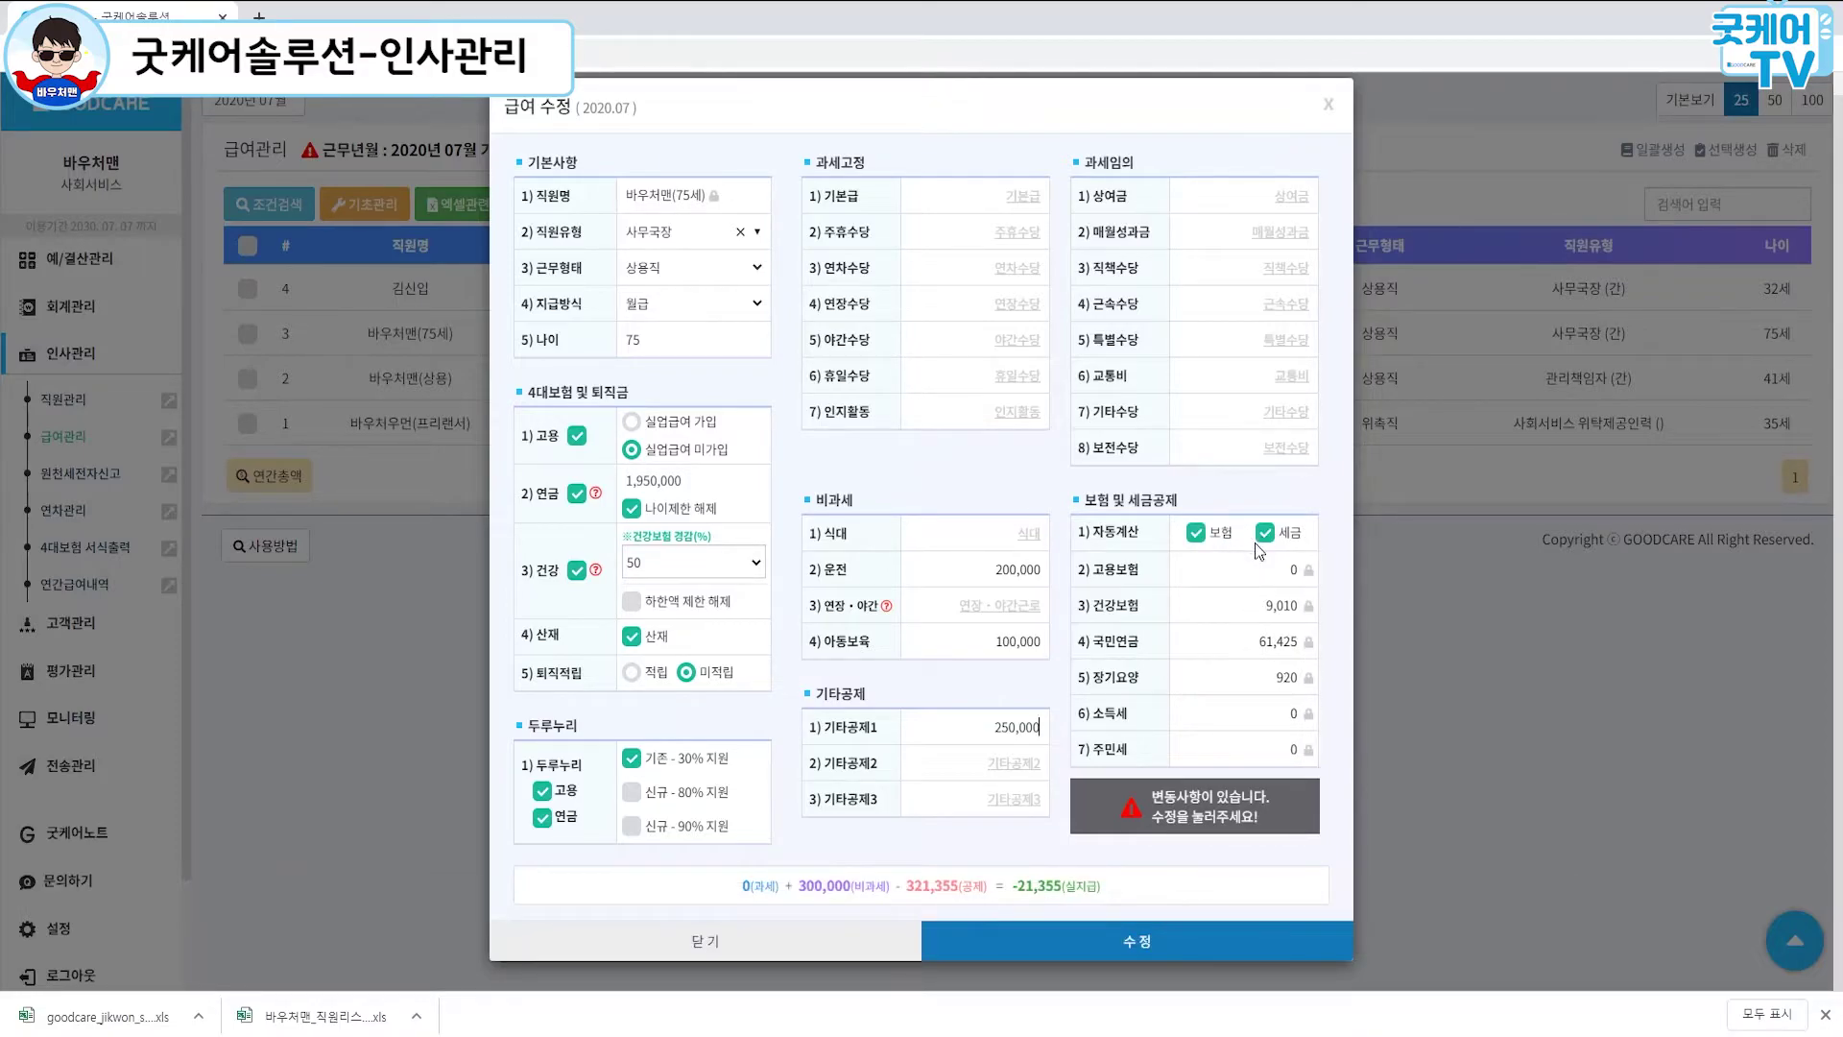
click(809, 947)
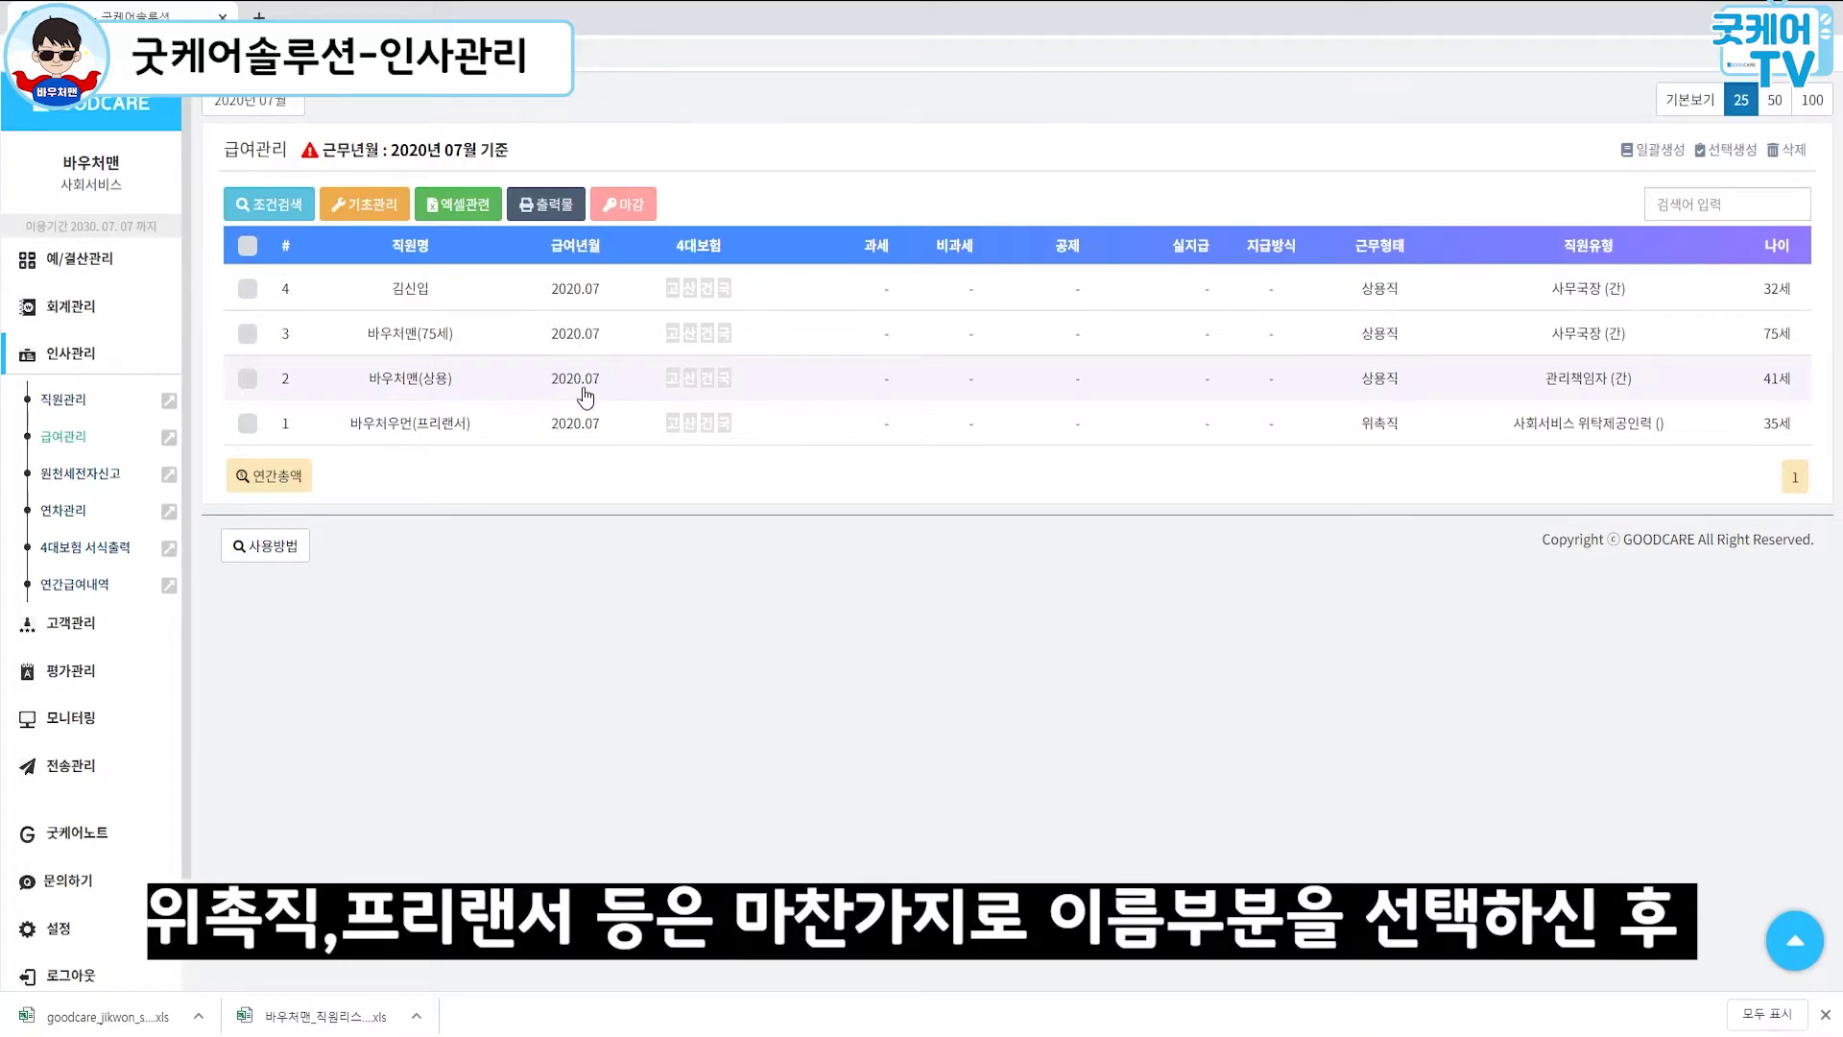
Step: Set the freelancer's (위촉직) July 2020 기본급 to 3,000,000 and save the payroll record
click(579, 423)
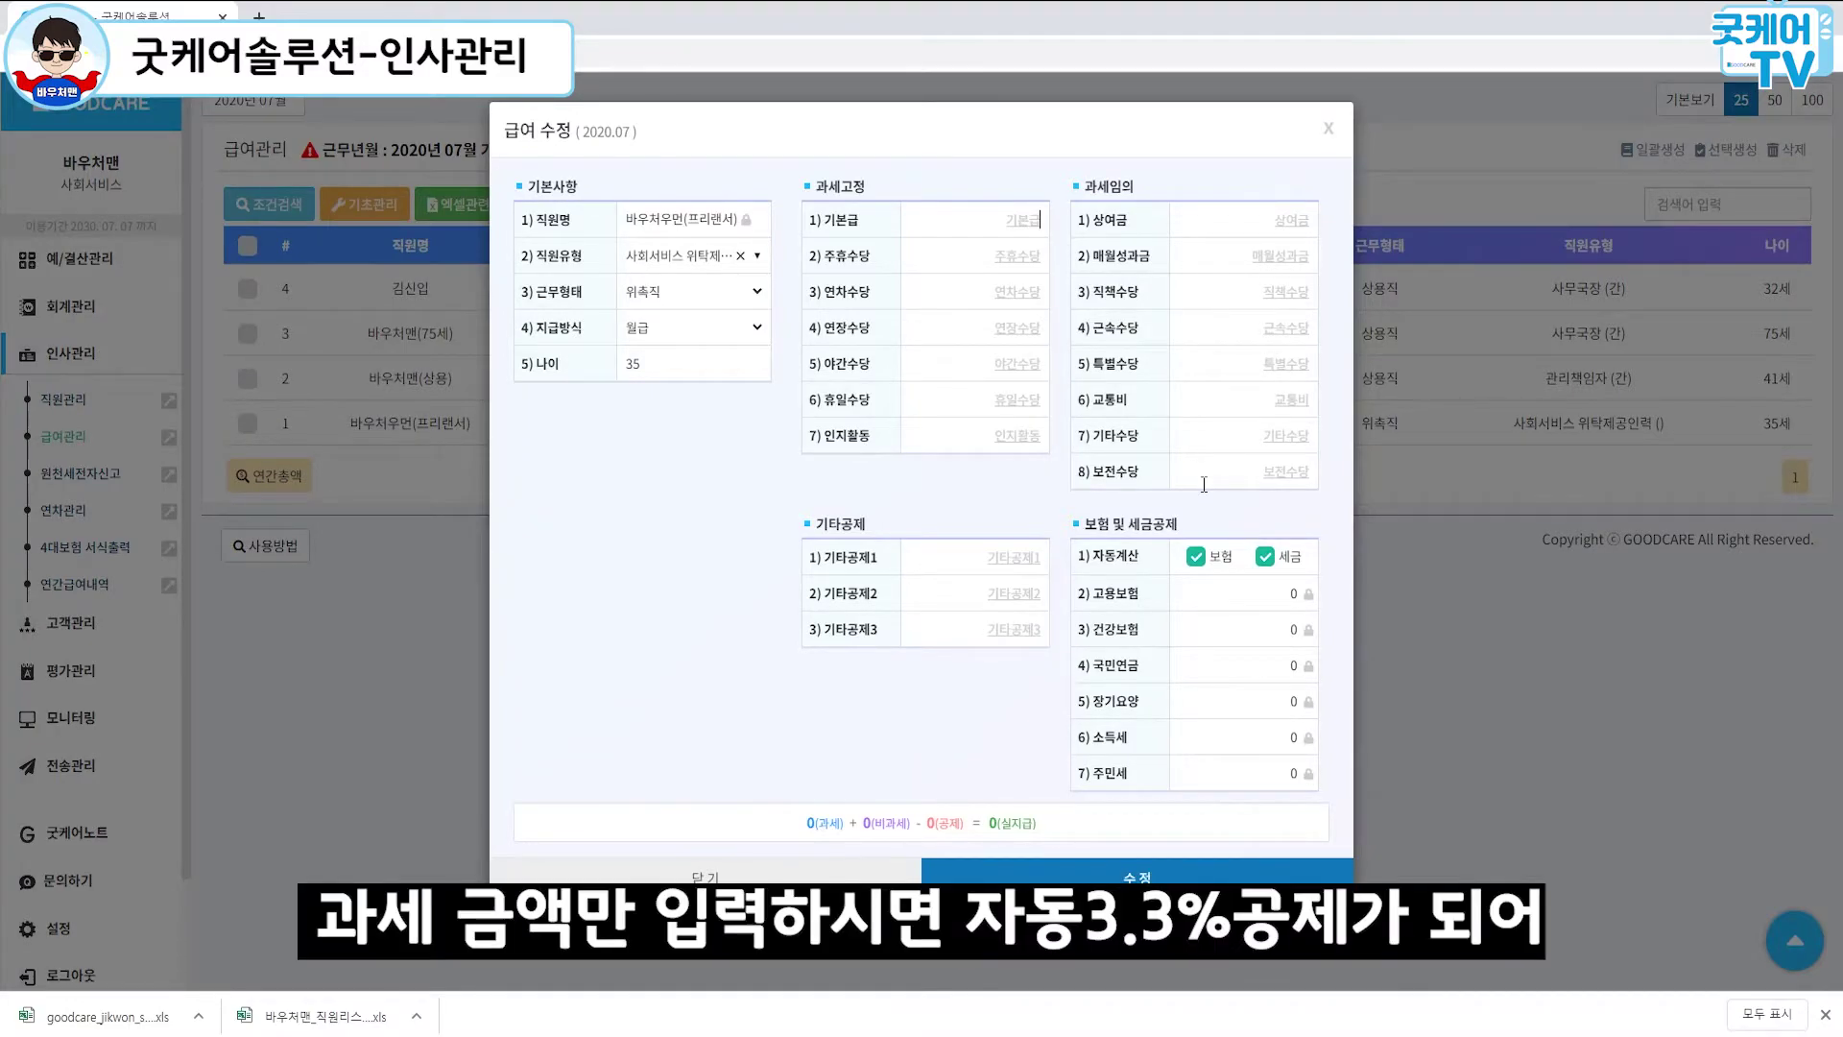
text(3000000)
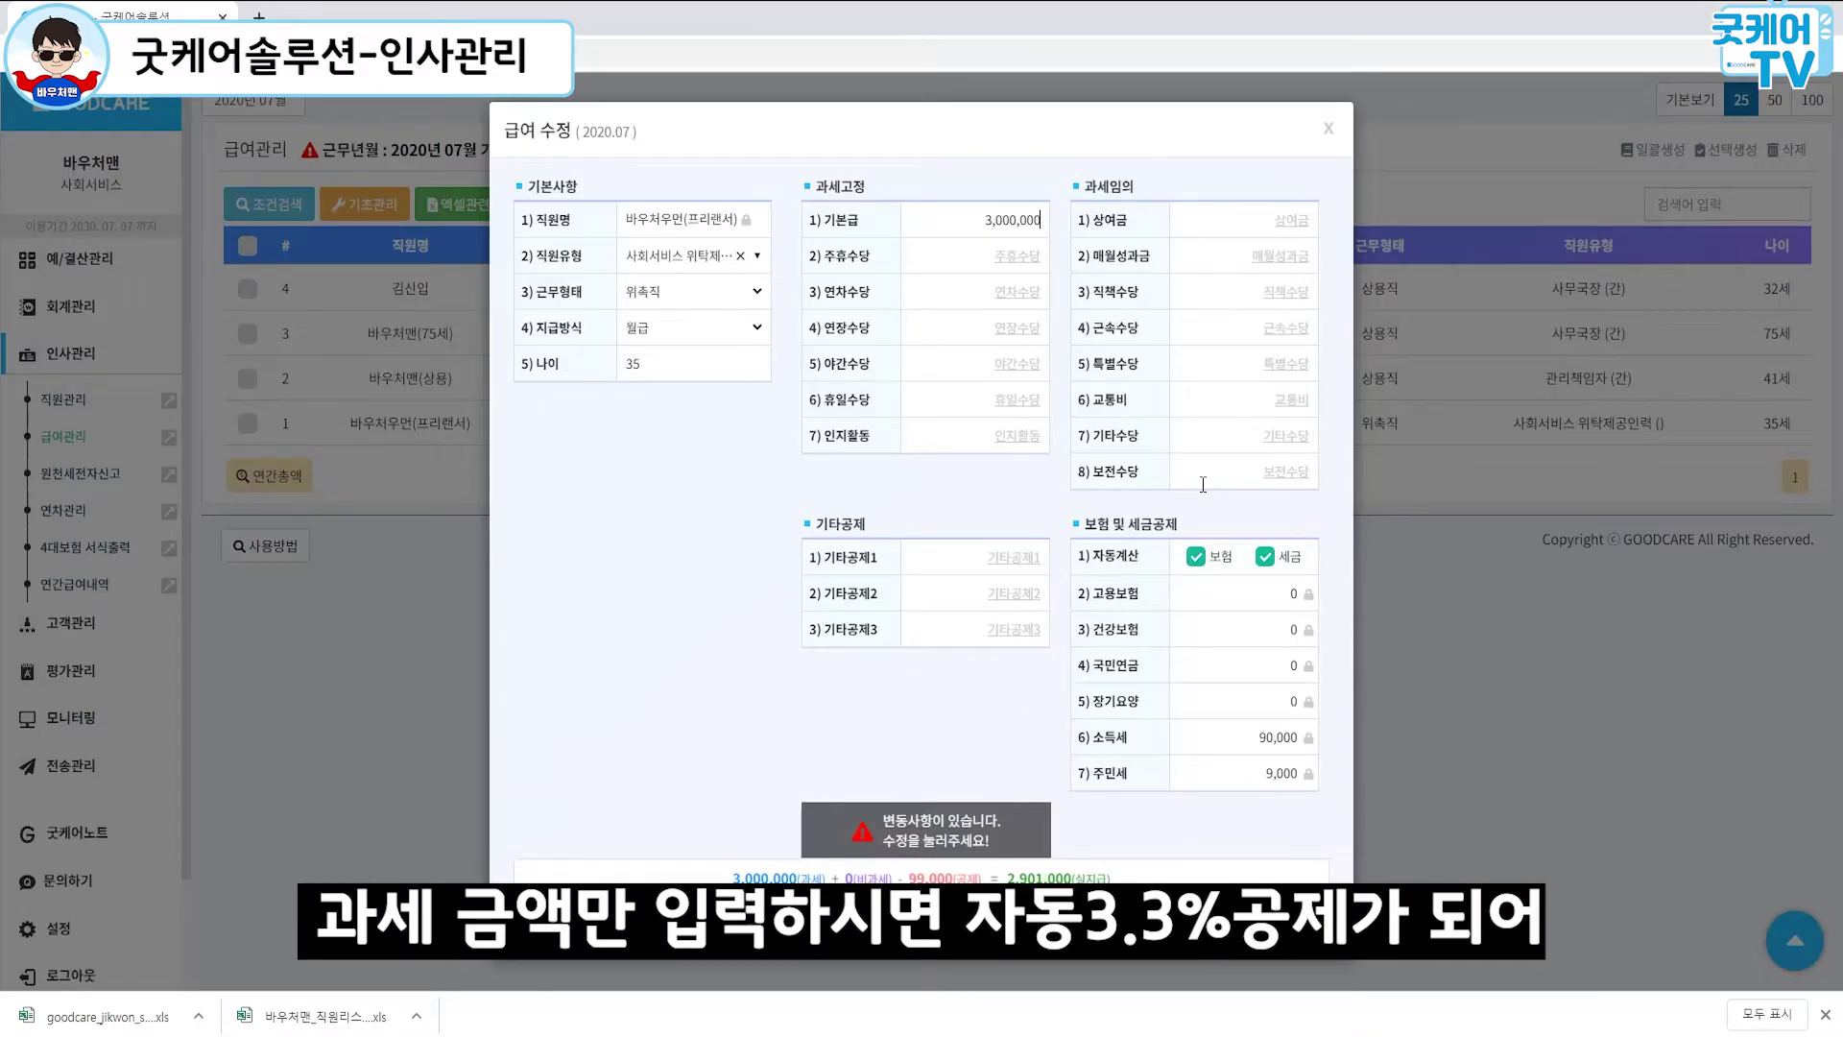
click(1157, 931)
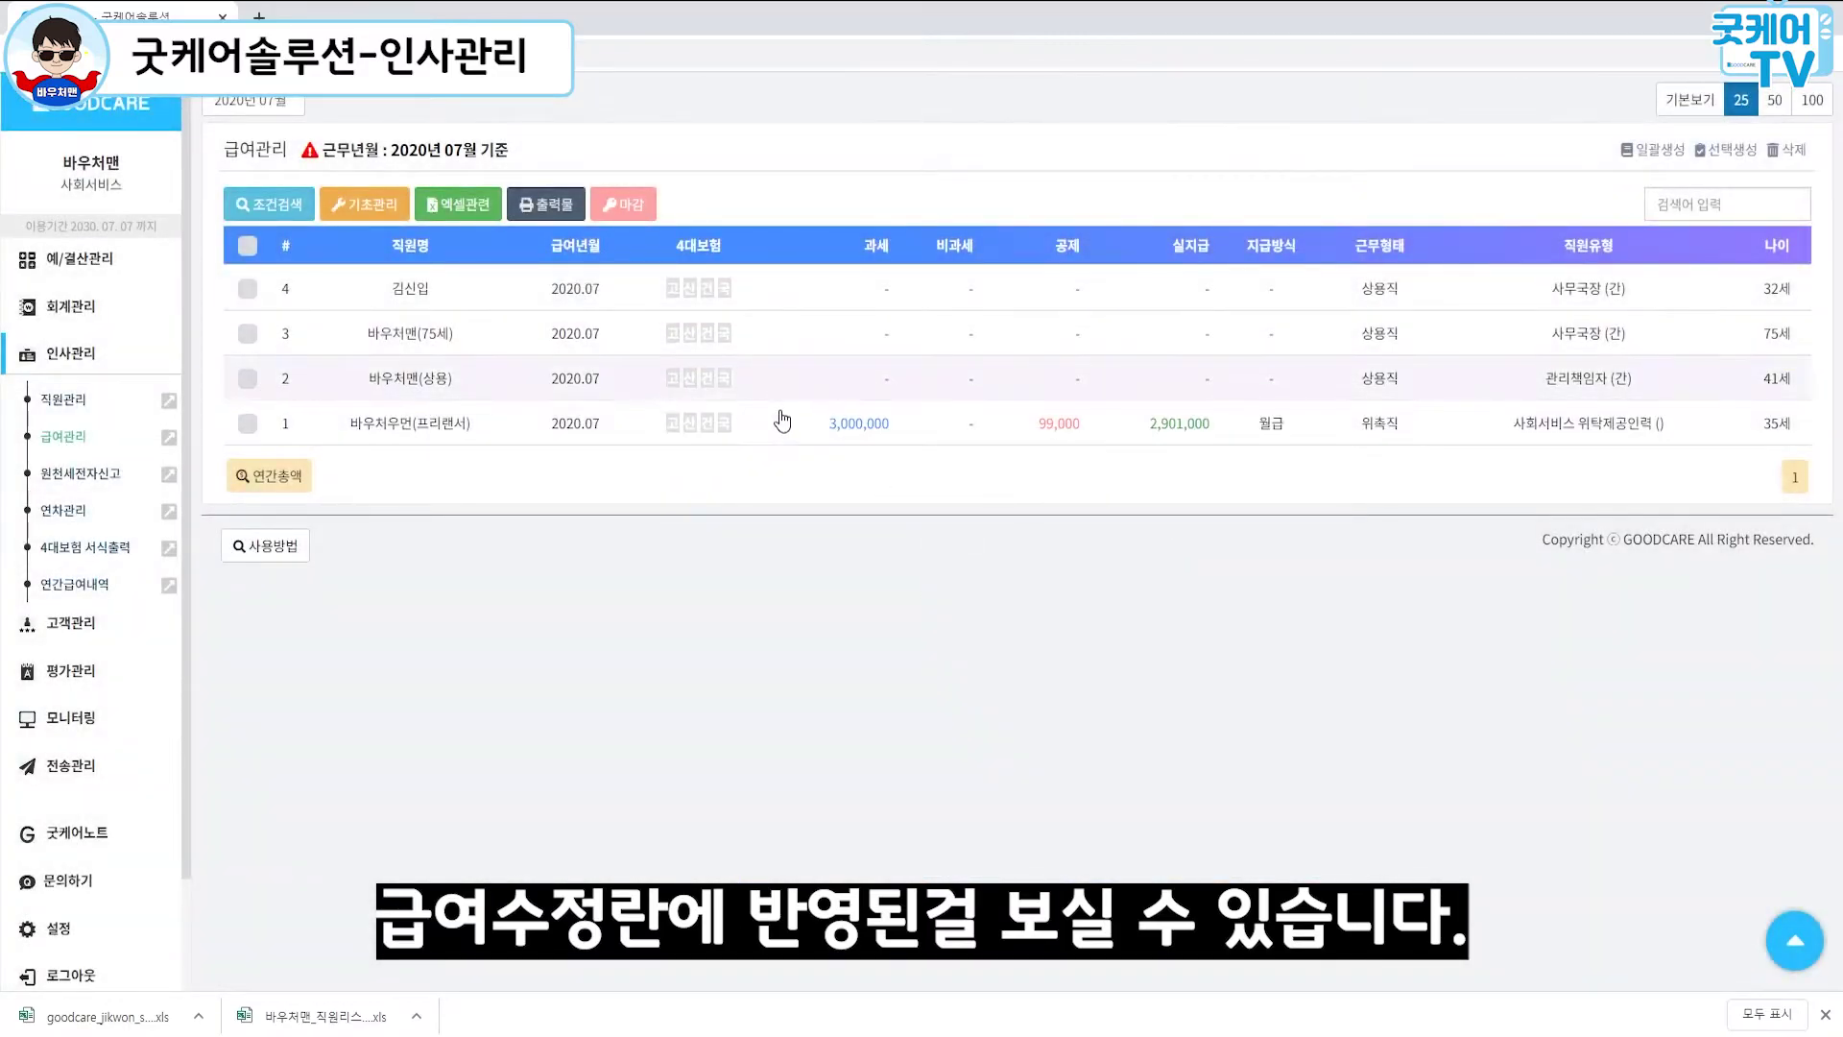
Step: Enter 기본급 1,950,000, 식대 100,000 and 운전 200,000 in the 75-year-old employee's payroll record and save it
click(650, 334)
click(1018, 230)
text(1950000)
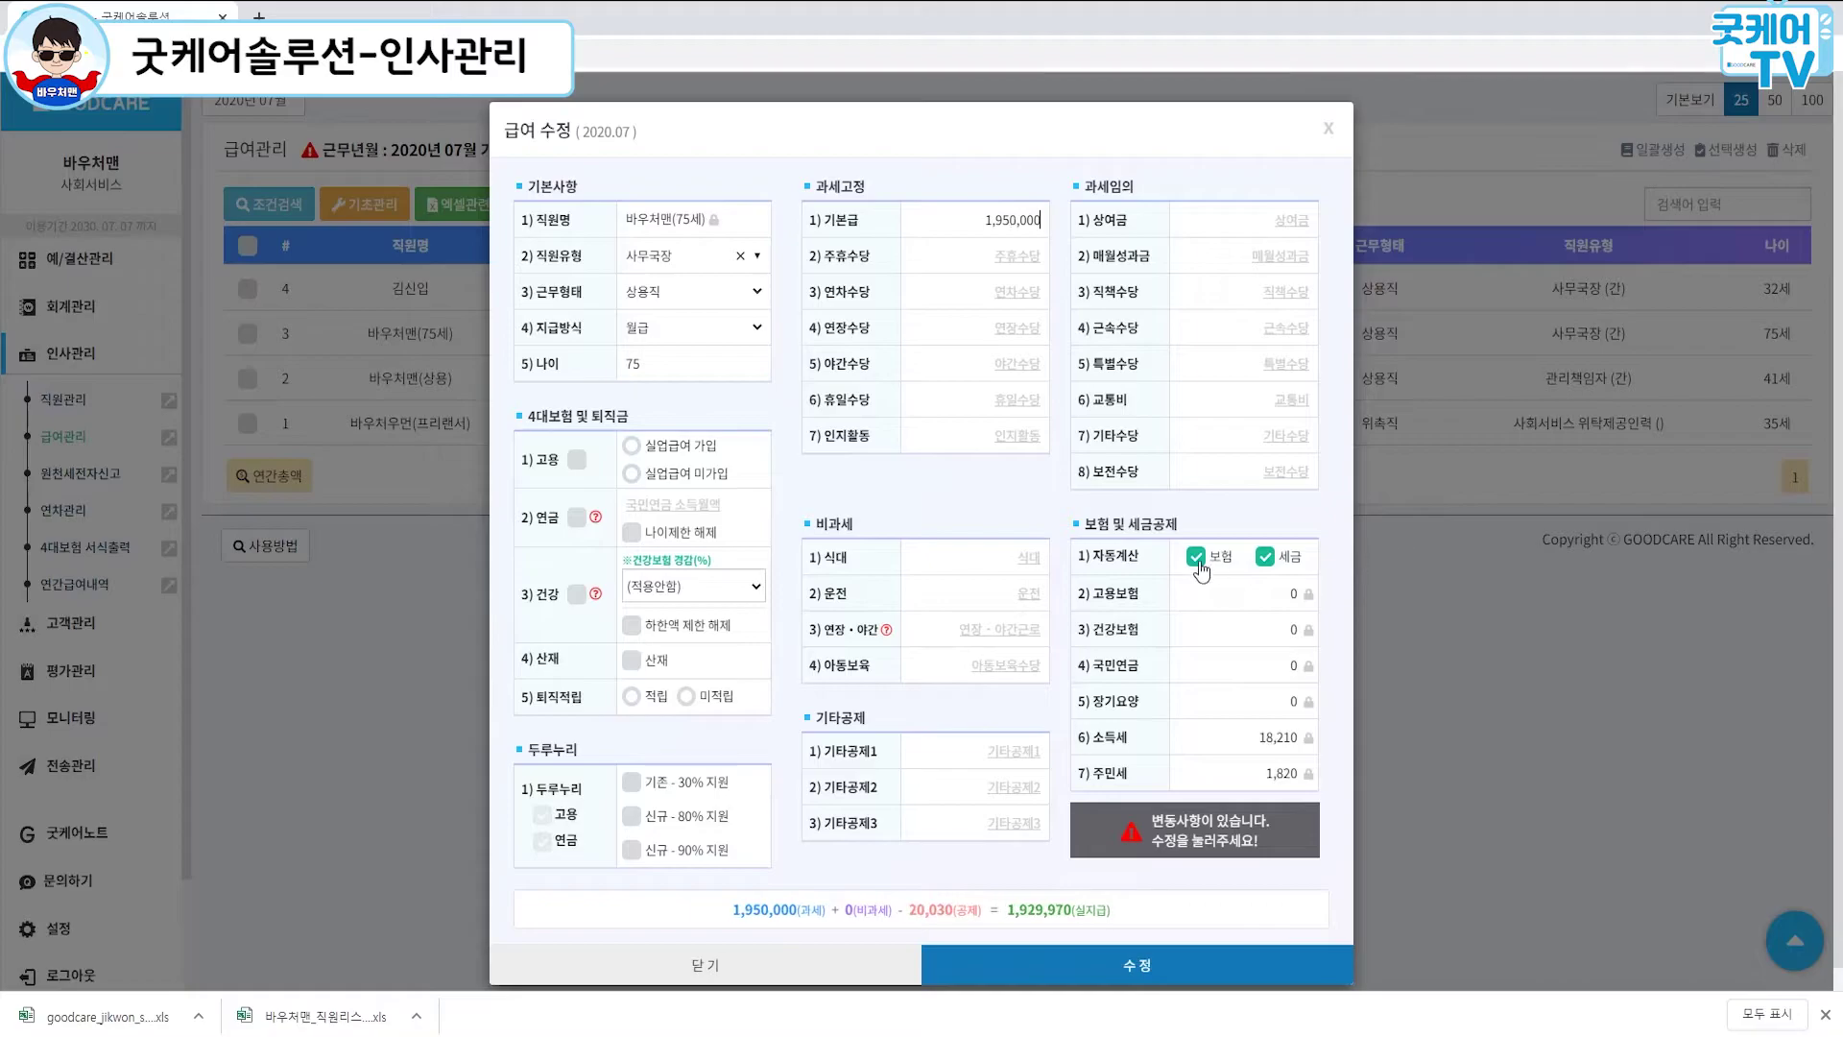
click(1033, 556)
text(100,000)
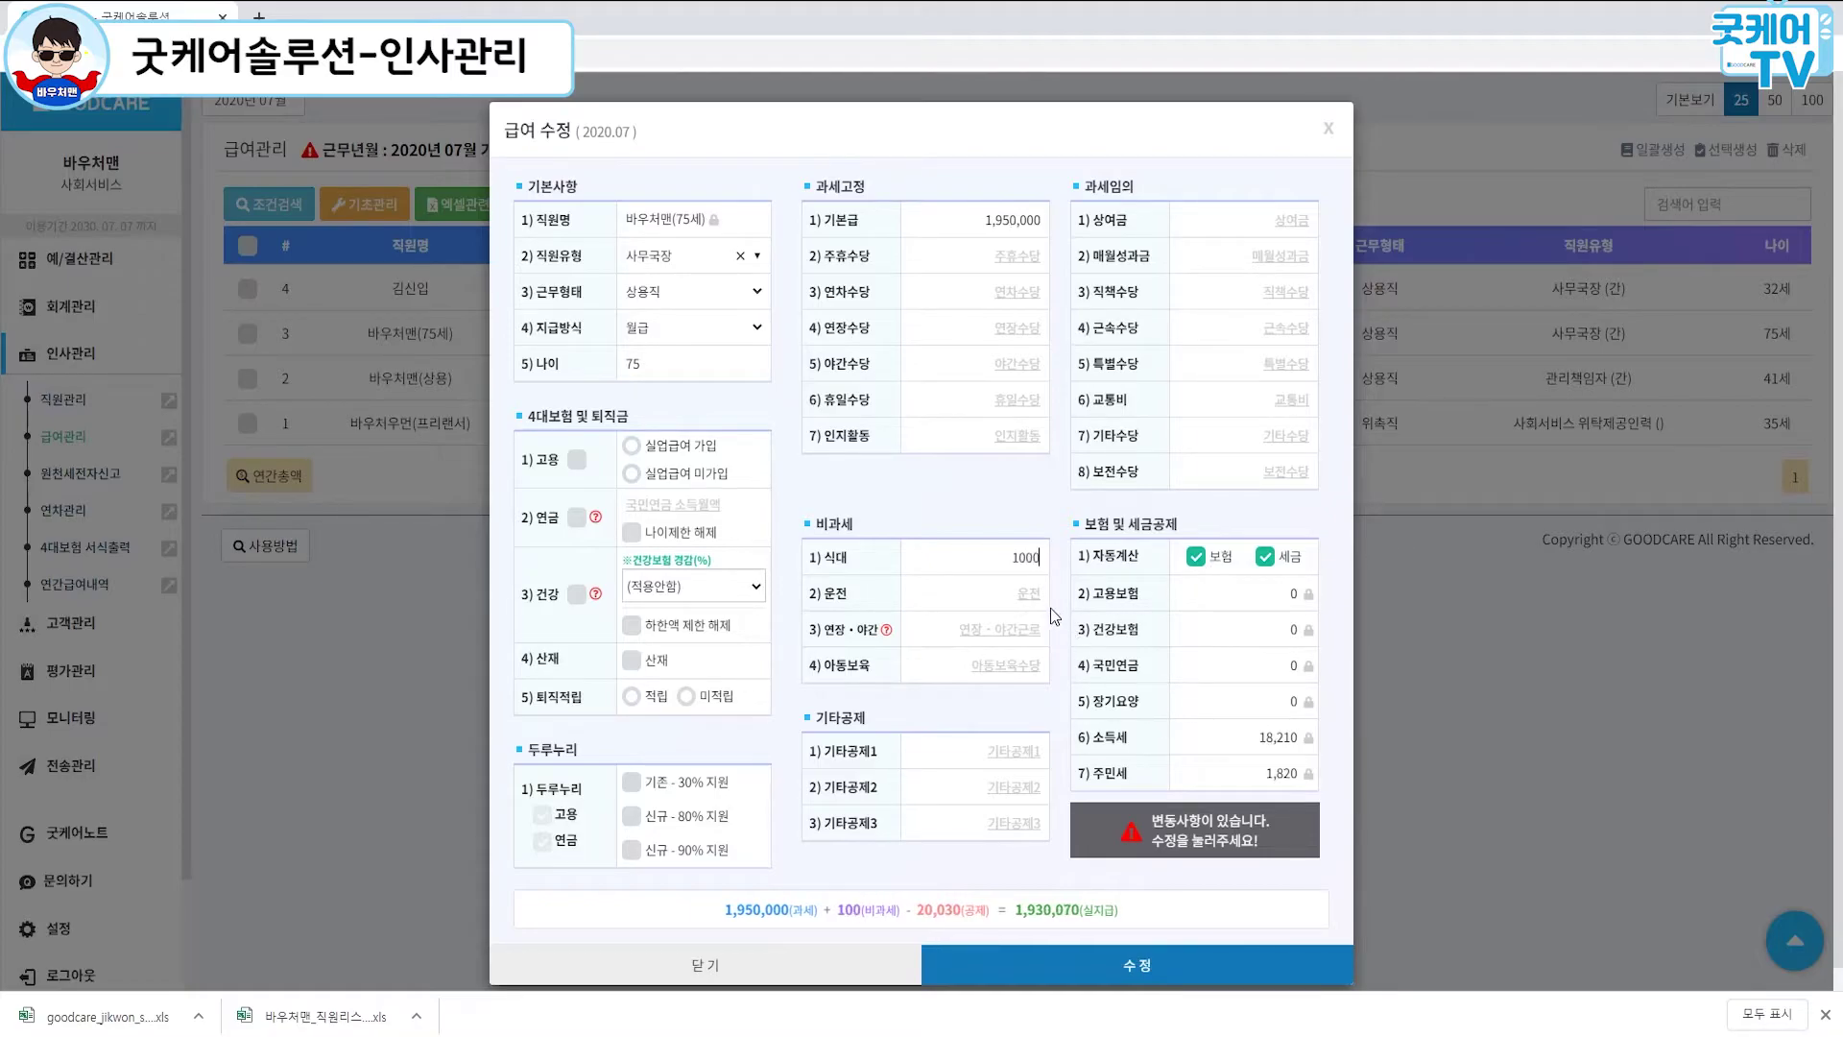
key(Tab)
text(200,000)
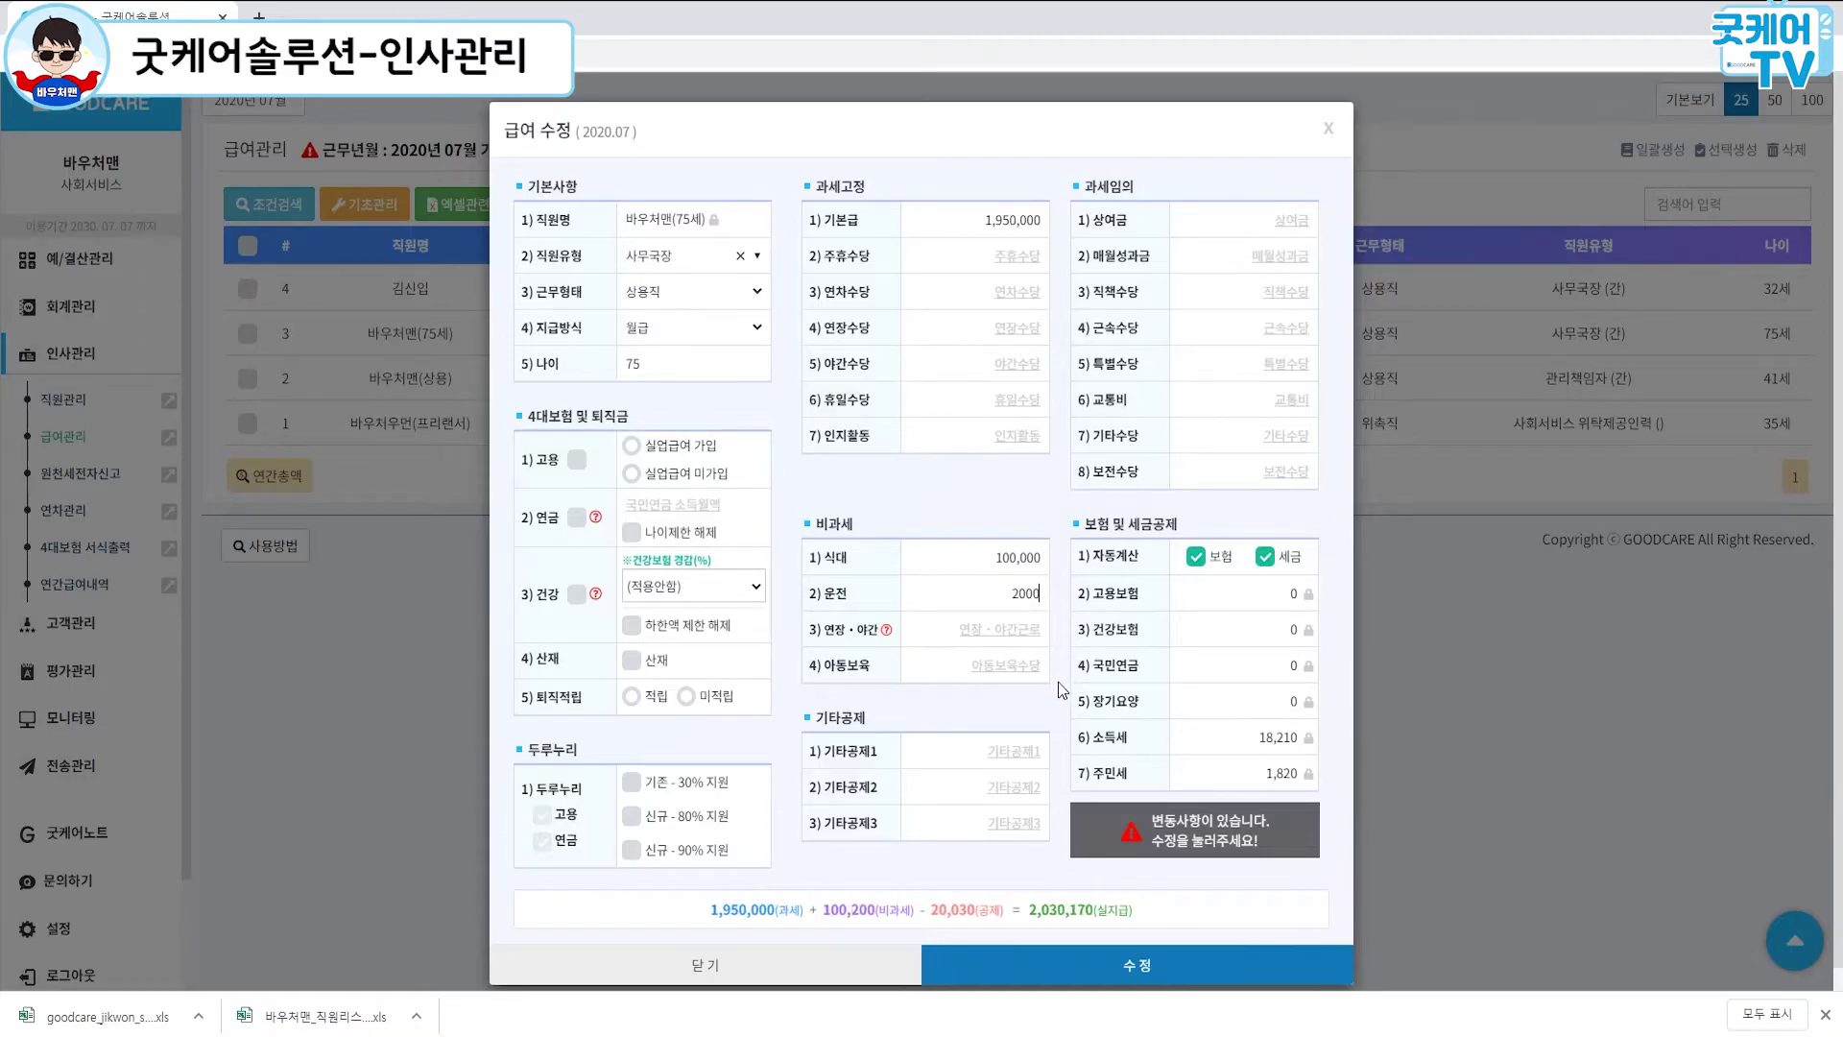
click(1116, 965)
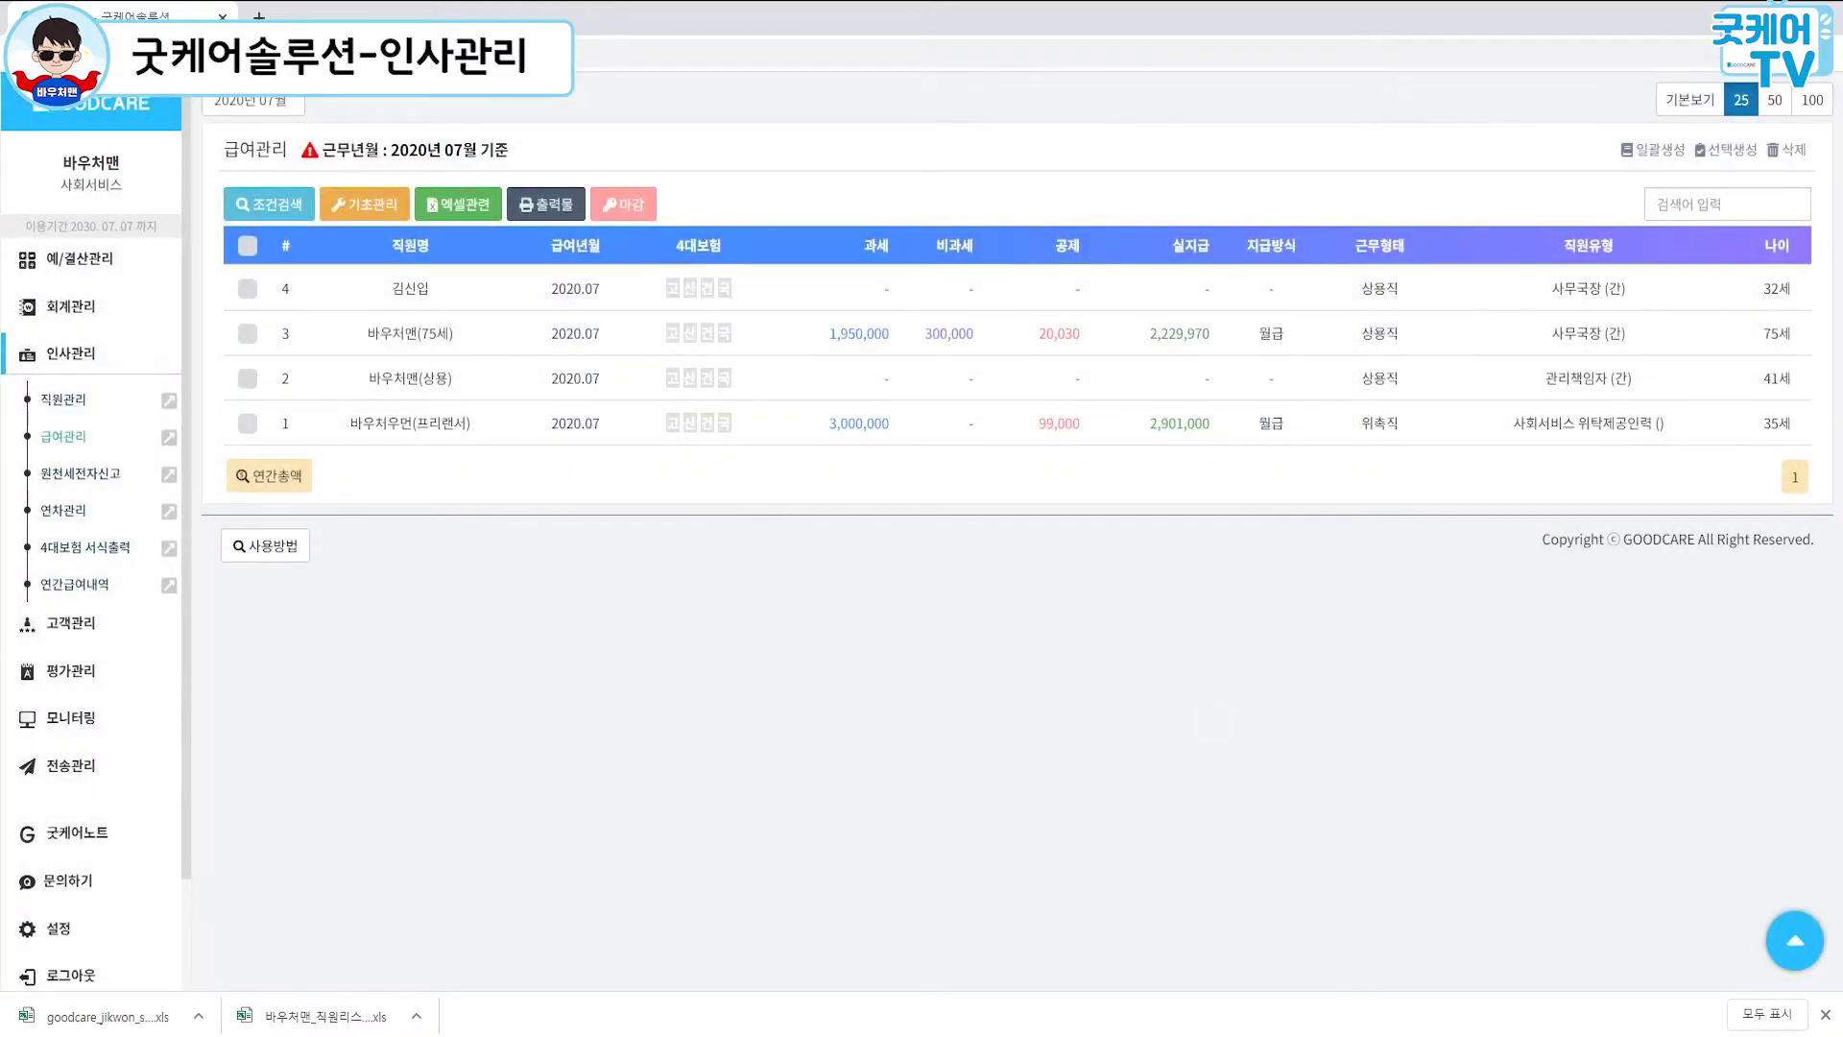
Step: Set 지급방식 to 시급 in the 관리책임자 employee's payroll record and open its 시급산정 calculator
click(939, 432)
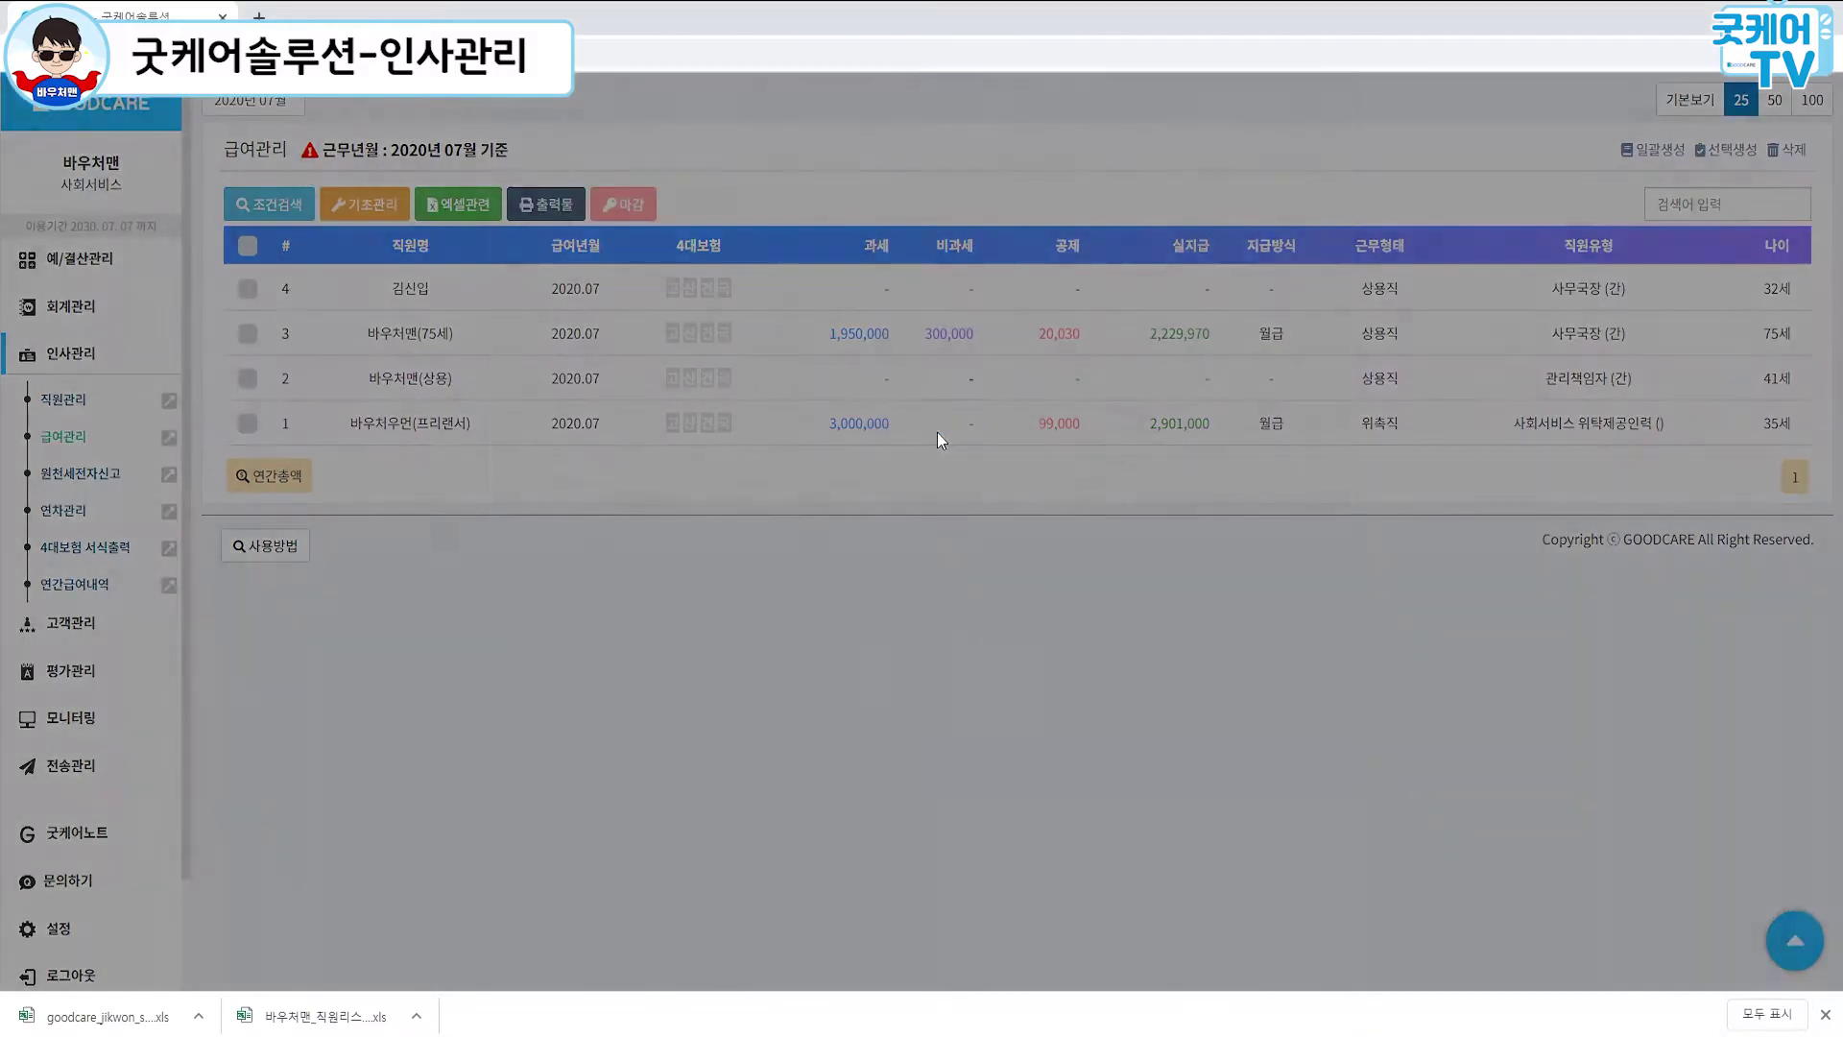
click(693, 328)
click(684, 377)
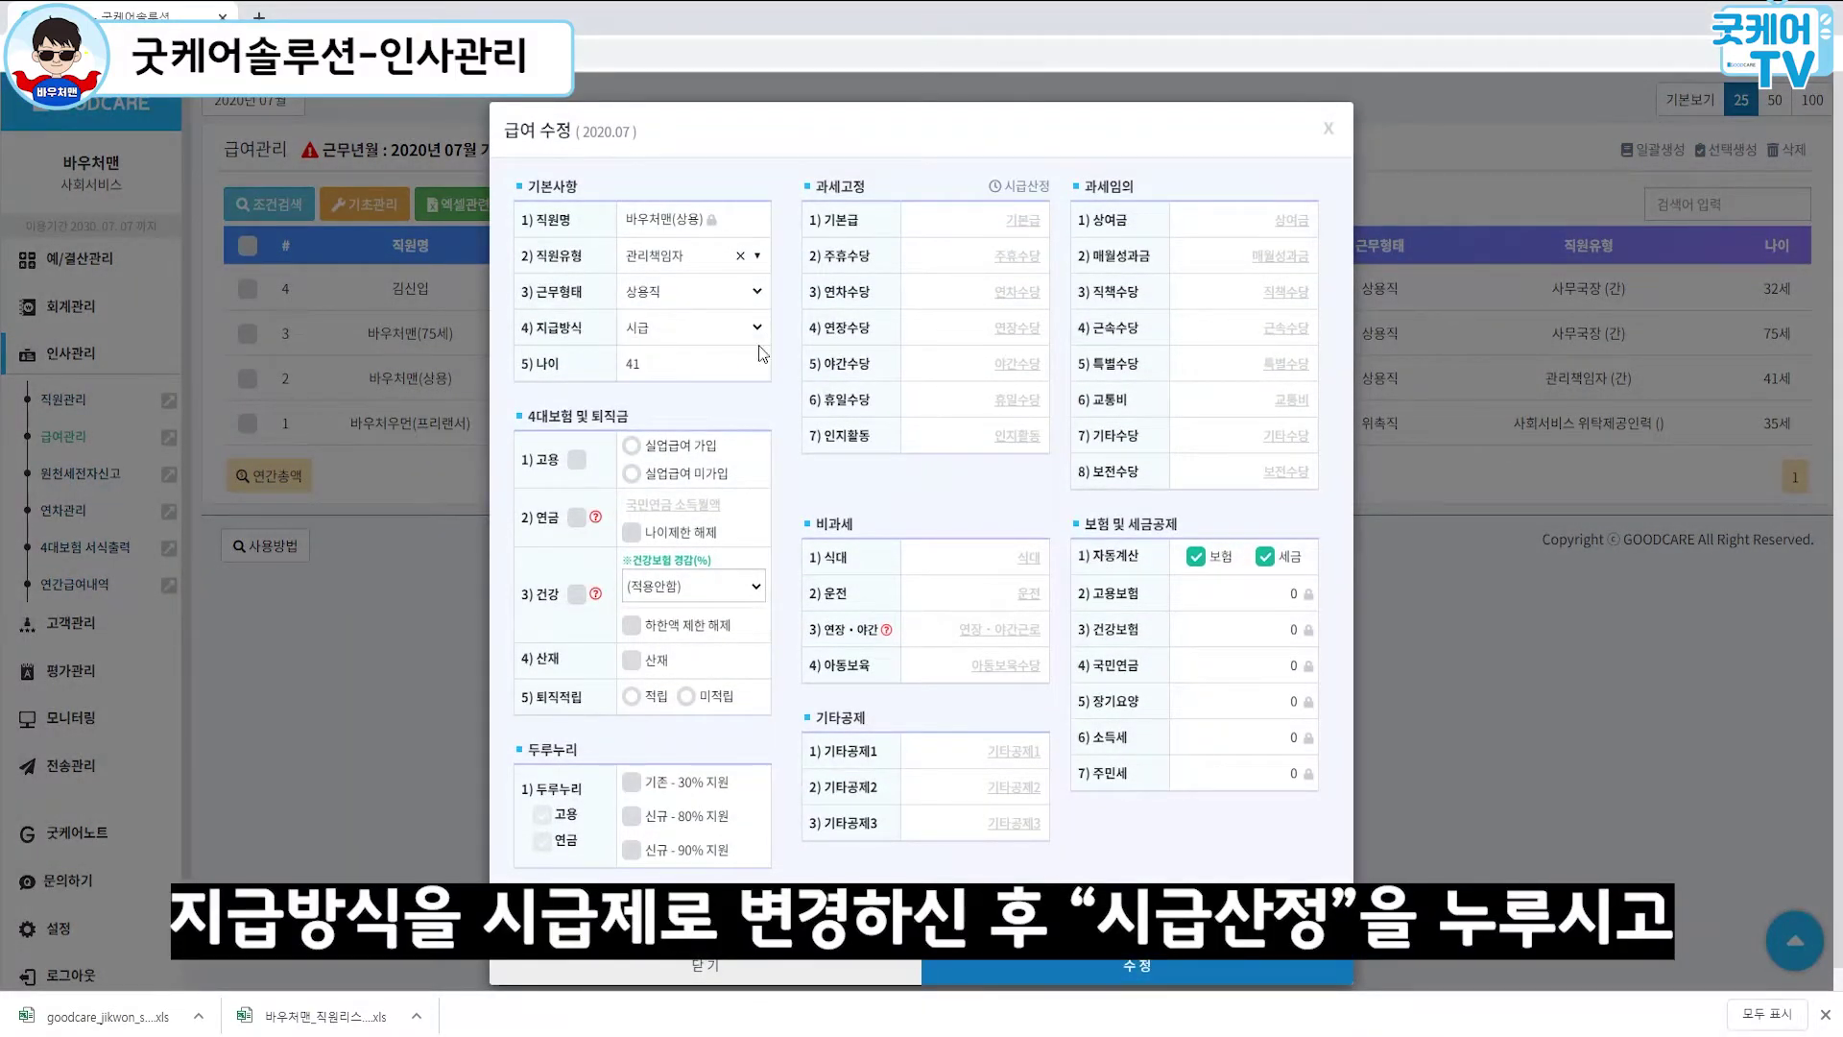
click(1027, 191)
Step: Fill in the hourly wage entry with 시급구분 선생님, 근무시간 120 and 시급액 11,000
click(752, 217)
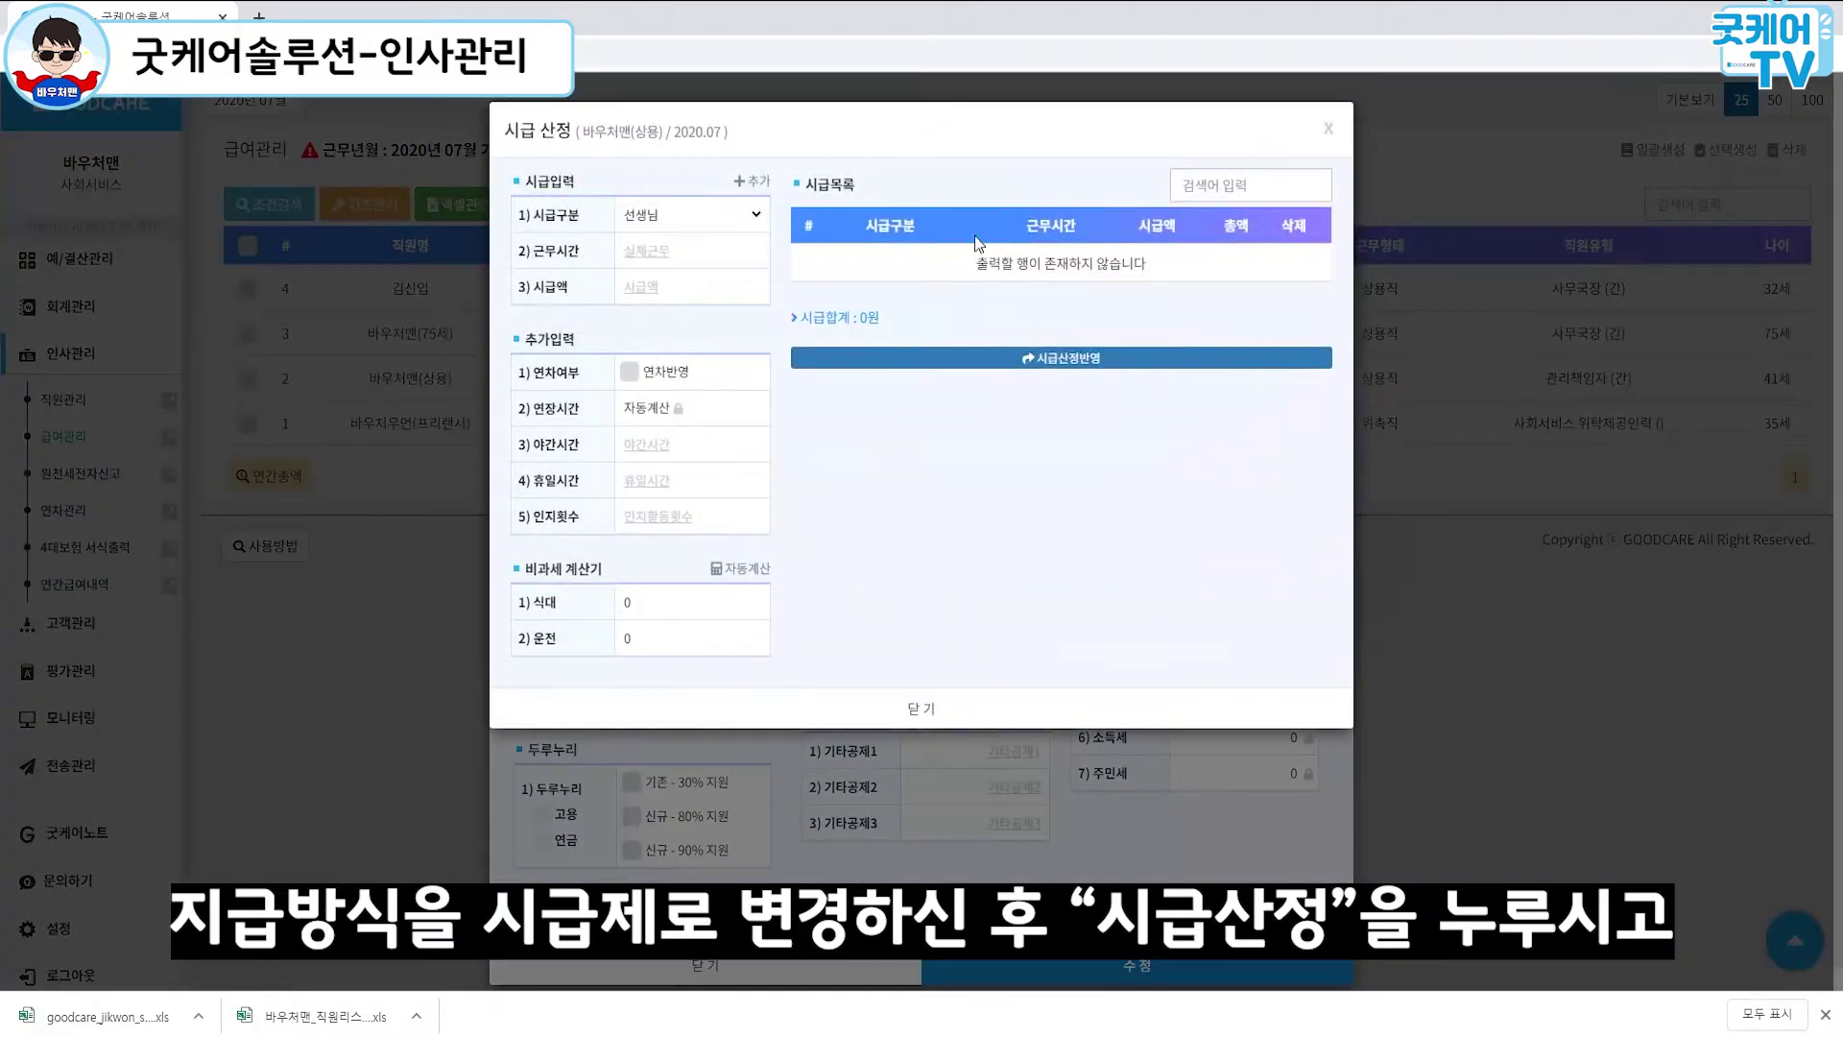
click(752, 221)
click(699, 249)
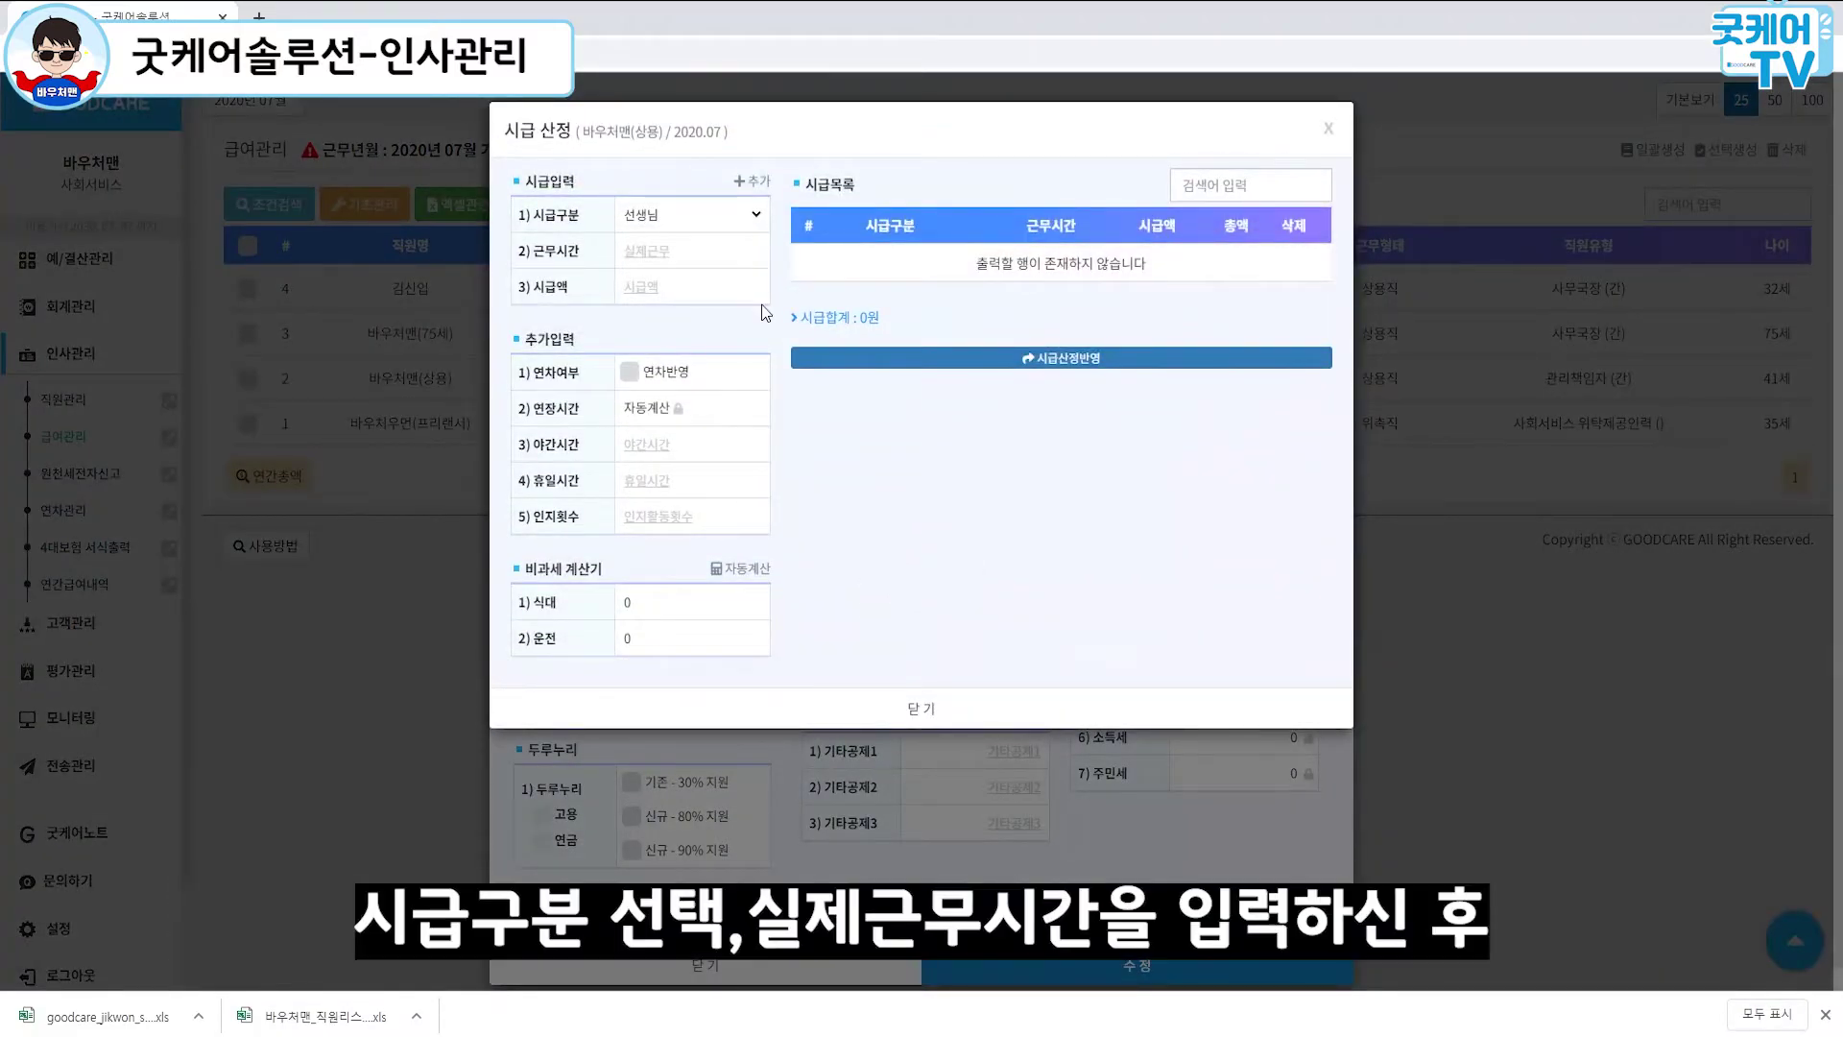
text(120)
text(1)
text(1000)
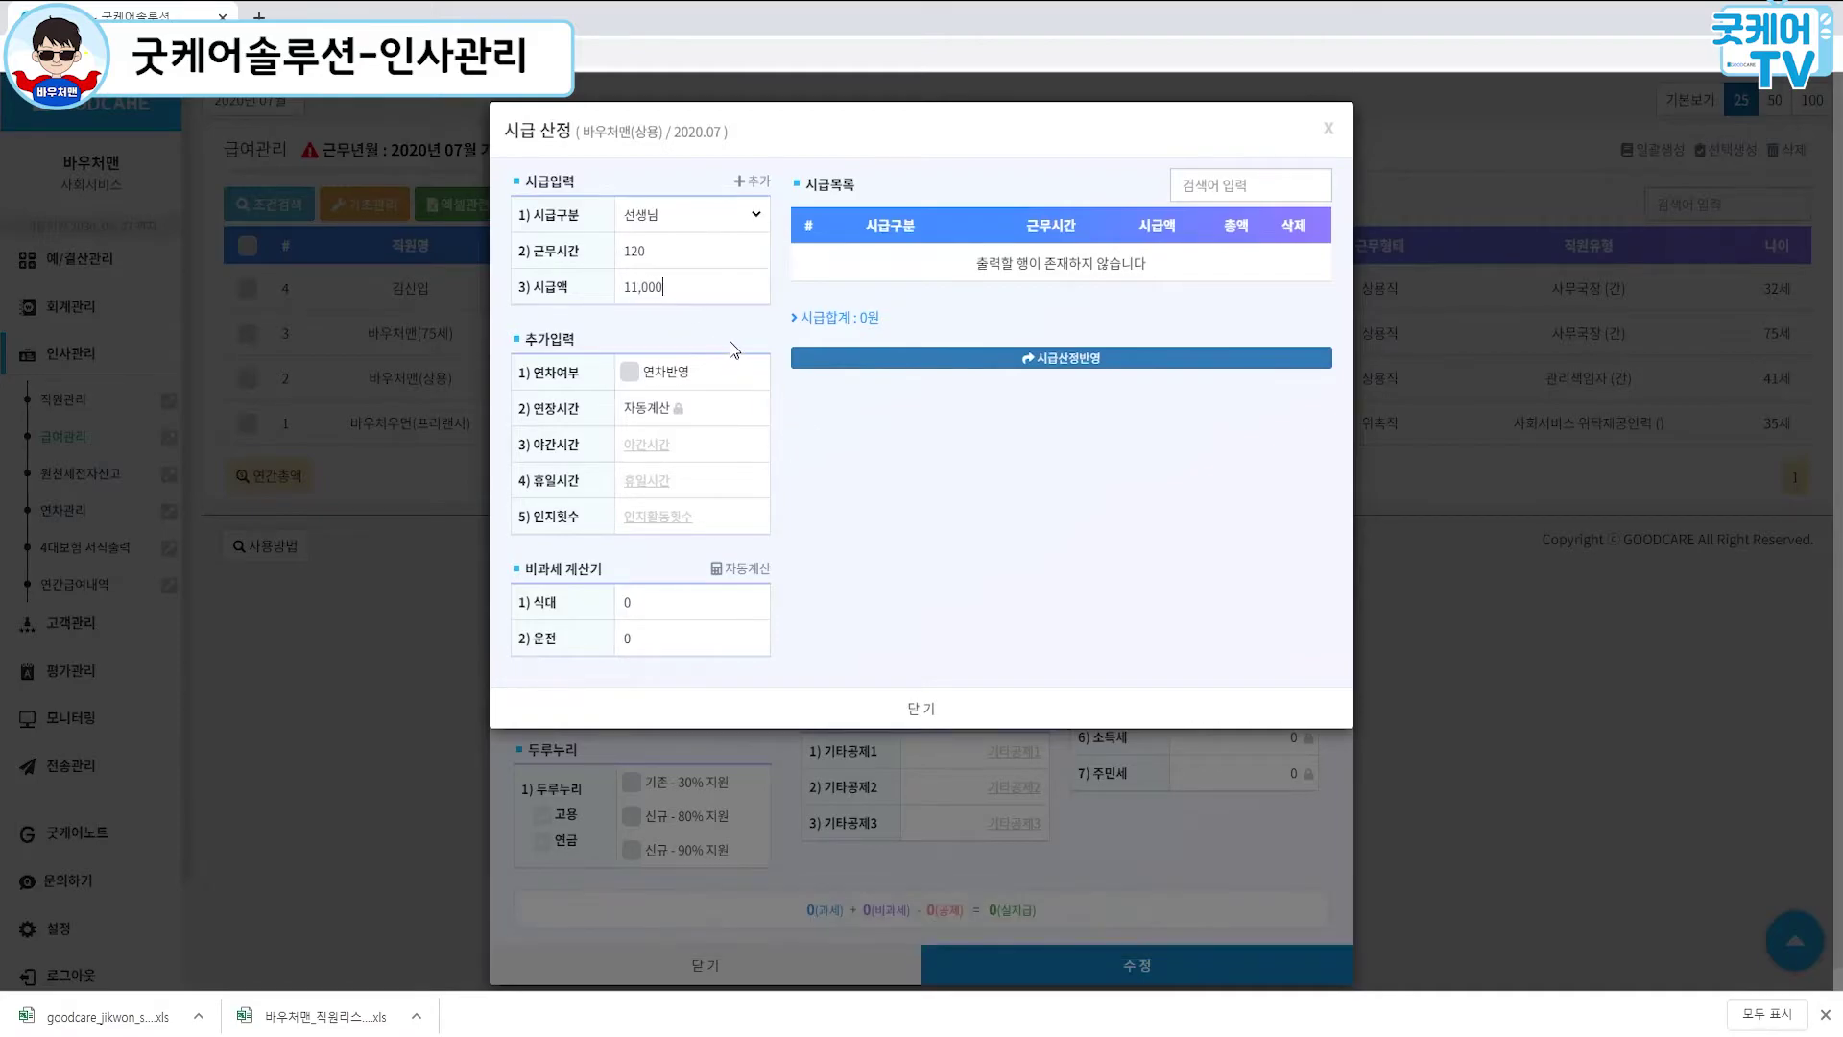
Step: Turn on 연차반영, add the hourly wage entry to the 시급목록, and auto-calculate the 비과세 amounts
click(630, 374)
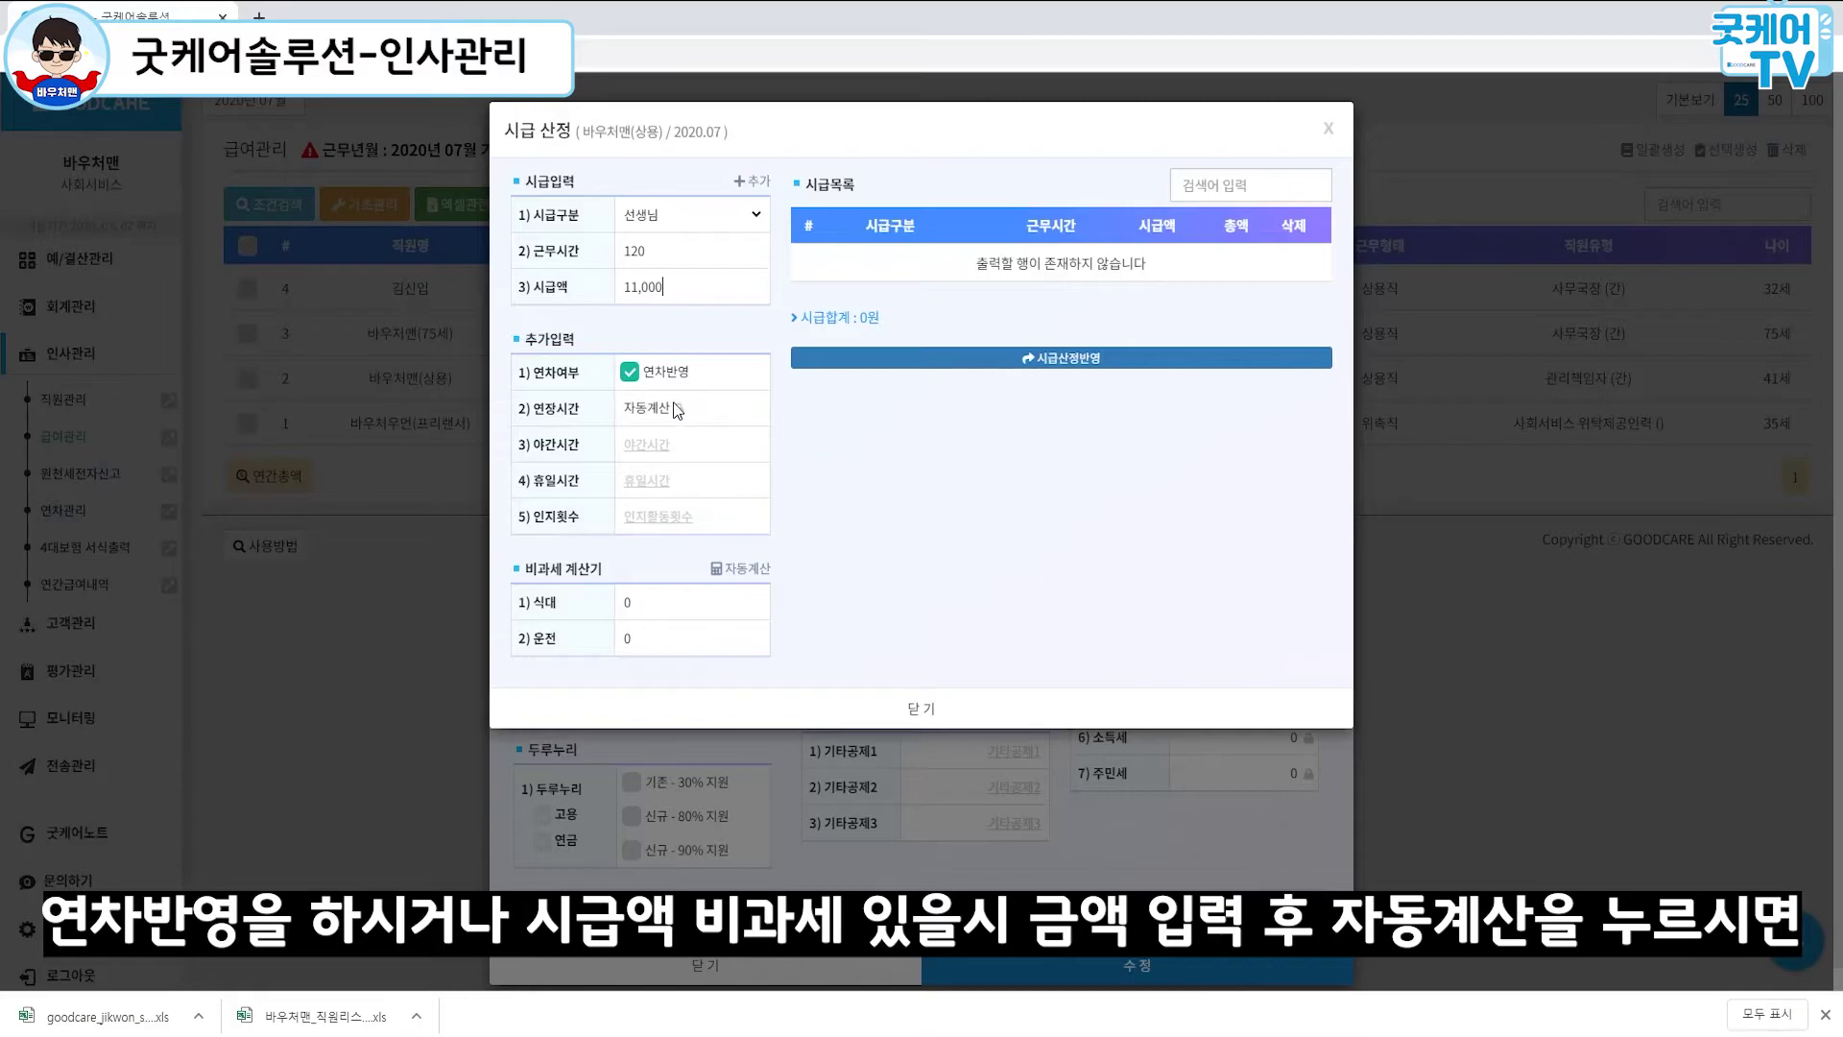
click(660, 608)
click(745, 573)
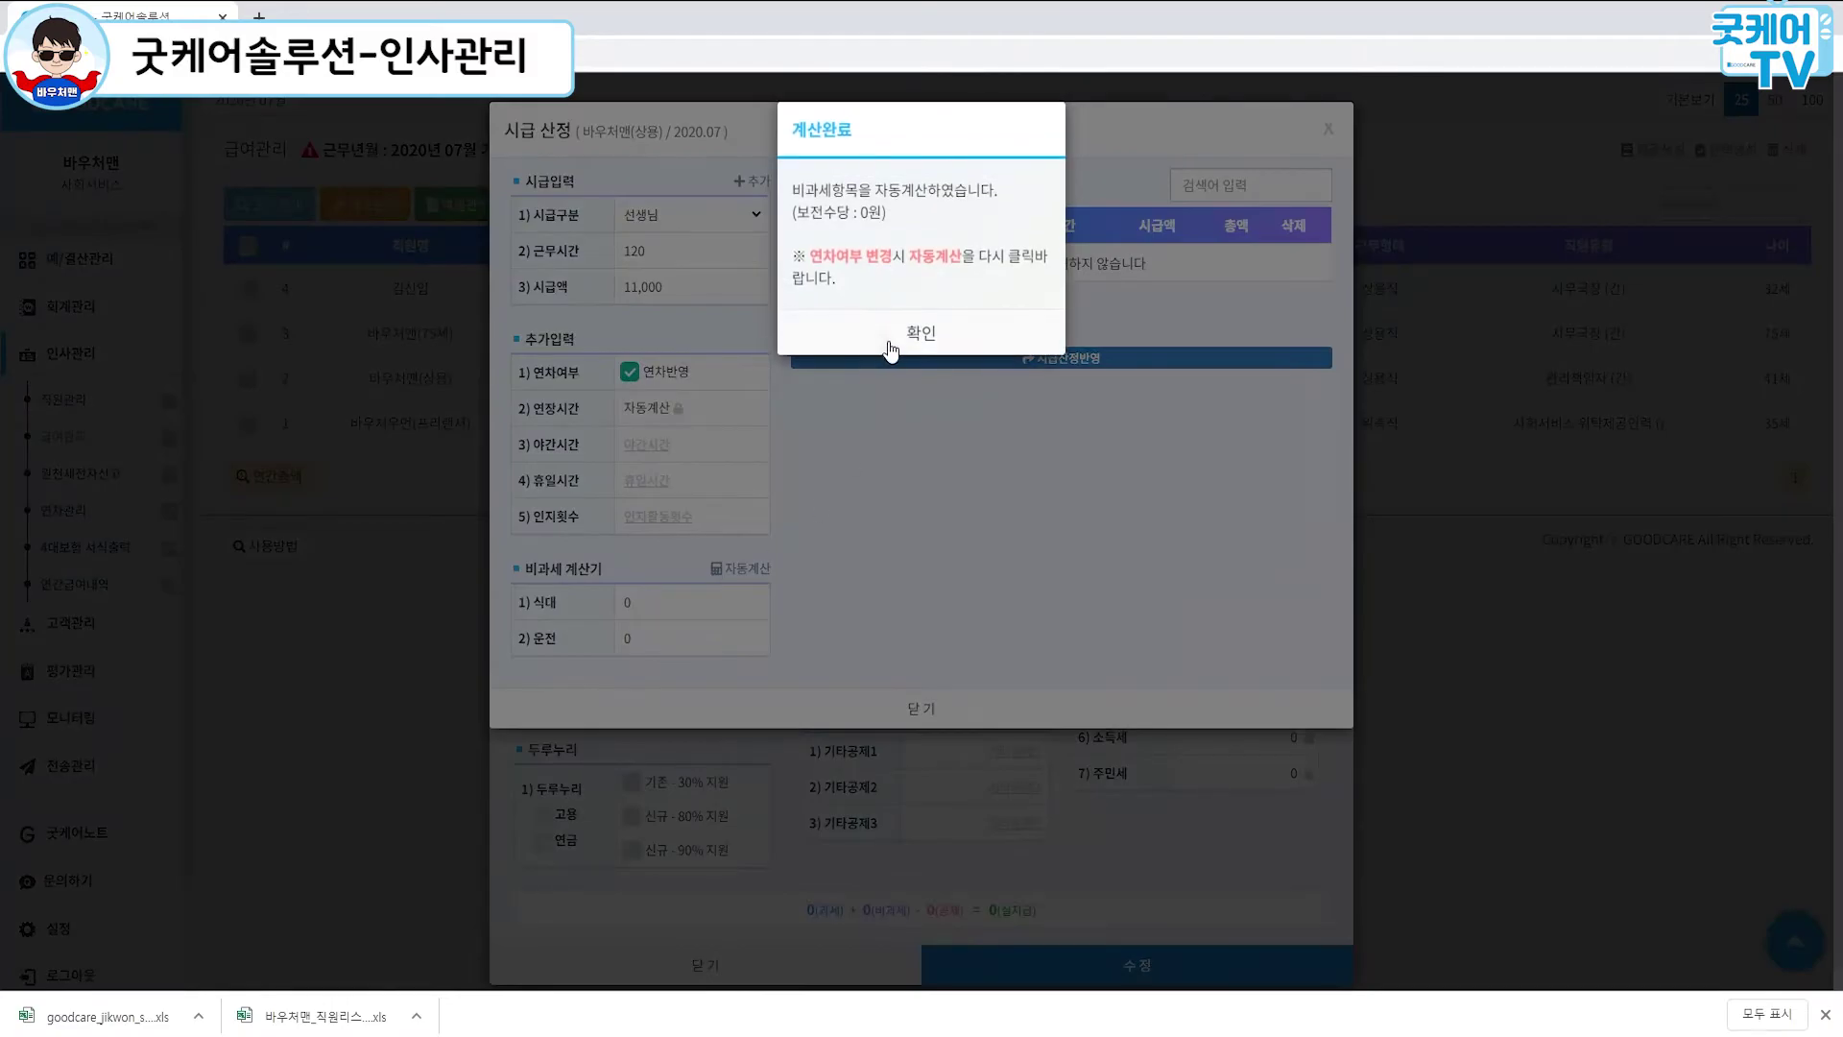
click(919, 334)
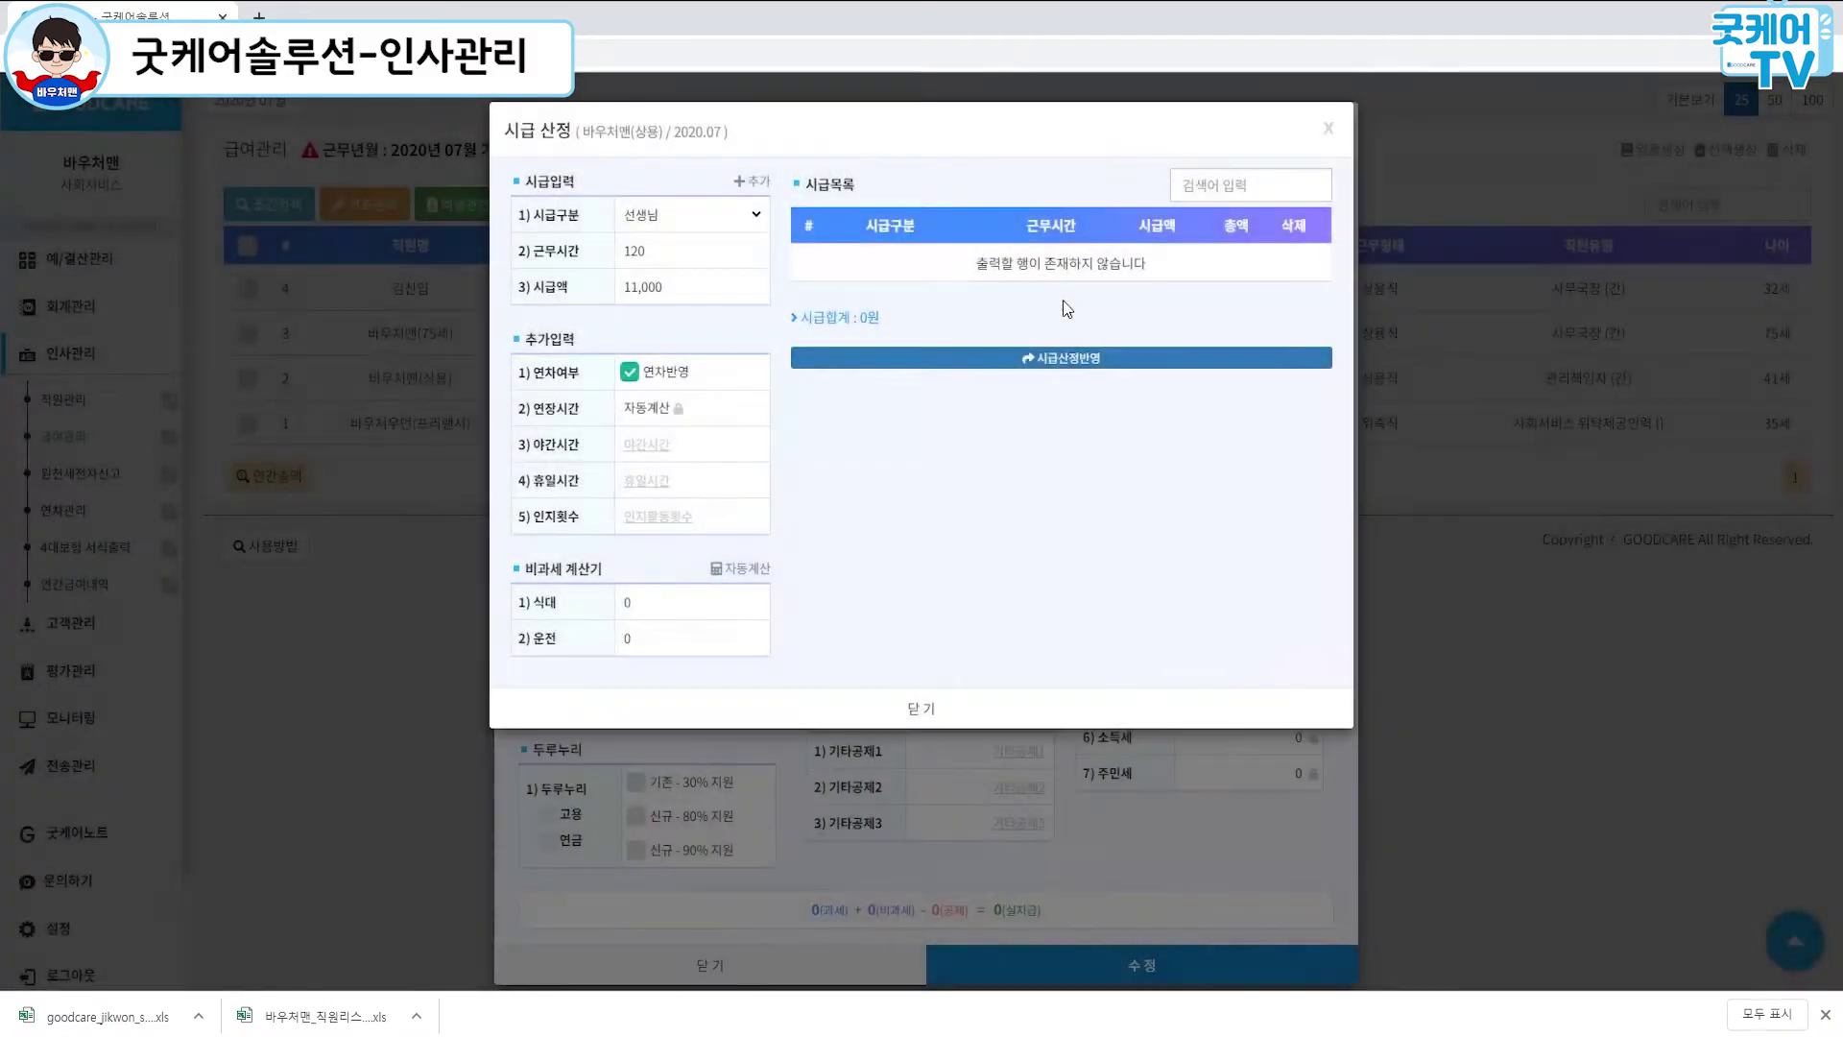
click(754, 183)
click(745, 573)
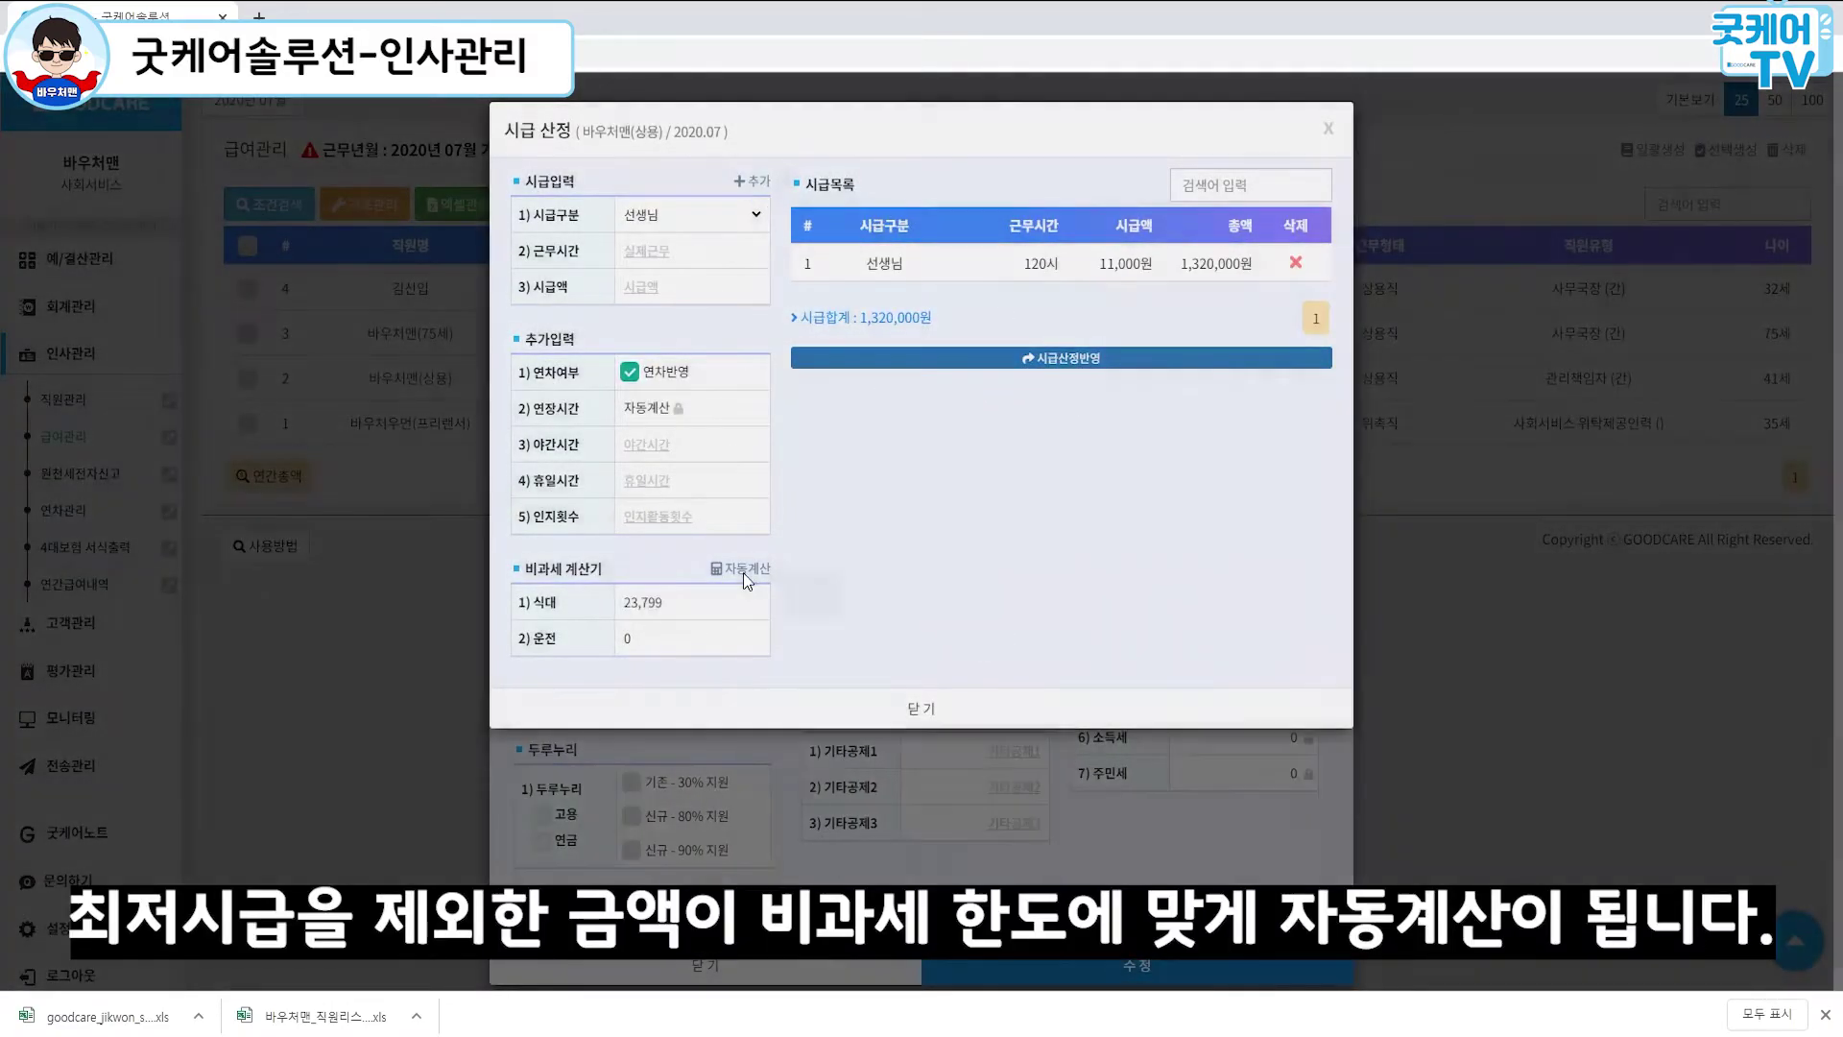
click(898, 334)
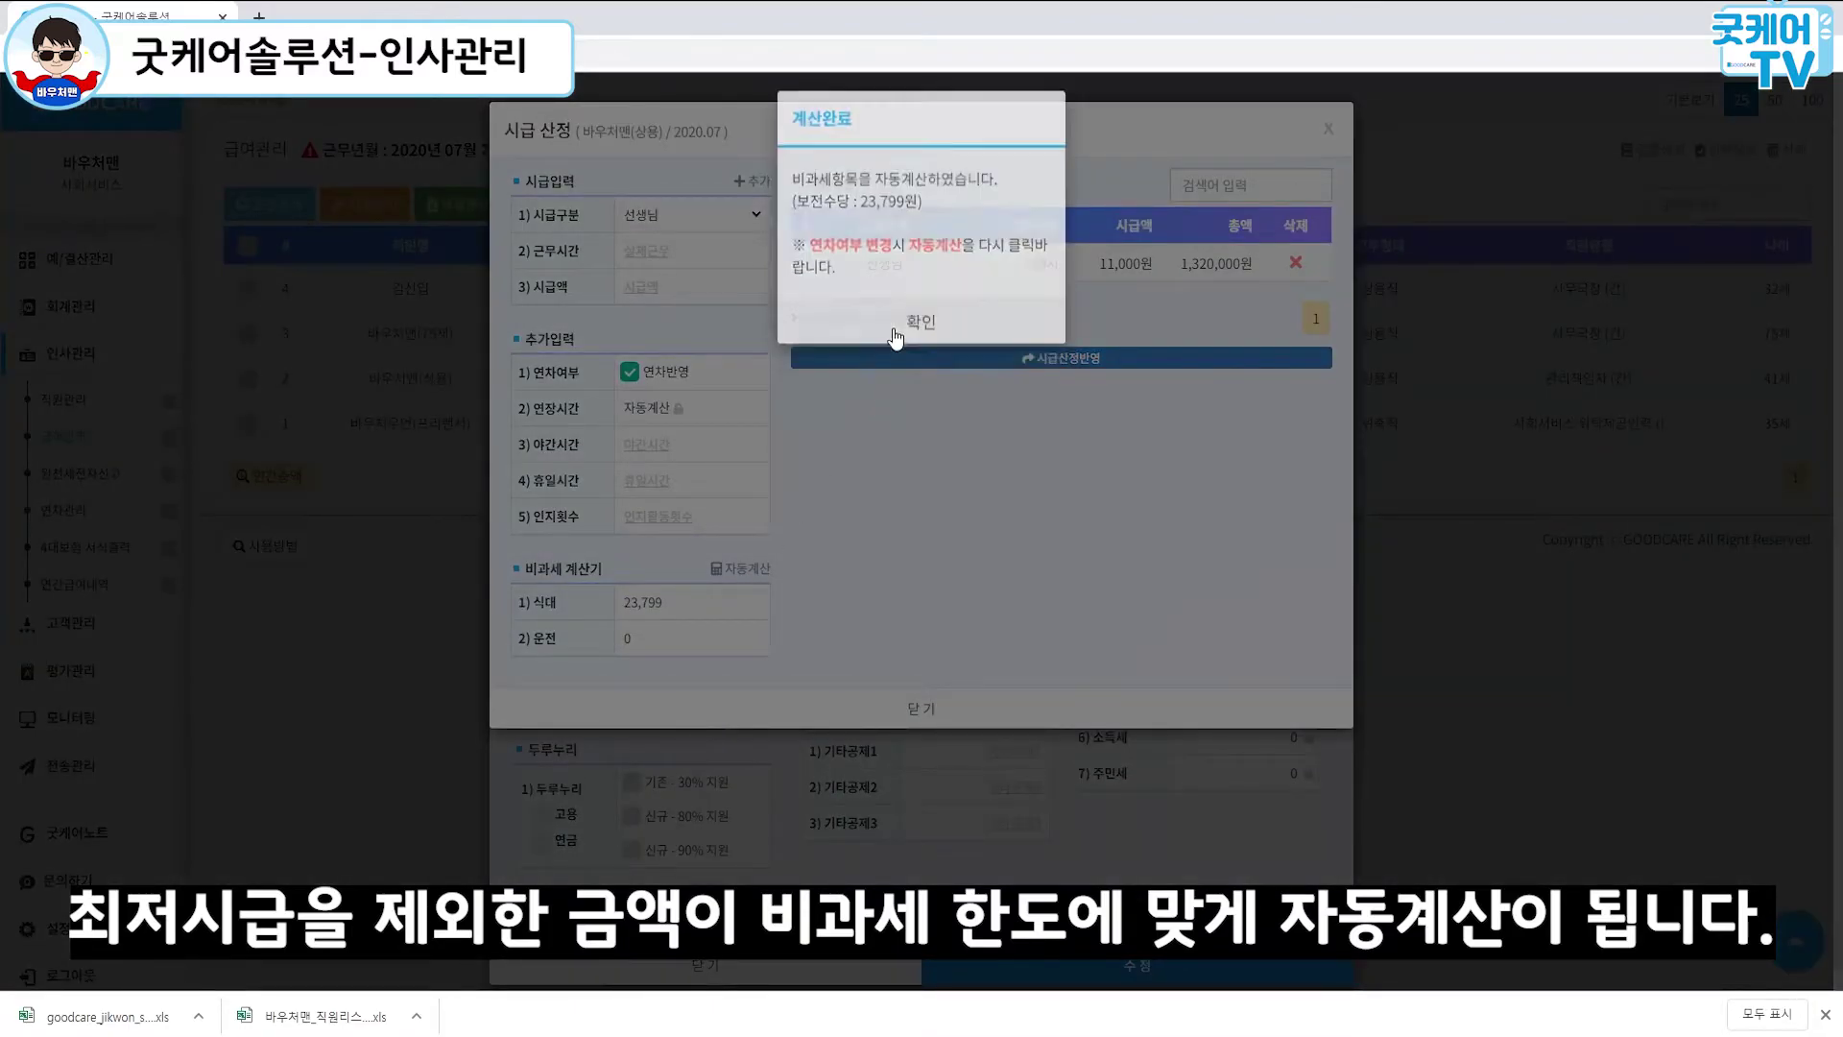
Step: Apply the hourly wage calculation to the employee's payroll record and save the record
click(1091, 359)
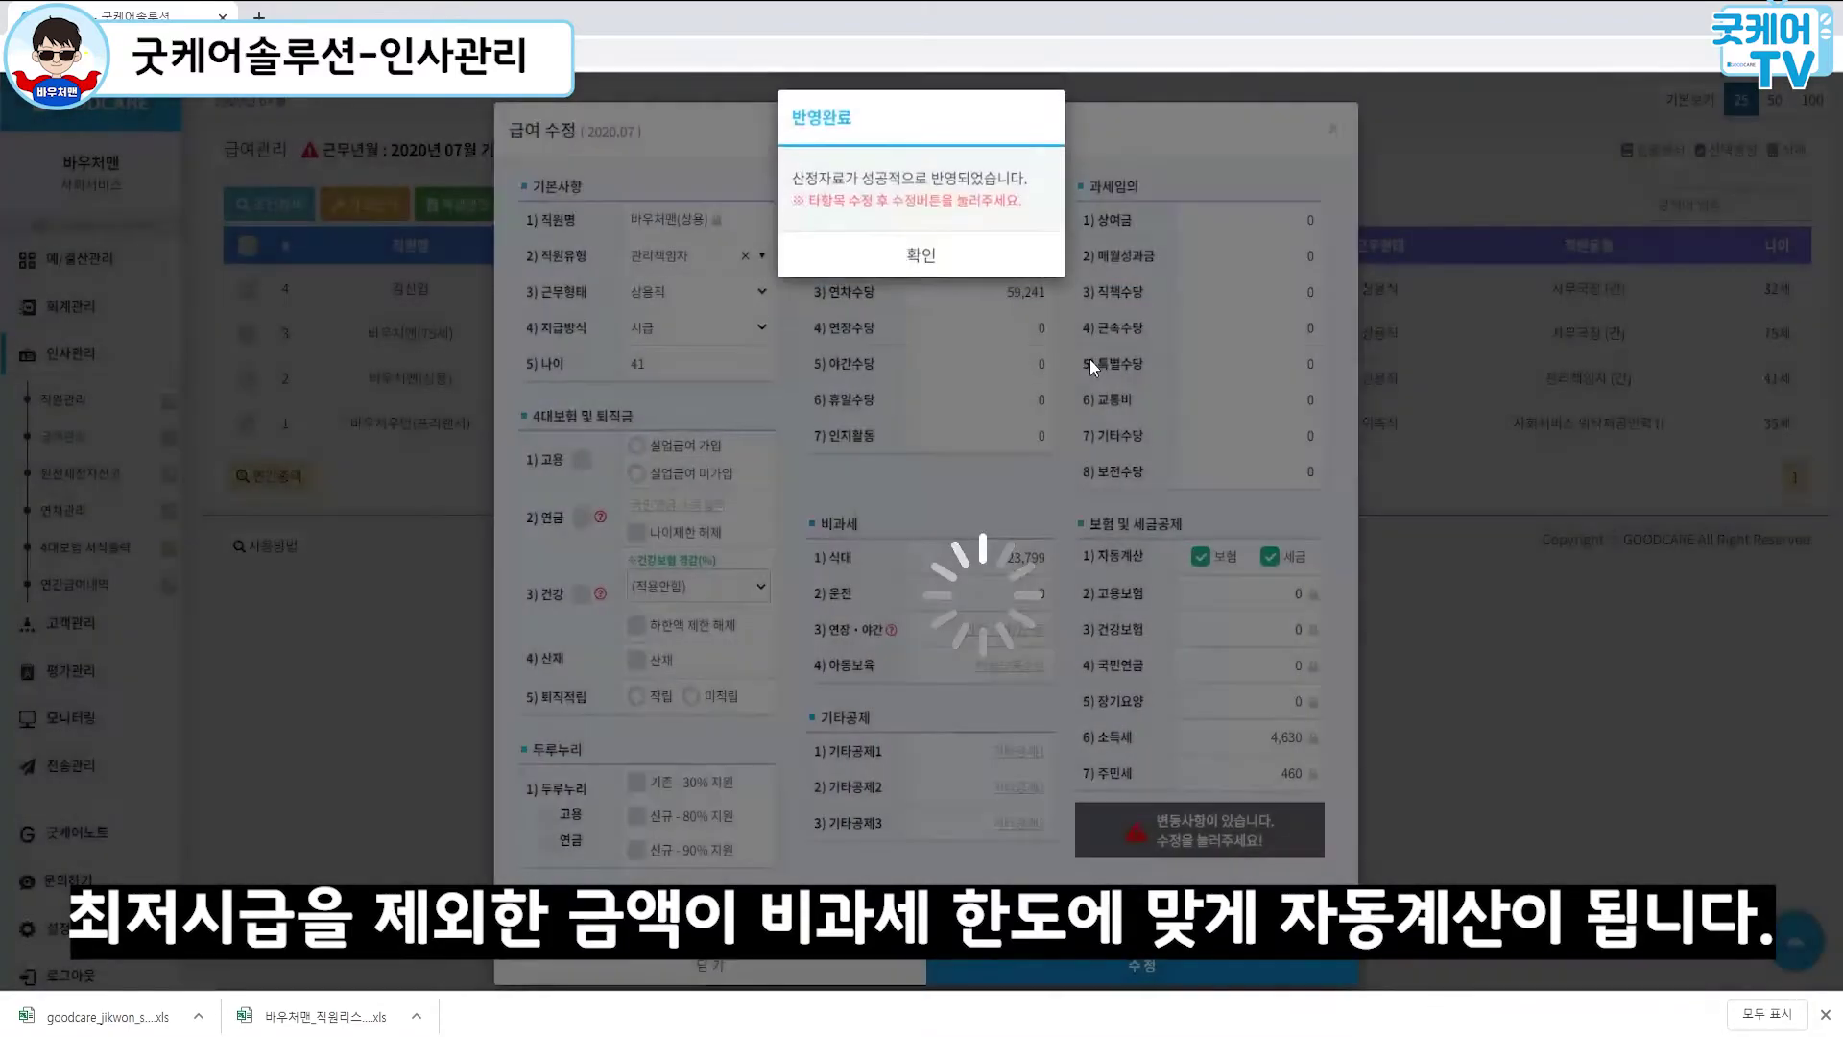
click(929, 268)
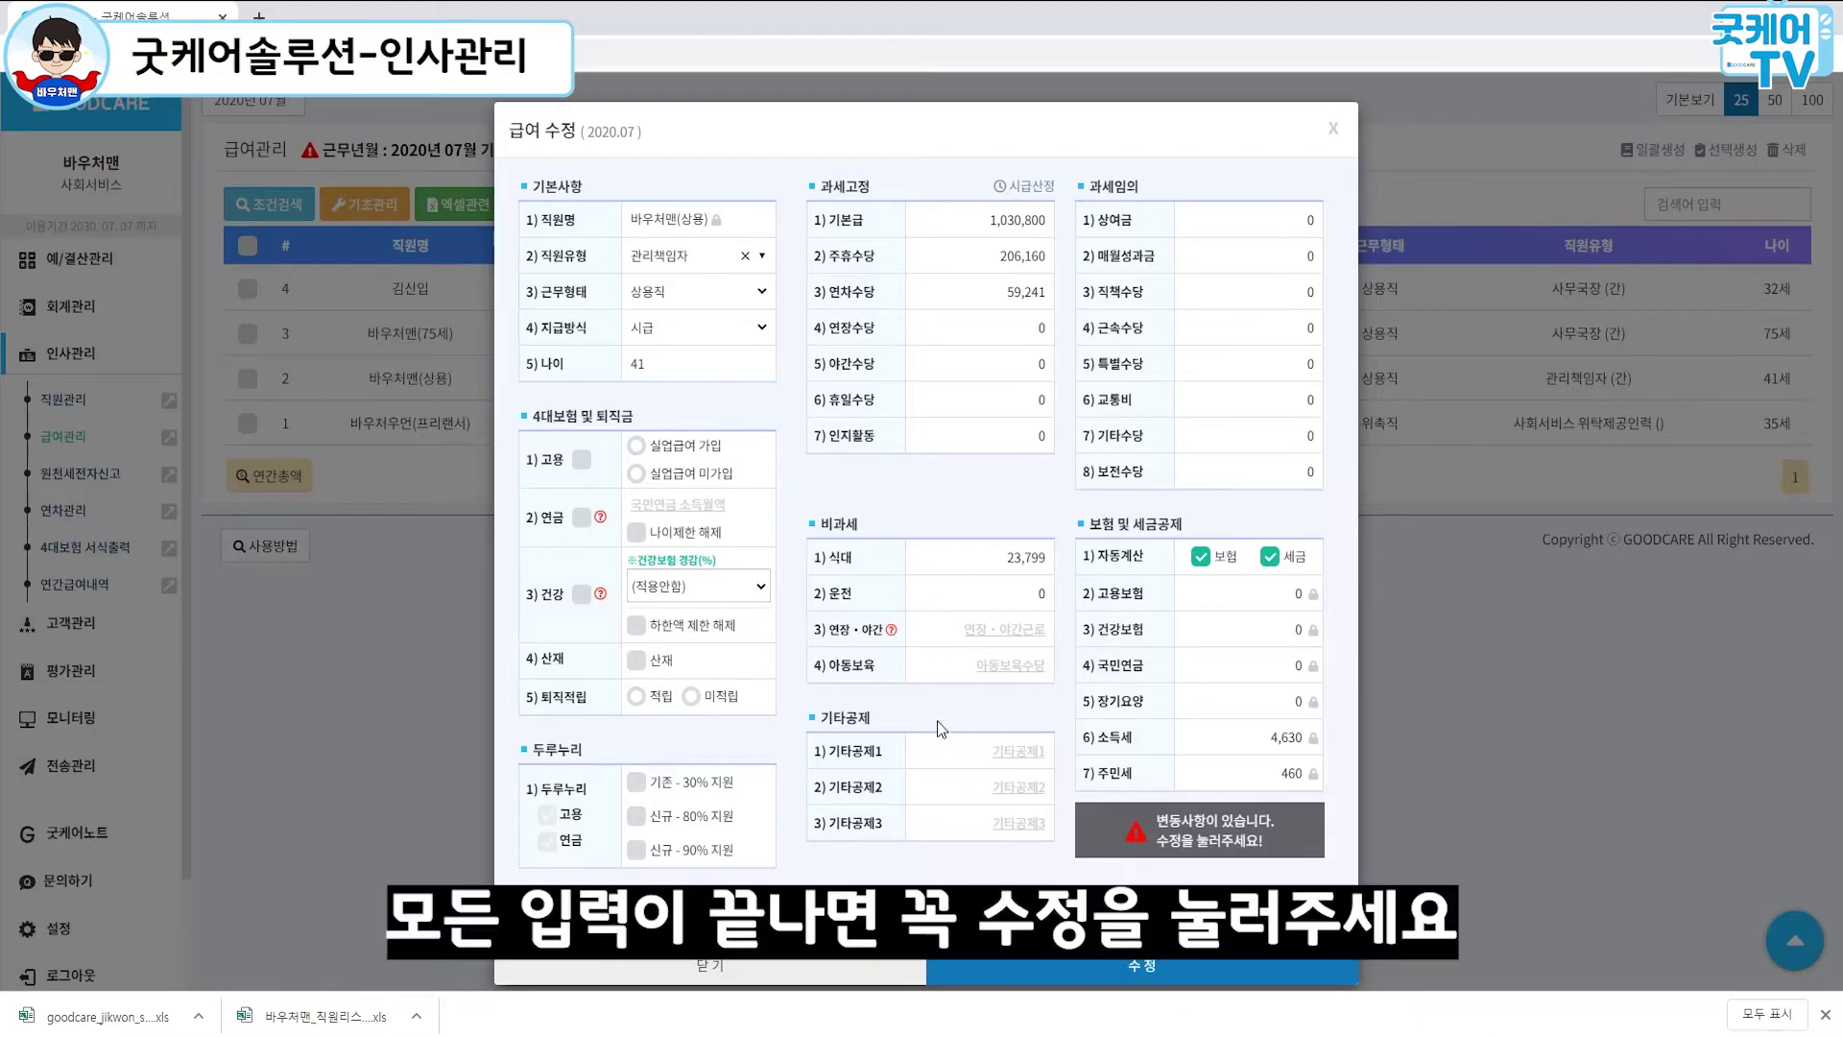
click(1126, 969)
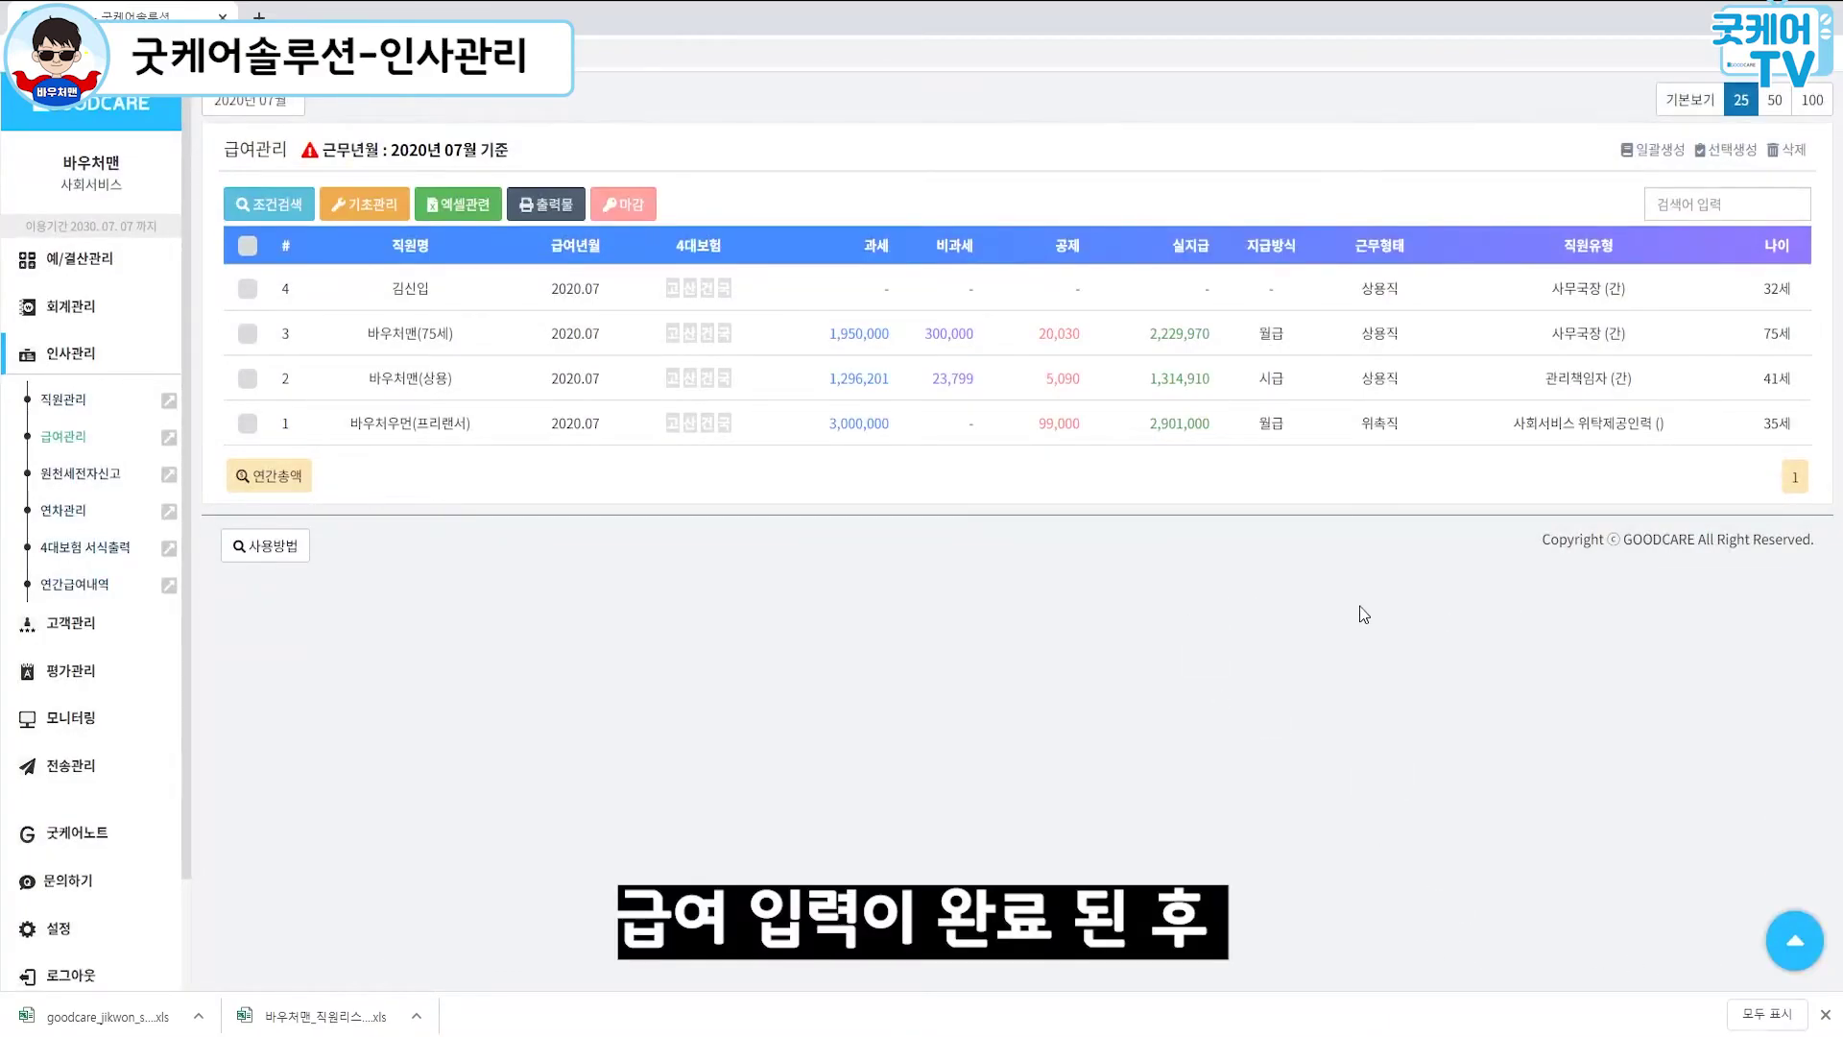
Step: Lock the July 2020 payroll in the 급여 마감 list
click(633, 205)
click(1167, 461)
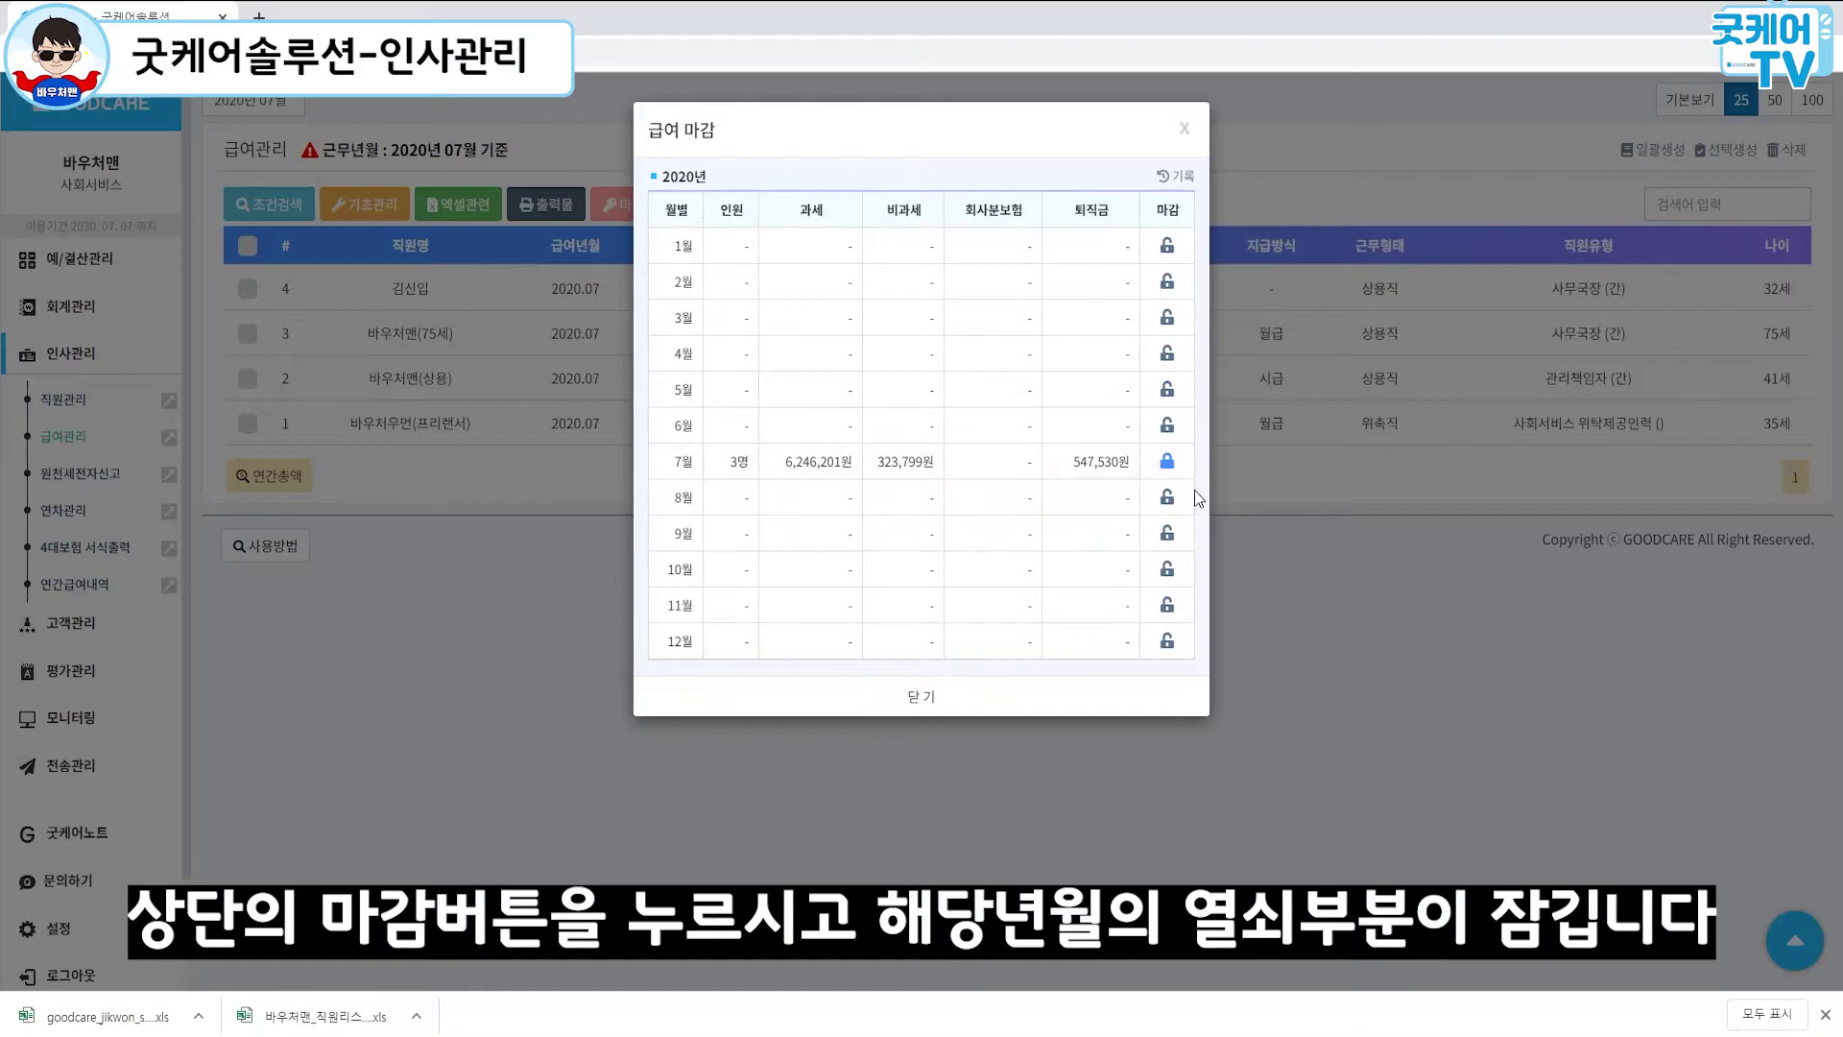
click(942, 682)
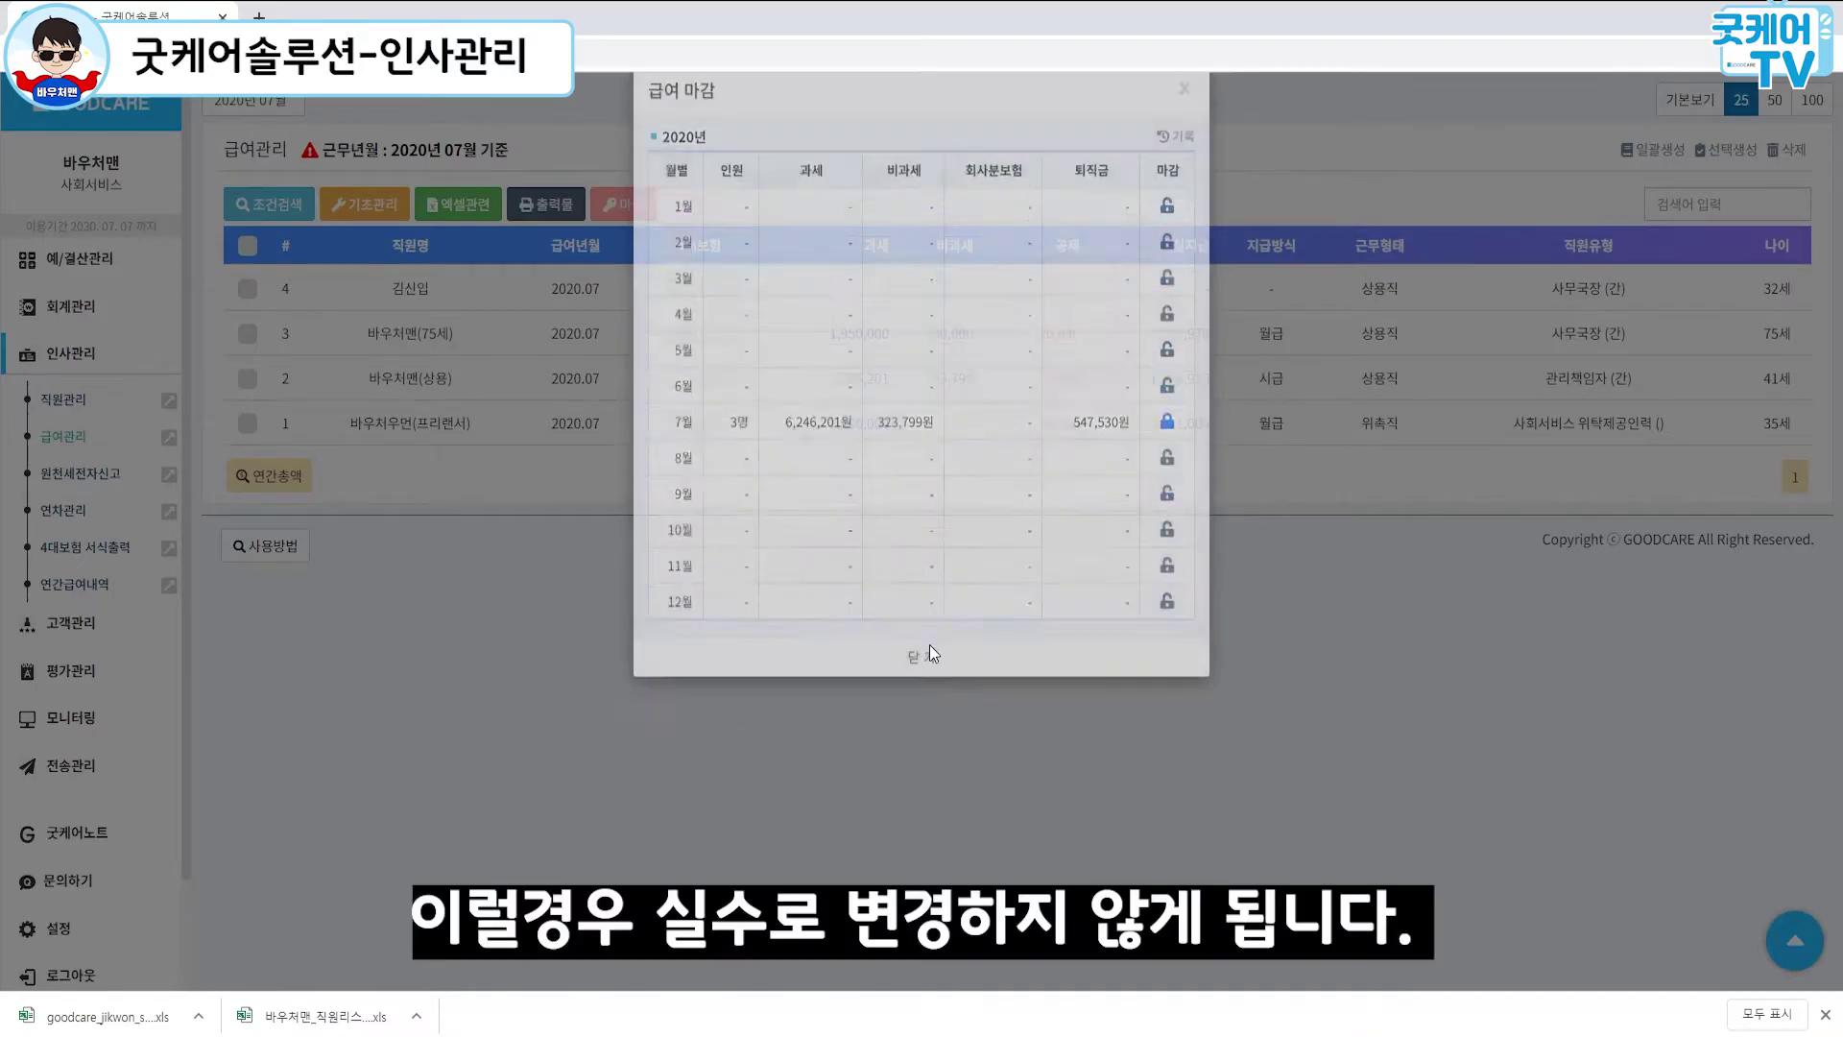
Step: Try to clear the freelancer's 기본급 and save the change in the locked month, leaving the record afterward
click(745, 430)
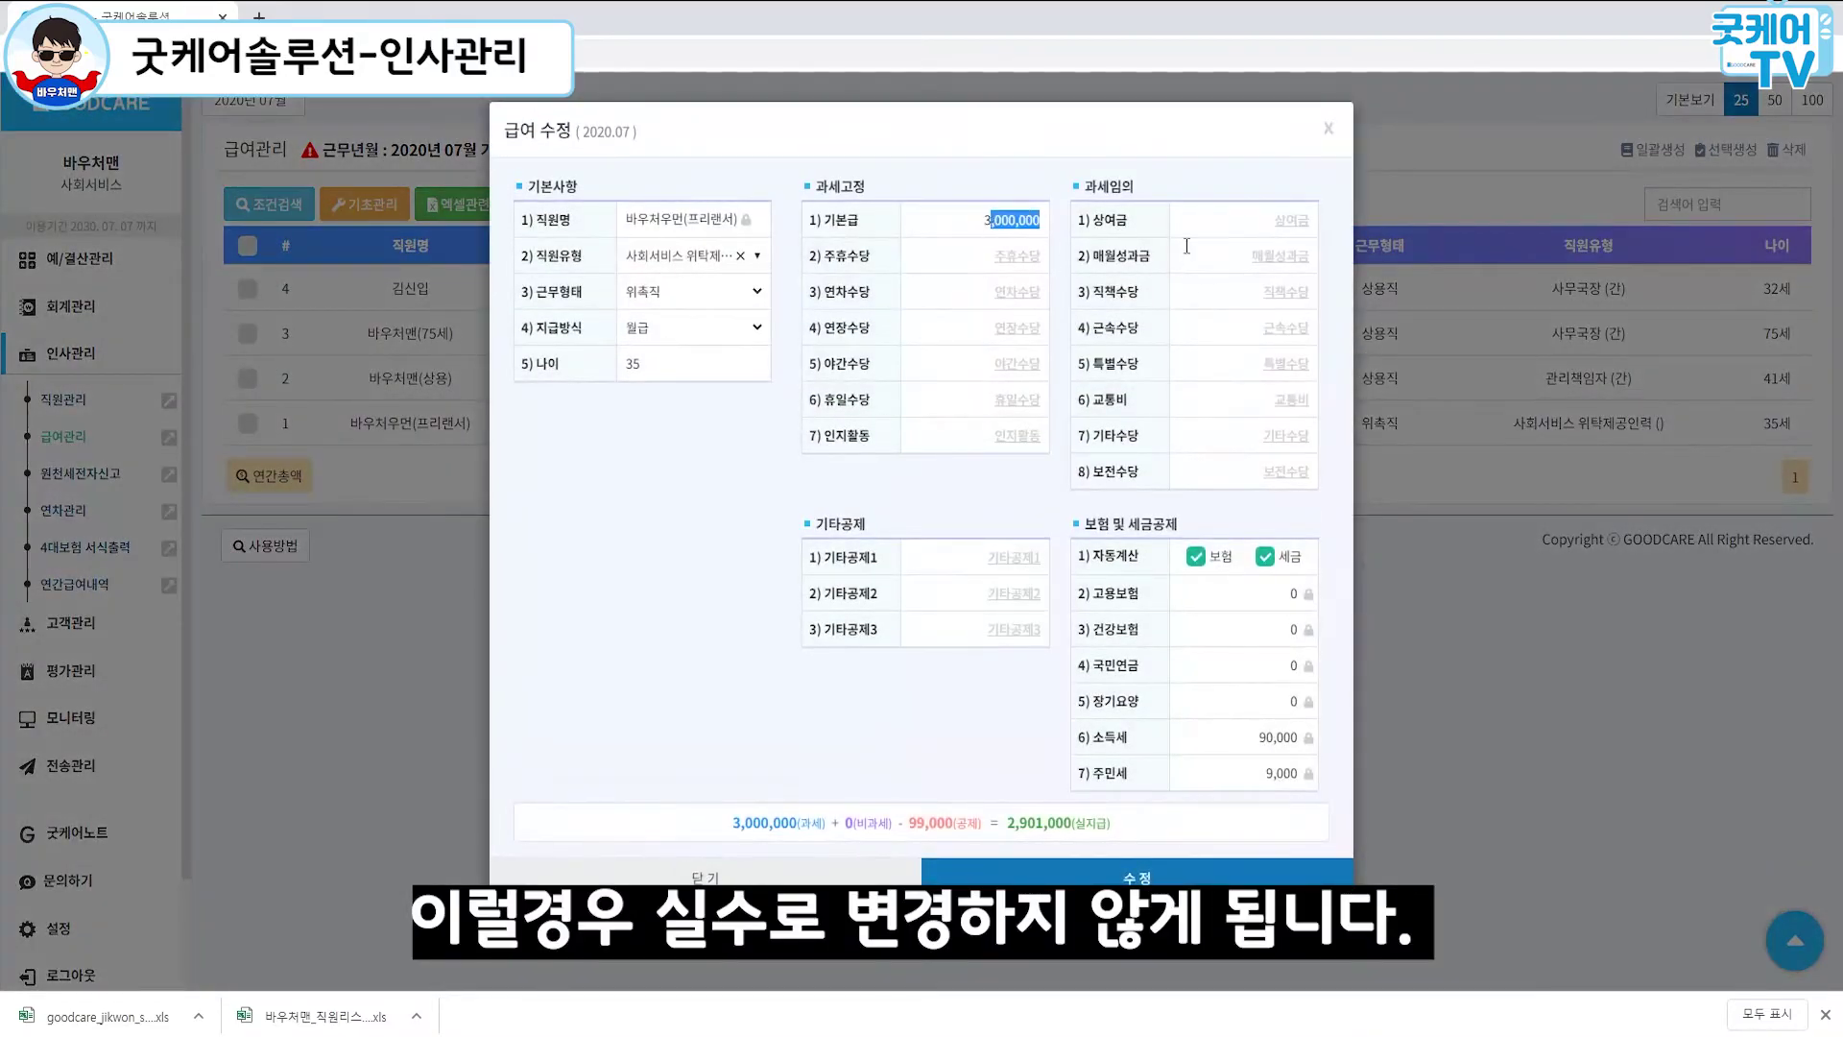
key(BackSpace)
key(BackSpace)
click(1058, 920)
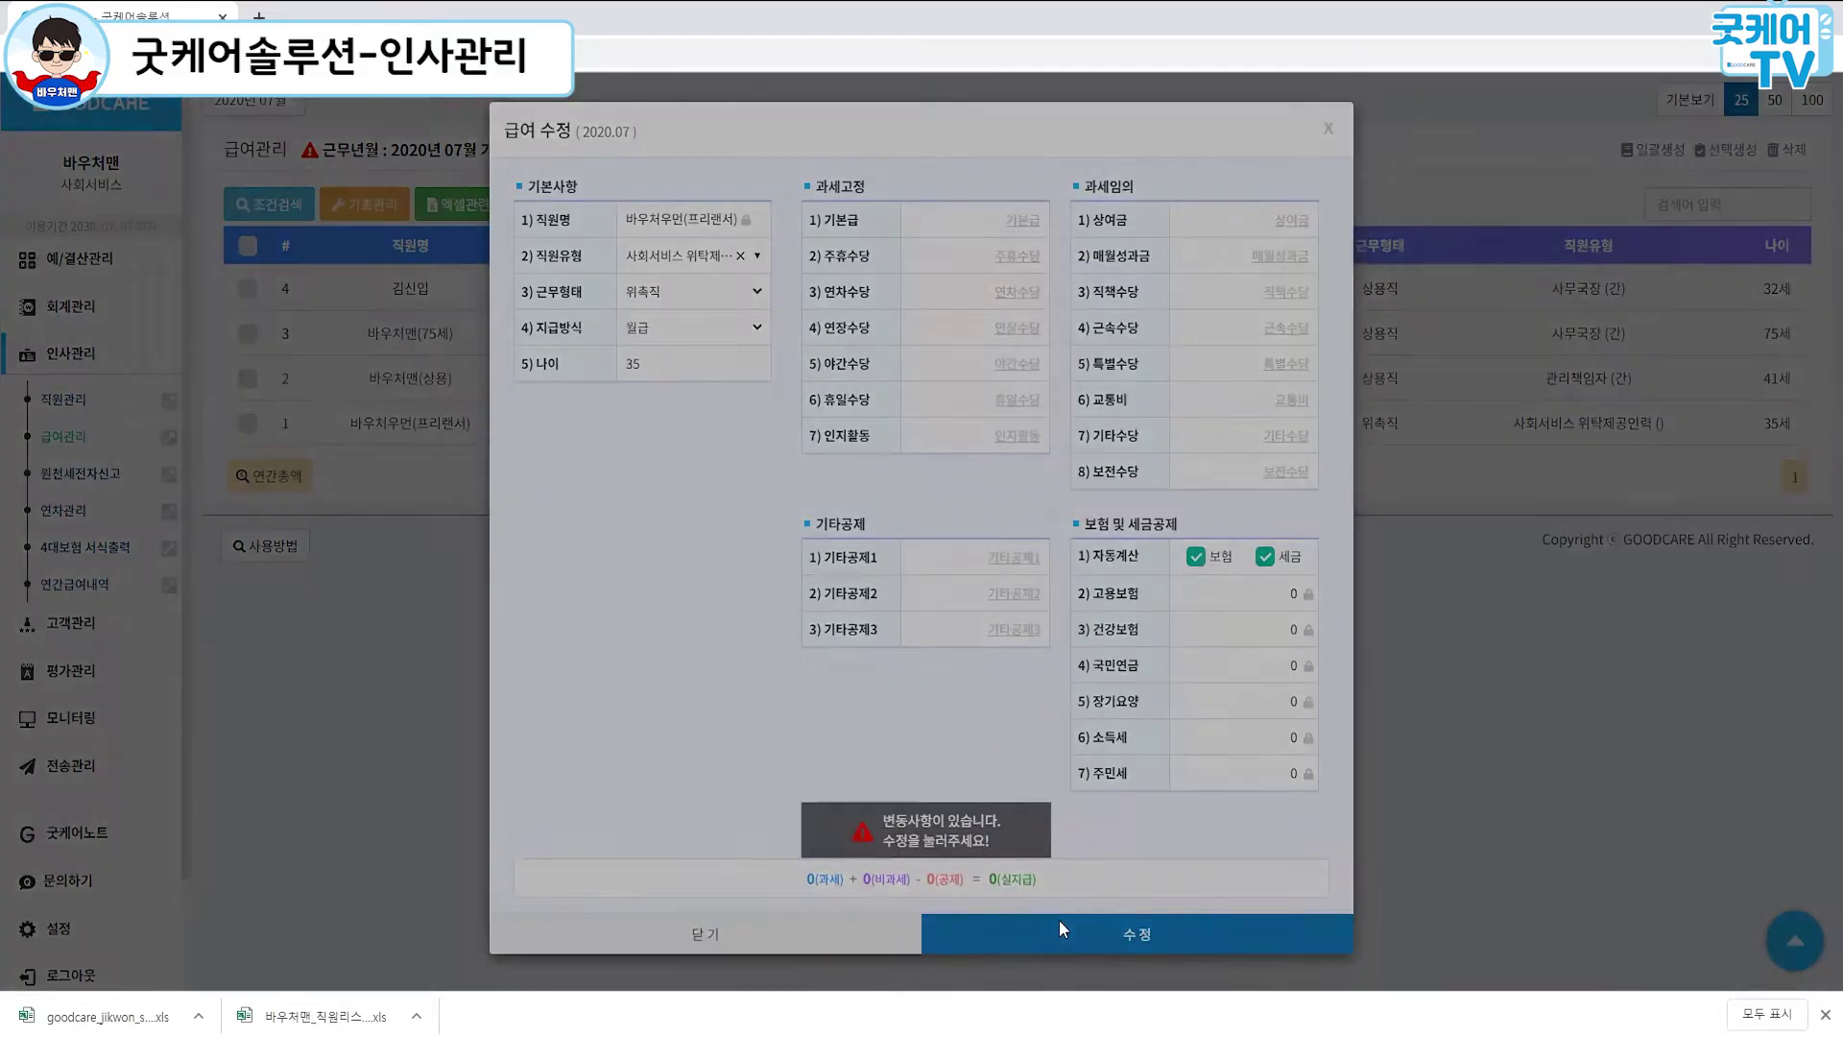
click(934, 246)
click(805, 933)
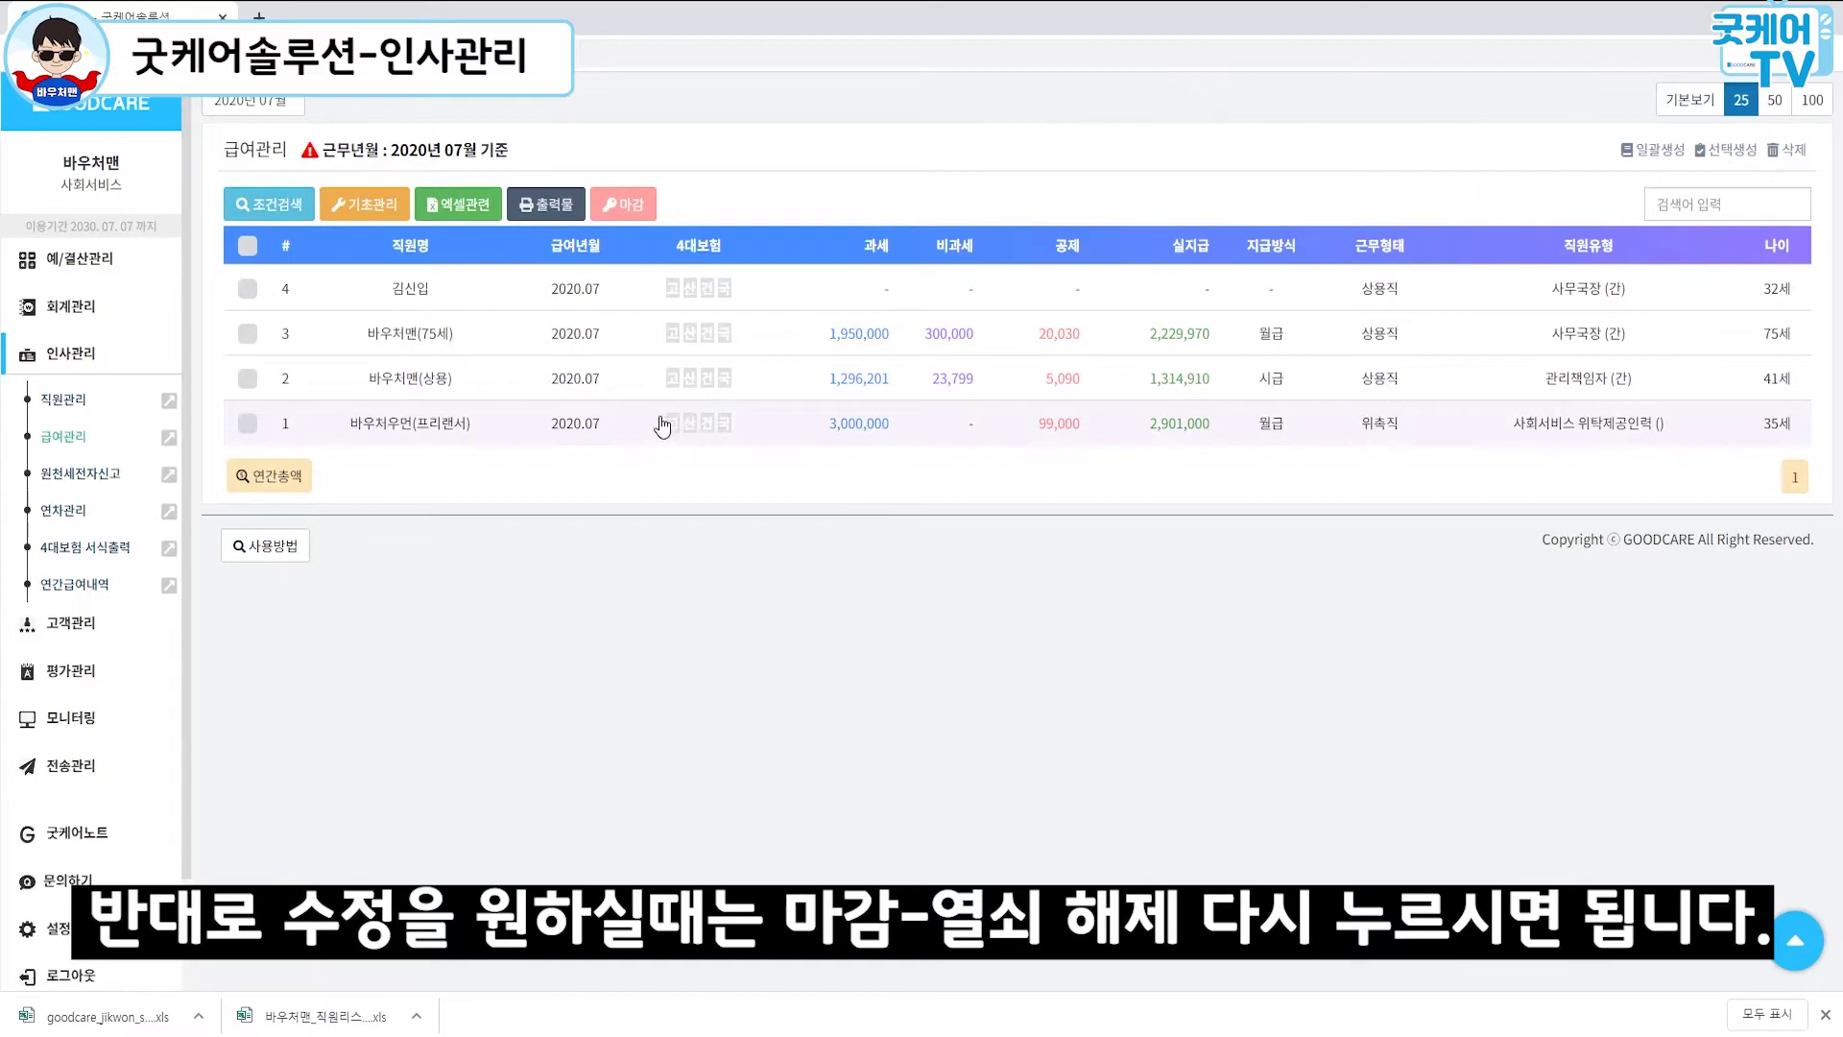
Step: Unlock the July 2020 payroll, set the freelancer's 기본급 to 2,000,000 and save the record
click(636, 205)
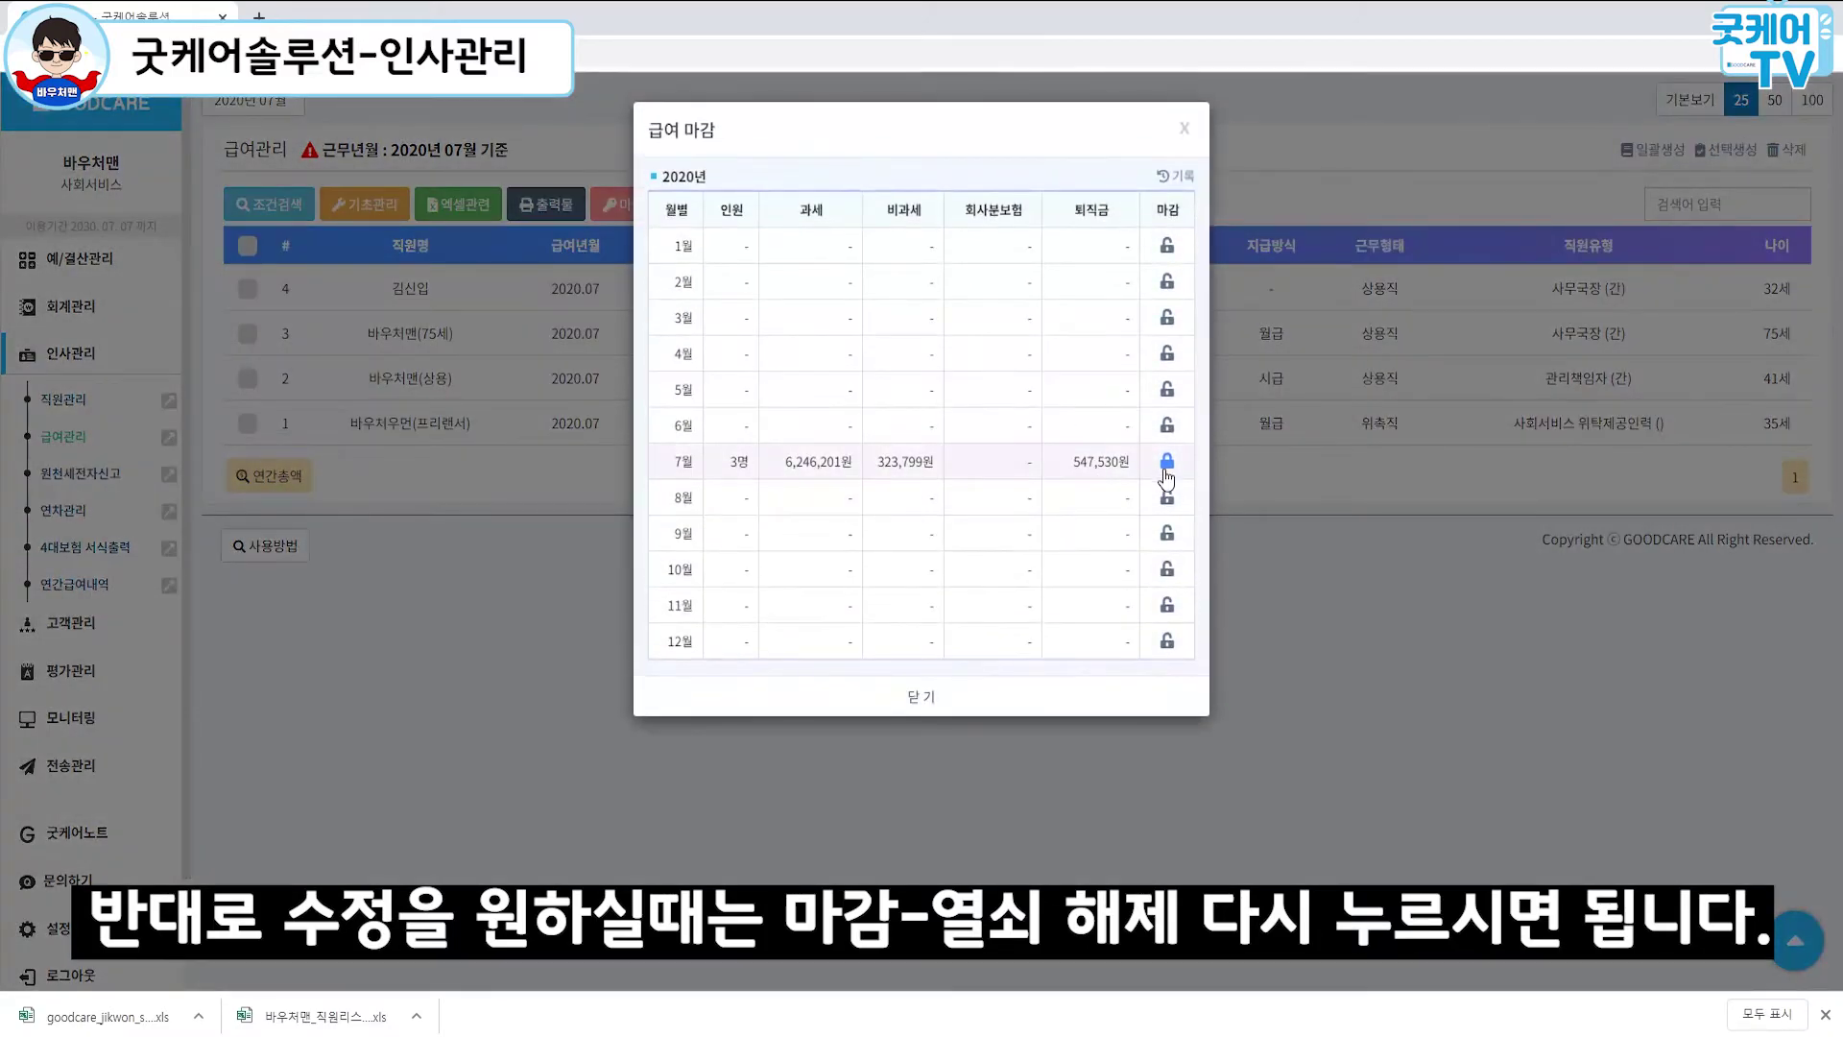
click(922, 696)
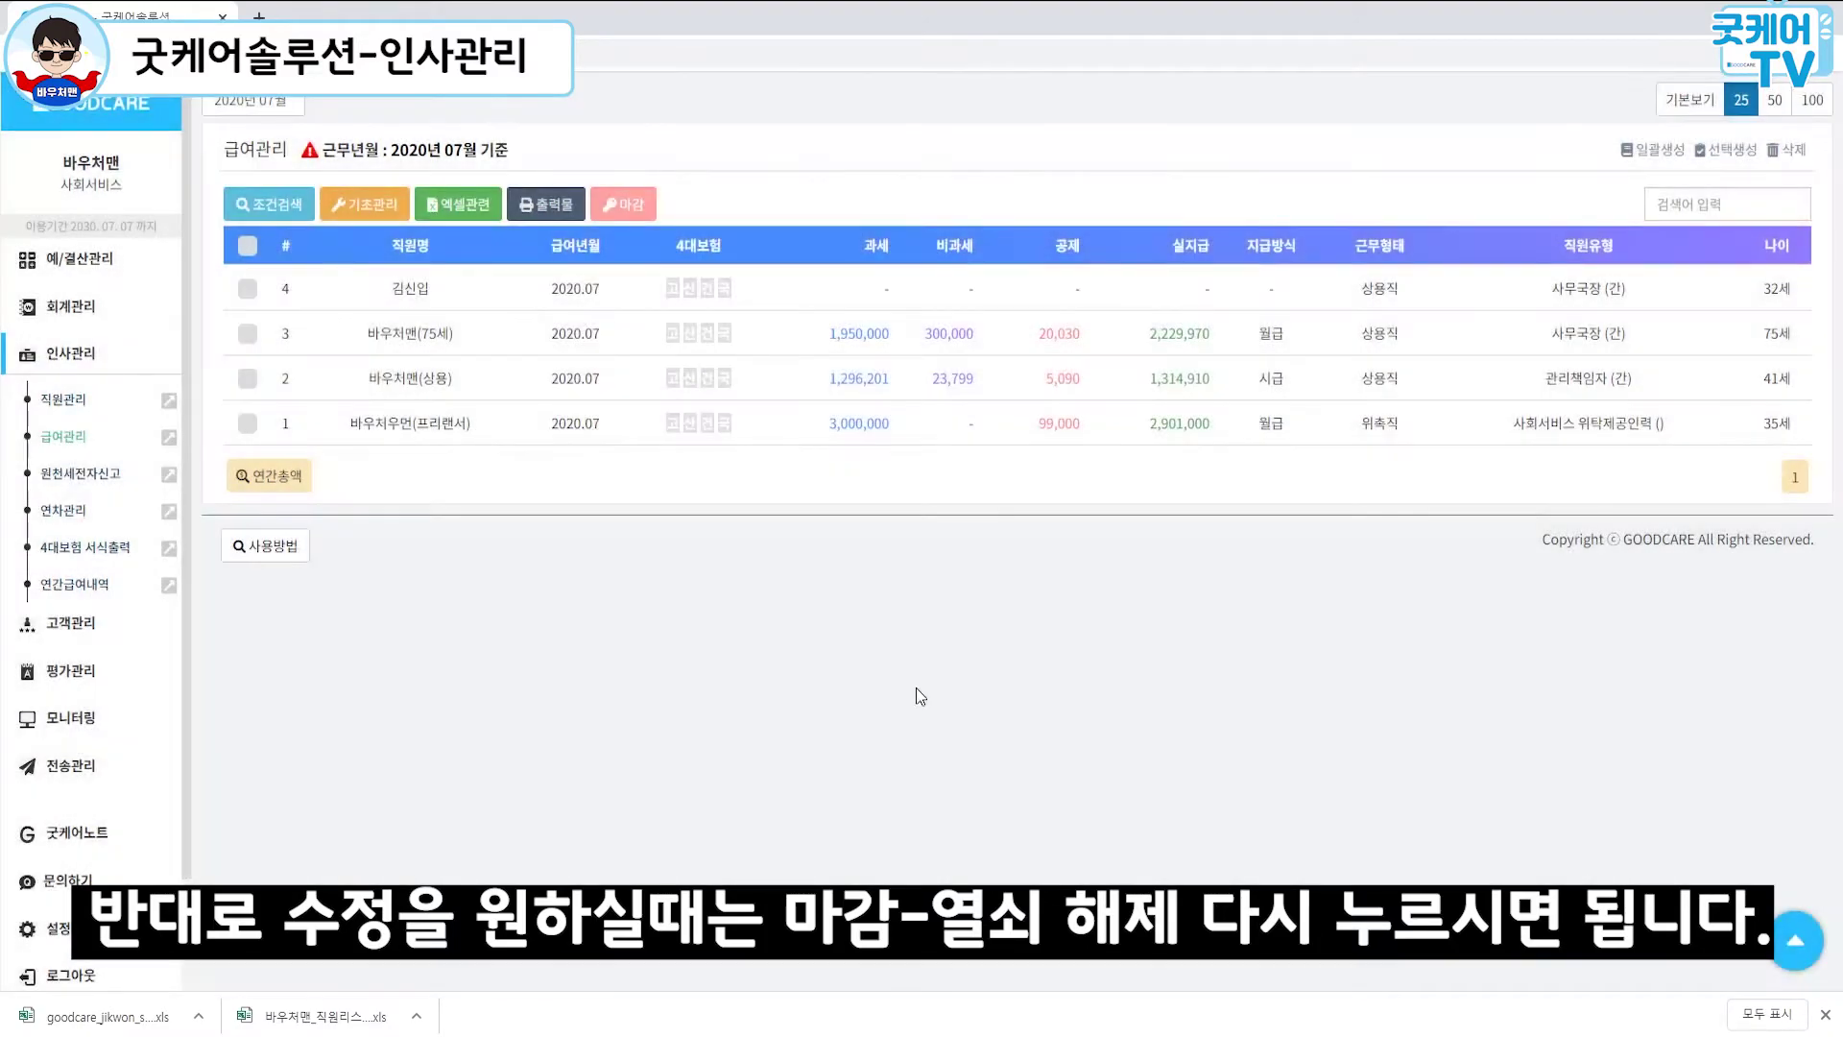
click(868, 434)
drag(959, 221, 1336, 297)
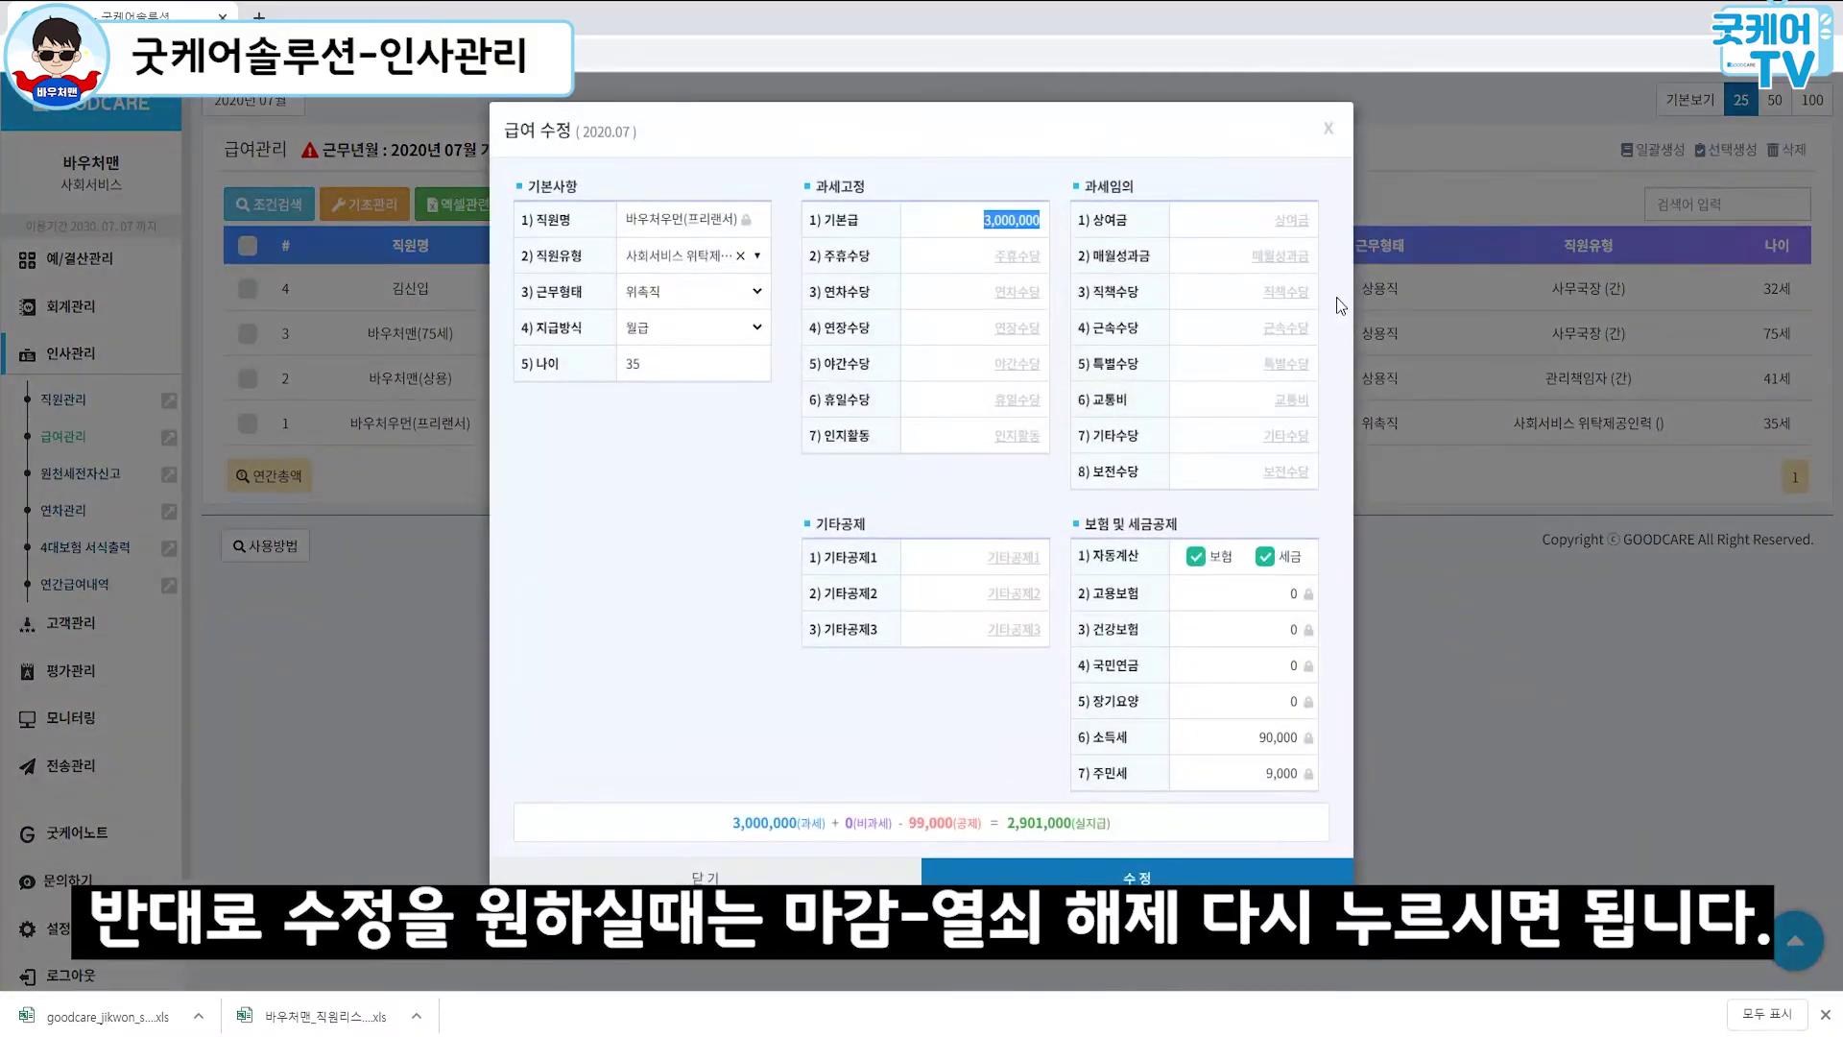
key(BackSpace)
text(2,000,000)
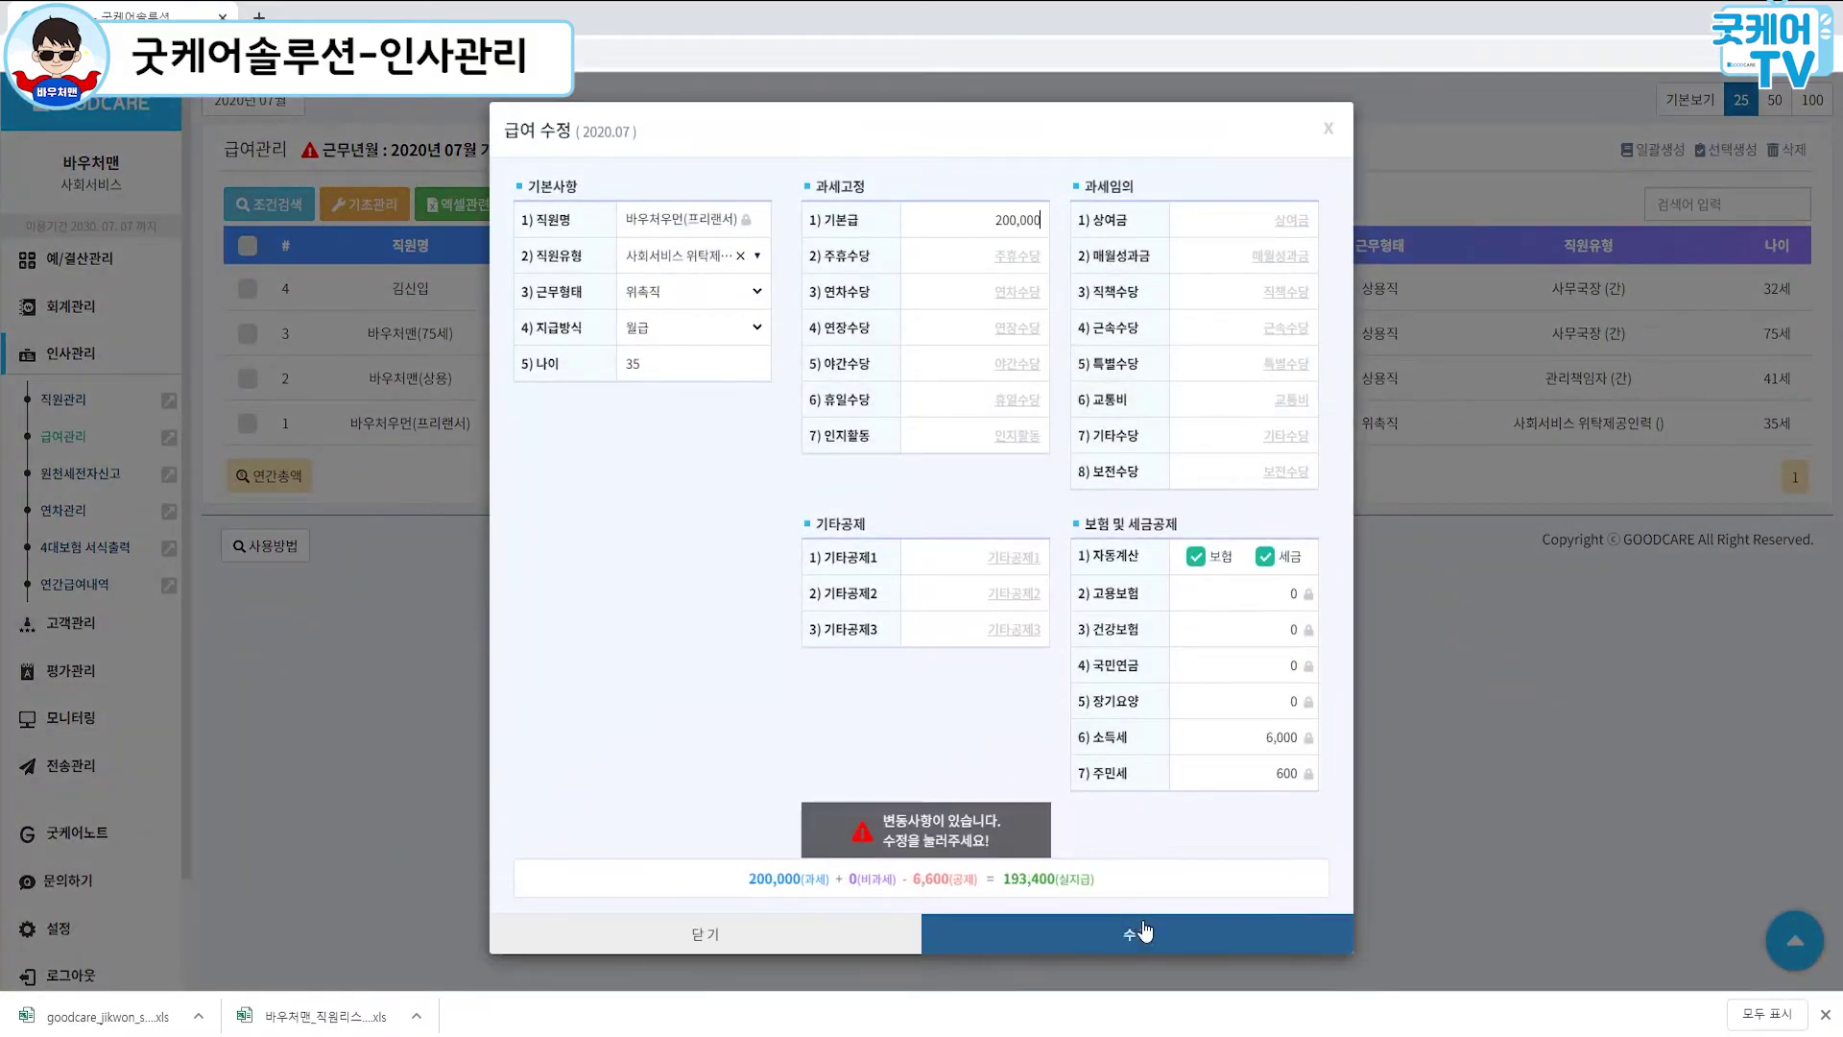
click(1148, 937)
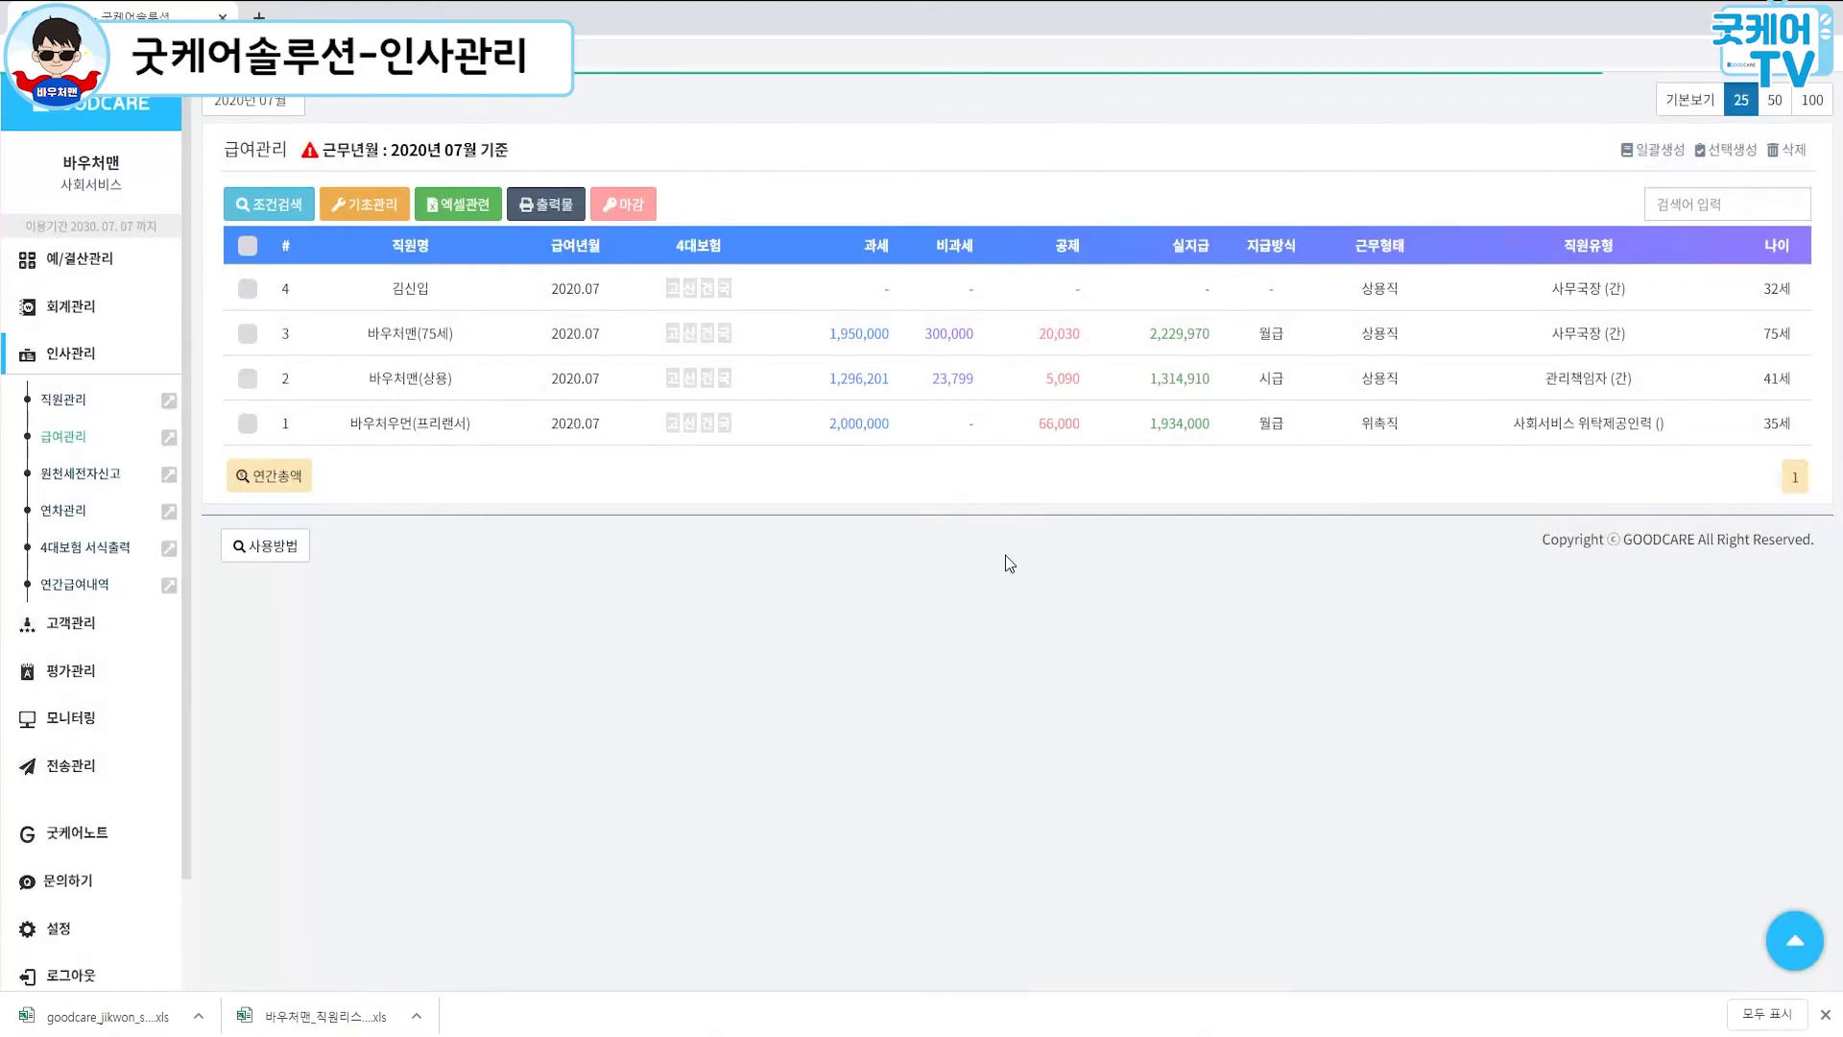
Step: View the printable July 2020 급여대장 report and close it
click(557, 217)
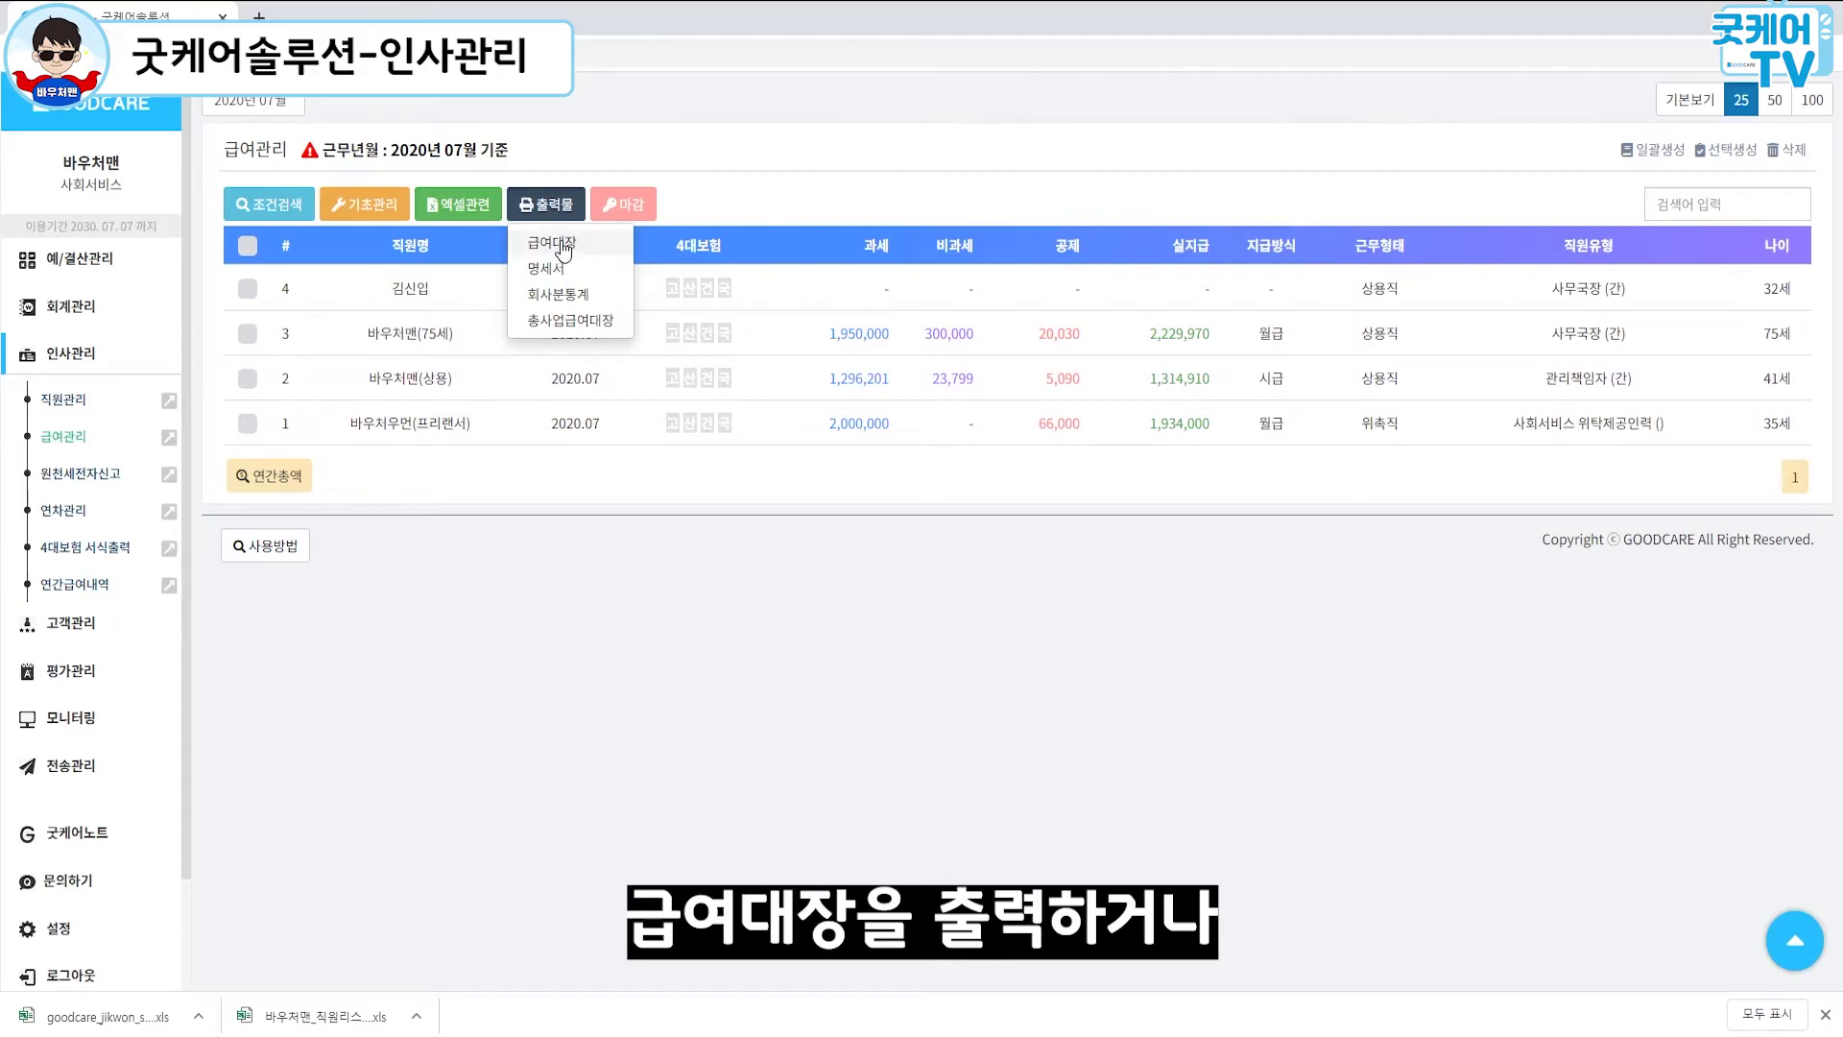
click(561, 244)
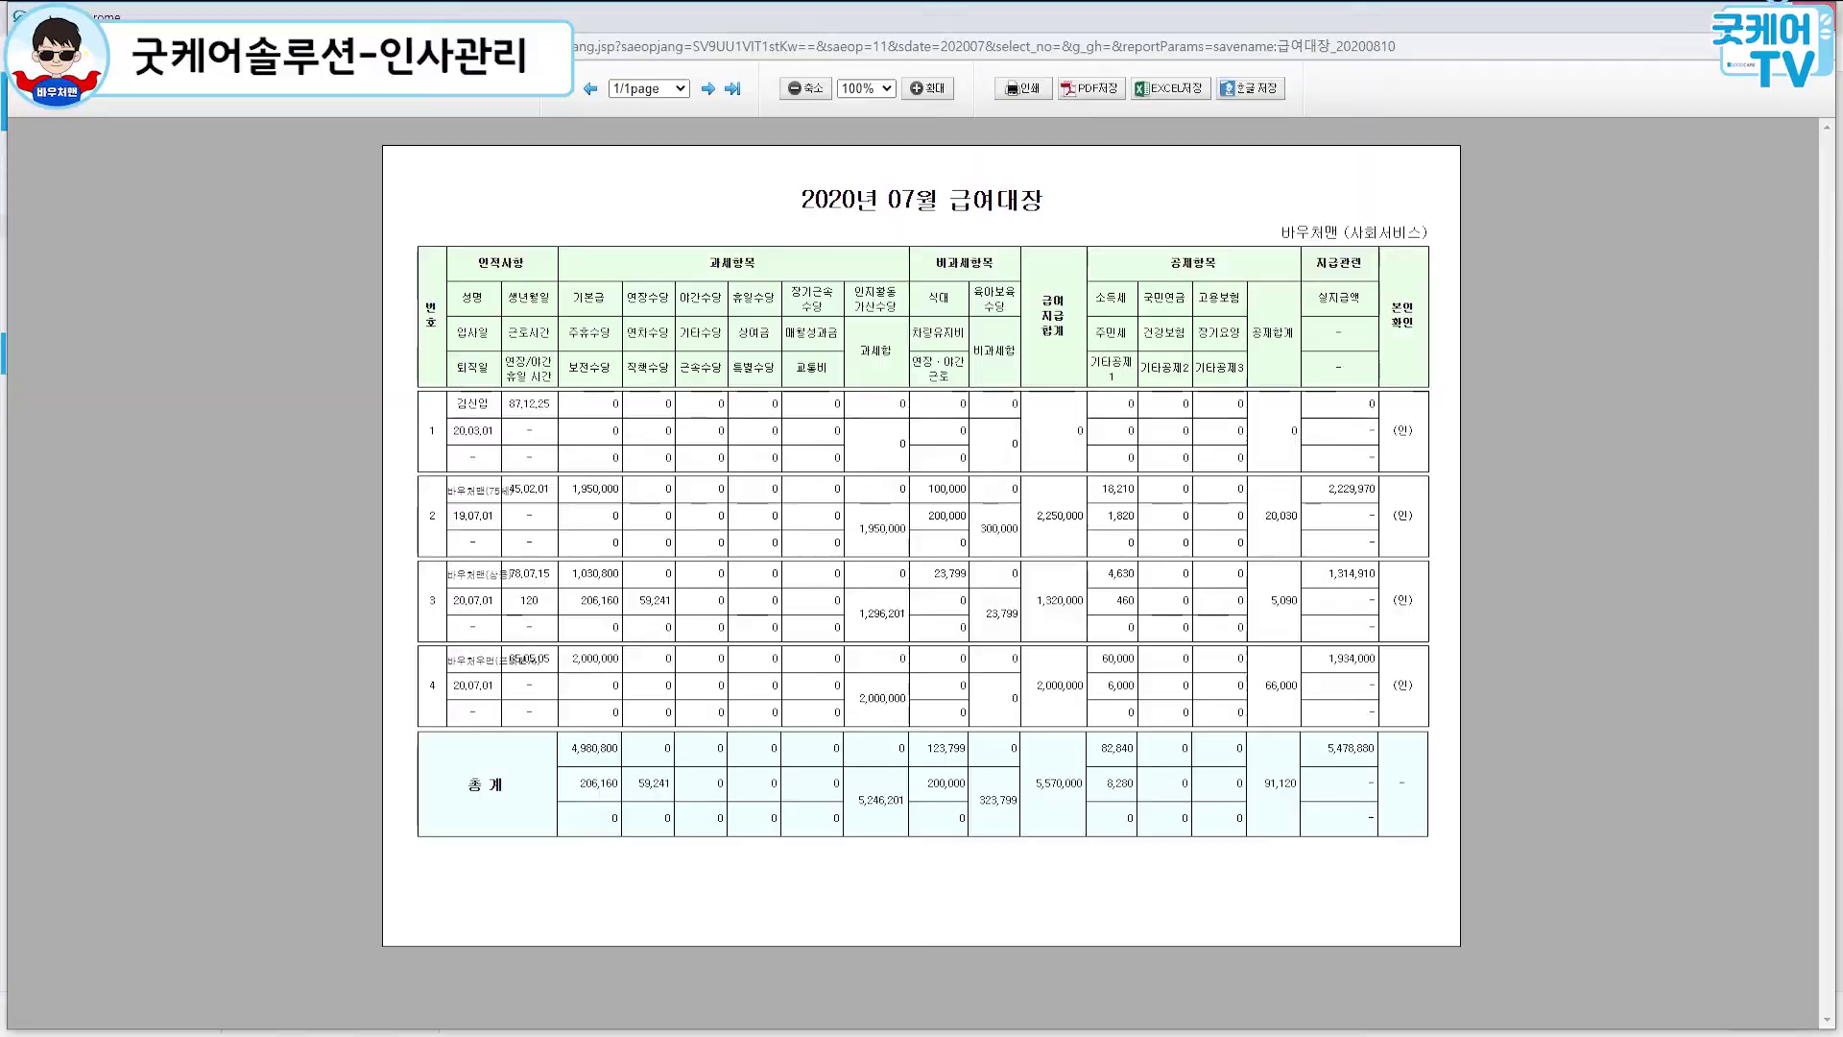
click(1818, 13)
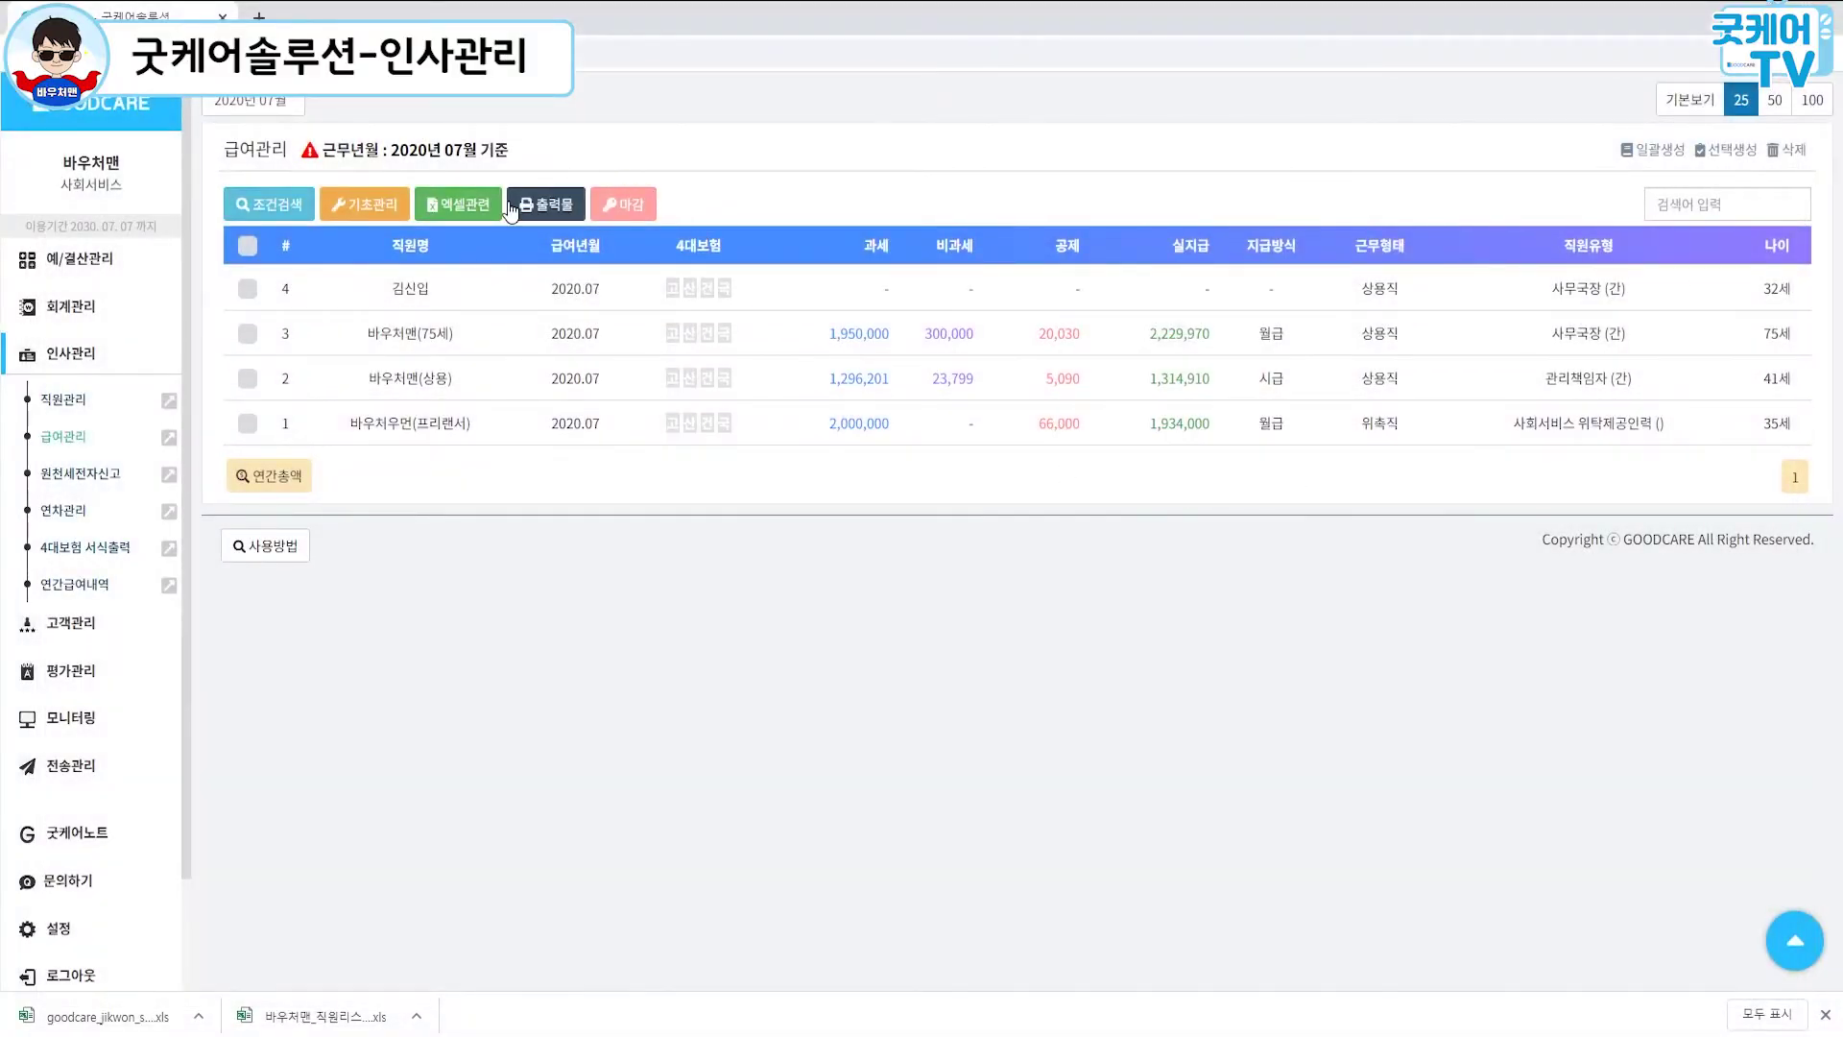
Step: View the July 2020 명세서 payslips with their print preview, cancel printing and close the report
click(547, 204)
click(563, 272)
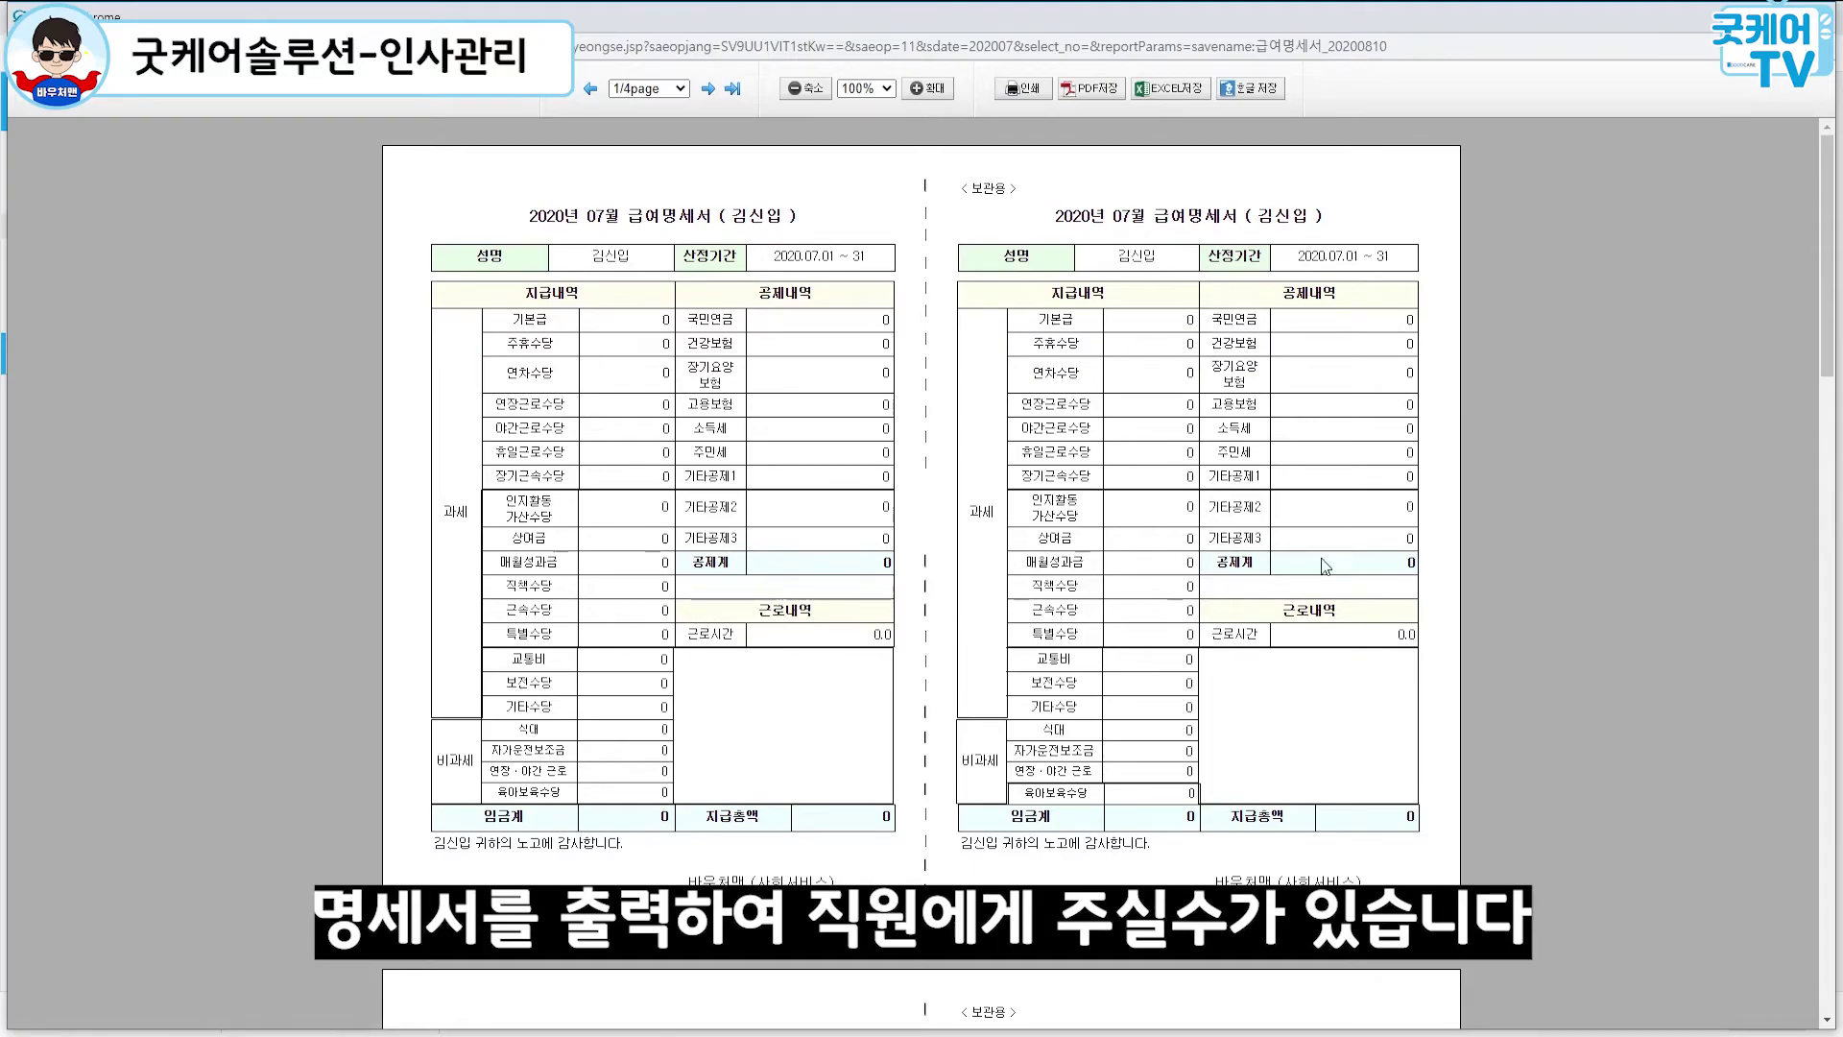
click(1023, 89)
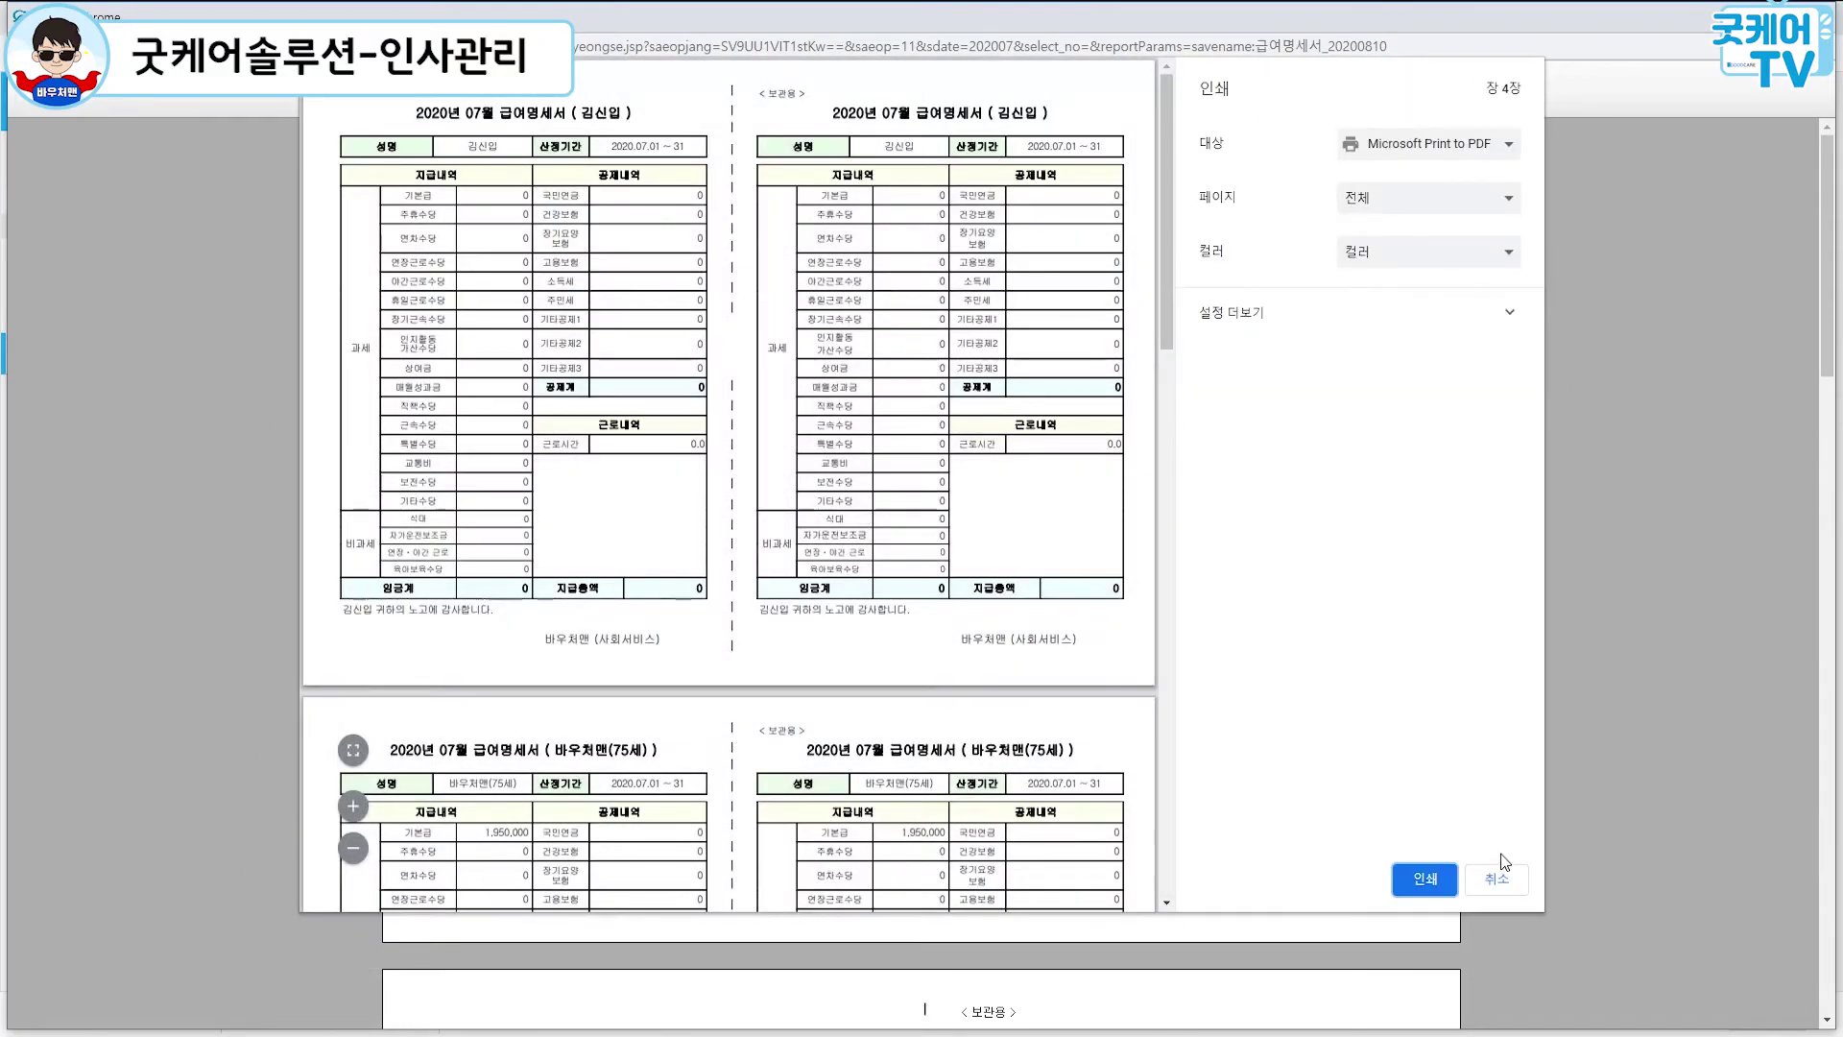
click(1497, 878)
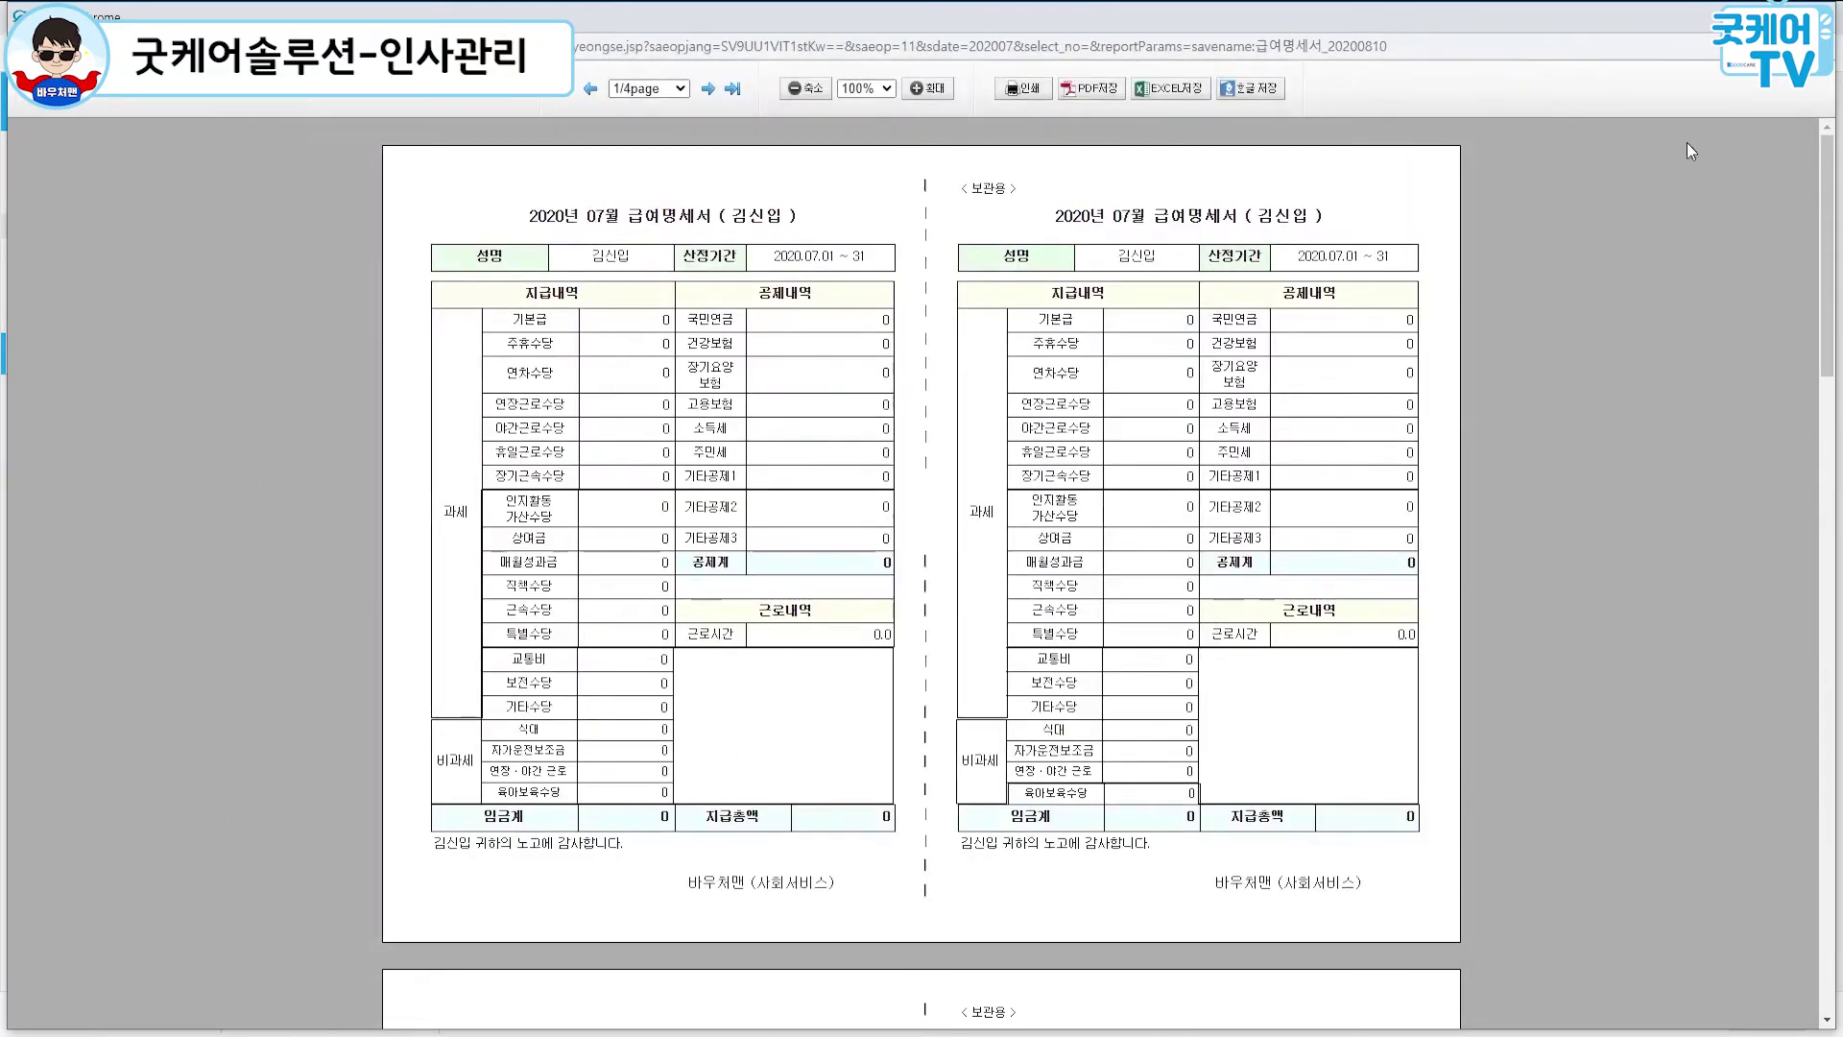
click(1815, 13)
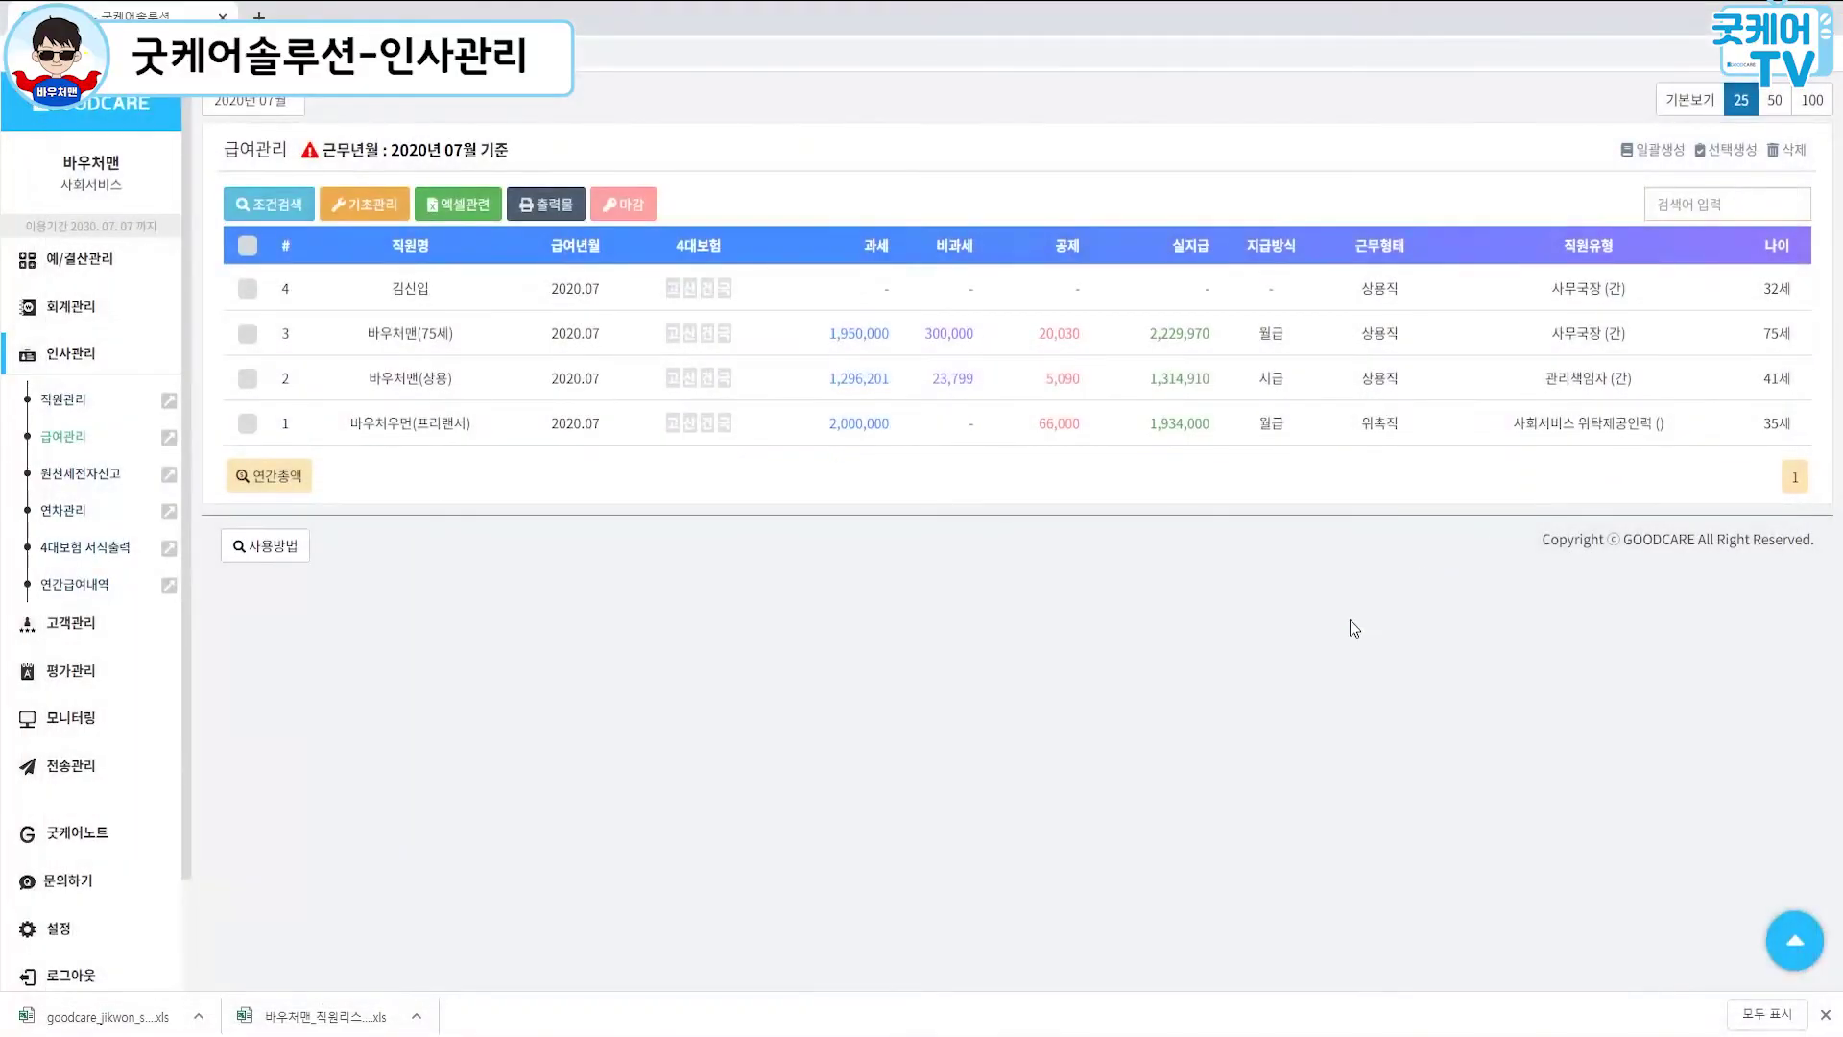
Step: View the July 2020 회사분통계 report and close it
click(545, 203)
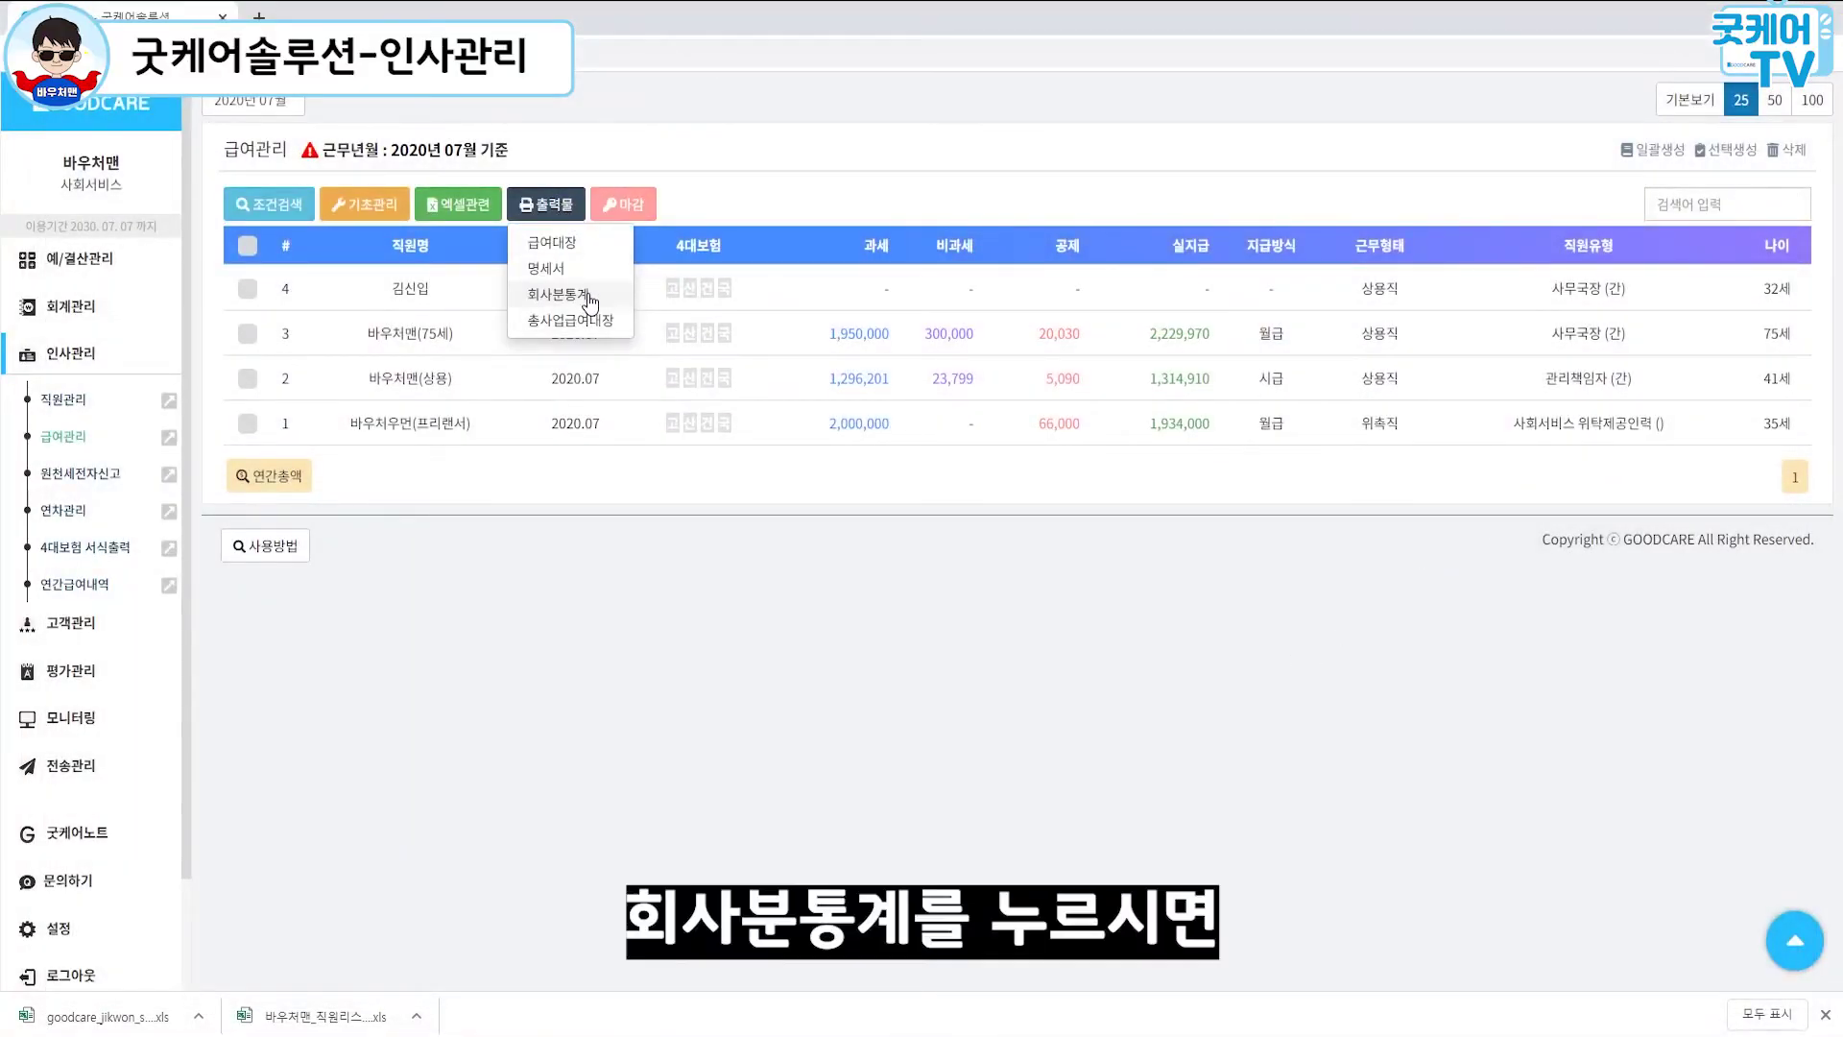
click(588, 296)
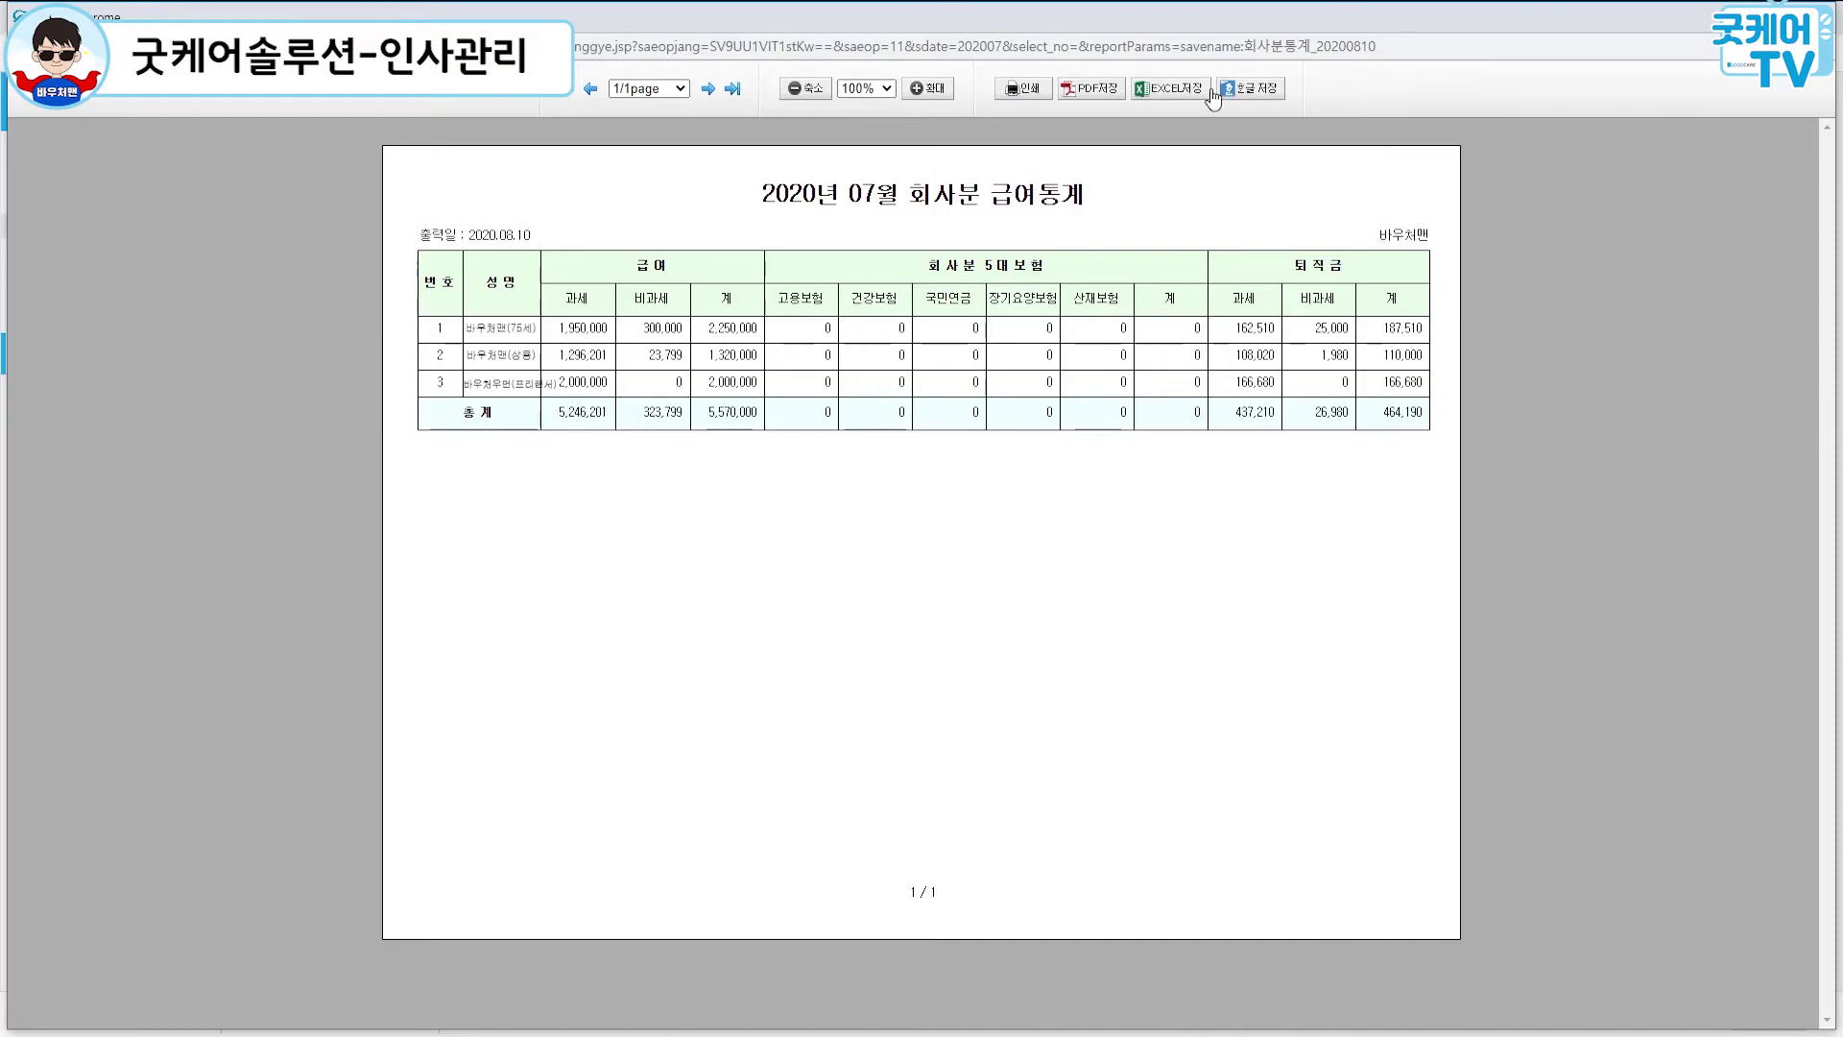
click(1814, 12)
Step: View the July 2020 총사업급여대장 report covering all businesses and close it
click(545, 204)
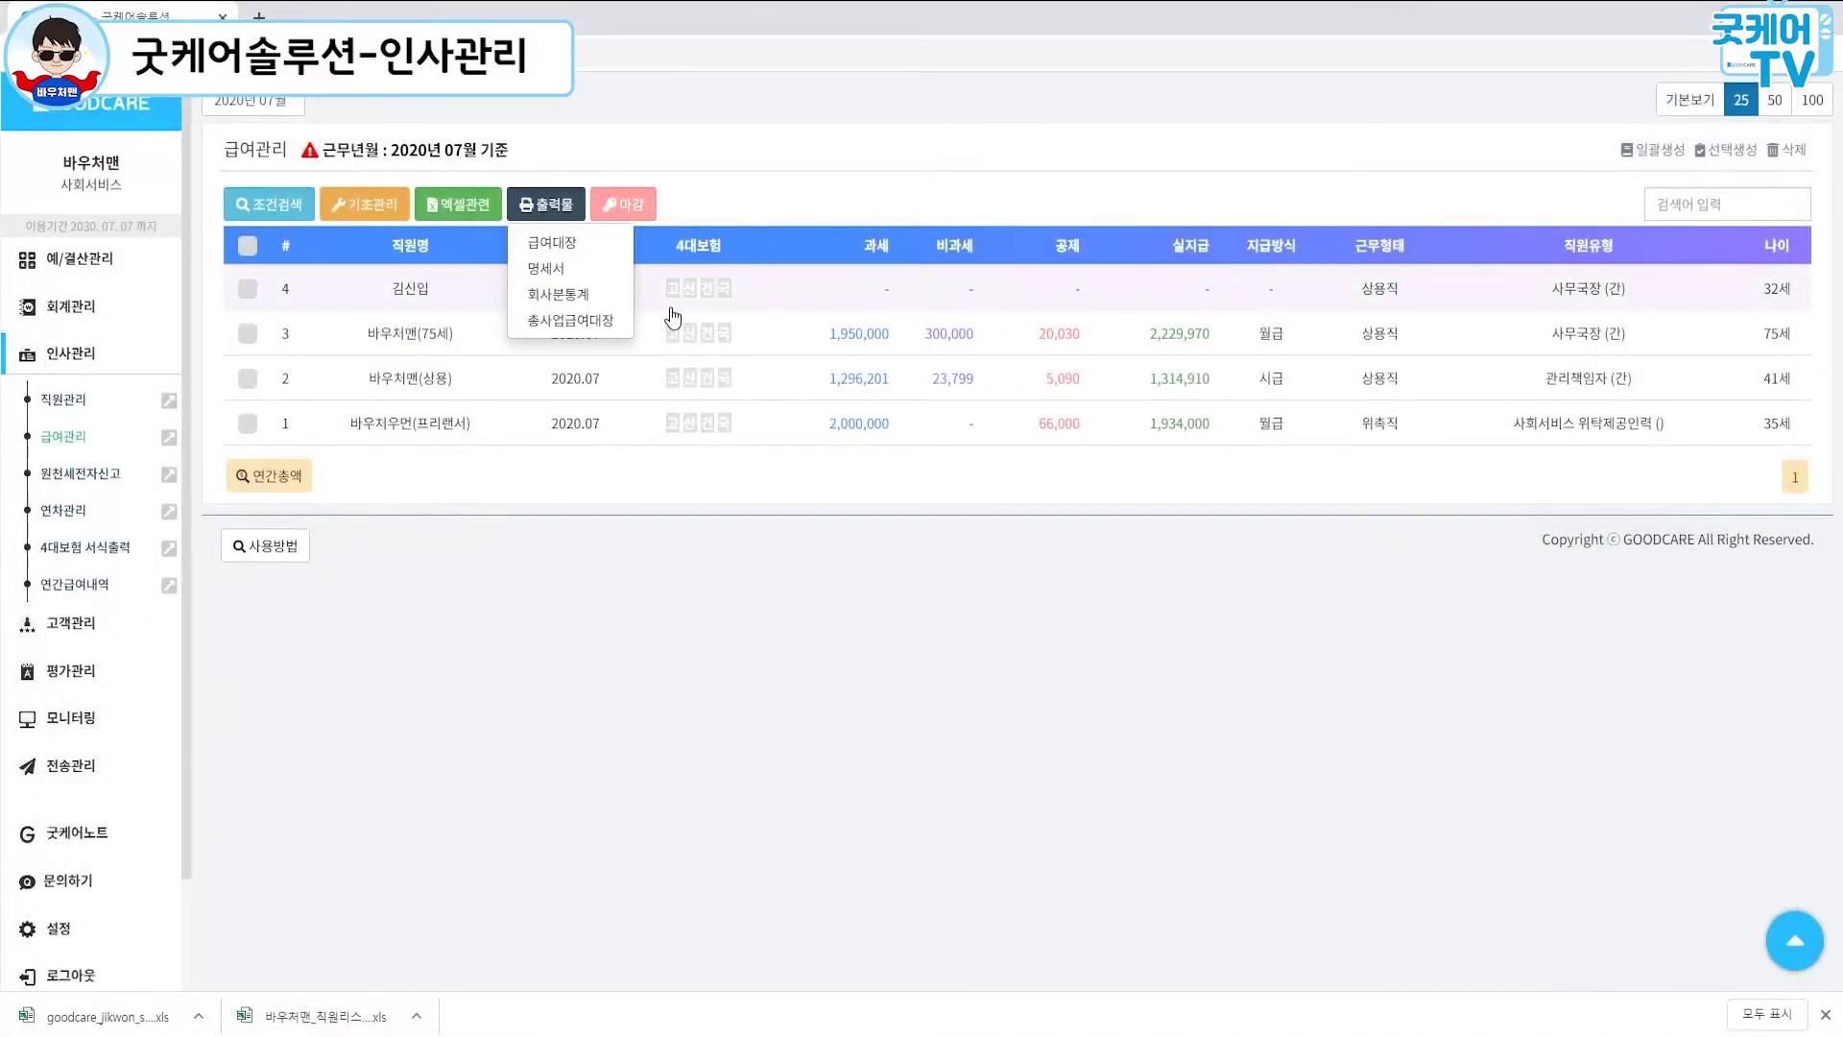
click(580, 323)
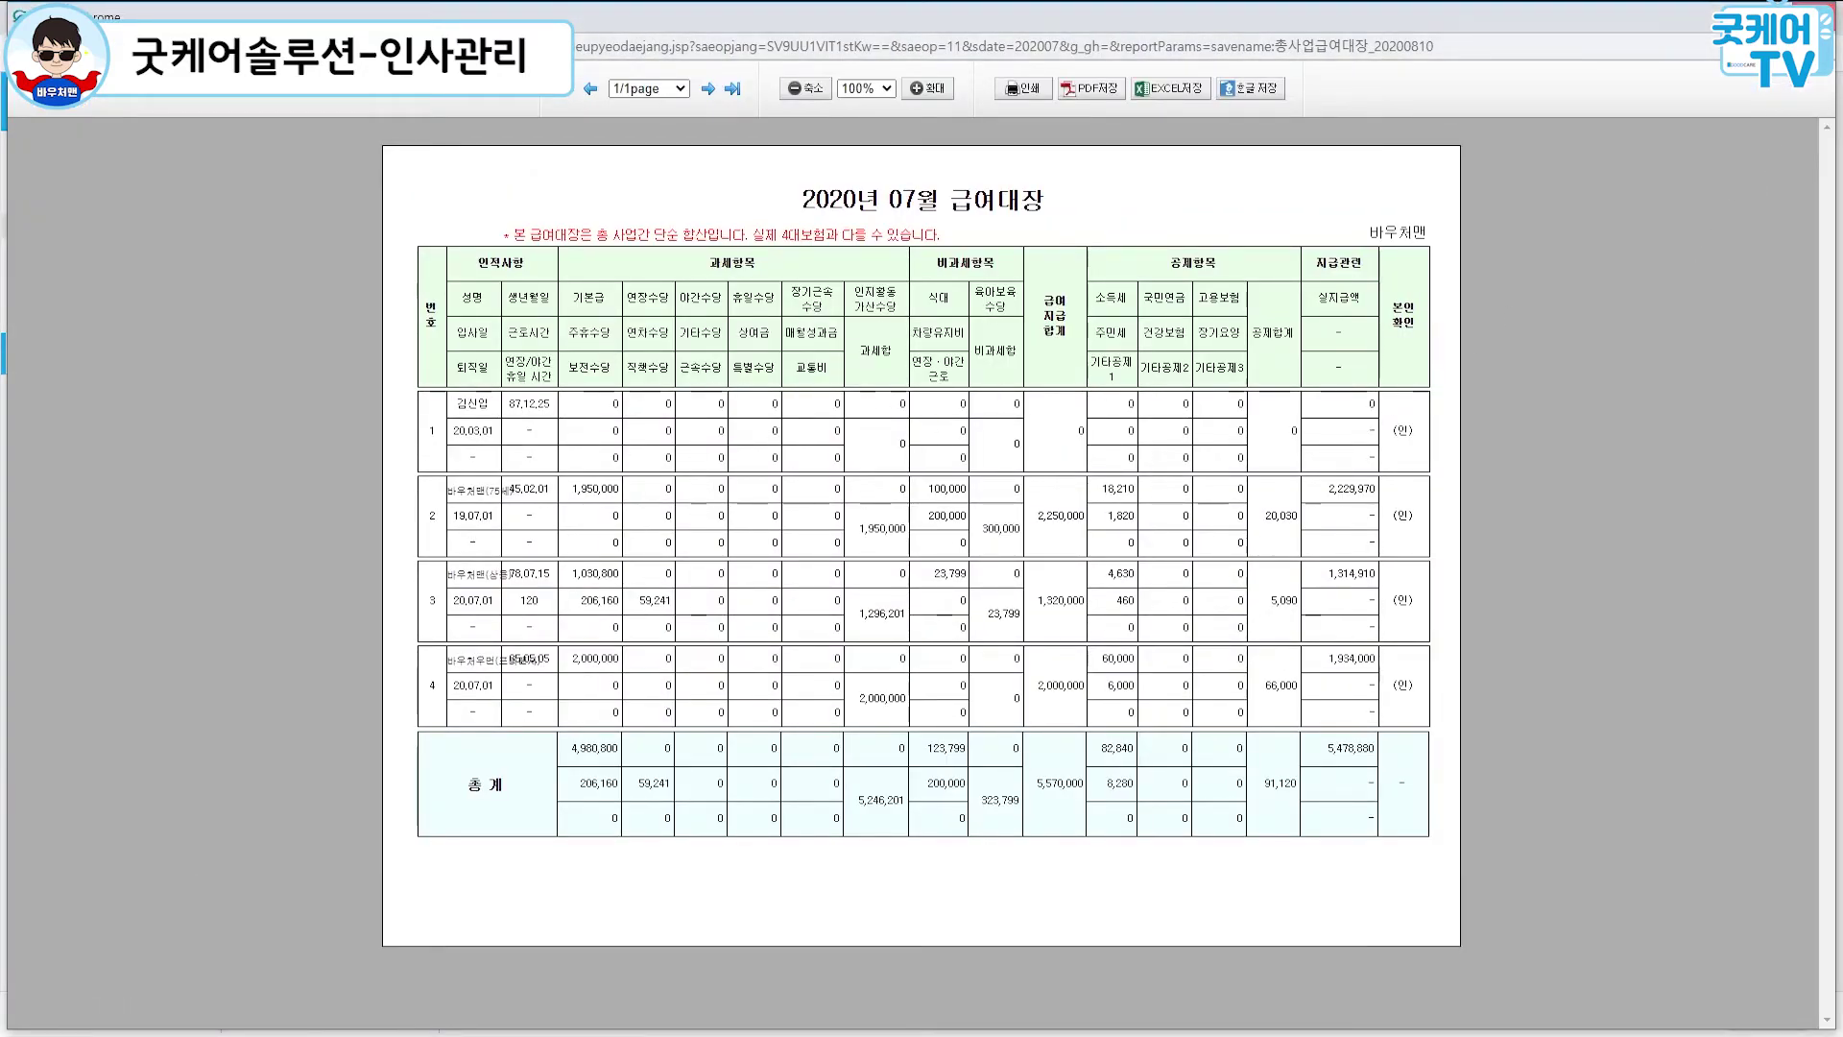
click(1816, 7)
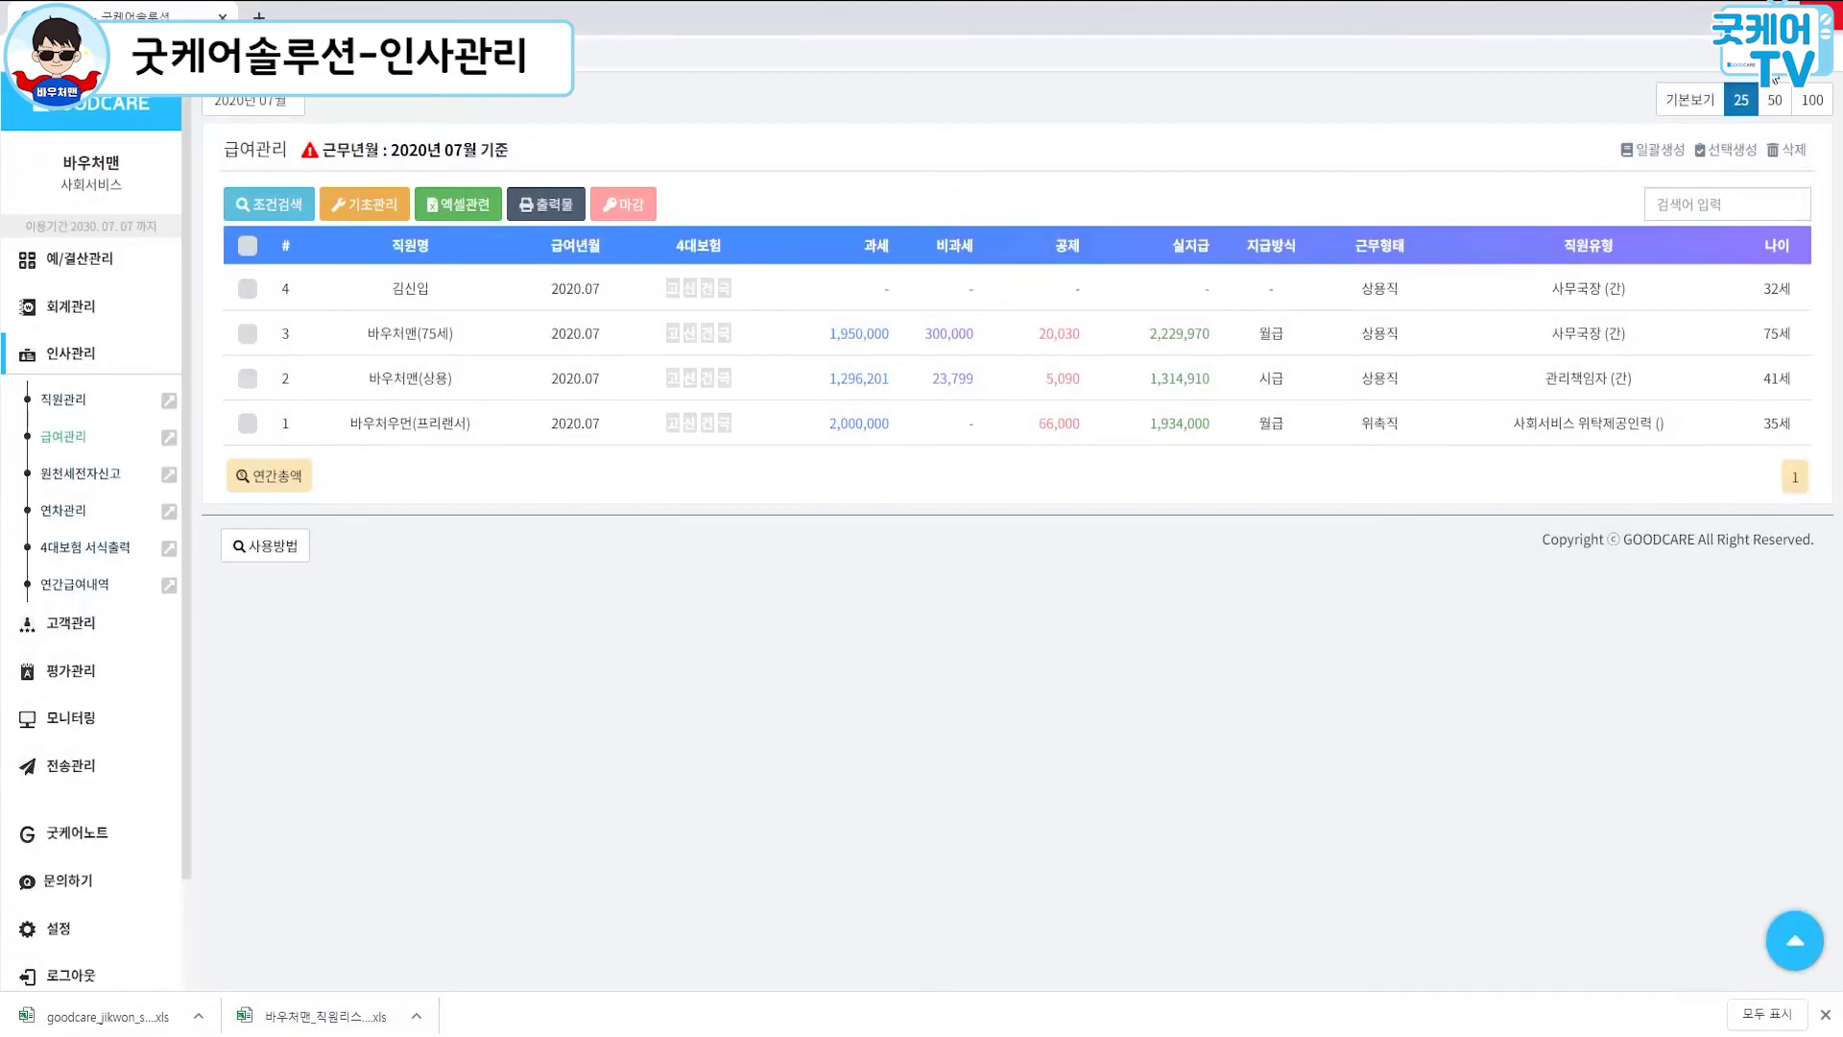
Step: Download the July 2020 payroll list as an Excel file in the 세무사랑 format, look through it and close it
click(457, 211)
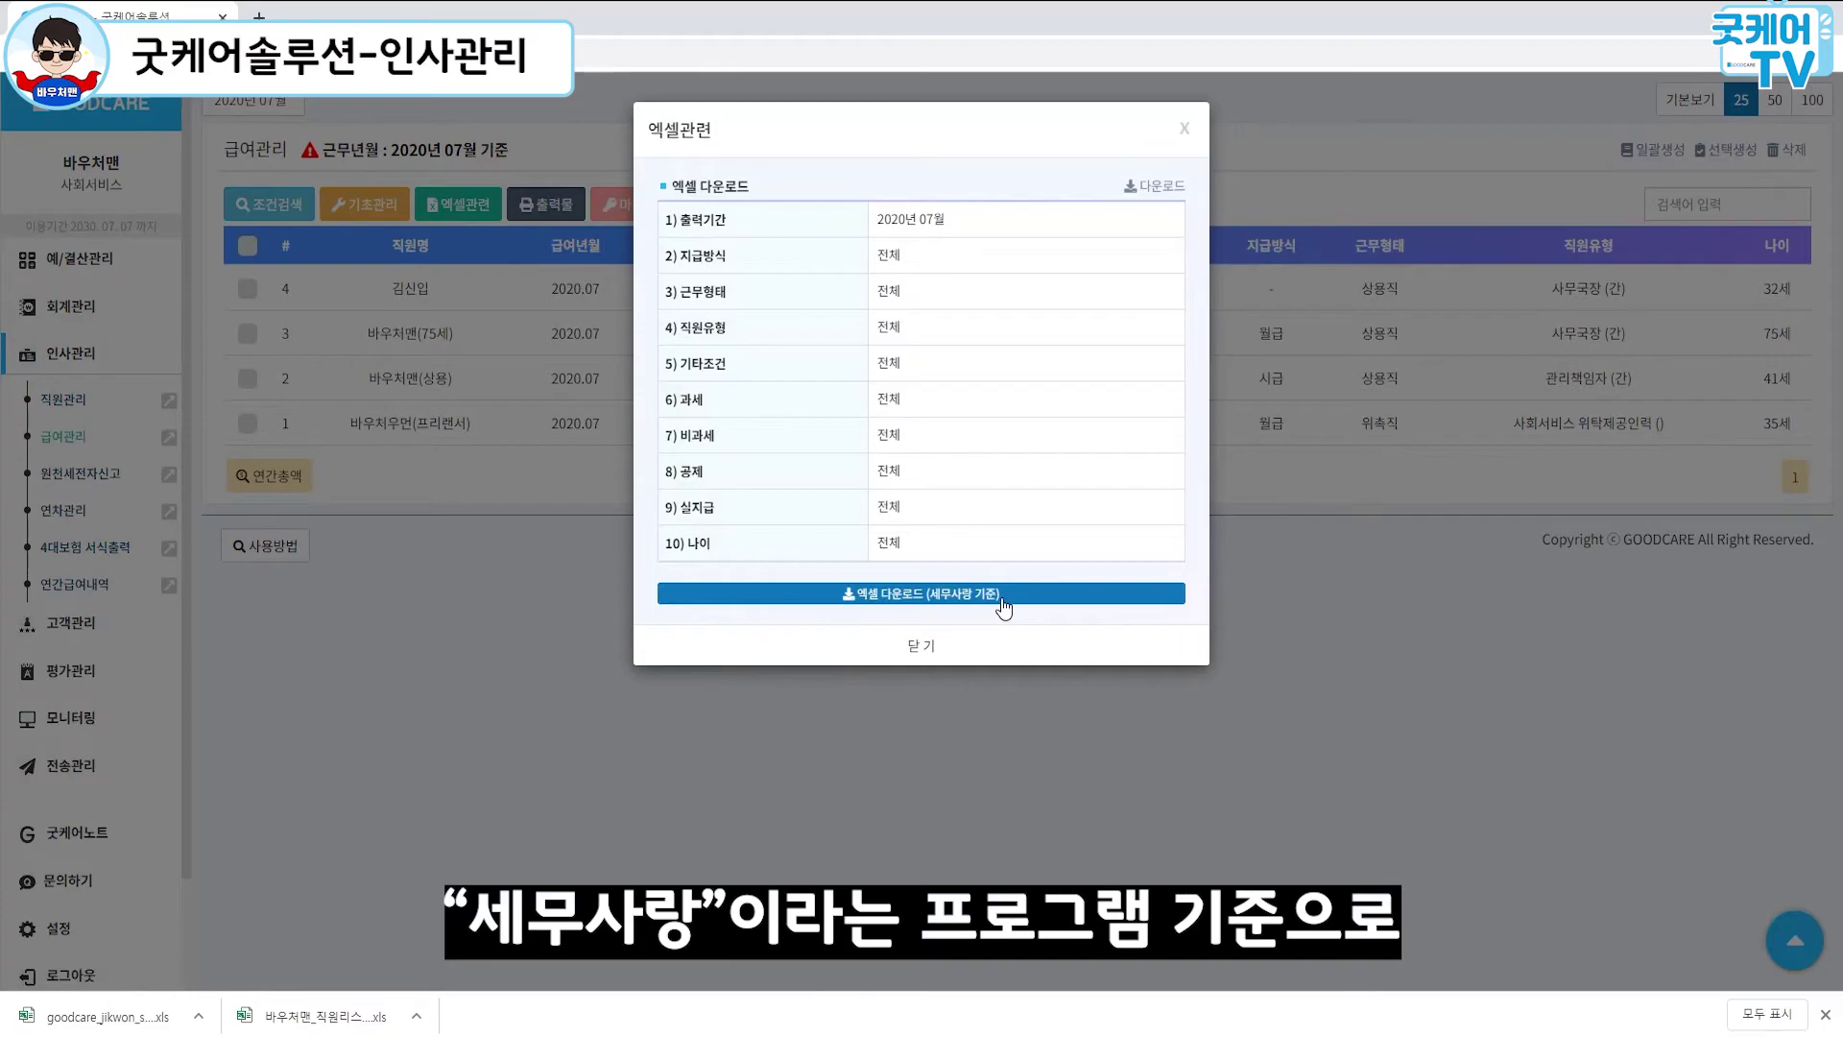
click(1003, 595)
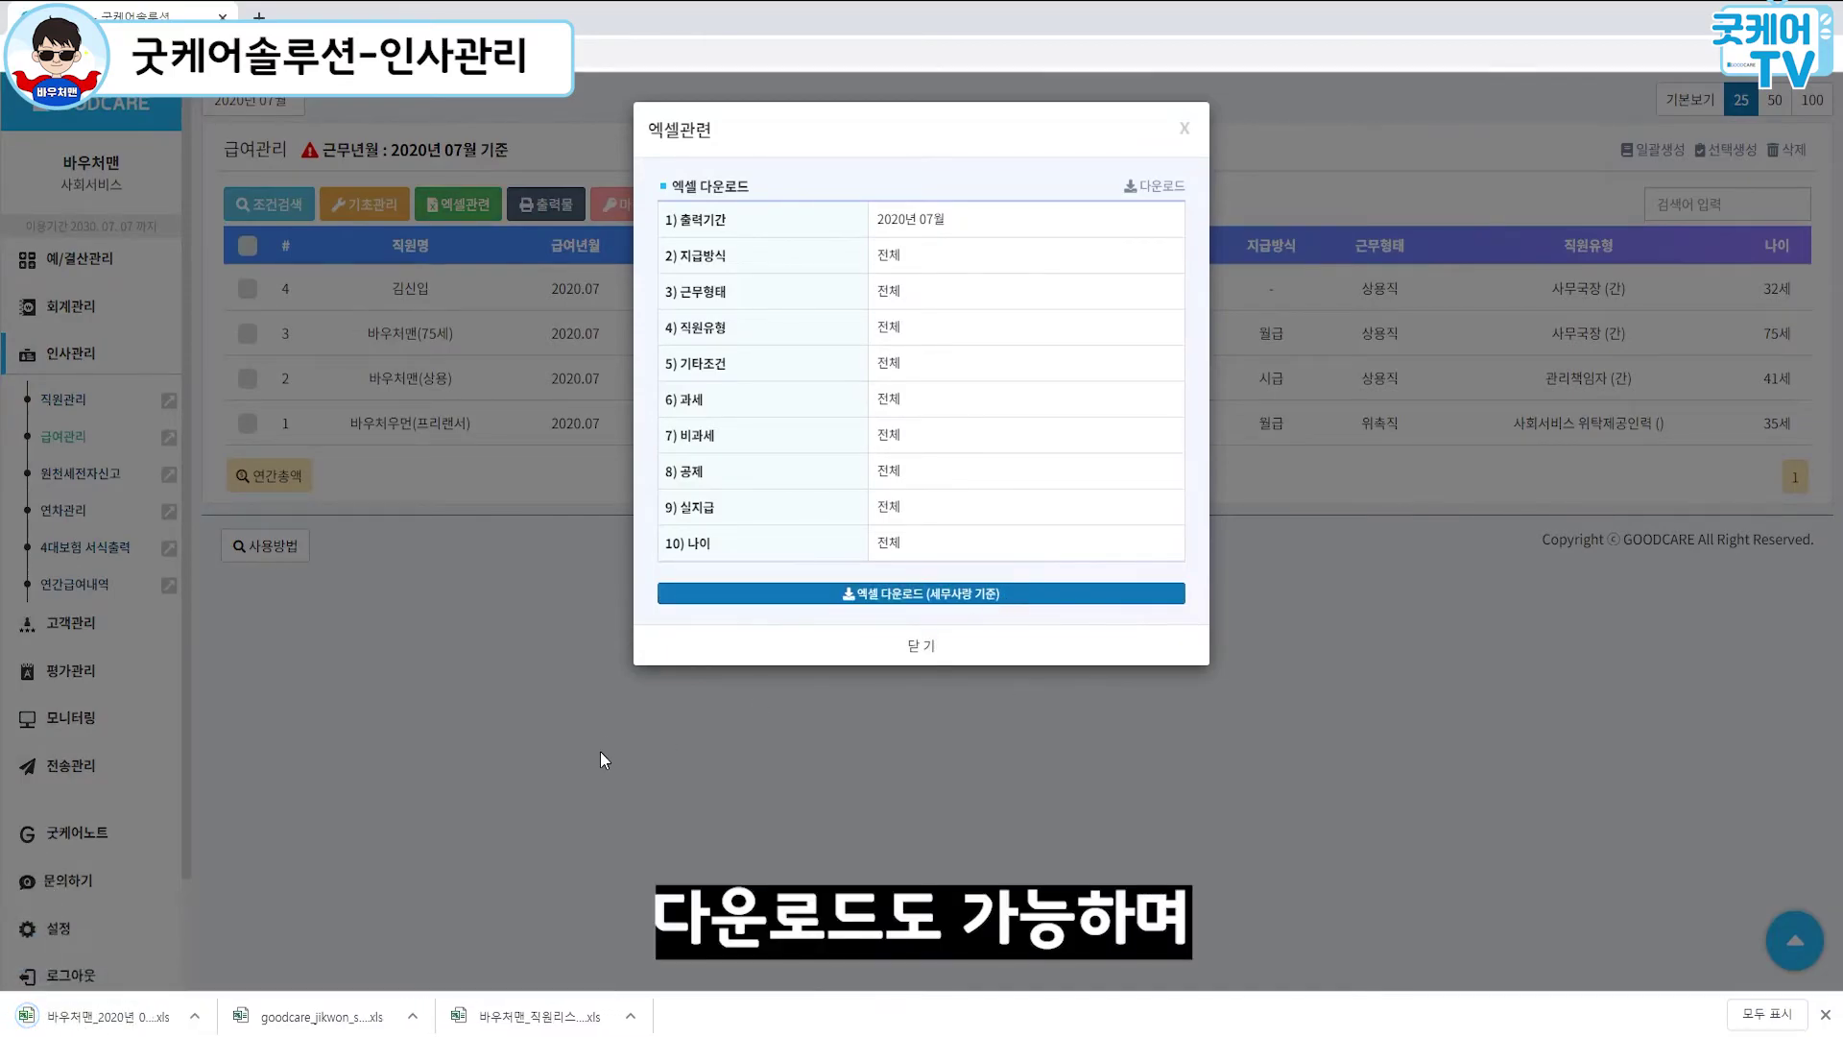
click(96, 1016)
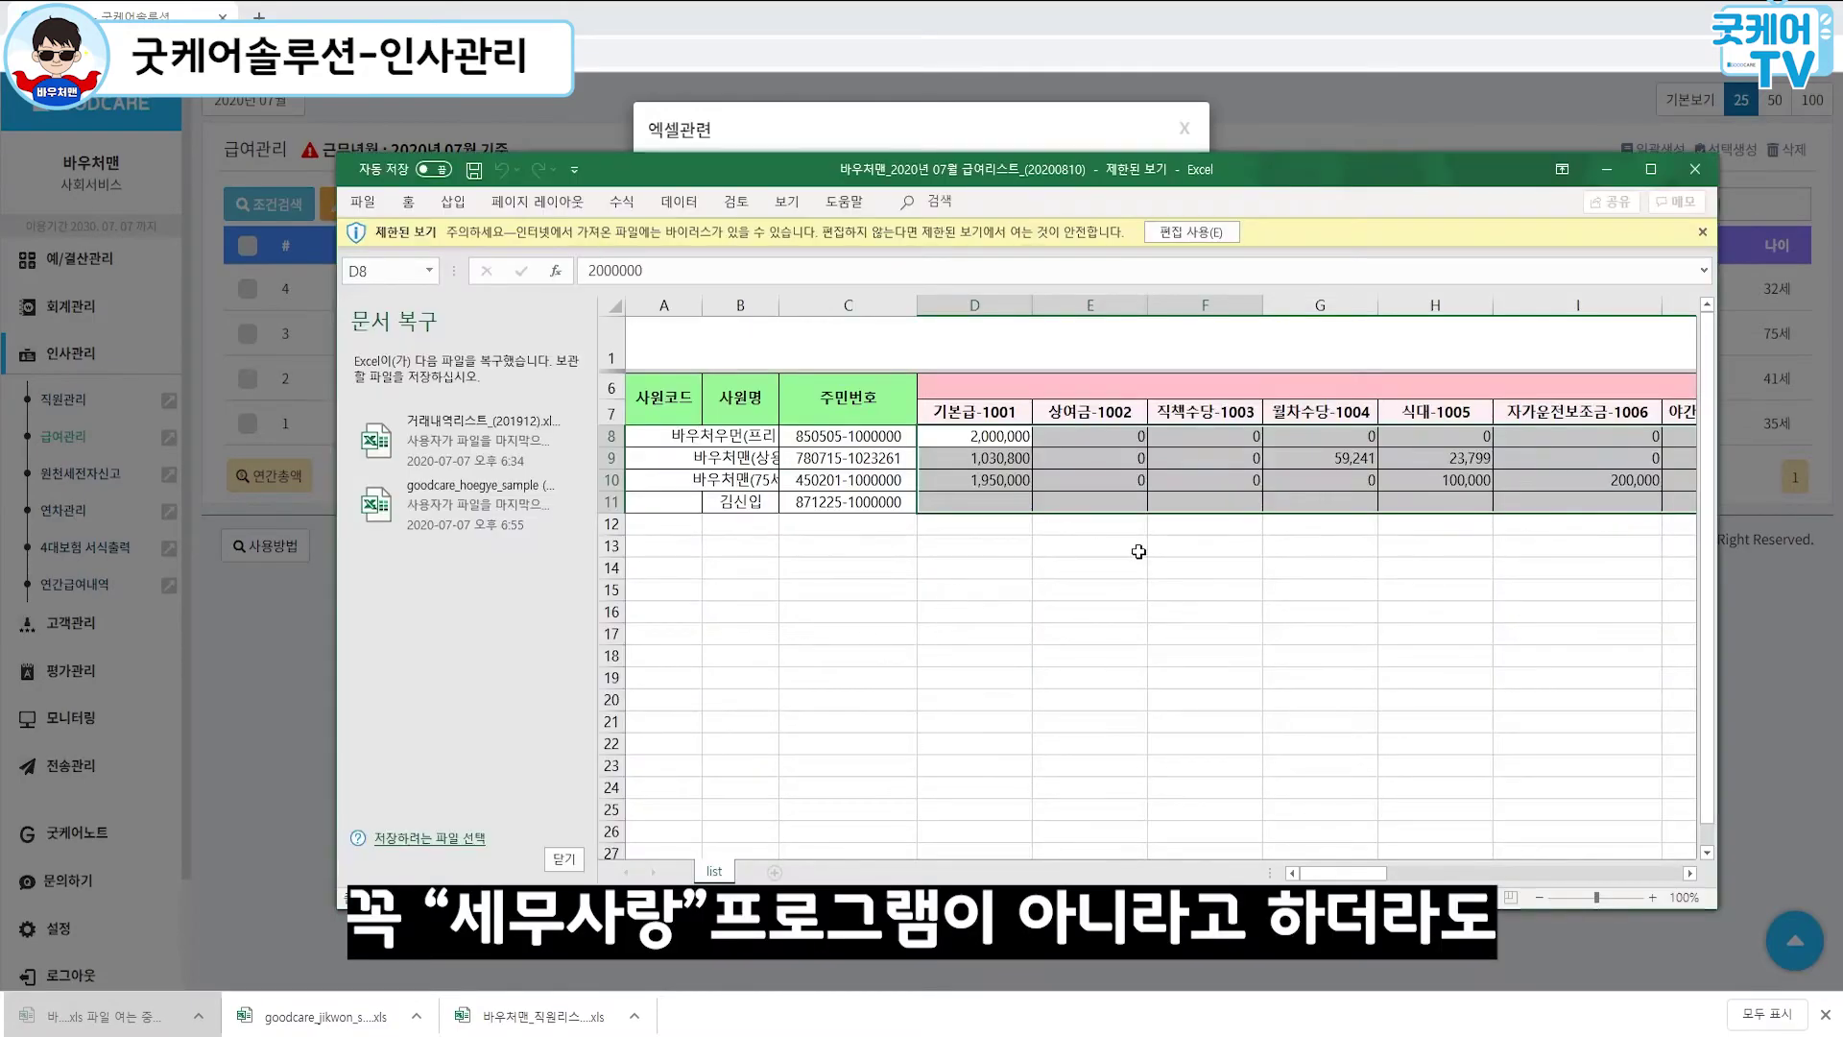
click(1702, 181)
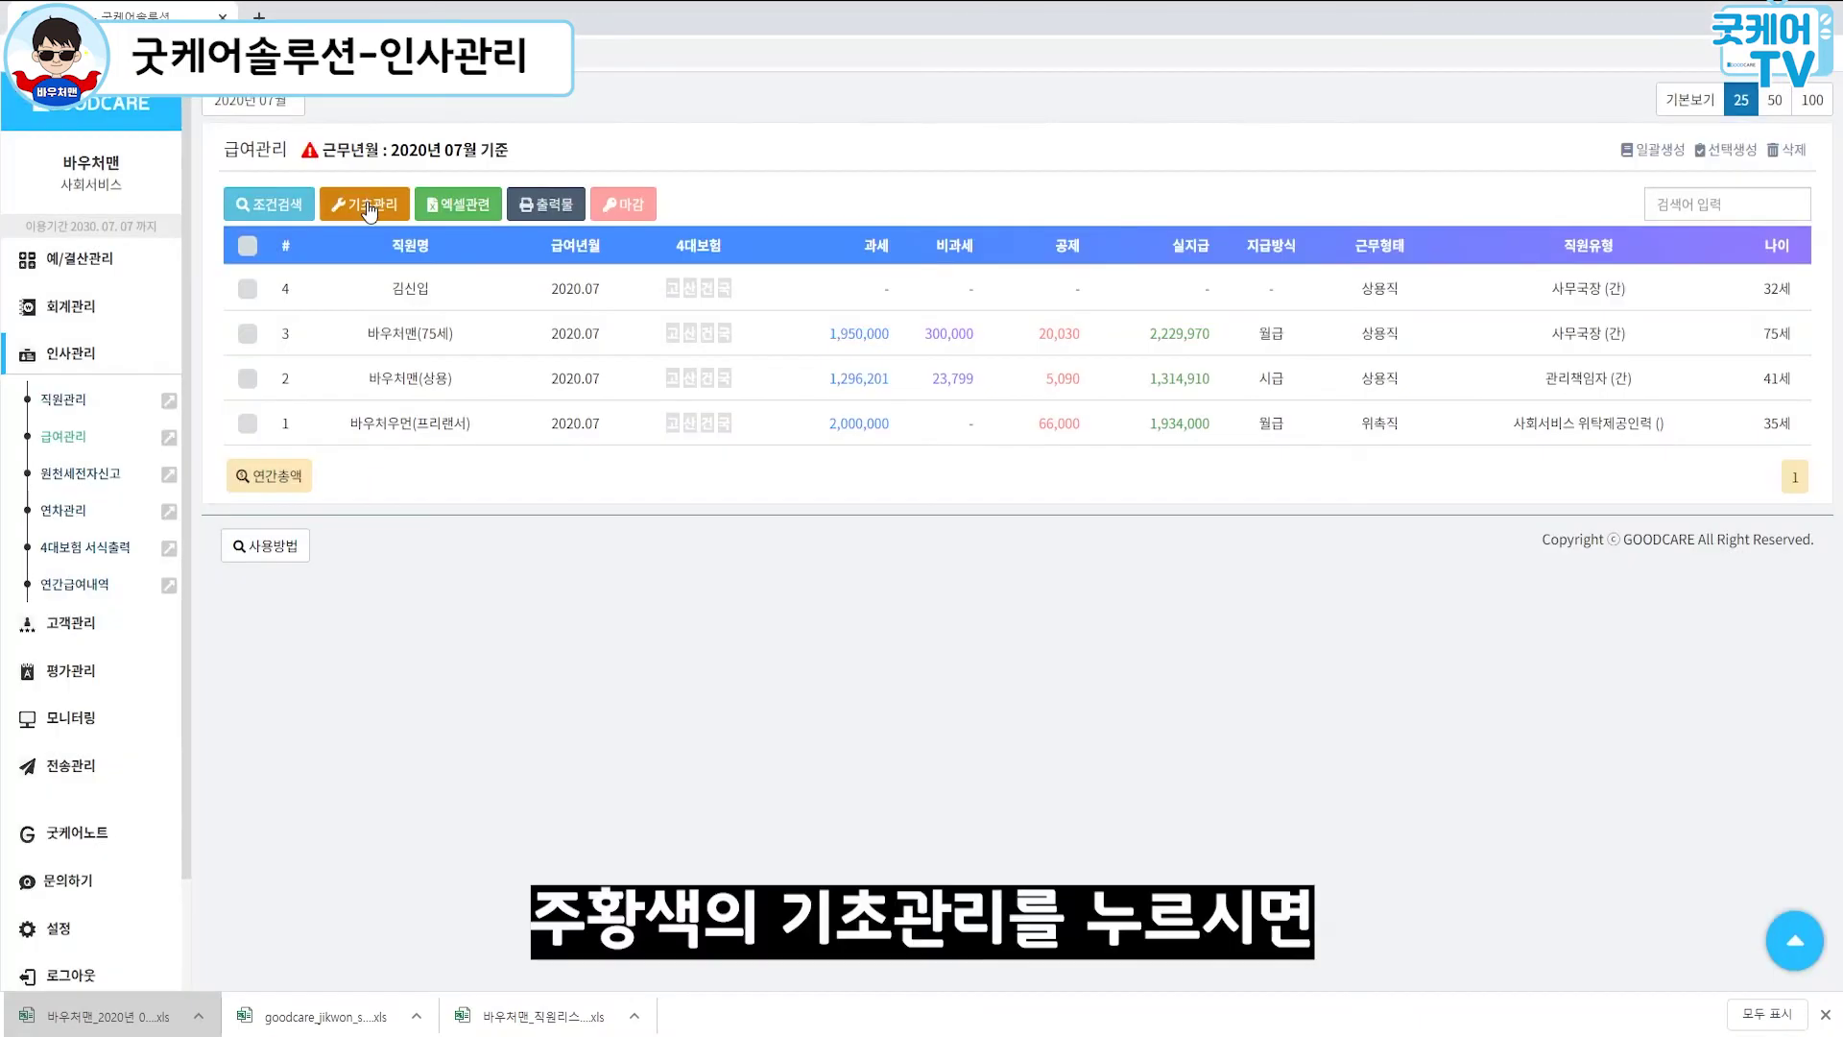
Step: Rename the 기타공제2 item as 의복비 in the 기초관리 settings and check the 75-year-old employee's payroll record, resaving it
click(367, 203)
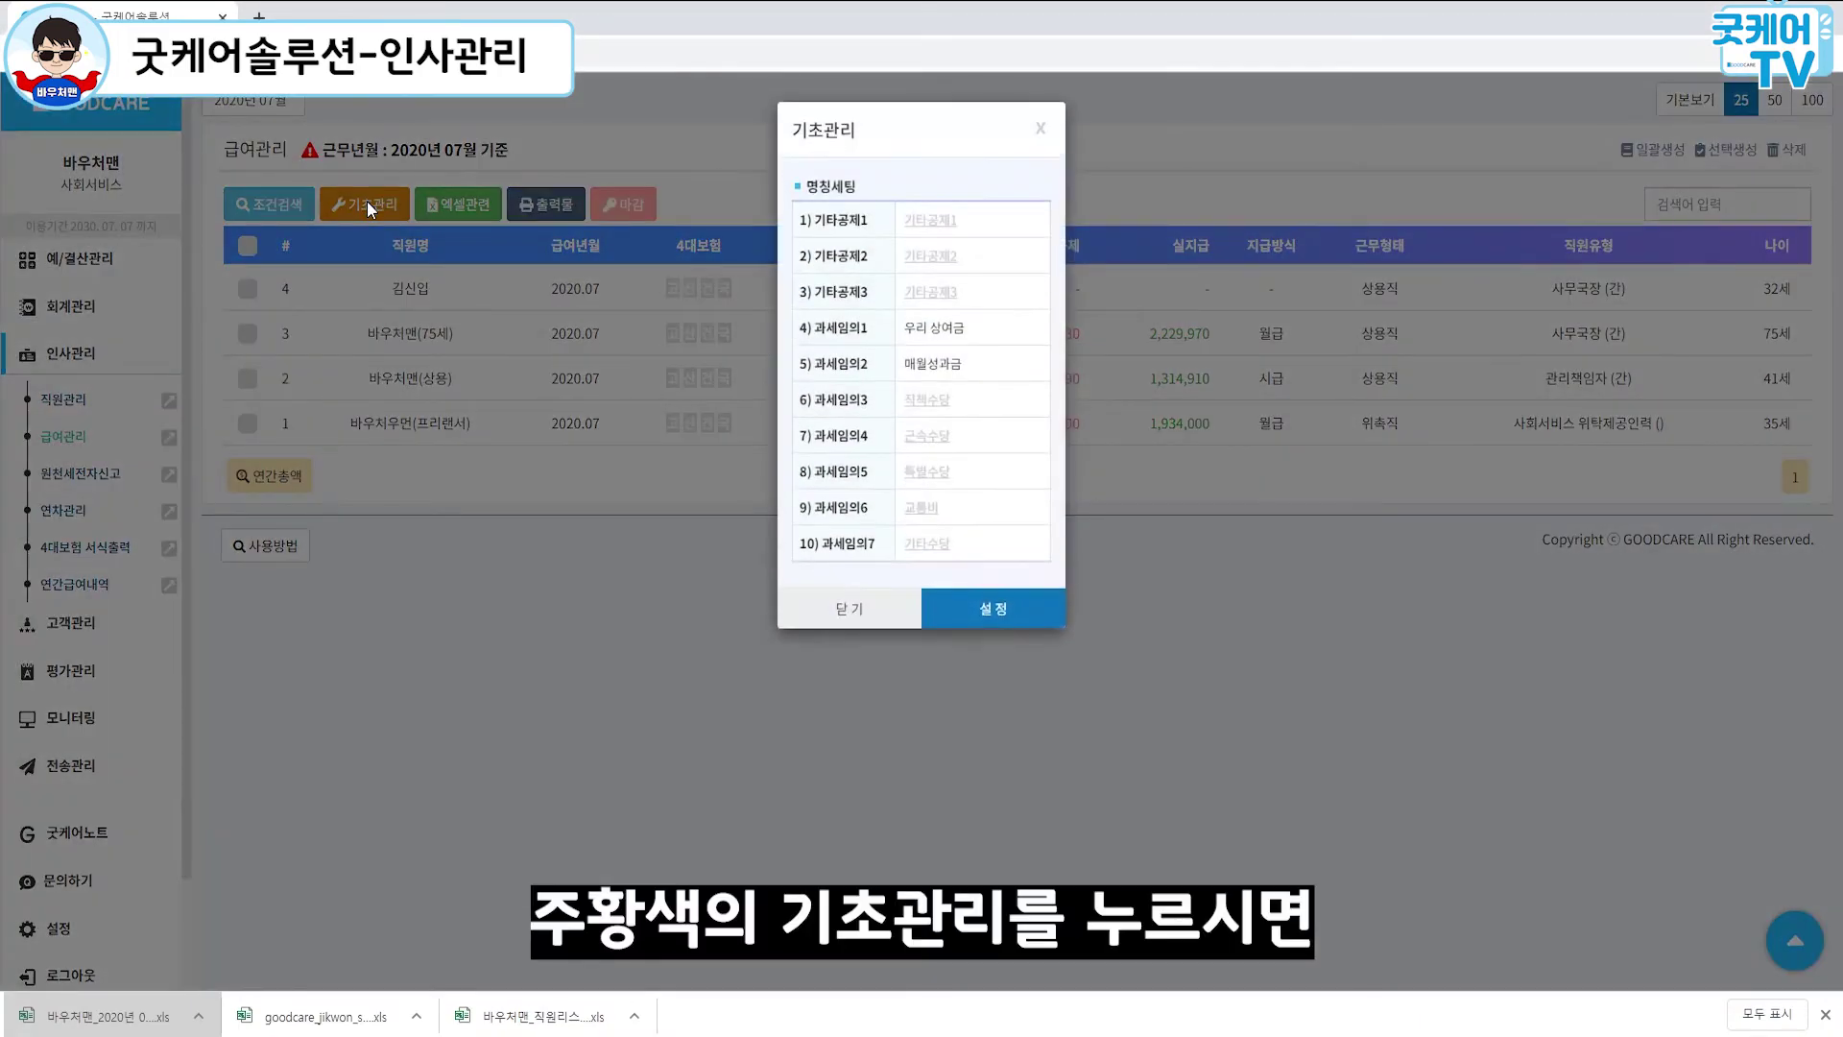
triple_click(958, 331)
triple_click(976, 369)
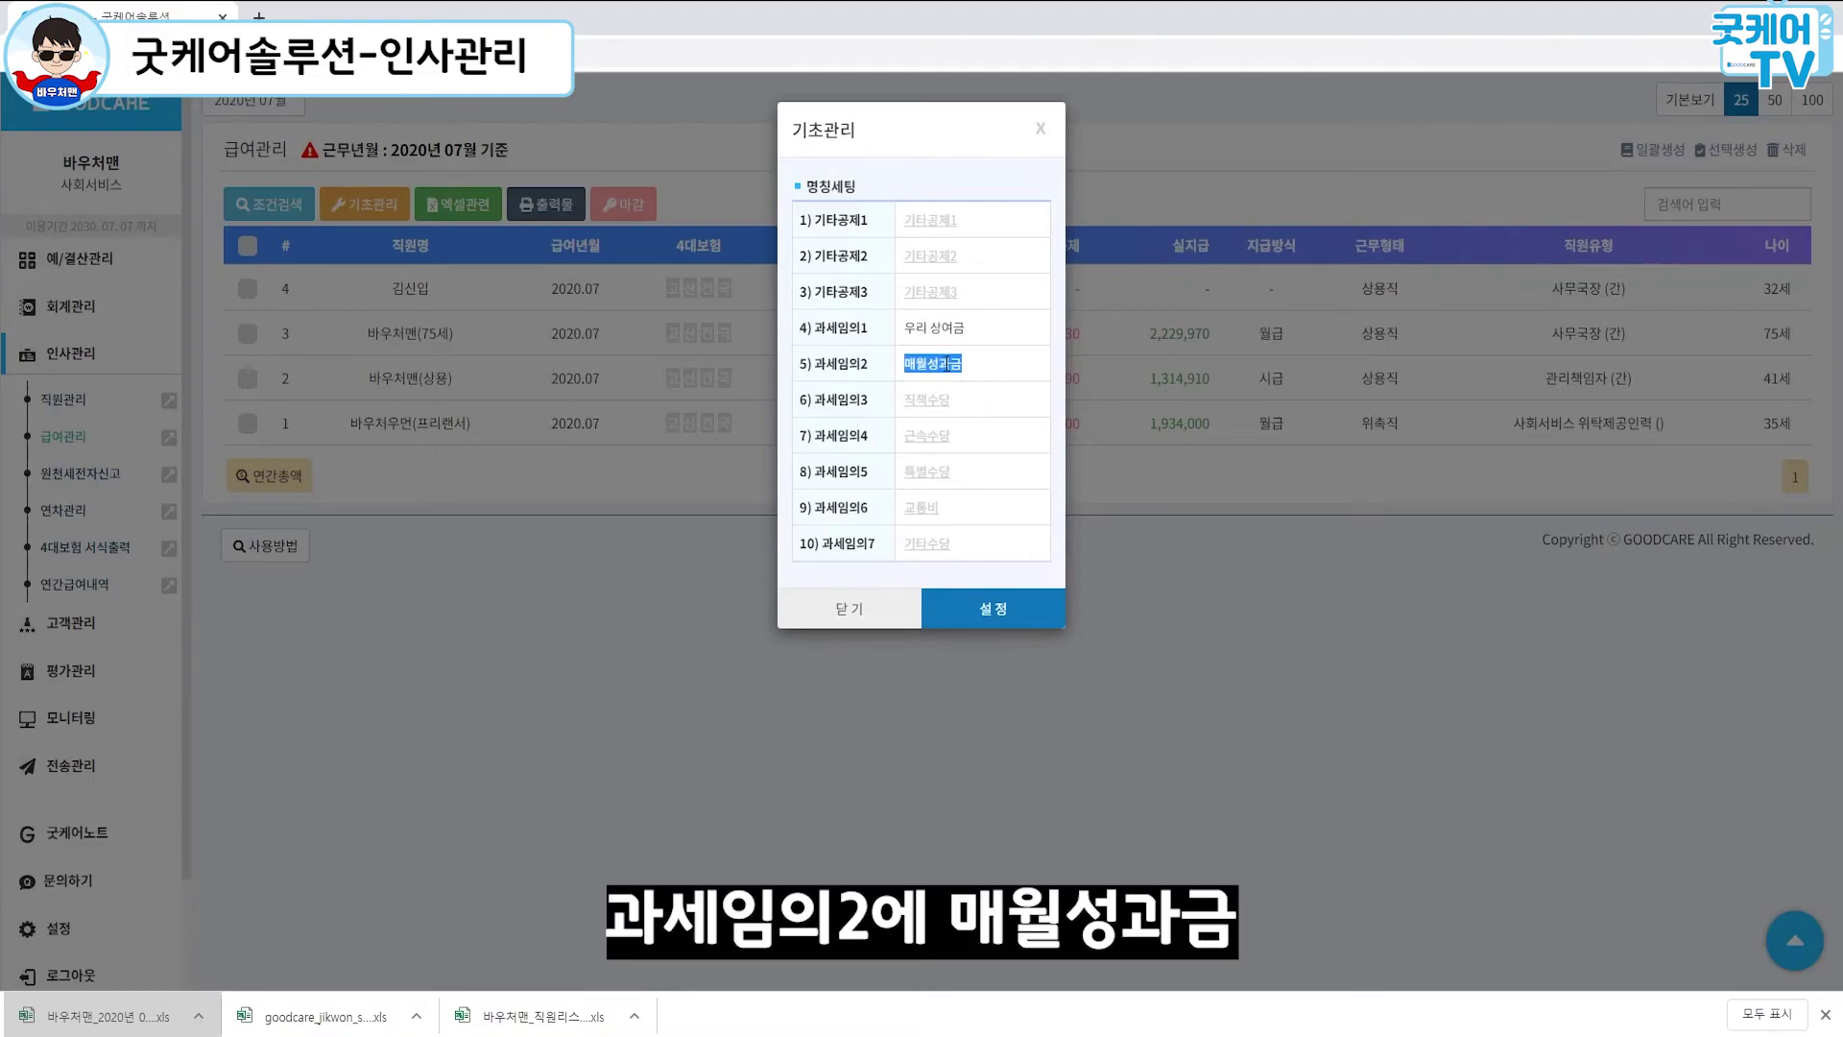
click(940, 257)
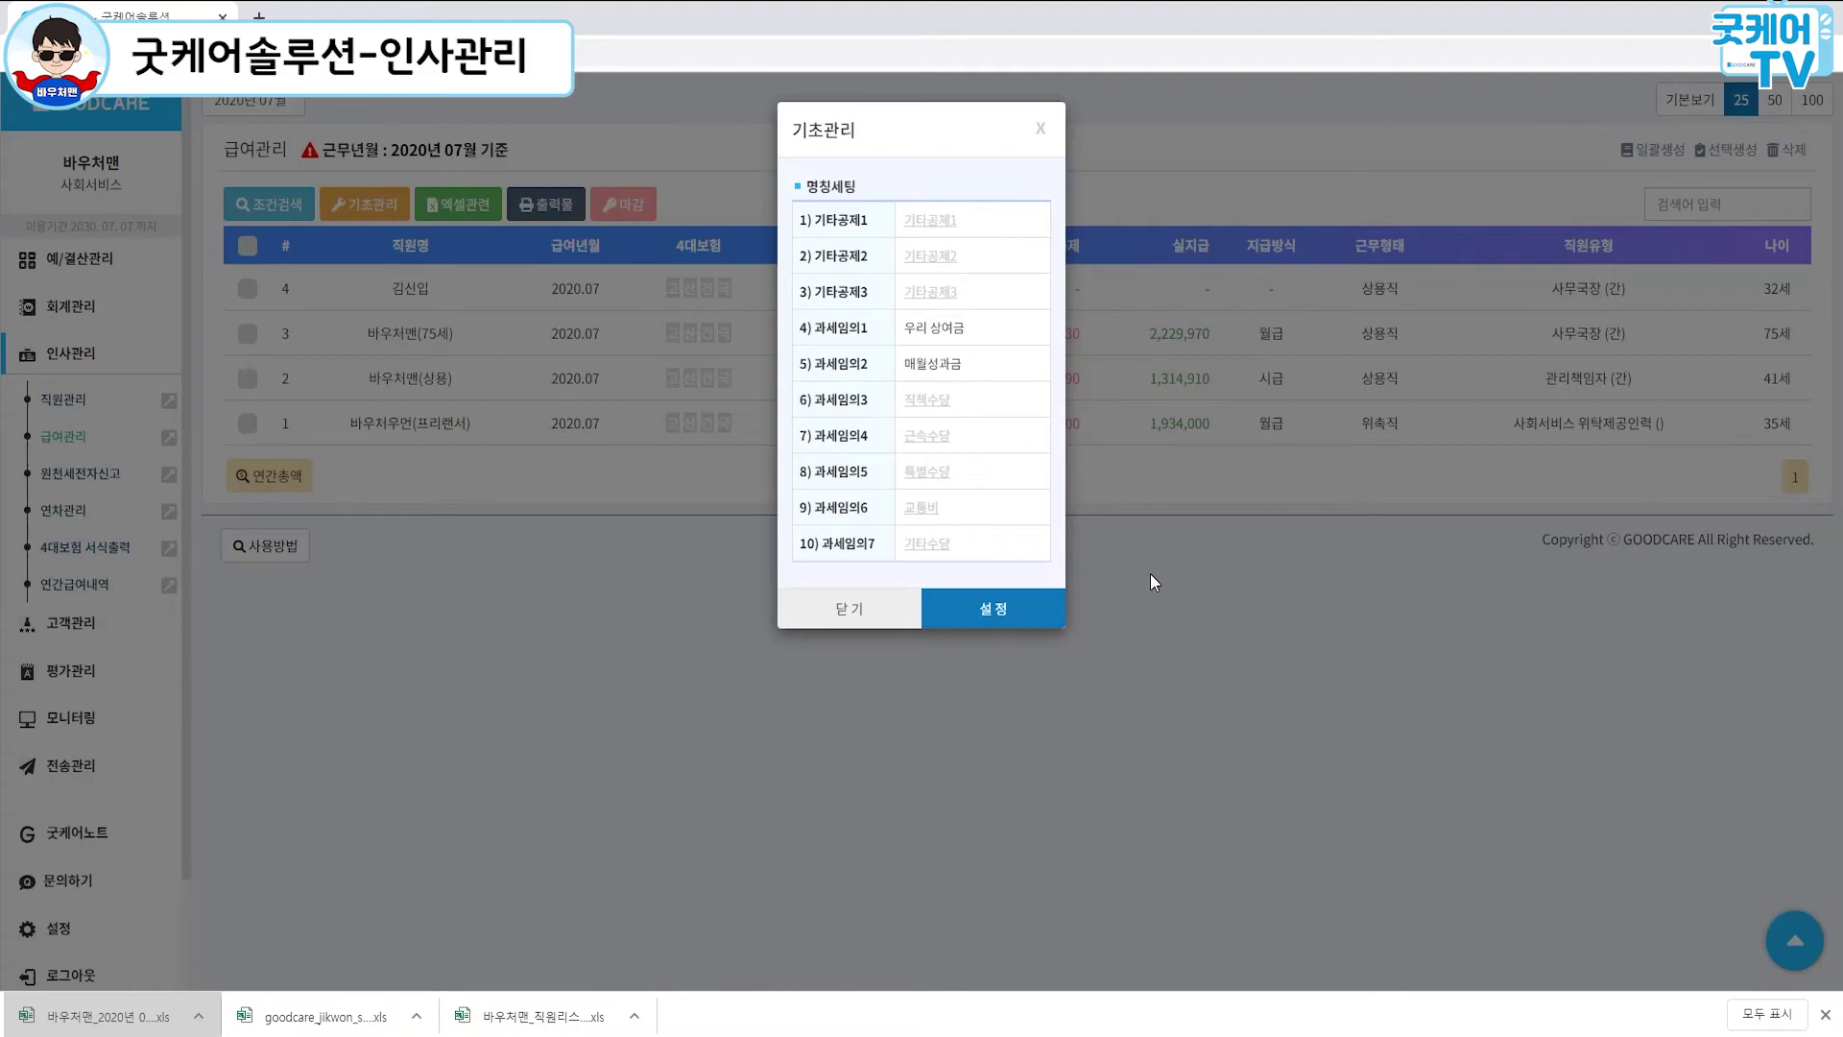
text(의)
text(료)
click(964, 610)
click(924, 239)
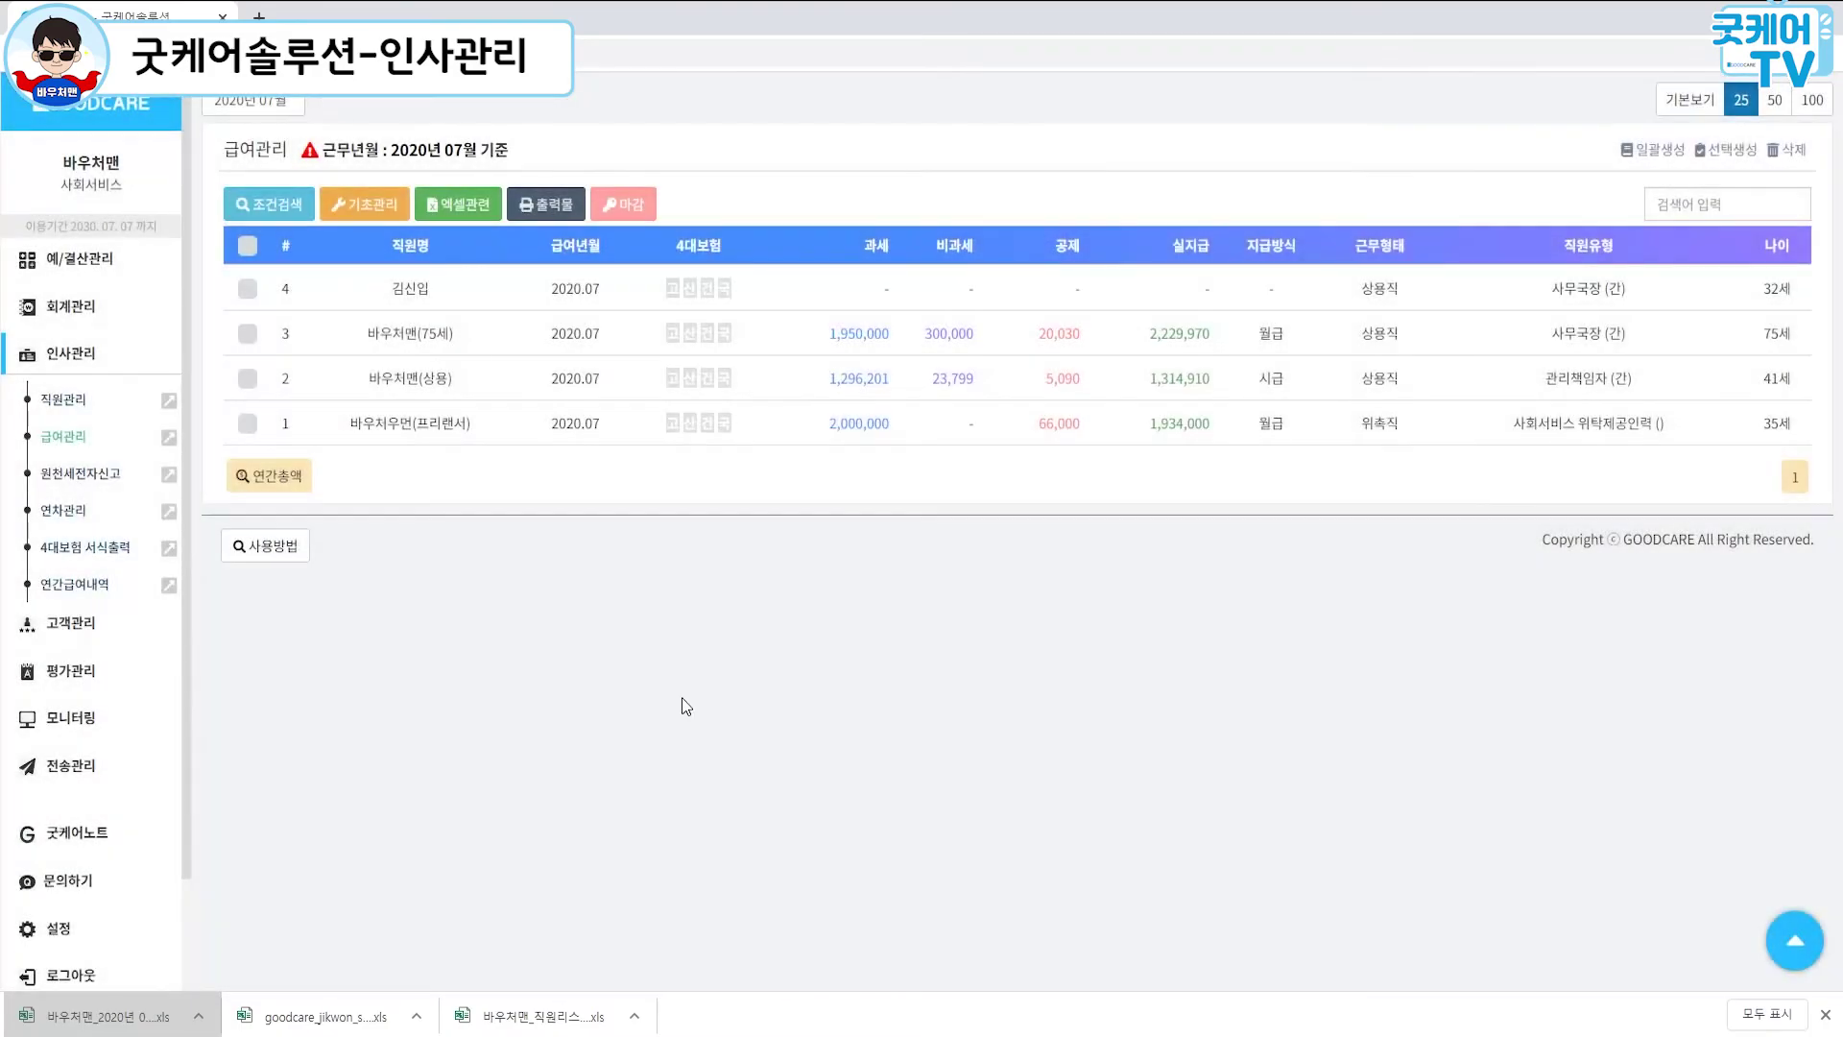
click(590, 345)
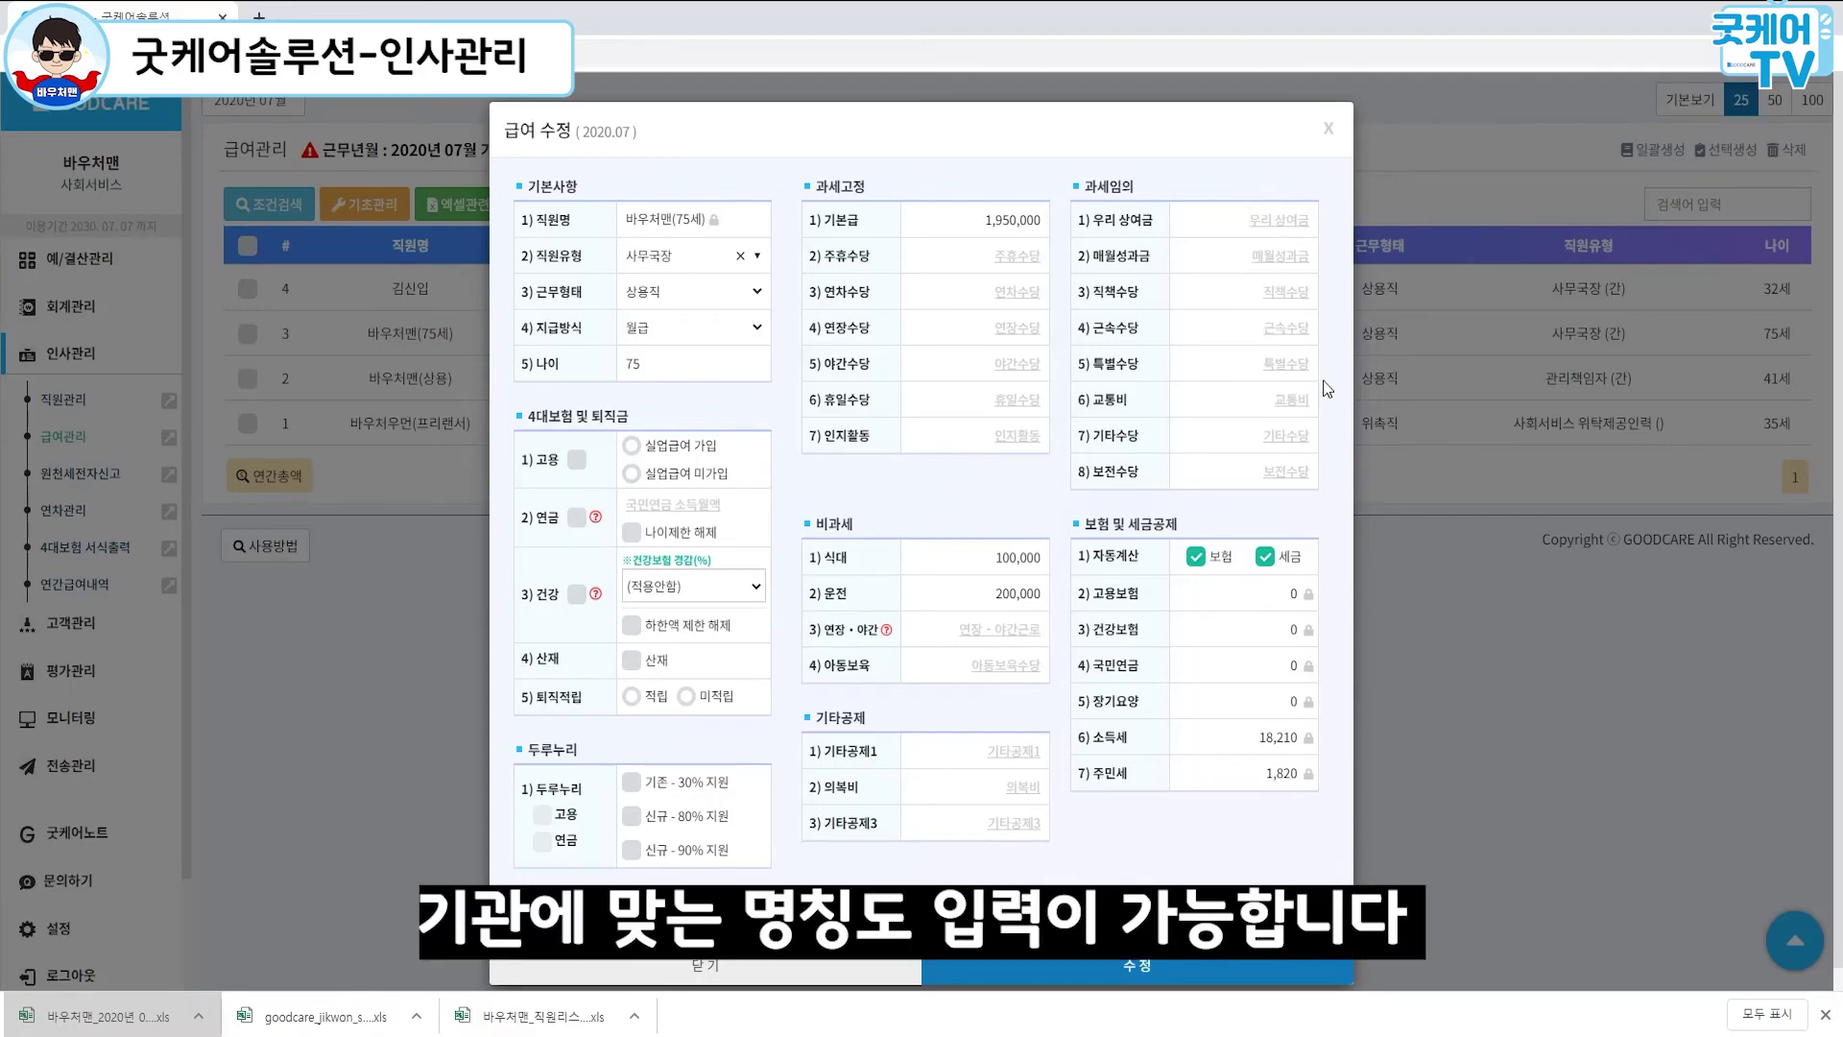
click(1013, 974)
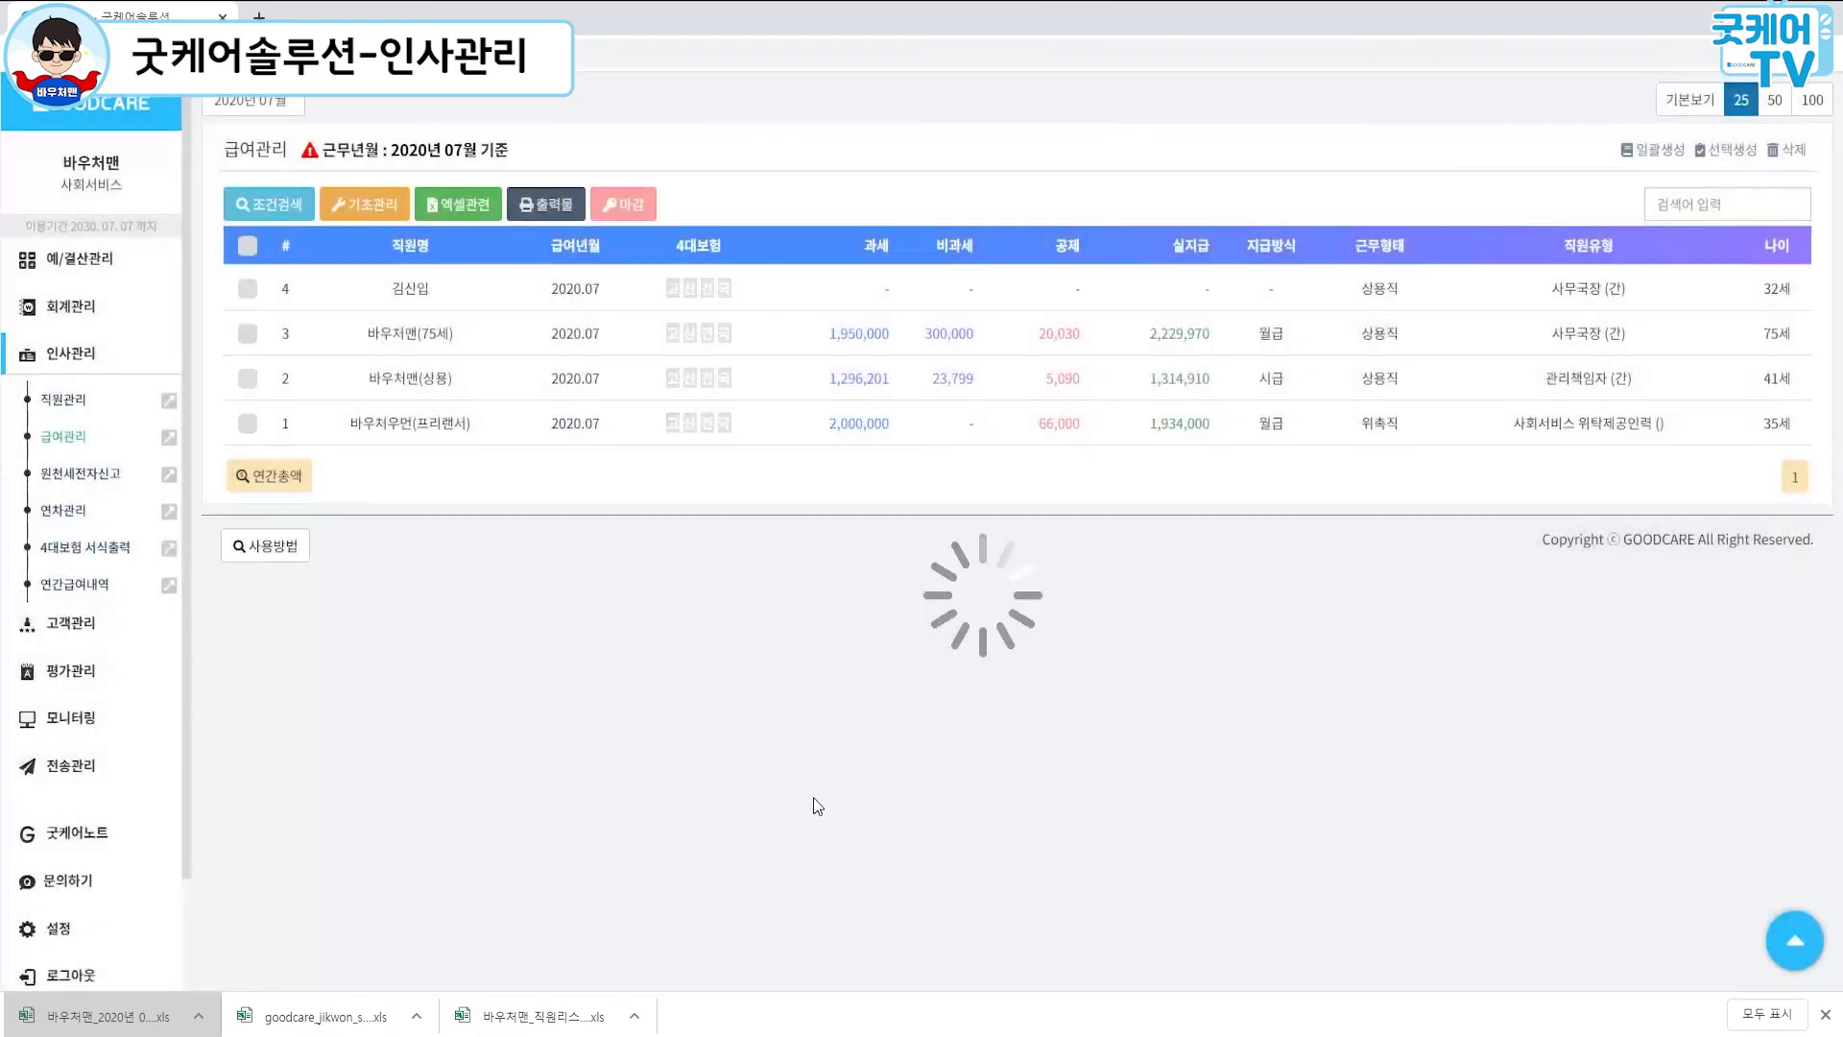
Step: Look through the 조건검색 filter options and filter the payroll list by the 근무형태 상용직
click(278, 206)
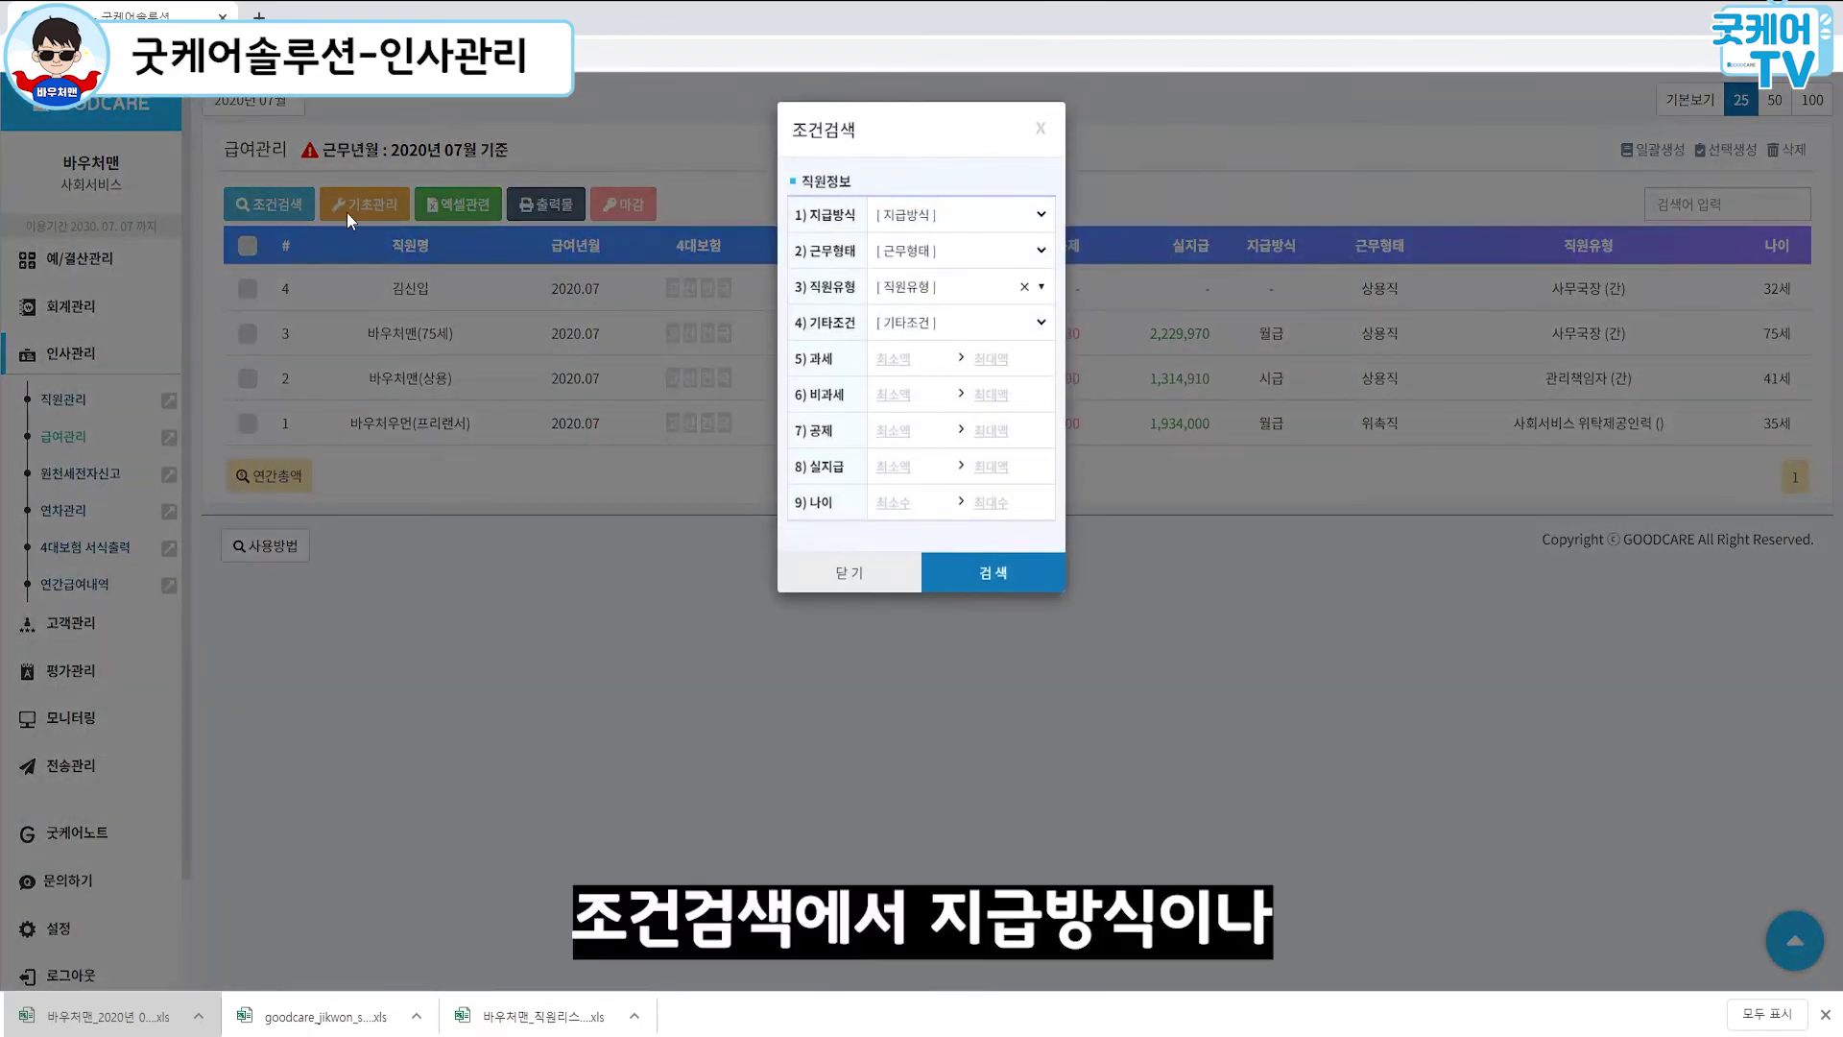
click(1012, 232)
click(1012, 231)
click(981, 257)
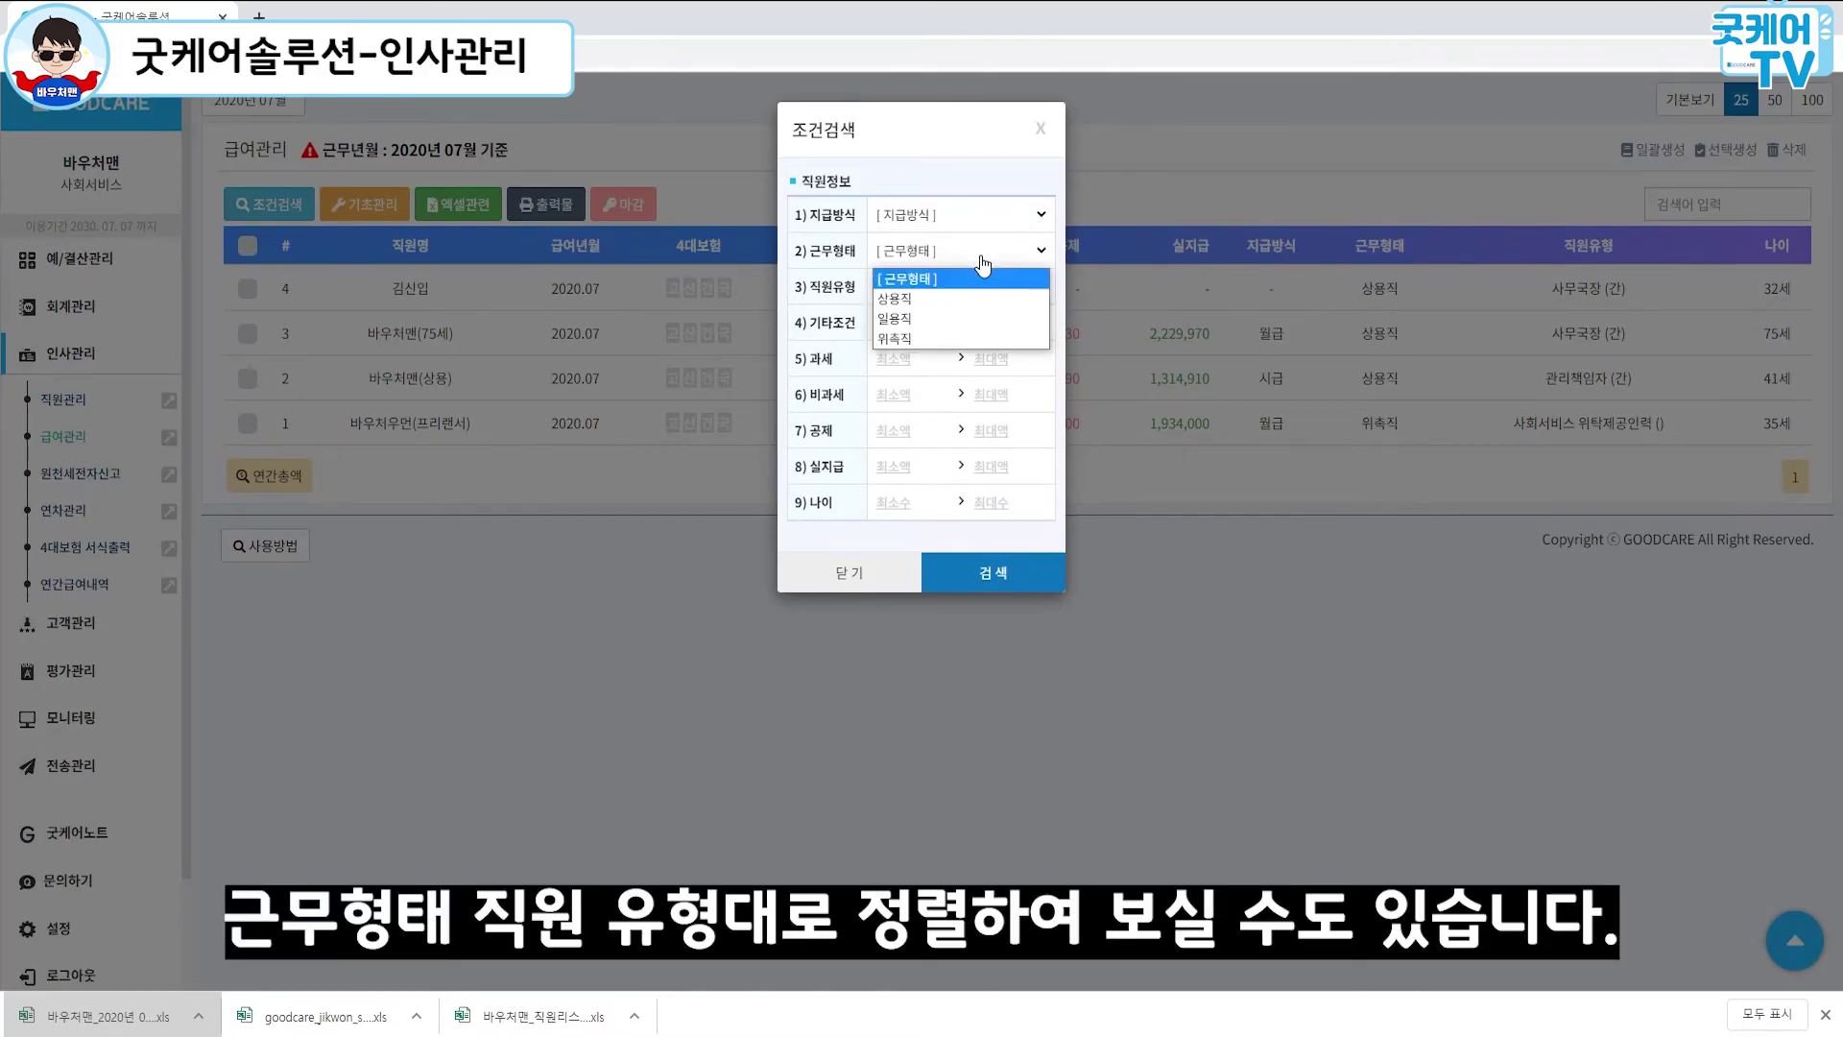
click(981, 257)
click(964, 289)
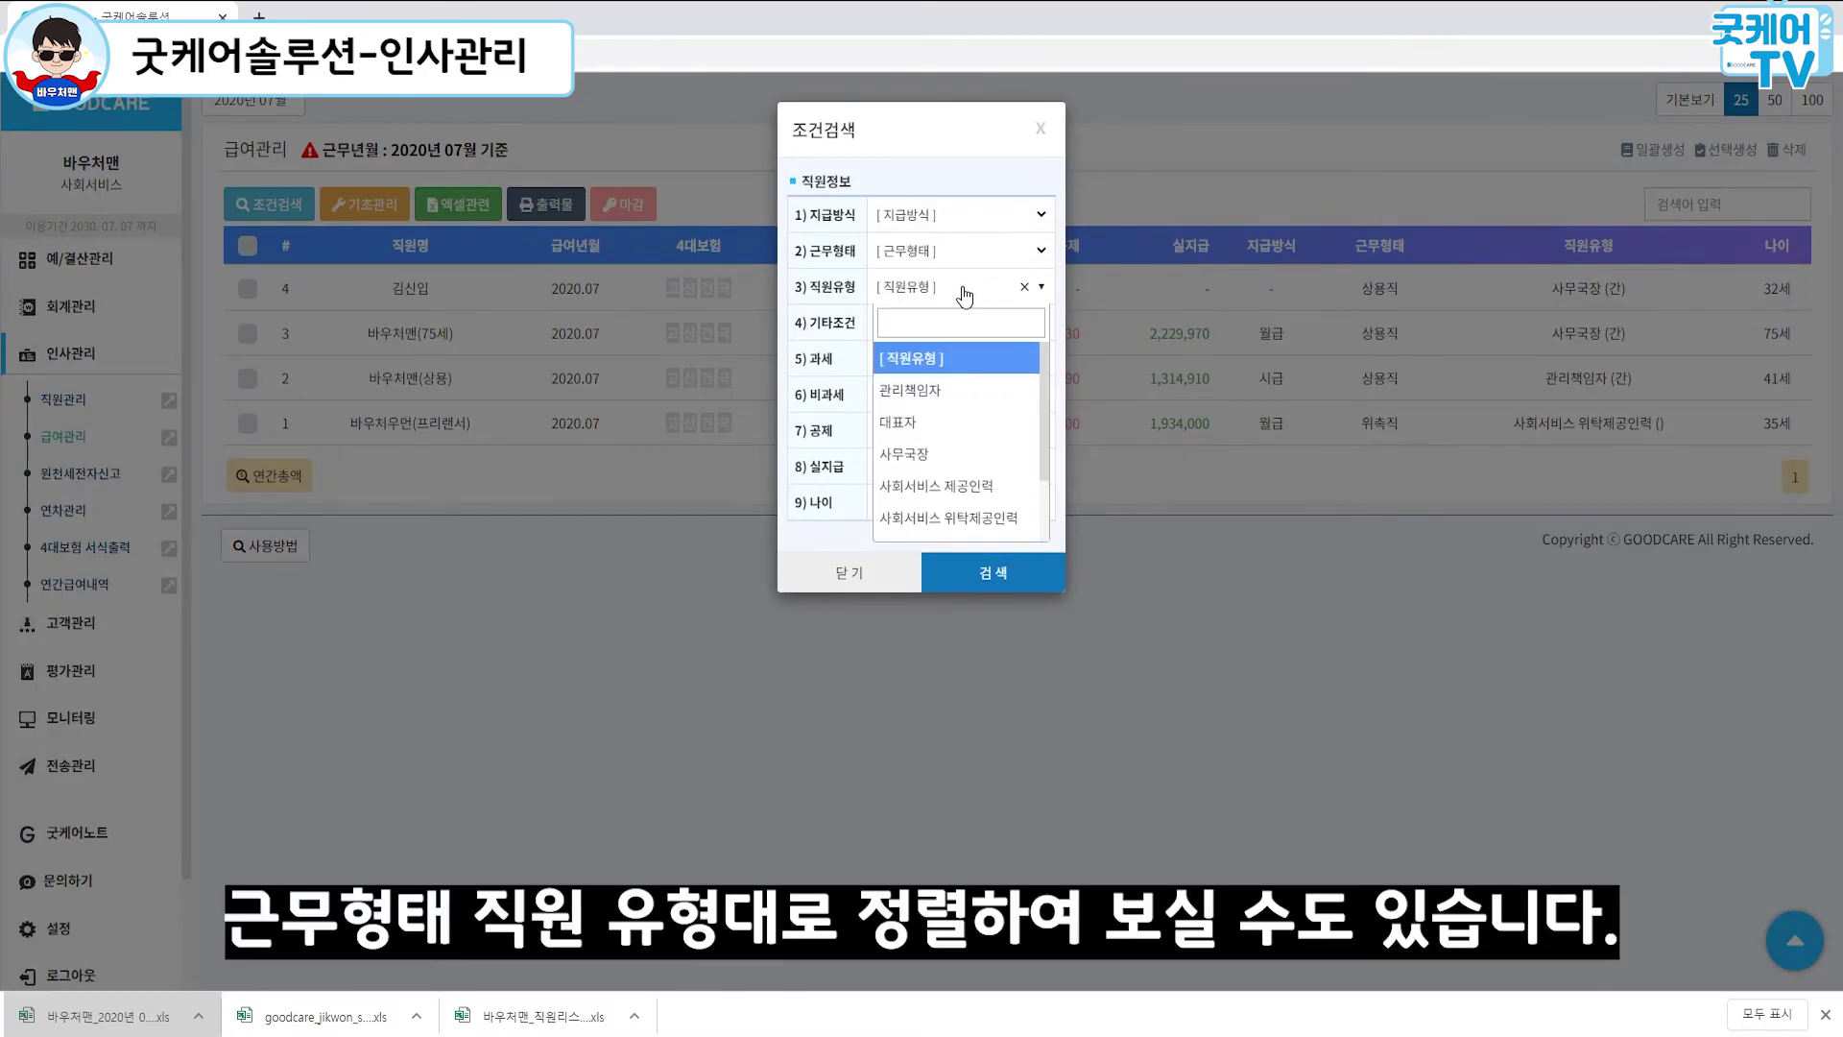
click(964, 295)
click(970, 257)
click(937, 304)
click(969, 562)
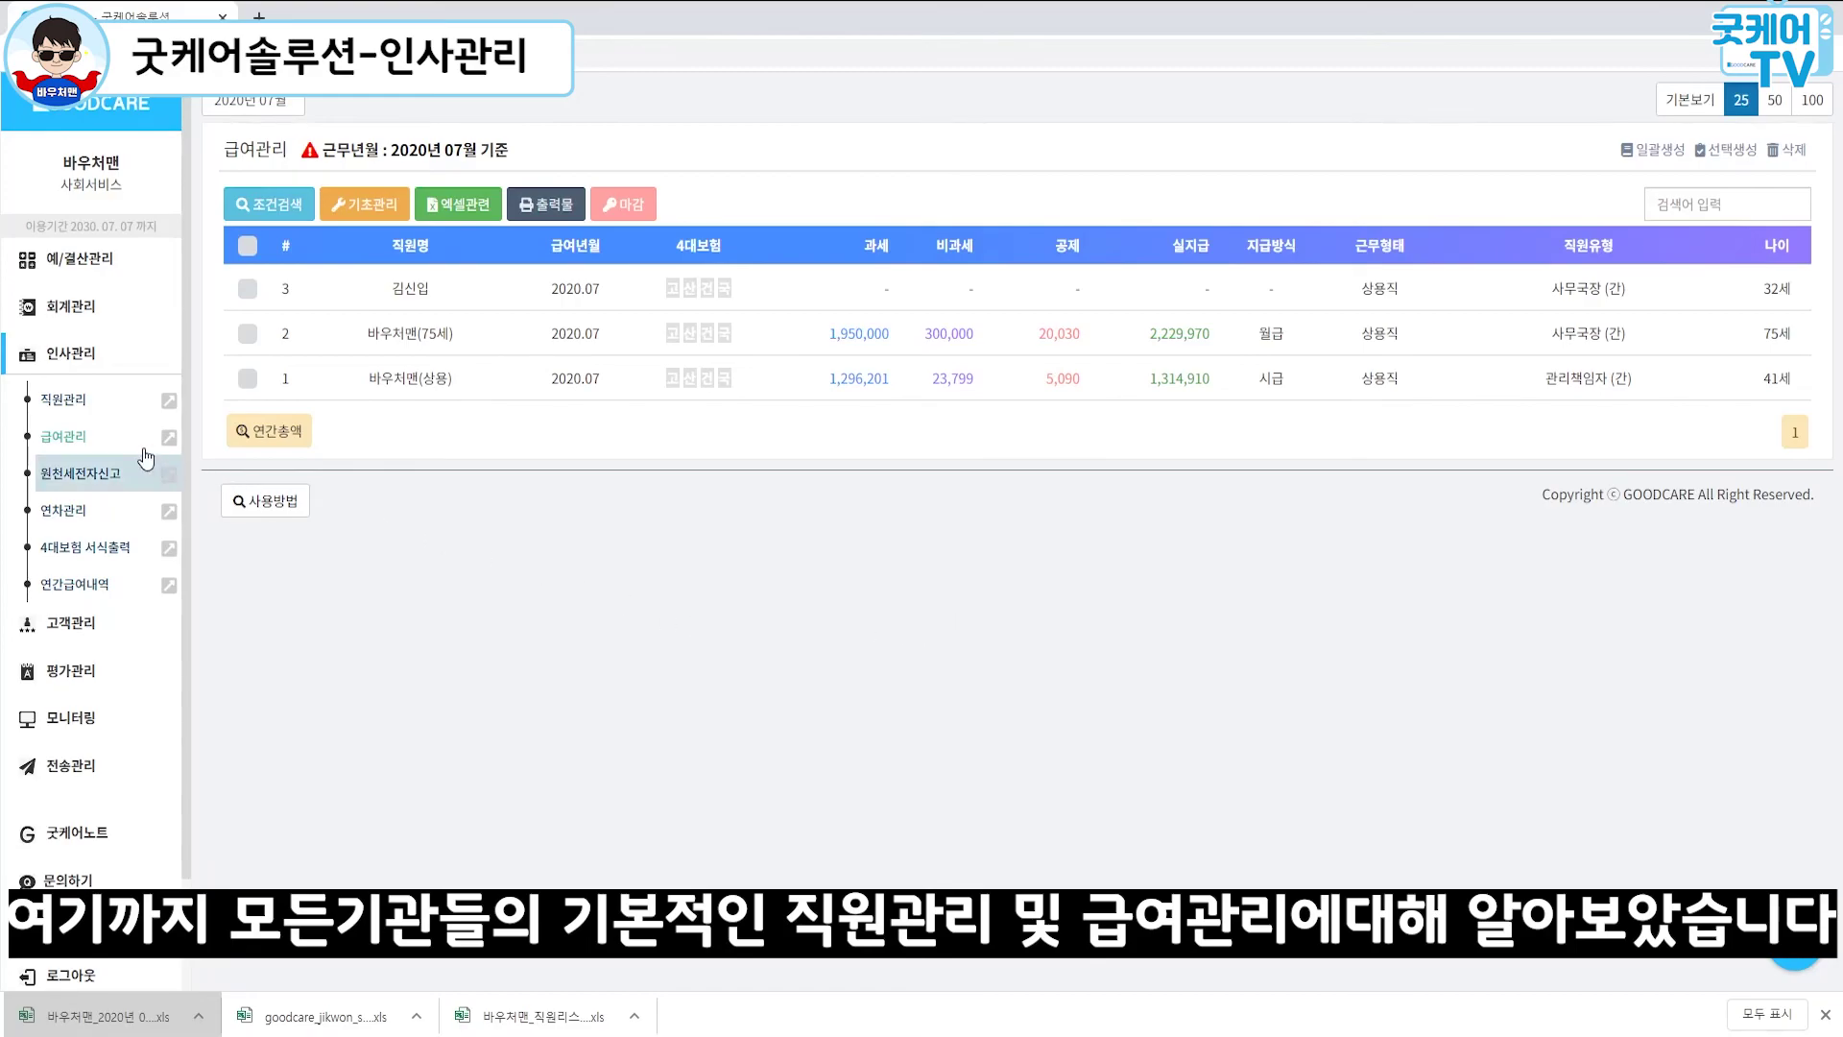
Step: Visit the 직원관리 and 급여관리 pages, finishing on the 연차관리 page
click(105, 401)
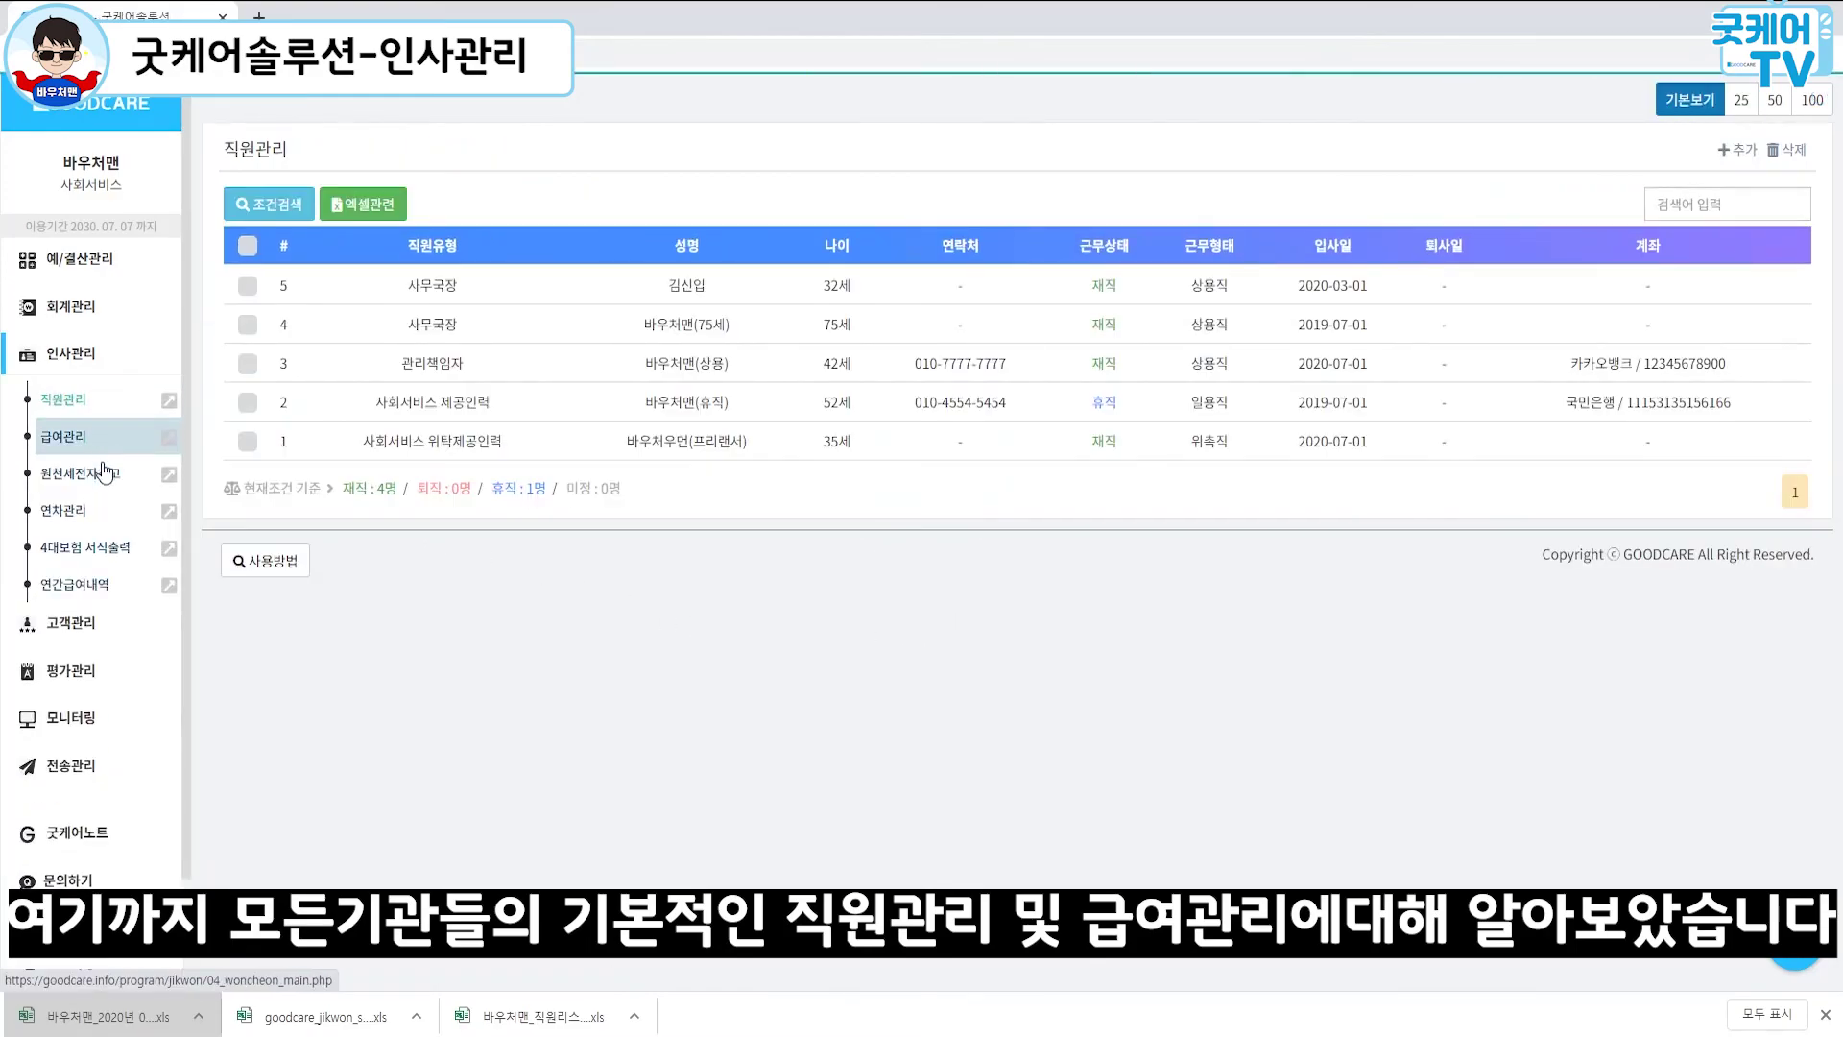
click(95, 452)
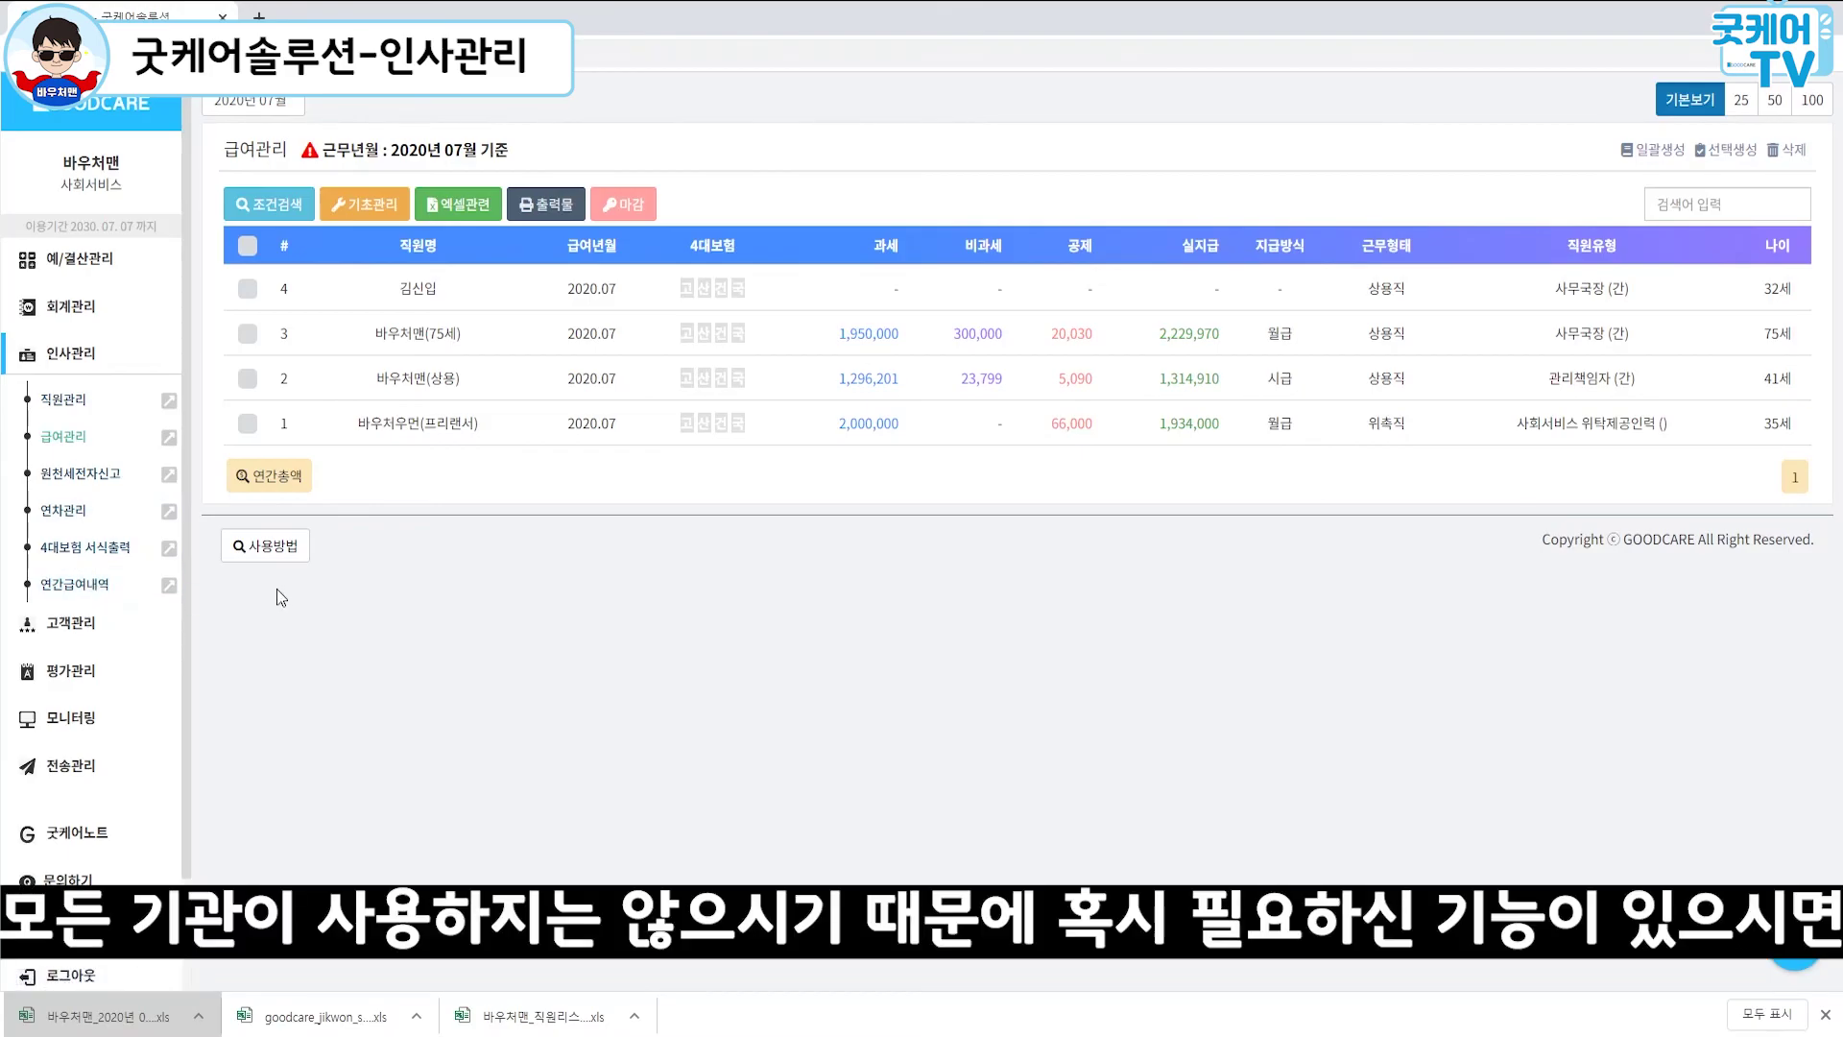
click(67, 512)
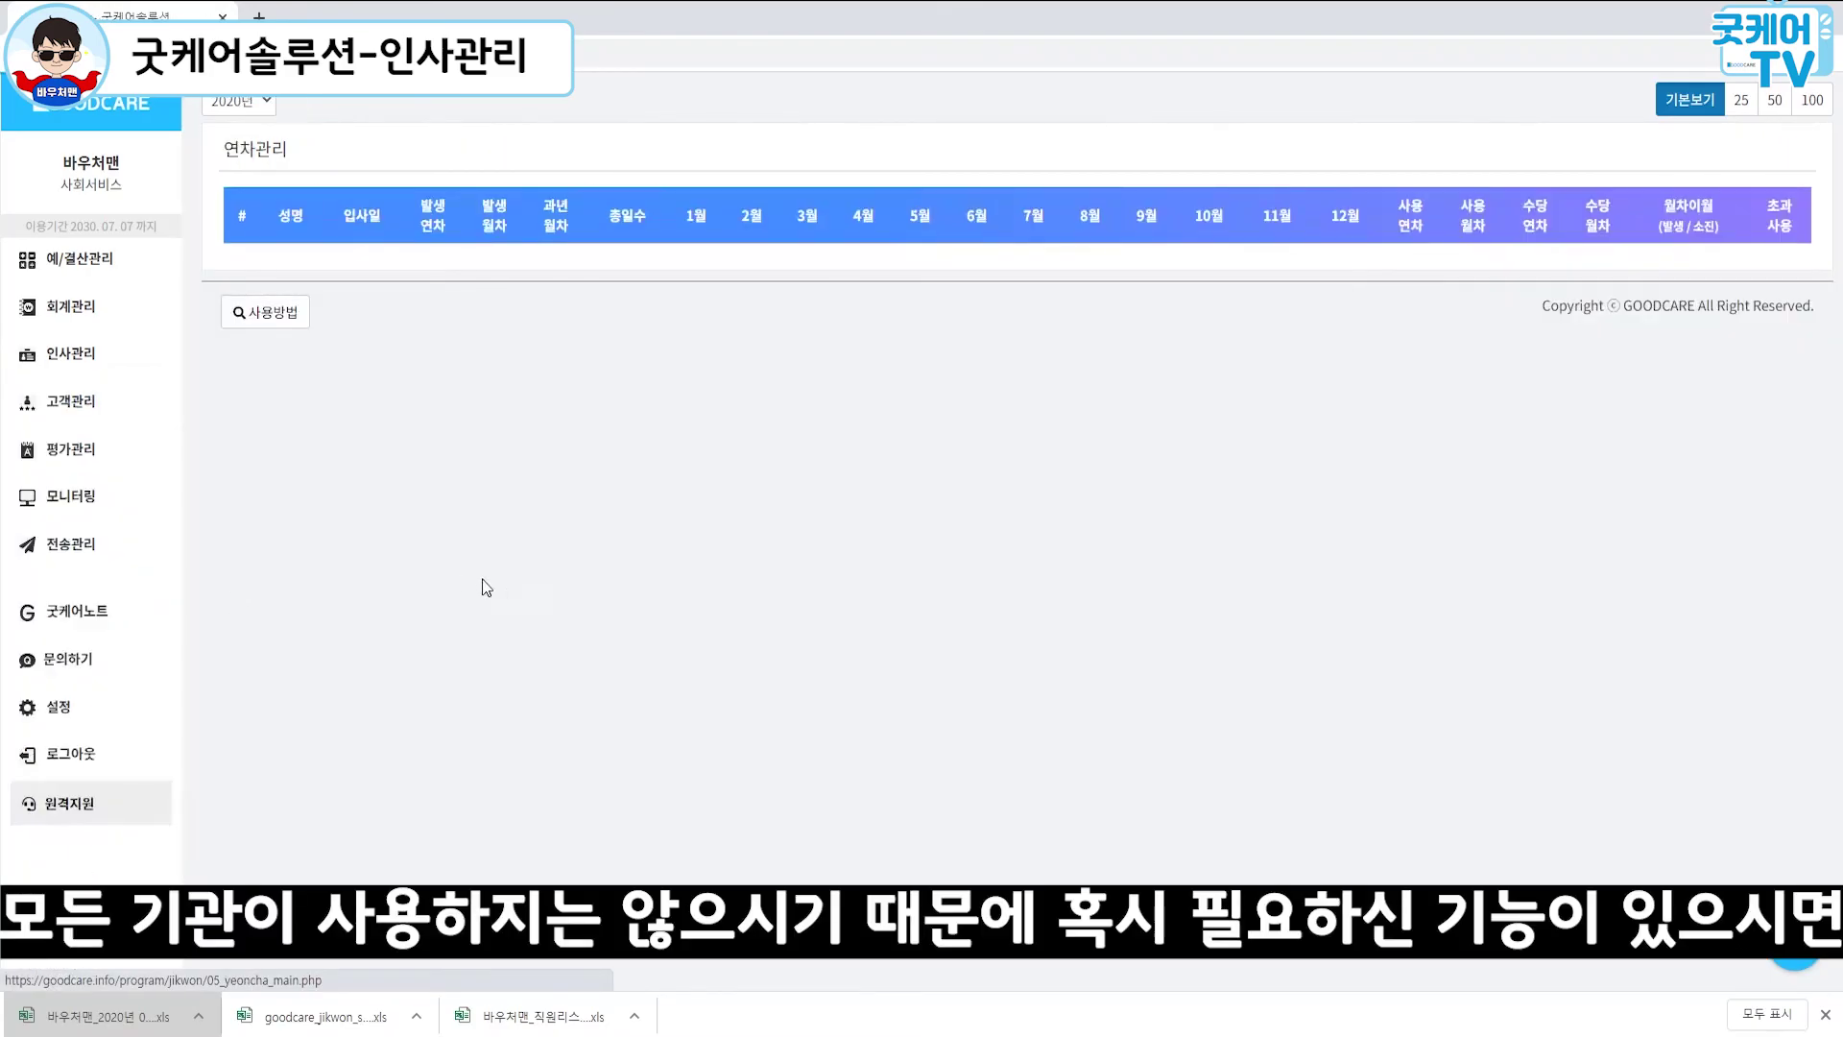
Step: View the 사용방법 help entry on using the 연차관리 printouts and close the help window
click(267, 609)
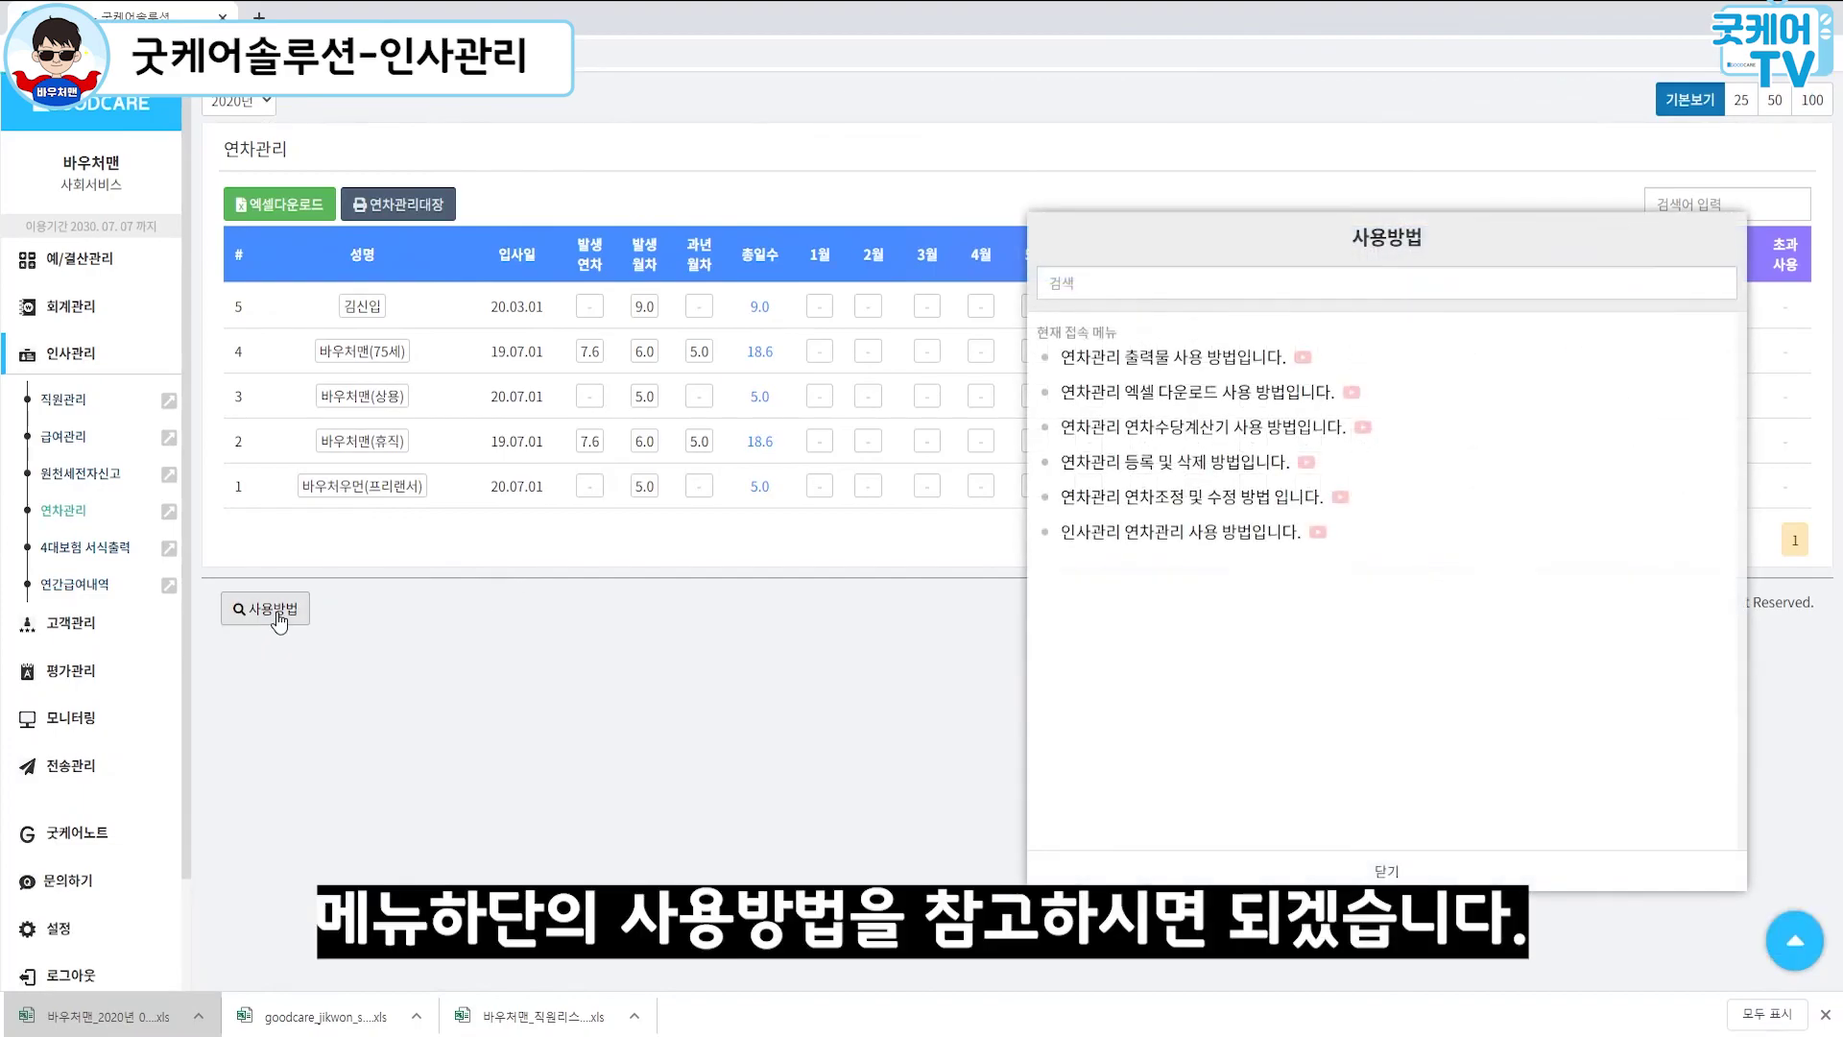
click(1240, 359)
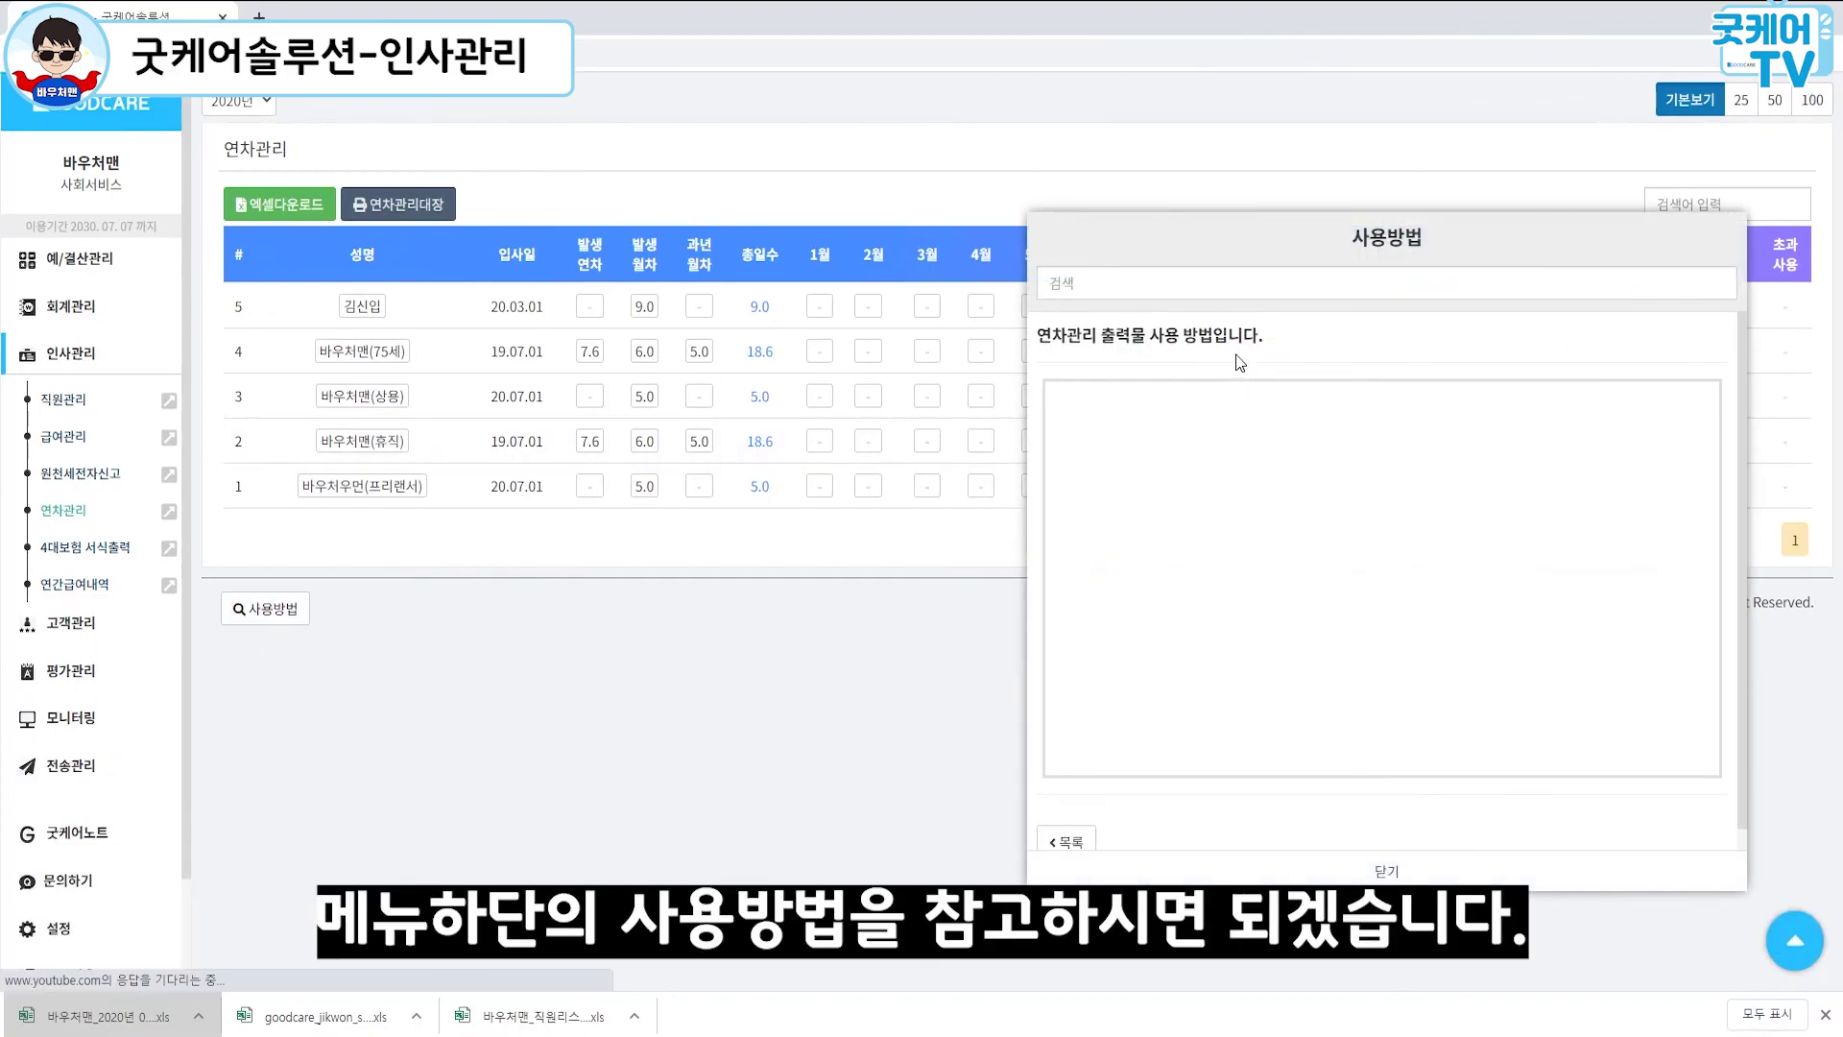
click(1388, 872)
scroll(153, 617, down, 2)
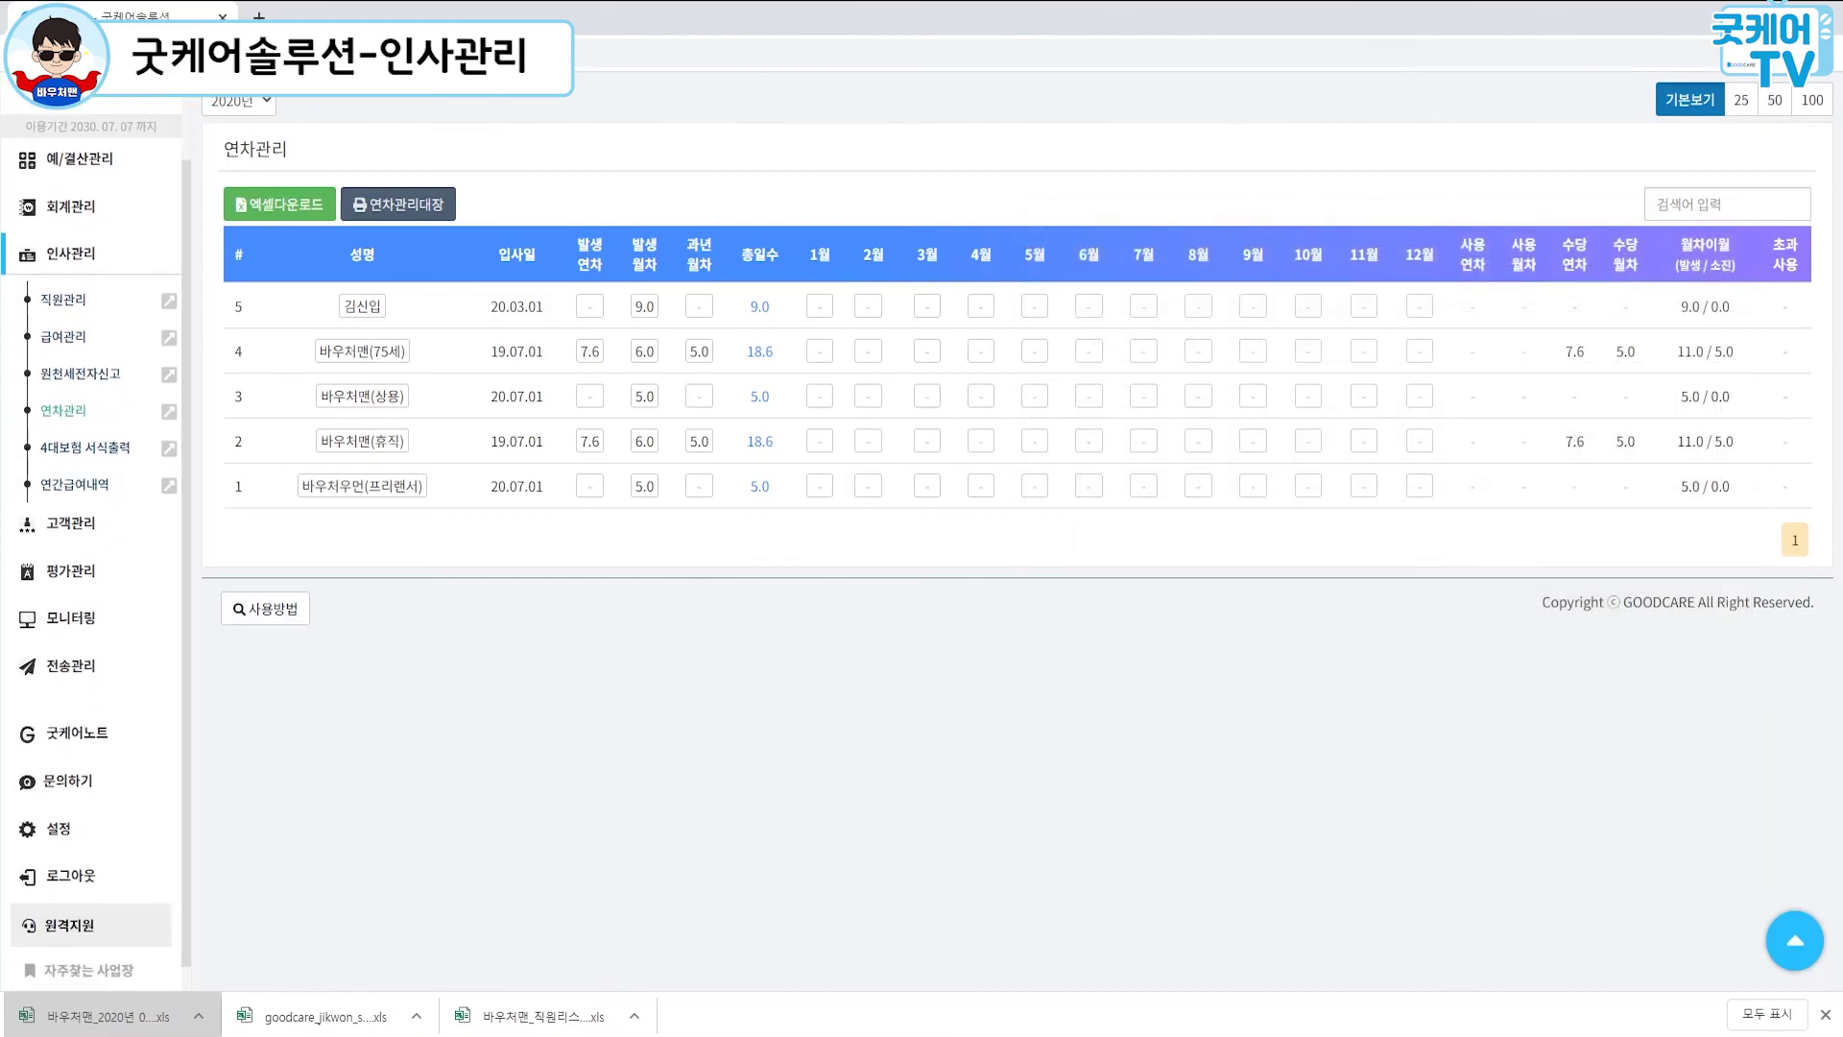